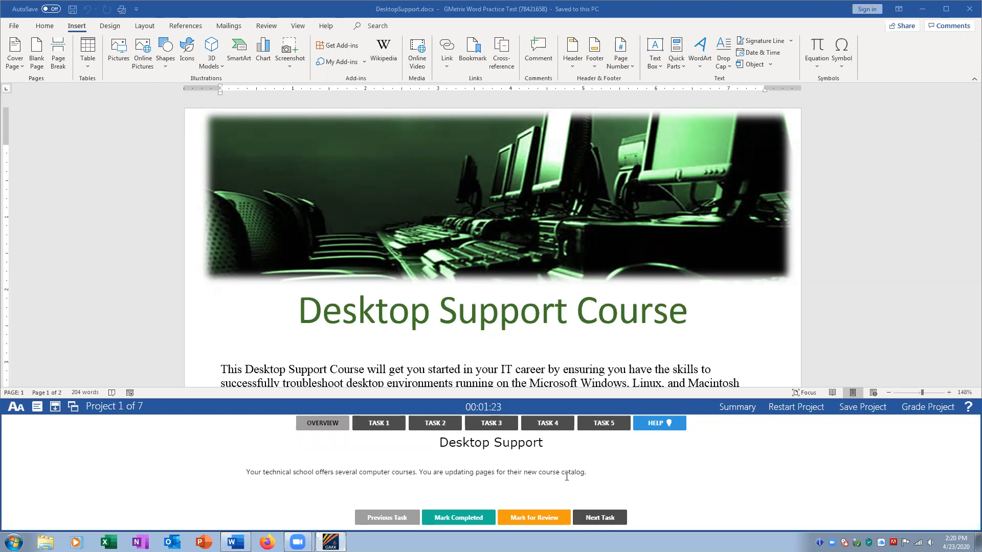
- Open Task 1, add Accent Bar 4 page numbers at the bottom of all pages, and leave footer editing
left_click(377, 430)
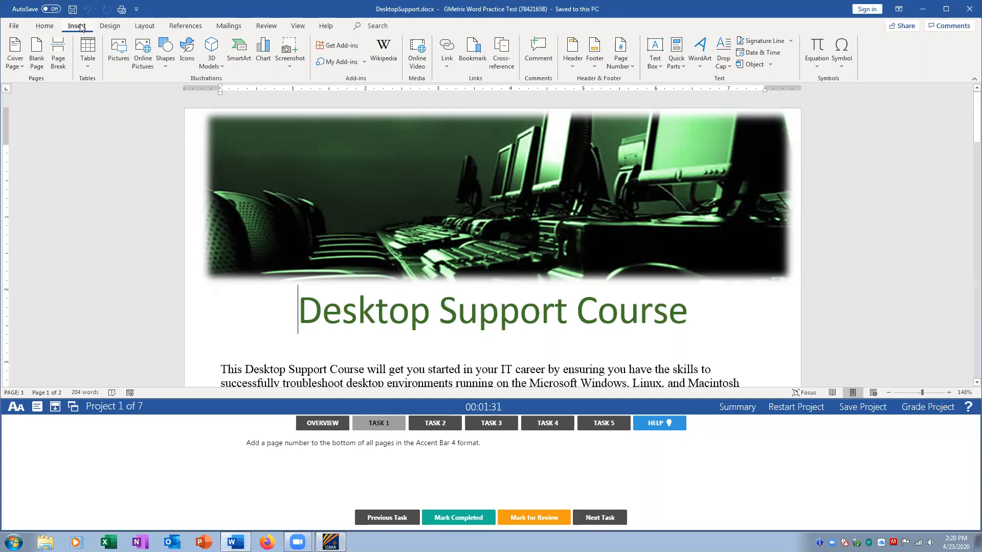
left_click(631, 68)
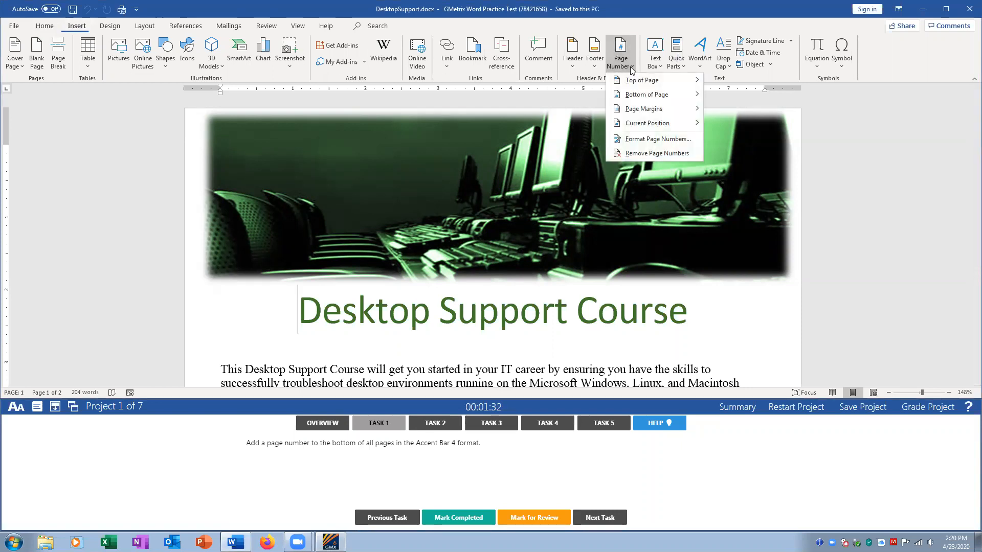
mouse_move(647, 99)
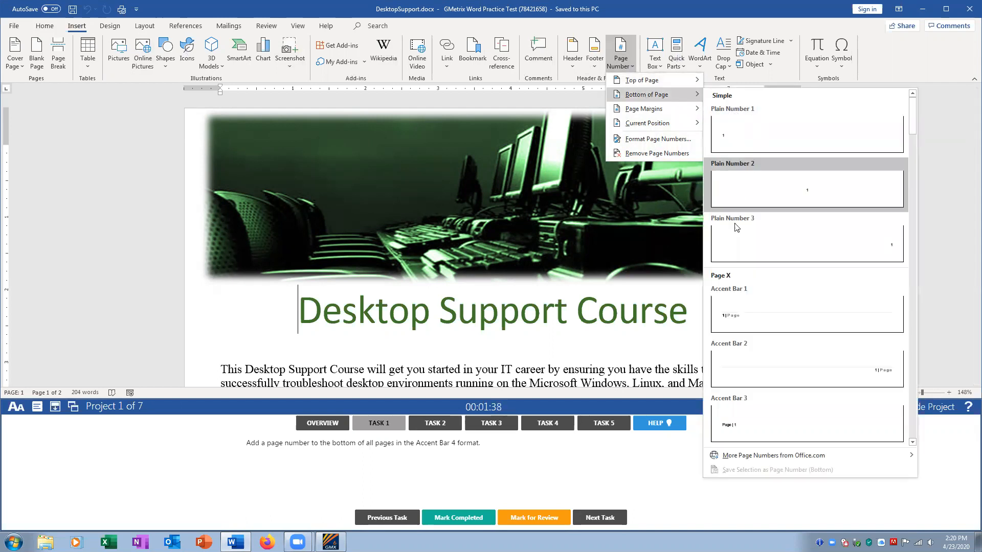
scroll(743, 280, "down", 3)
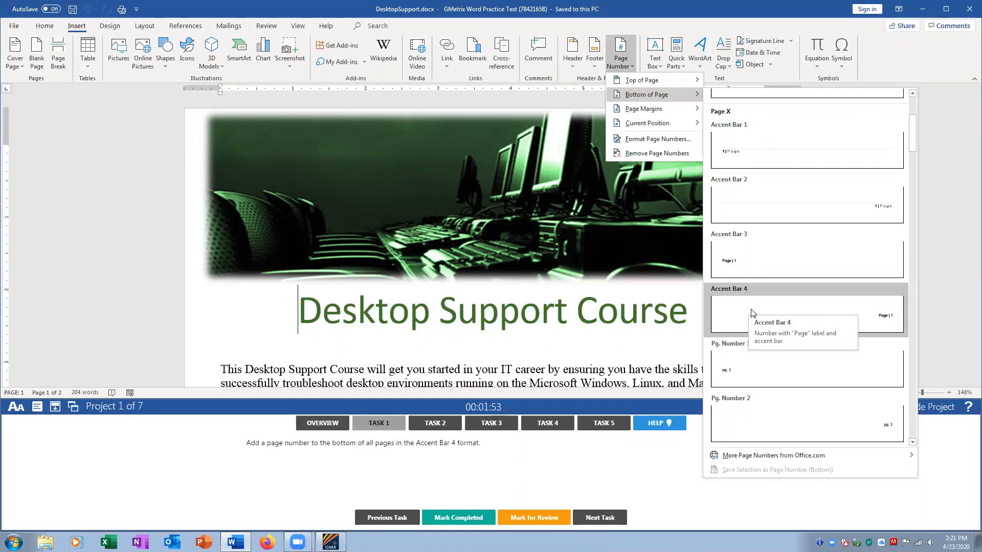
left_click(751, 312)
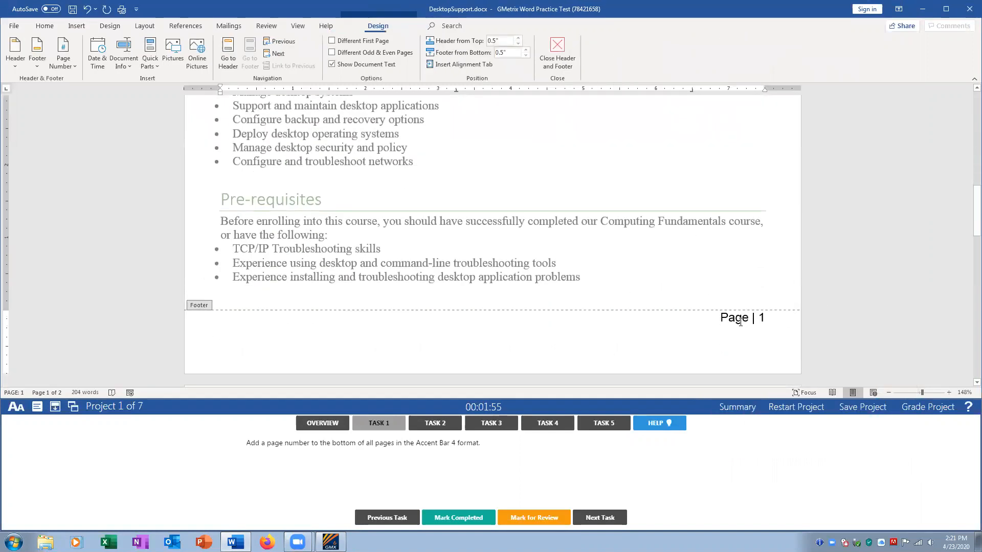
left_click(558, 51)
- Check the document's pages, then mark Task 1 as completed and bring up Task 2
scroll(687, 274, "down", 10)
scroll(686, 275, "down", 15)
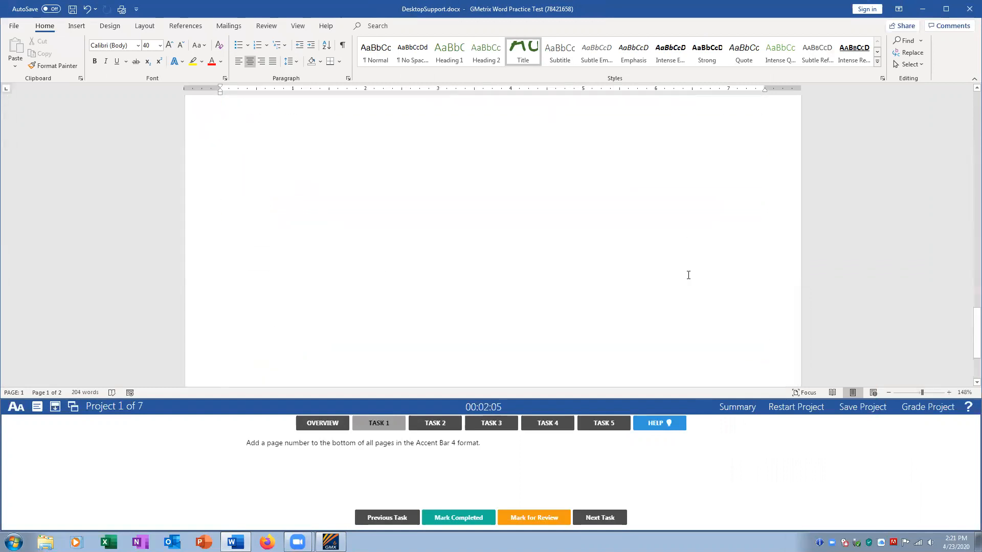
scroll(688, 275, "up", 15)
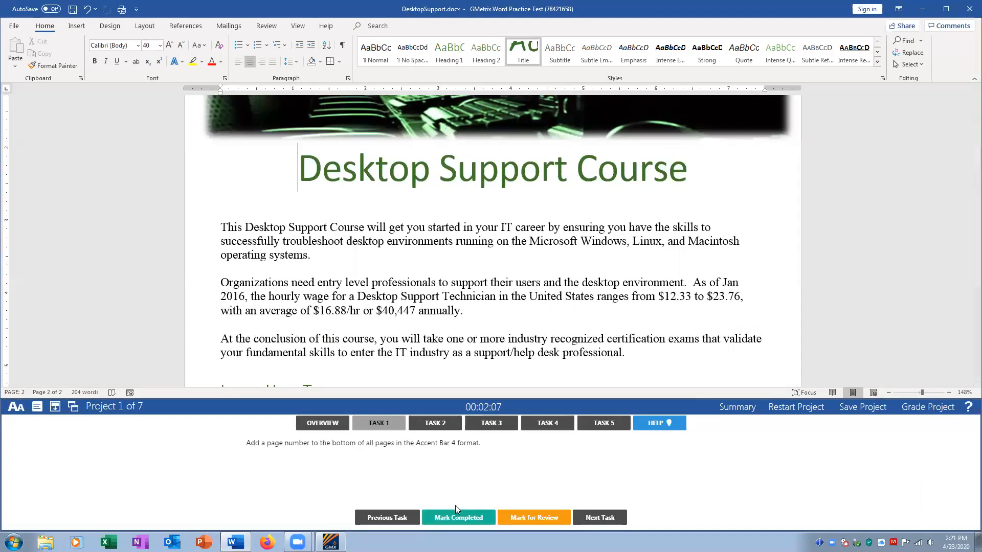
left_click(455, 514)
left_click(453, 426)
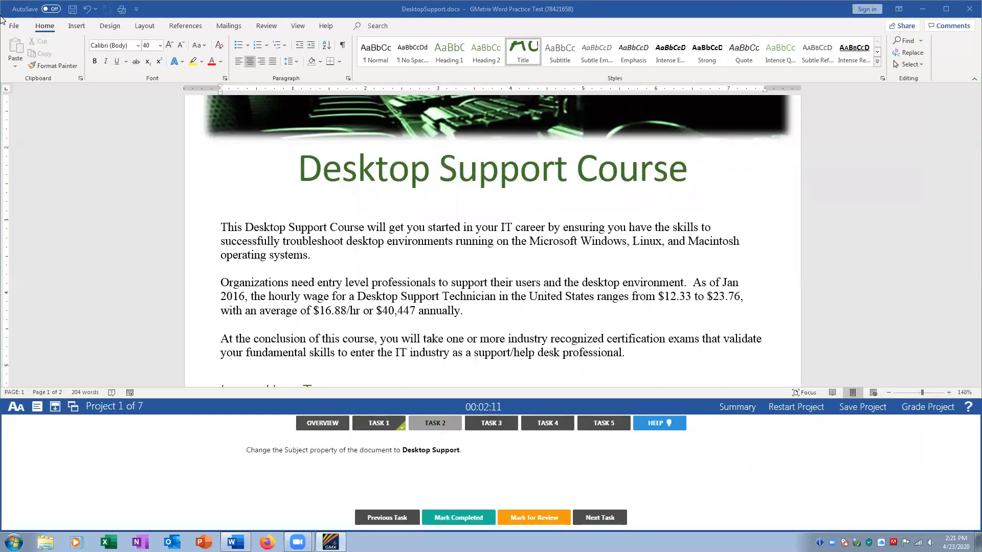
- Set the document's Subject property to "Desktop Support" and mark Task 2 as completed
left_click(14, 26)
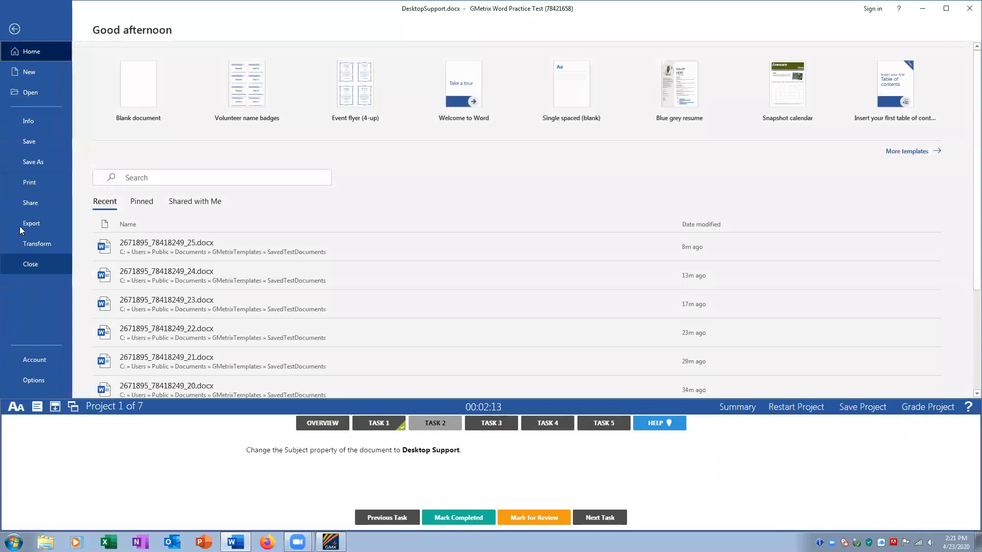
left_click(29, 122)
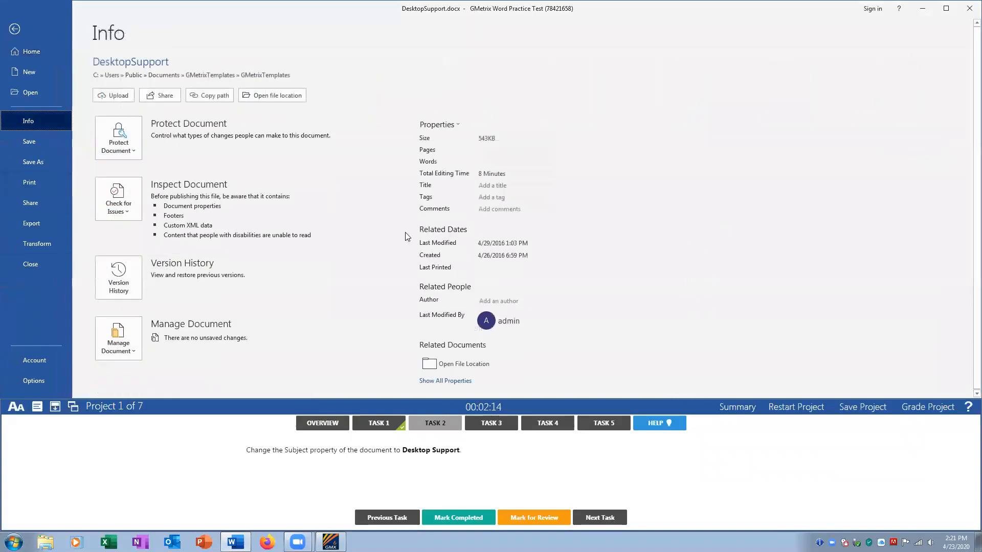
left_click(439, 385)
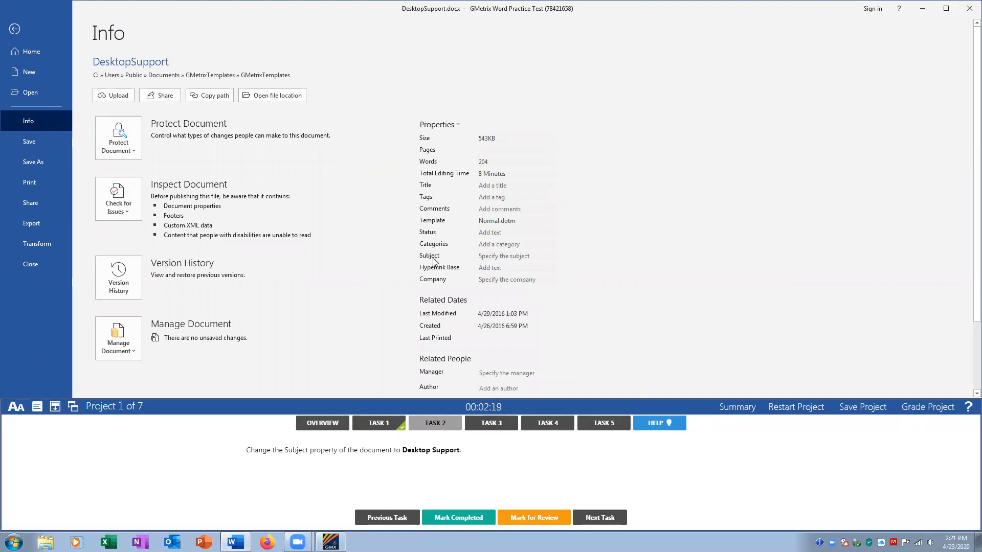
left_click(489, 256)
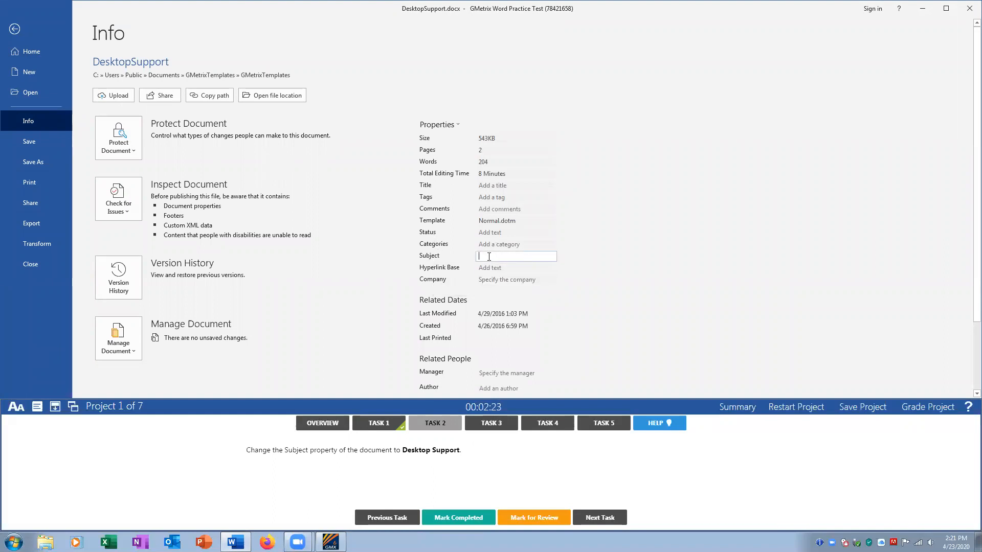
type("Desktop Support")
left_click(518, 245)
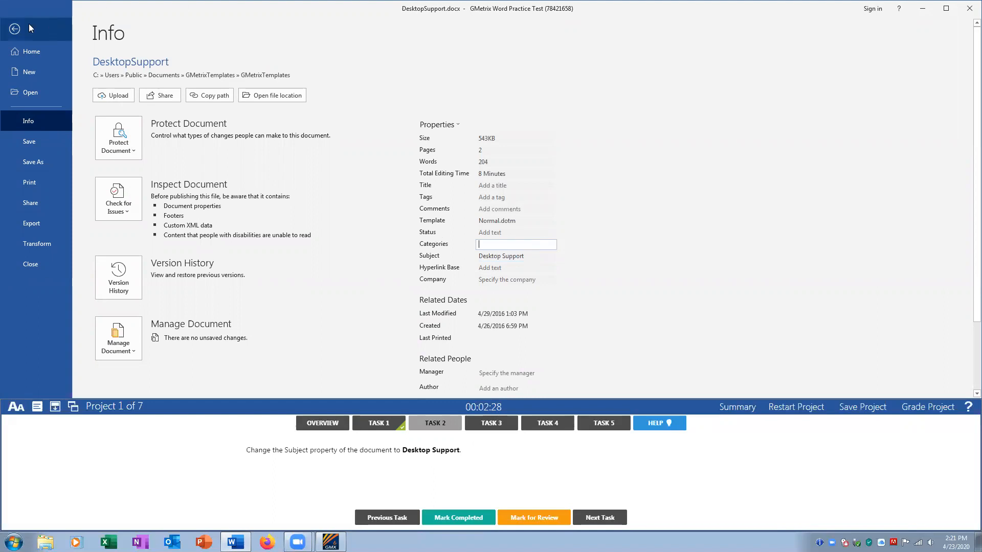
left_click(15, 29)
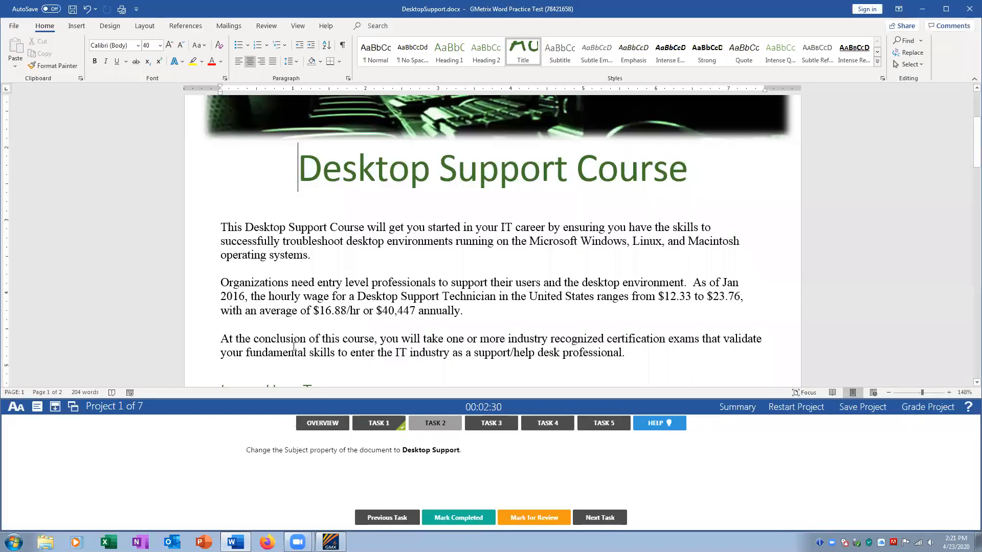
left_click(443, 518)
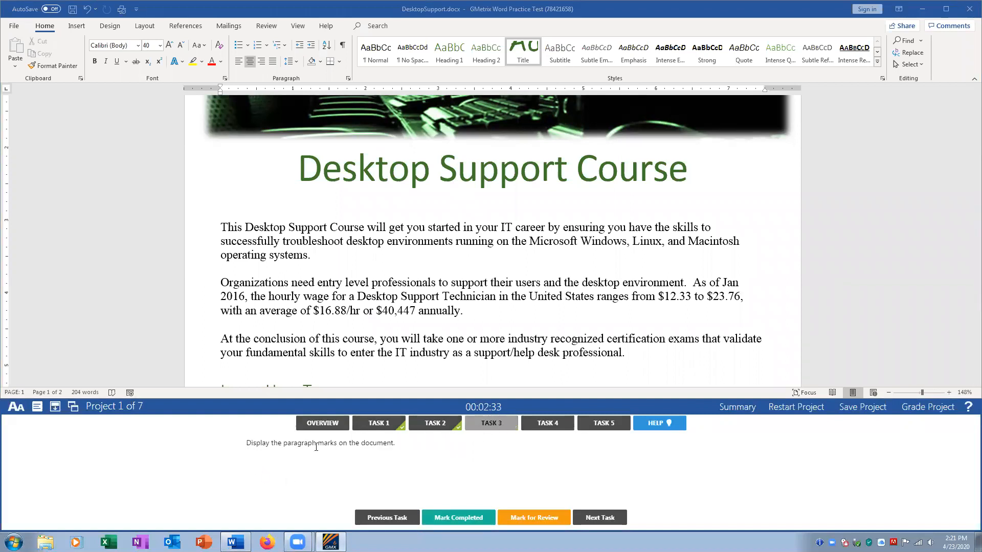
- Display the paragraph marks throughout the document and mark Task 3 as completed
left_click(345, 48)
left_click(345, 49)
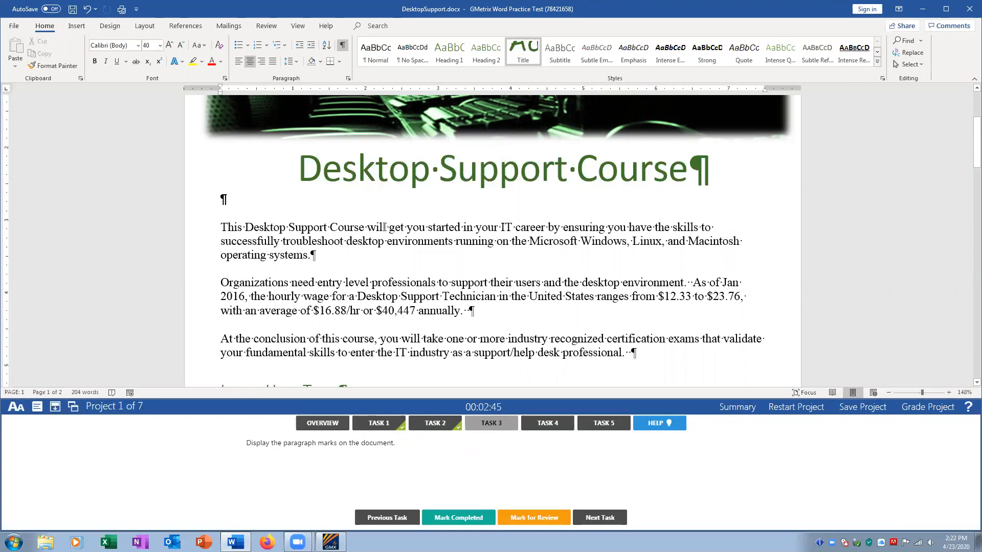
scroll(483, 246, "down", 5)
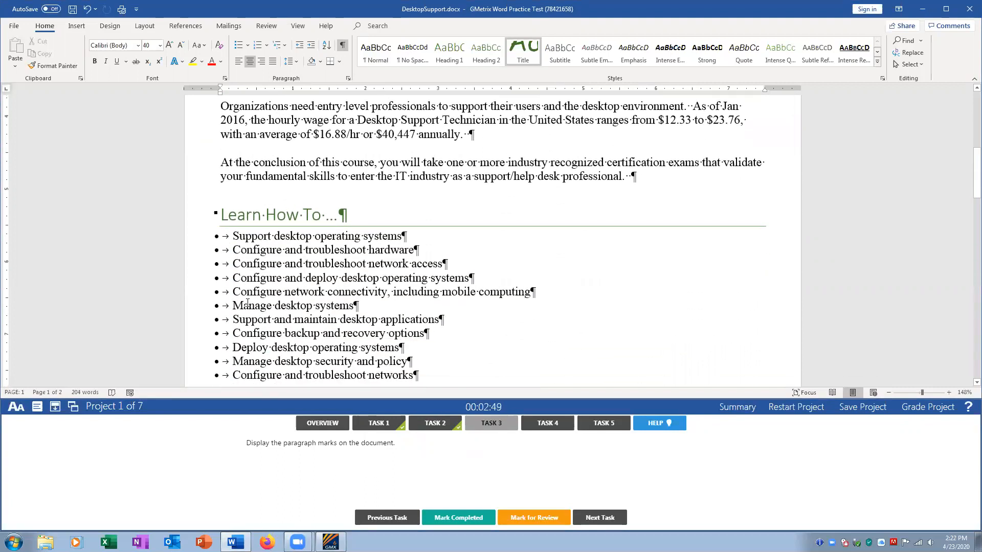
scroll(248, 304, "down", 6)
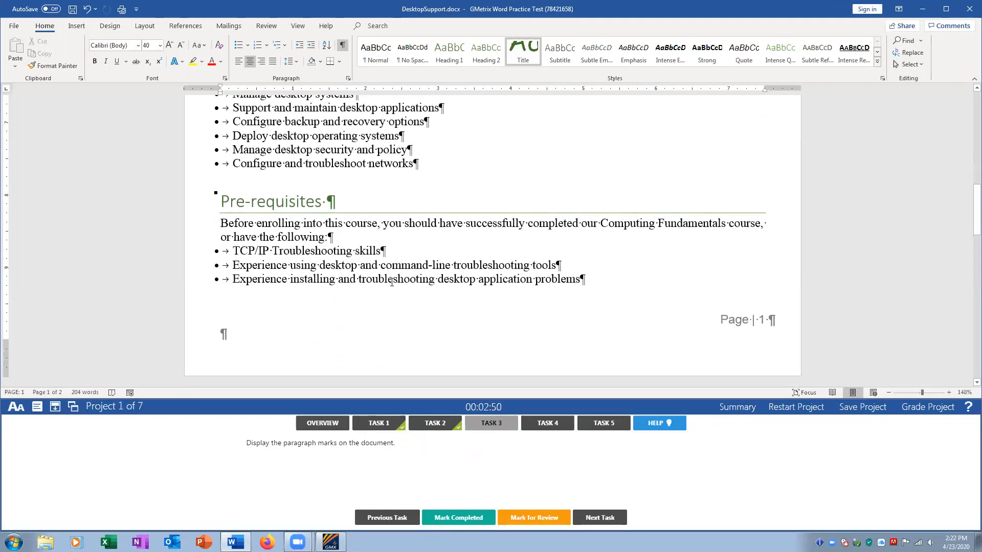
scroll(391, 282, "up", 12)
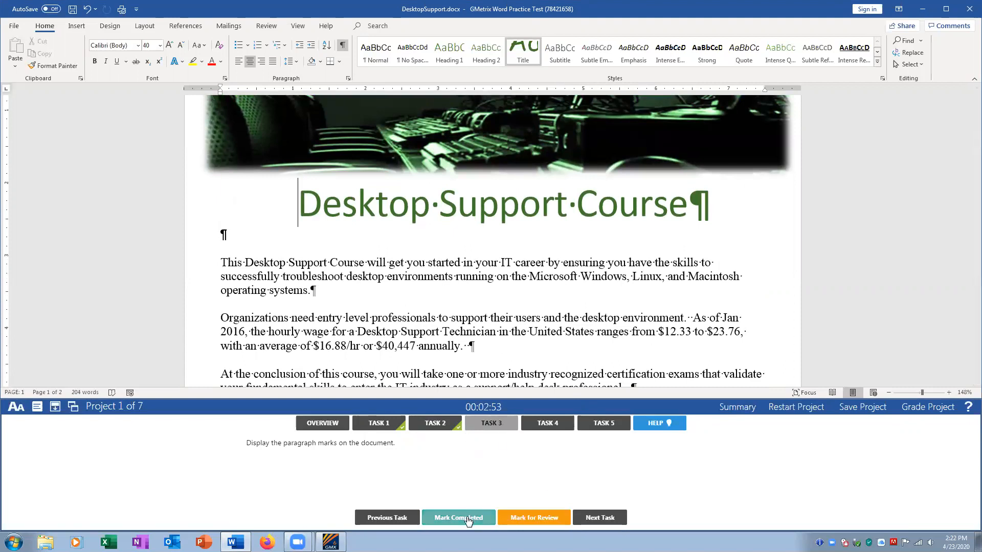
left_click(467, 518)
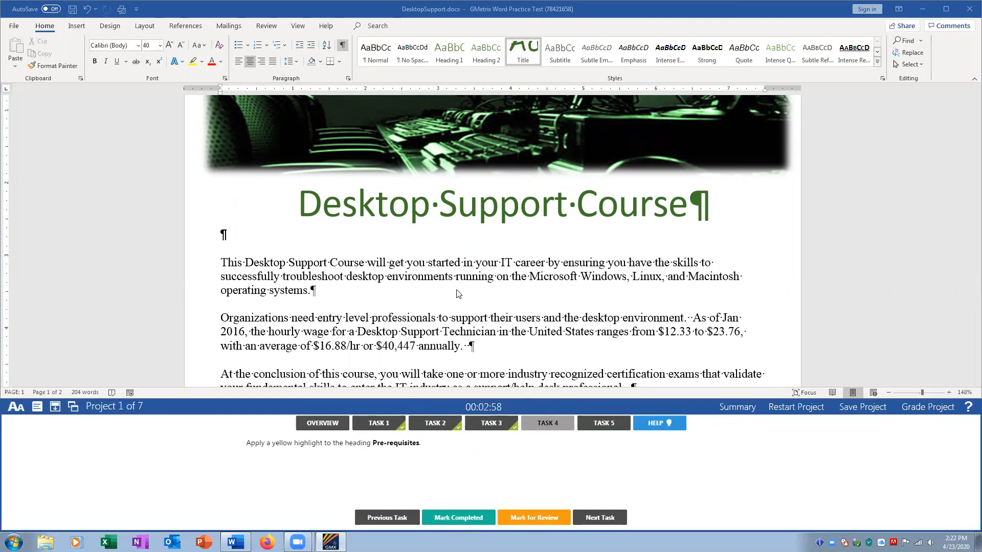
- Apply a yellow highlight to the "Pre-requisites" heading and mark Task 4 as completed
scroll(461, 296, "down", 10)
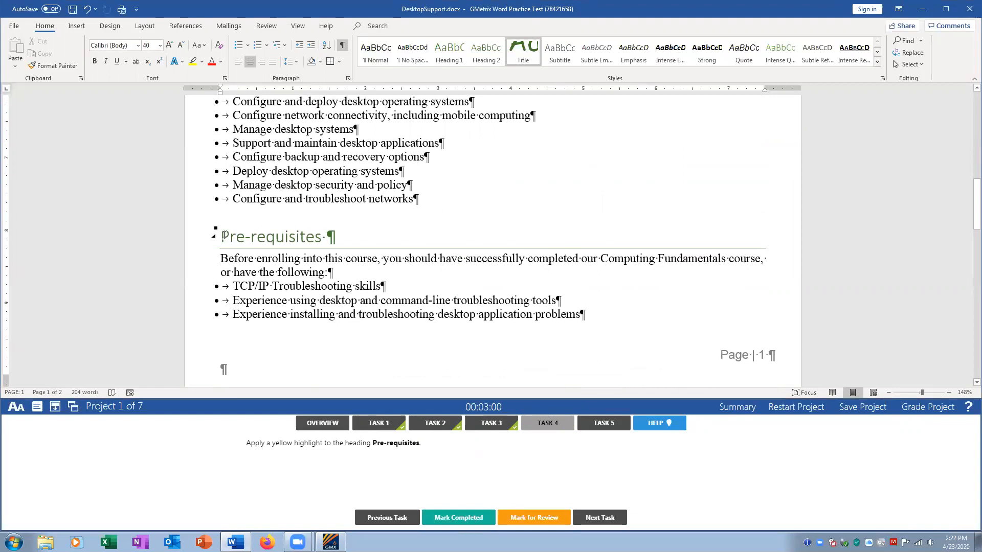
triple_click(224, 236)
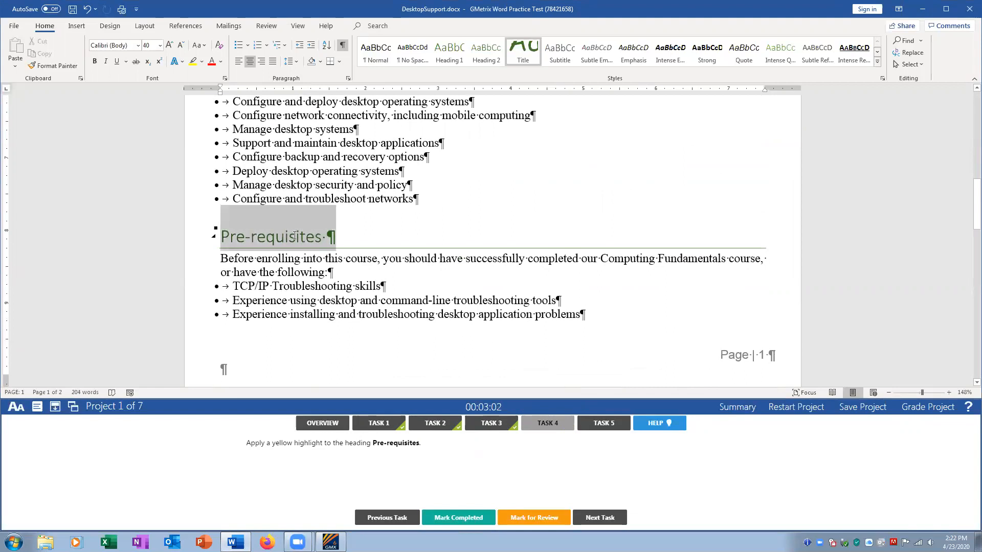
left_click(201, 62)
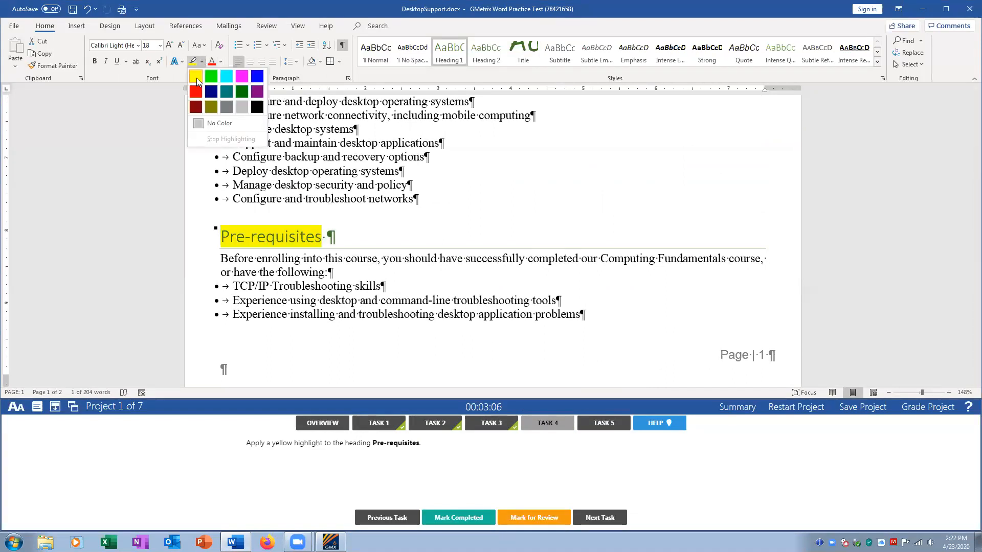
left_click(196, 78)
key("Right")
left_click(457, 343)
left_click(458, 518)
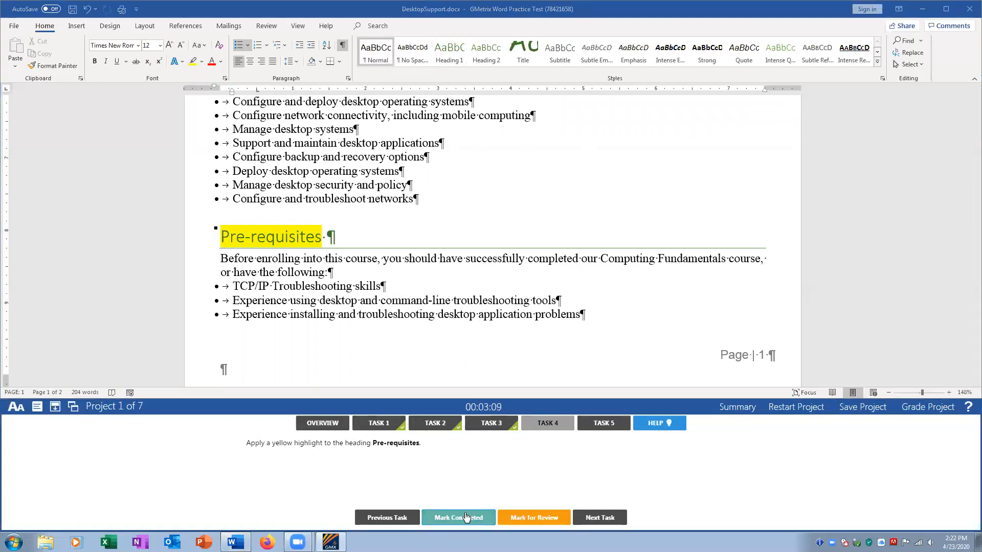
left_click(601, 424)
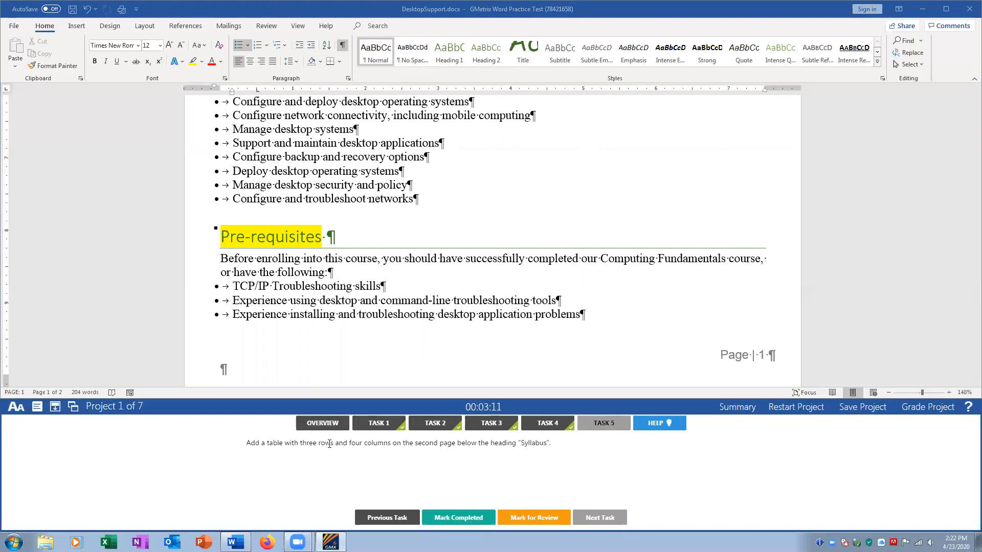
- Insert a table with three rows and four columns in the empty paragraph below the "Syllabus" heading on page 2
scroll(549, 307, "down", 10)
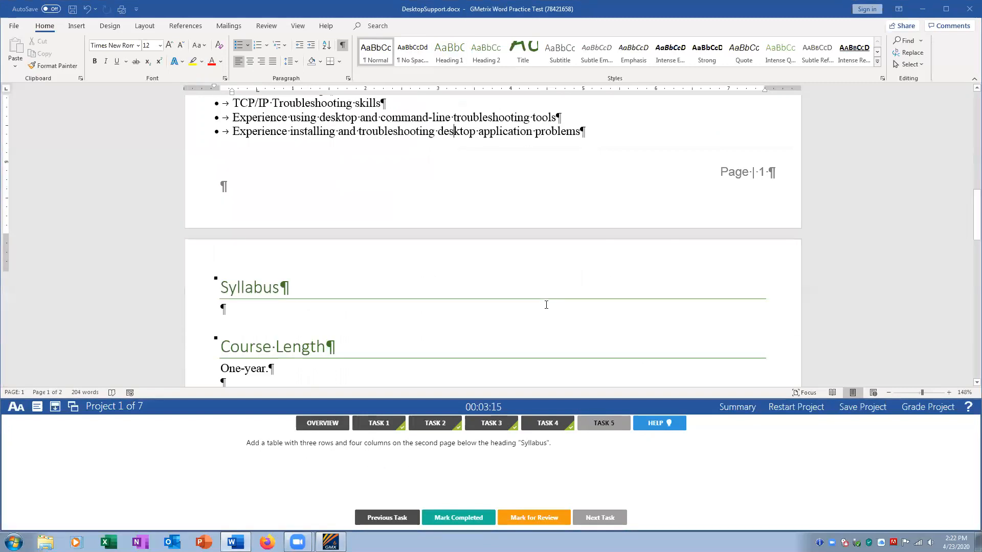
scroll(450, 297, "up", 1)
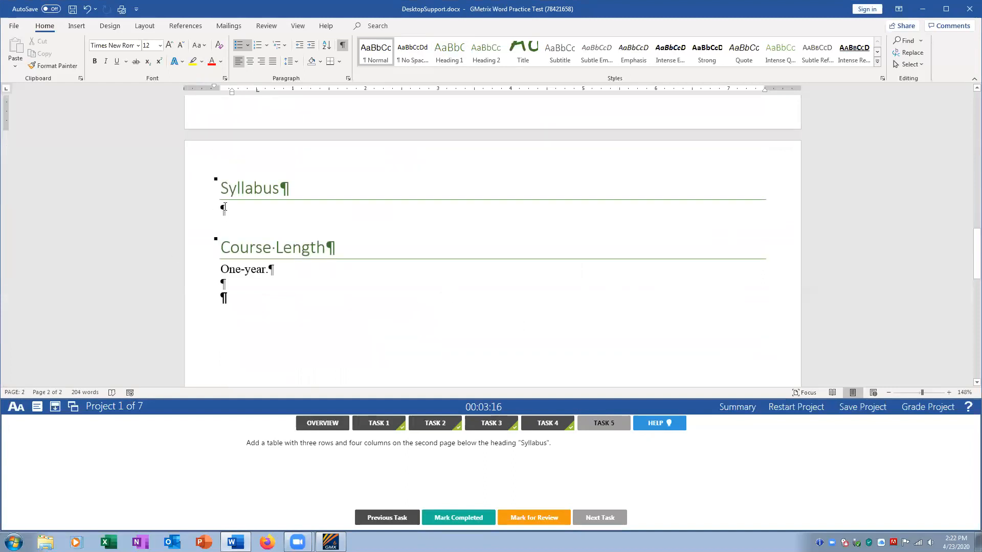
left_click(225, 207)
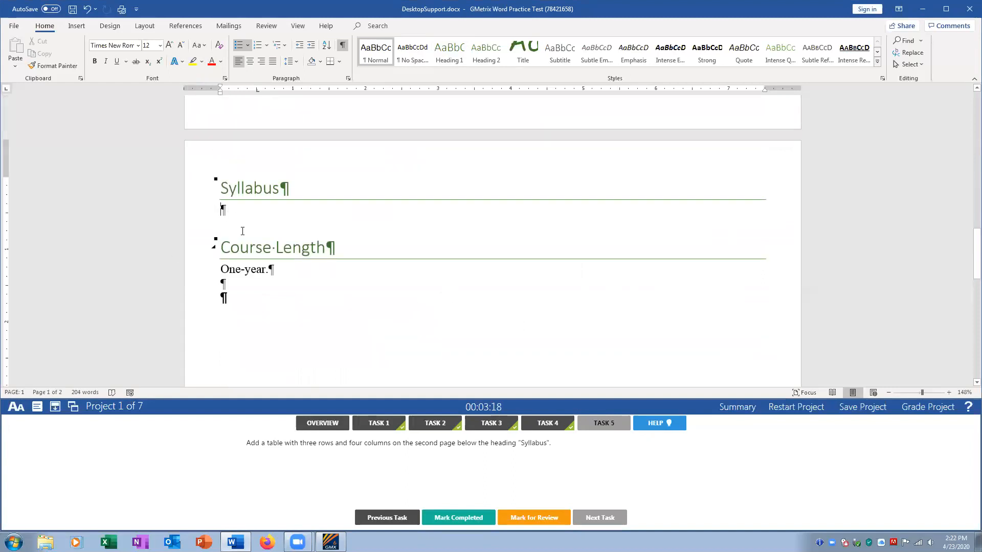
left_click(76, 26)
left_click(88, 64)
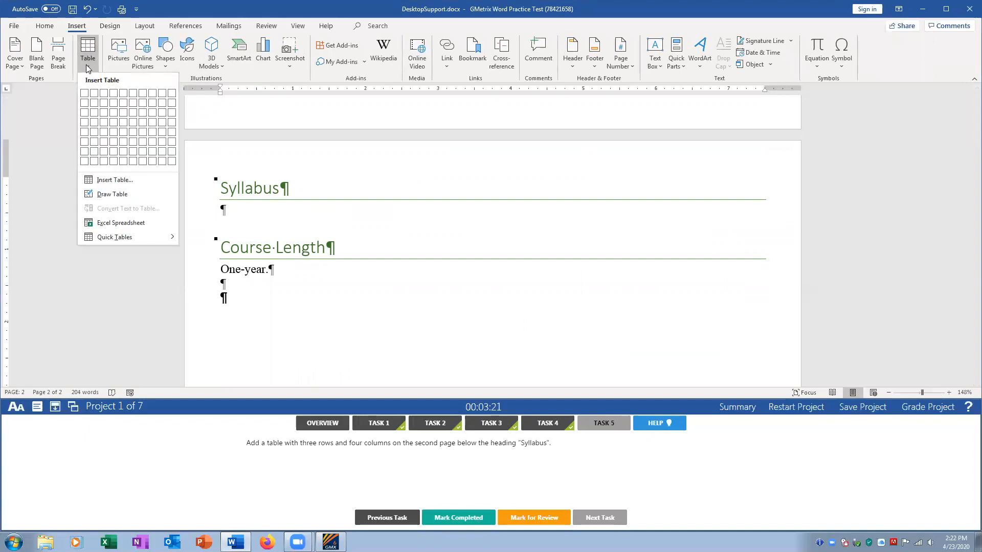
left_click(115, 114)
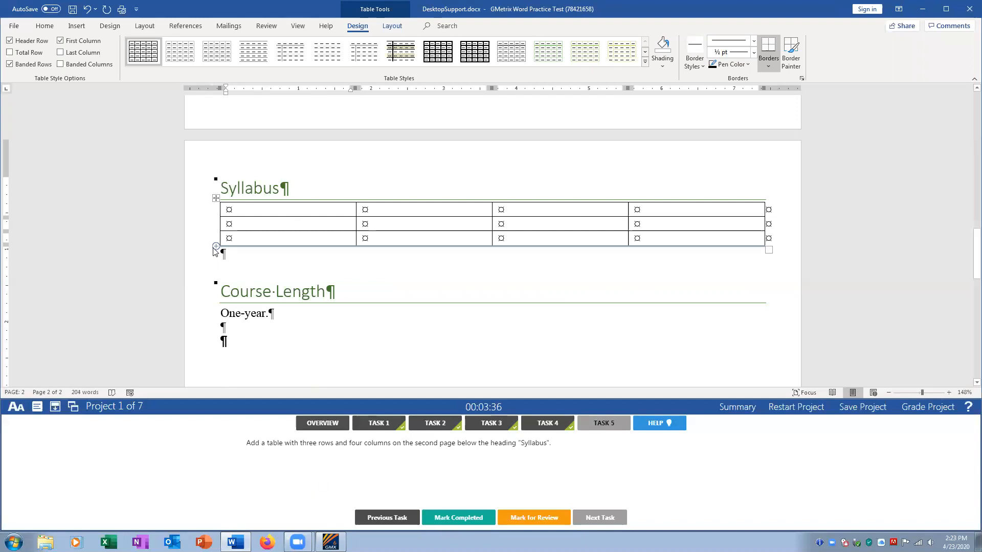
- Mark Task 5 as completed and submit Project 1 for grading
left_click(458, 520)
left_click(910, 405)
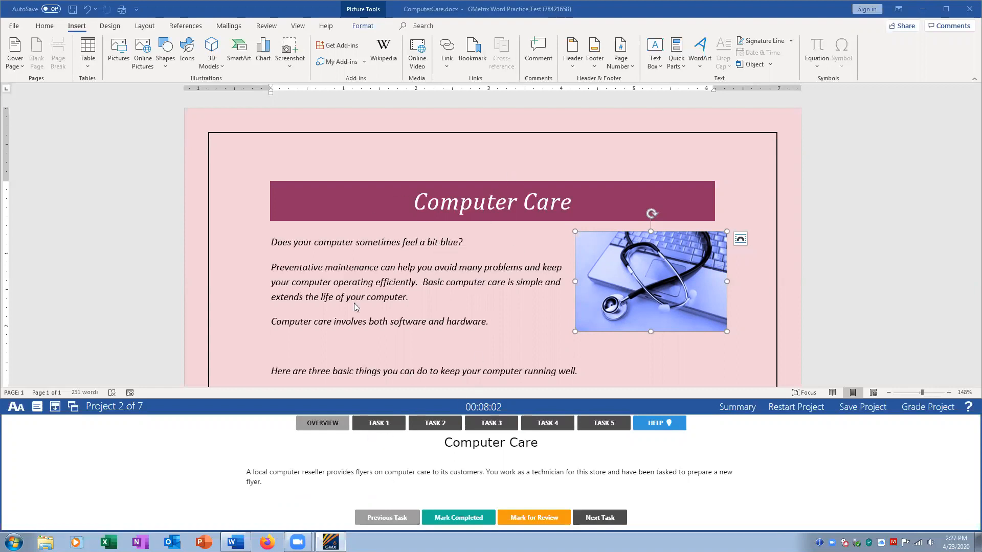
- Open Task 1 of the Computer Care project and apply the Gallery theme to the document
left_click(383, 430)
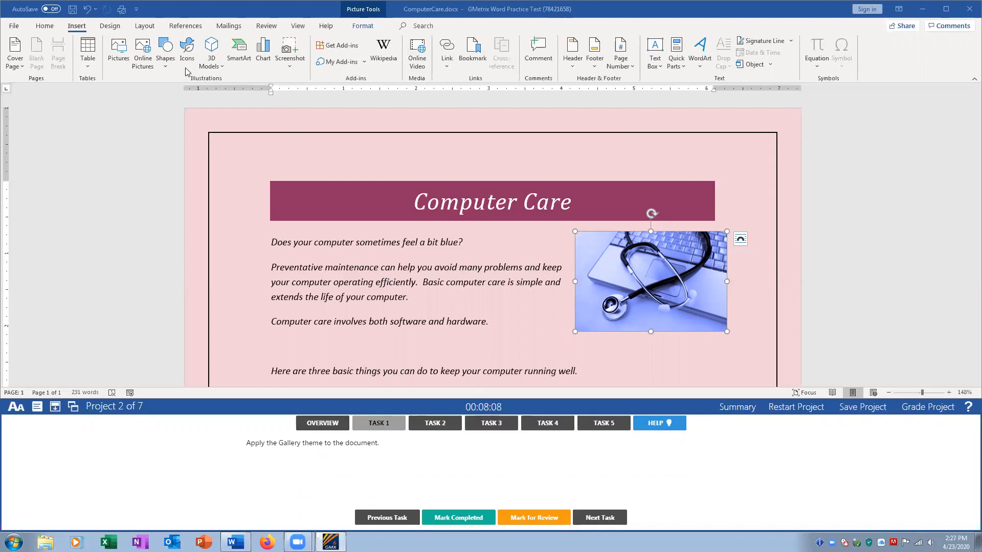
left_click(111, 26)
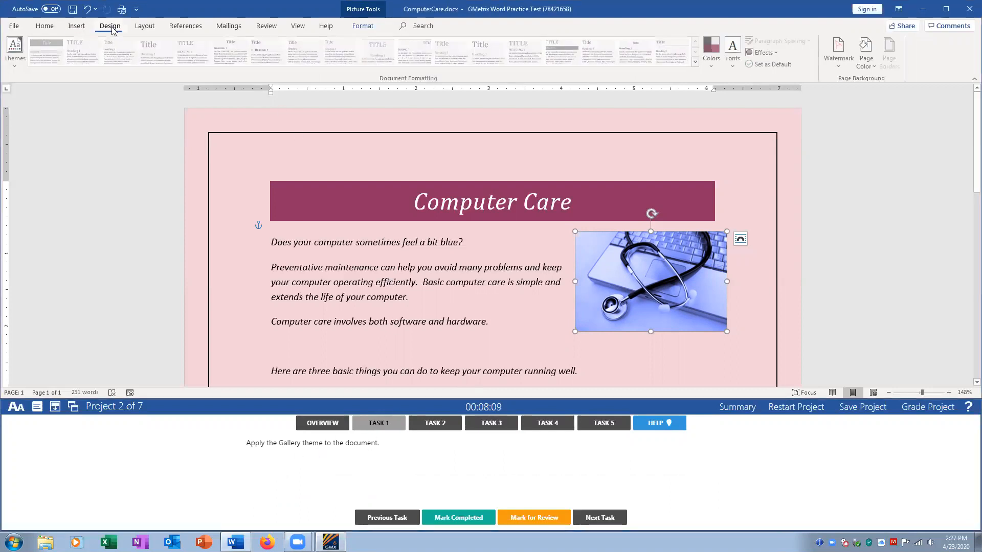
left_click(17, 65)
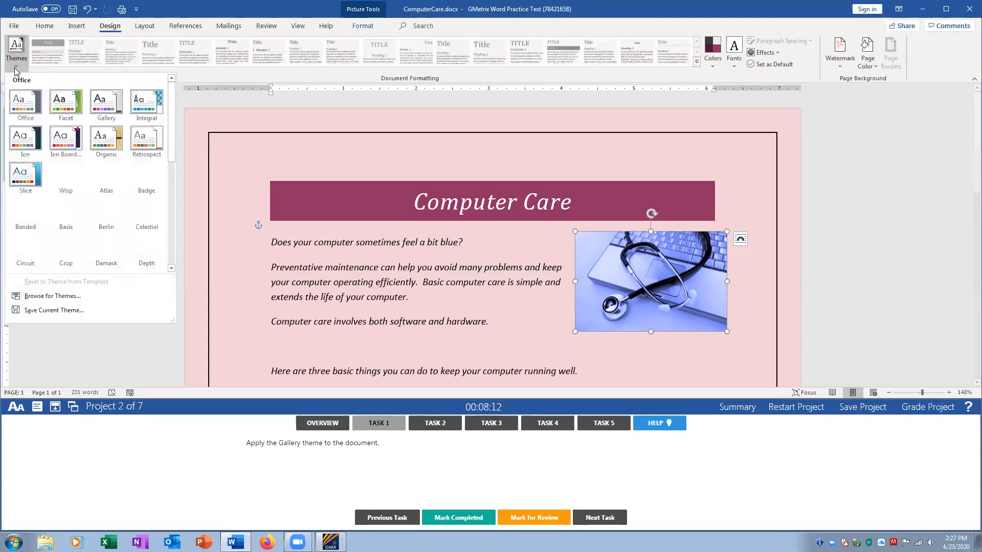
left_click(106, 104)
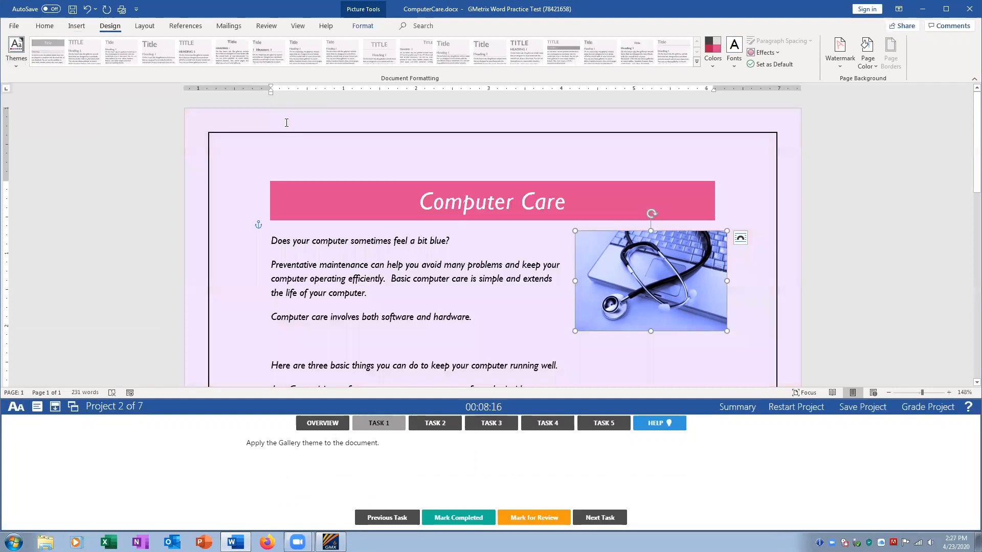
- Deselect the picture, mark Task 1 of the Computer Care project as completed and open Task 2
left_click(299, 149)
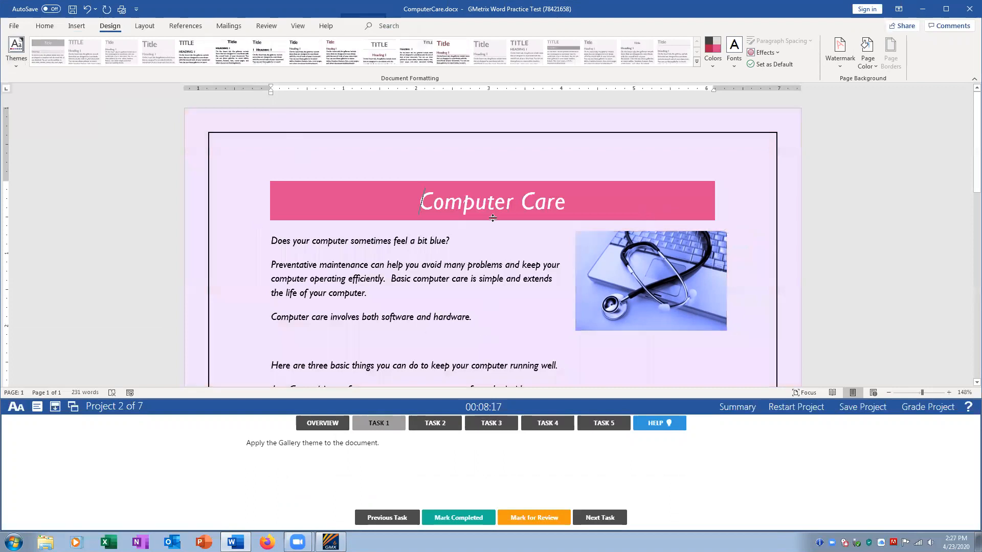
left_click(454, 518)
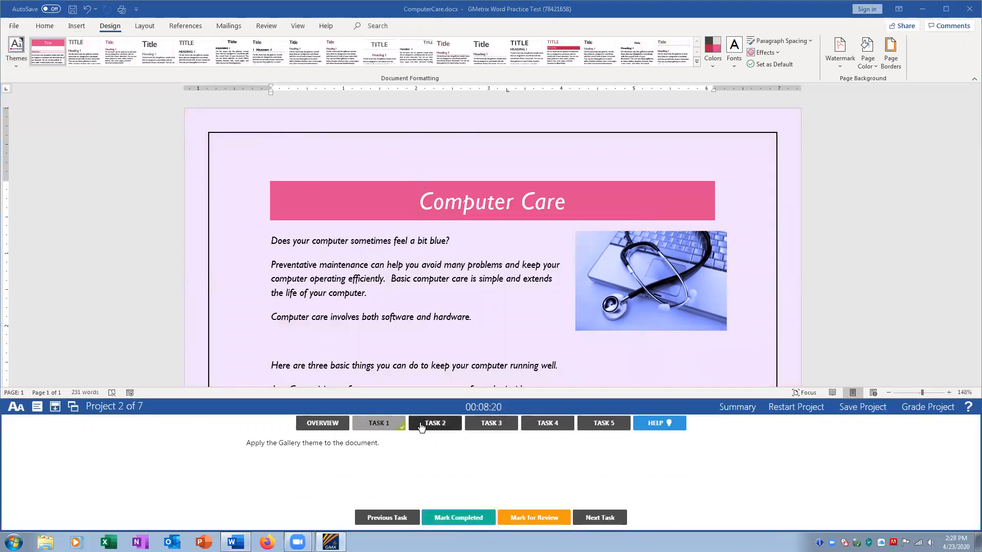
left_click(417, 424)
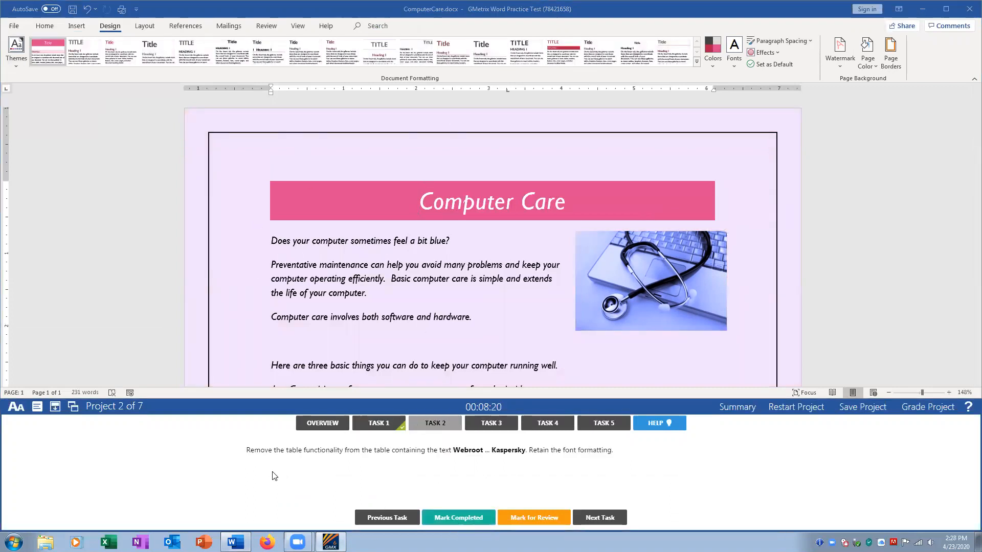
- Convert the antivirus products table below "AntiVirus Software" to text, separating the cell contents with tabs
left_click(386, 325)
scroll(385, 325, "down", 5)
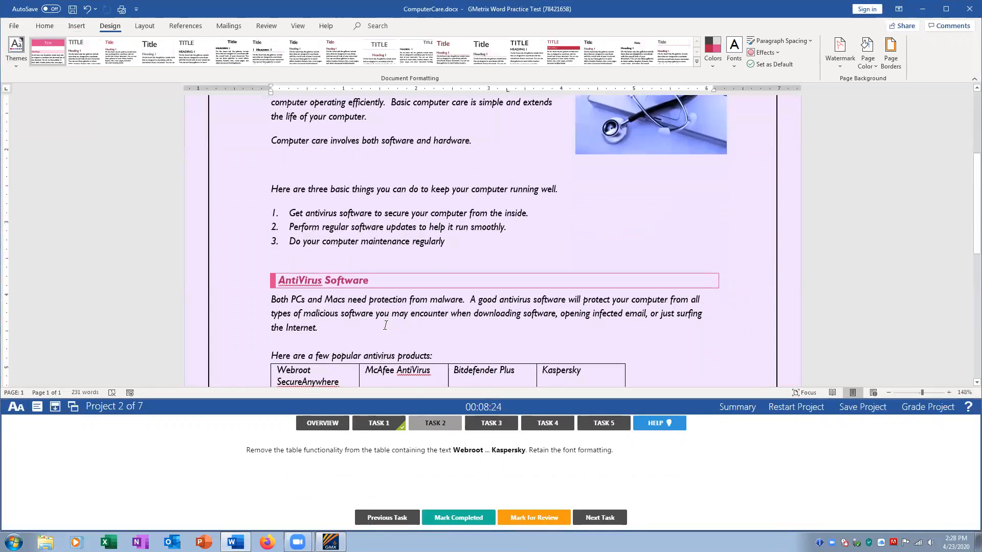
scroll(385, 325, "down", 1)
left_click(267, 254)
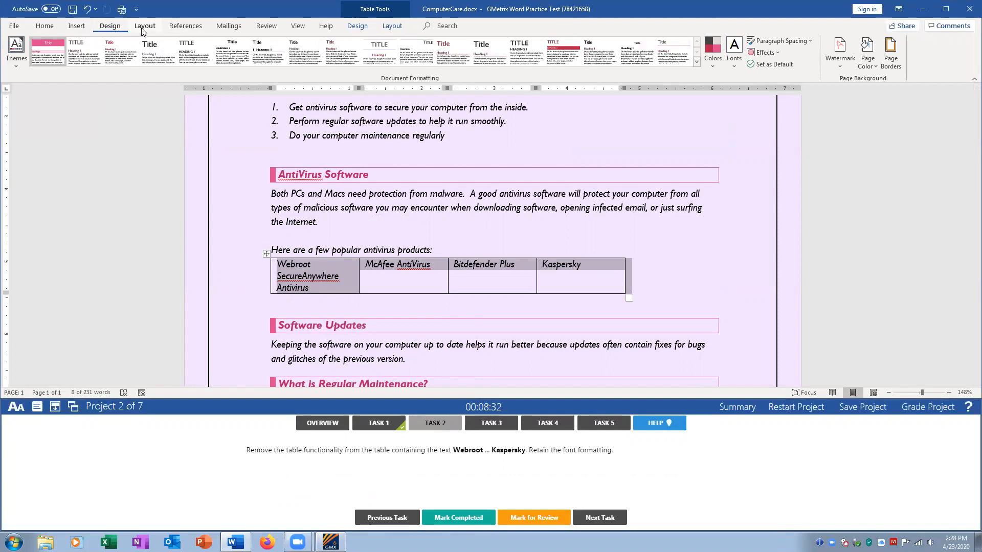
left_click(392, 27)
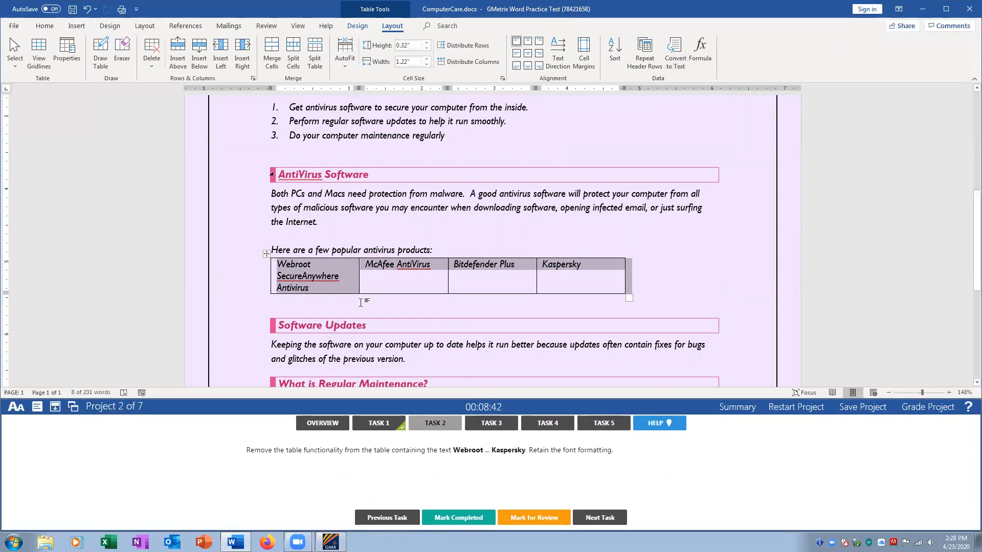
left_click(358, 25)
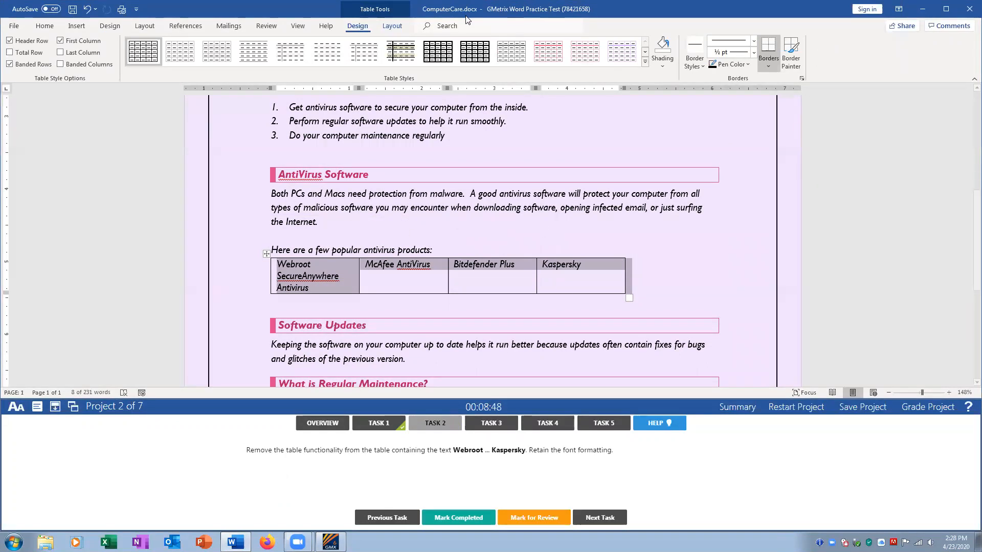
left_click(392, 26)
left_click(675, 53)
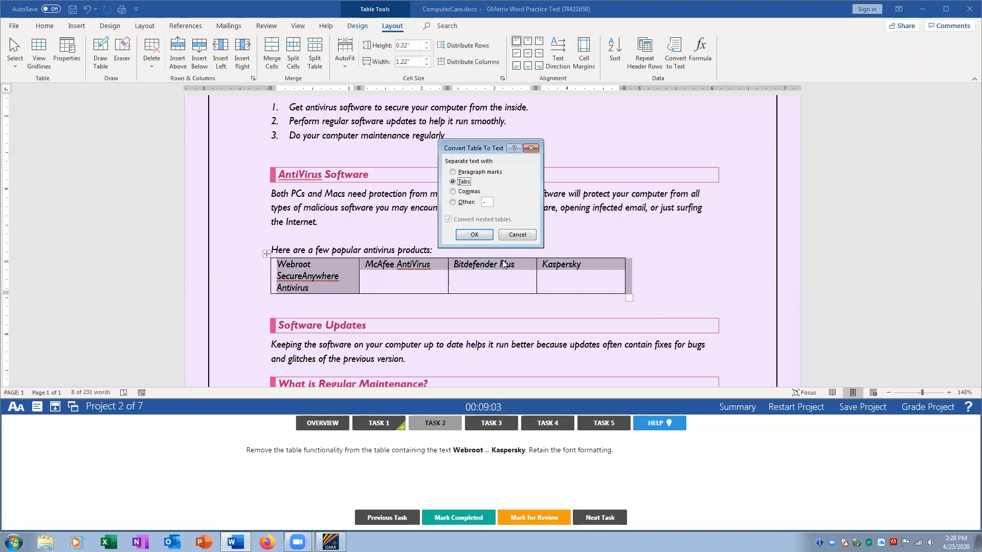
left_click(474, 235)
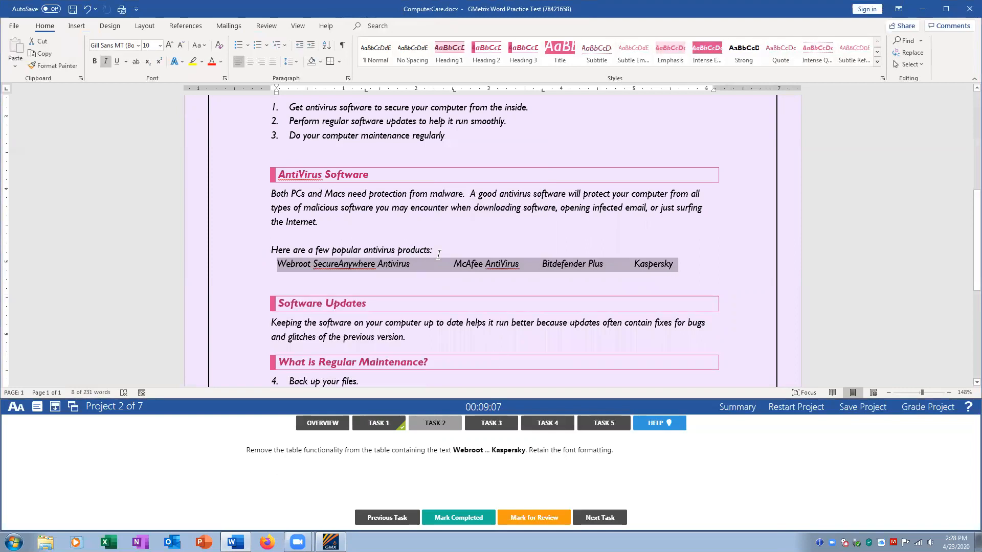
- Check the tab separators in the converted text by briefly showing formatting marks, and mark Task 2 as completed
left_click(343, 46)
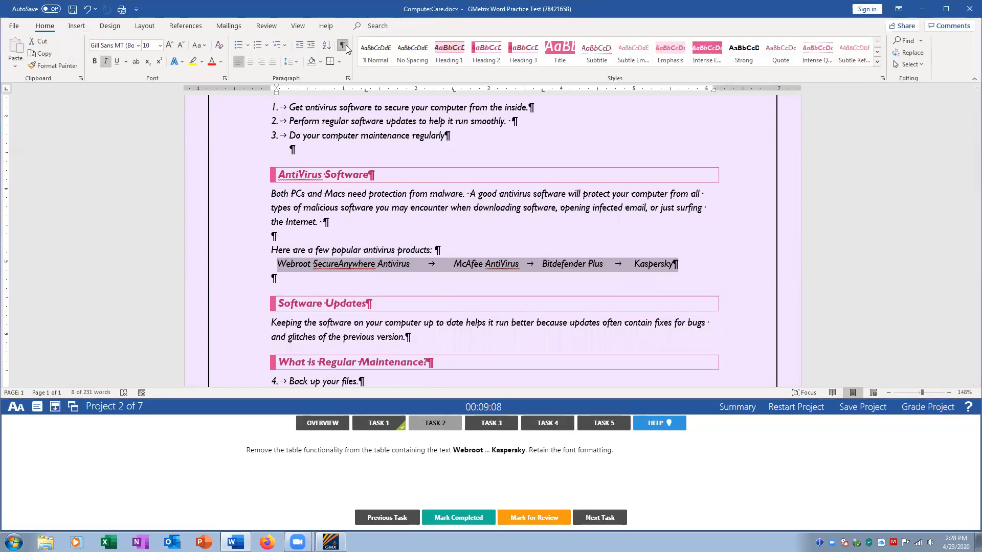
left_click(344, 46)
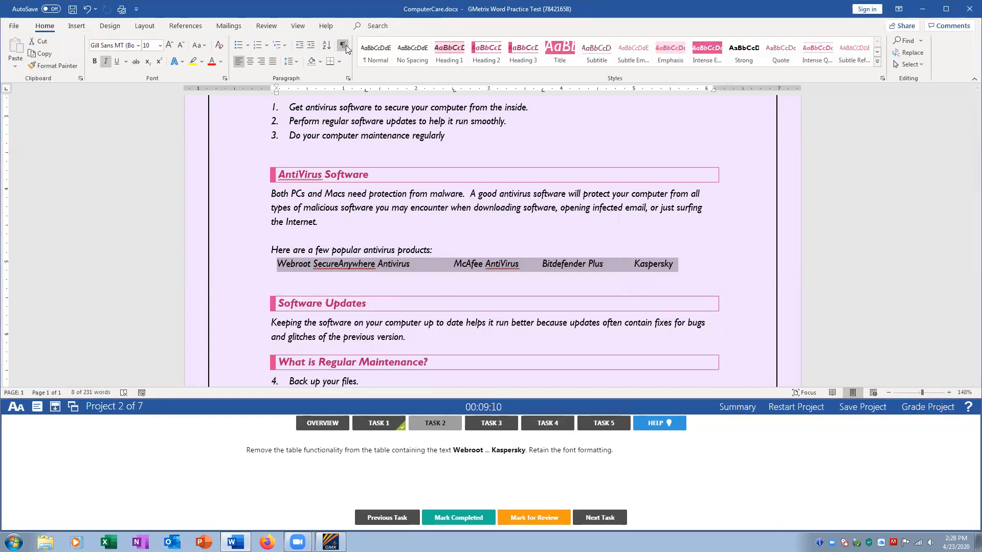
left_click(423, 282)
left_click(451, 511)
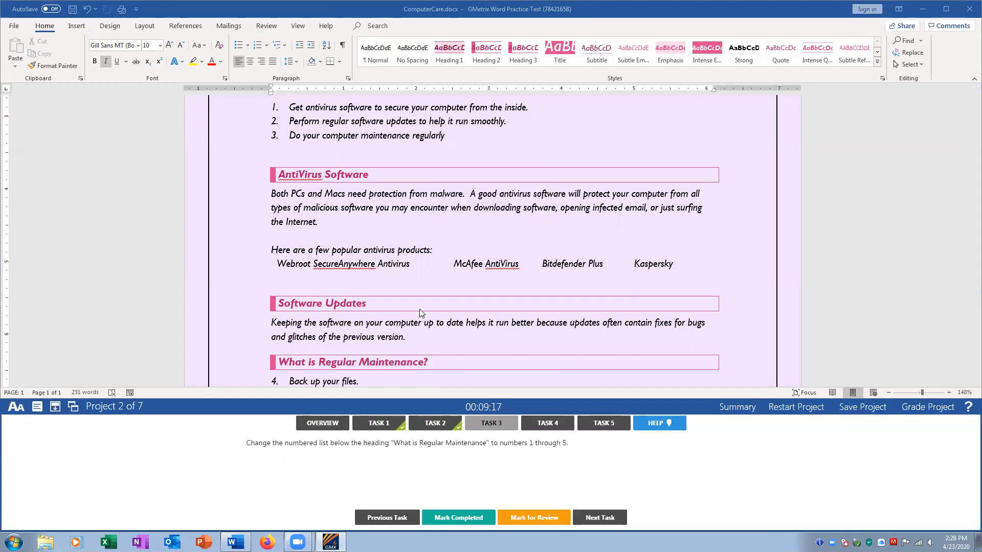
- Set the numbered list below "What is Regular Maintenance?" to start at 1 and mark Task 3 as completed
scroll(419, 308, "down", 3)
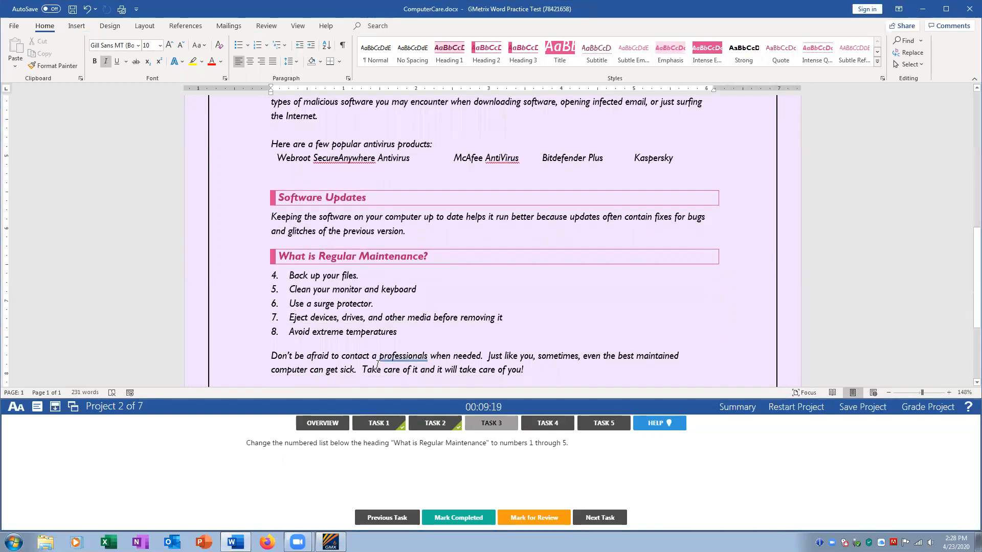
left_click_drag(289, 276, 401, 338)
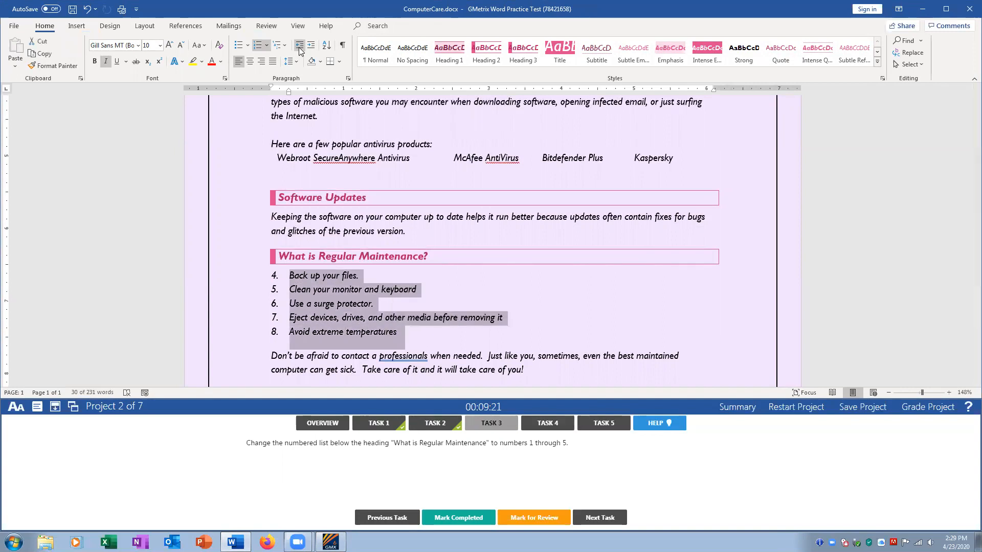
left_click(266, 46)
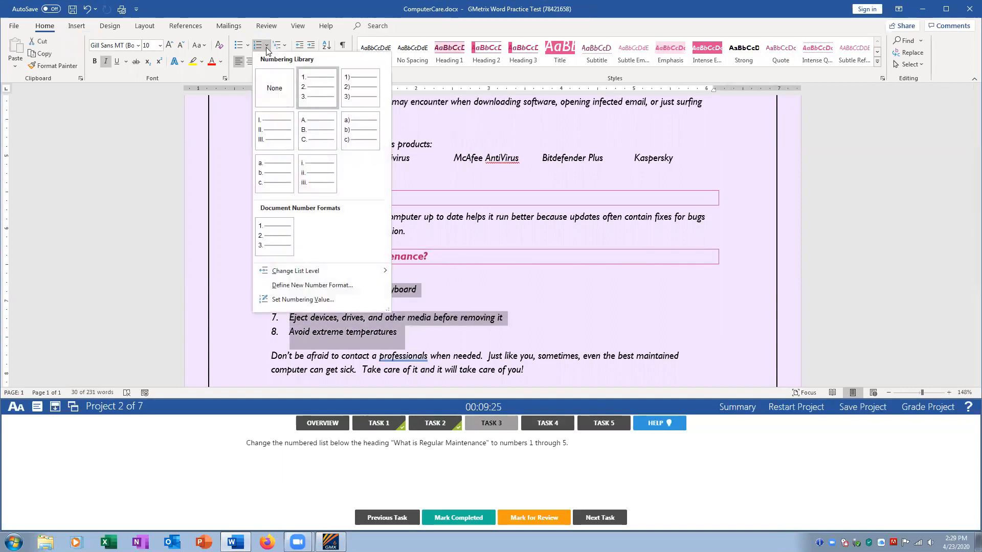
left_click(304, 300)
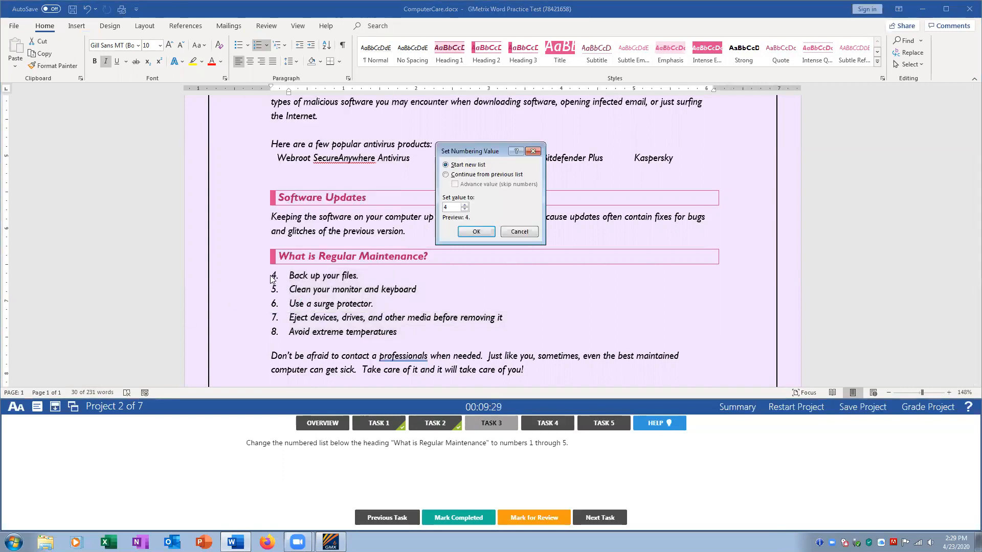
left_click(464, 204)
left_click(476, 231)
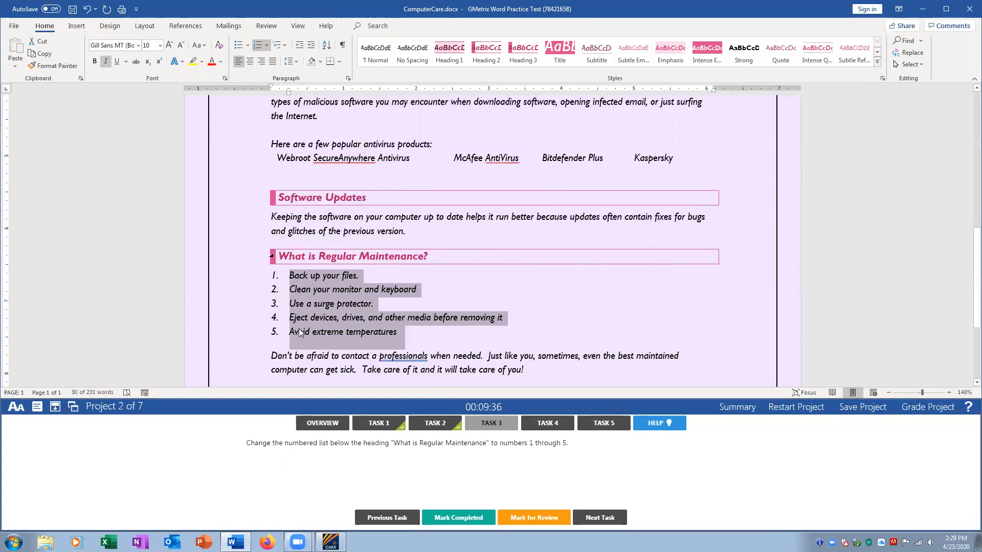
left_click(455, 518)
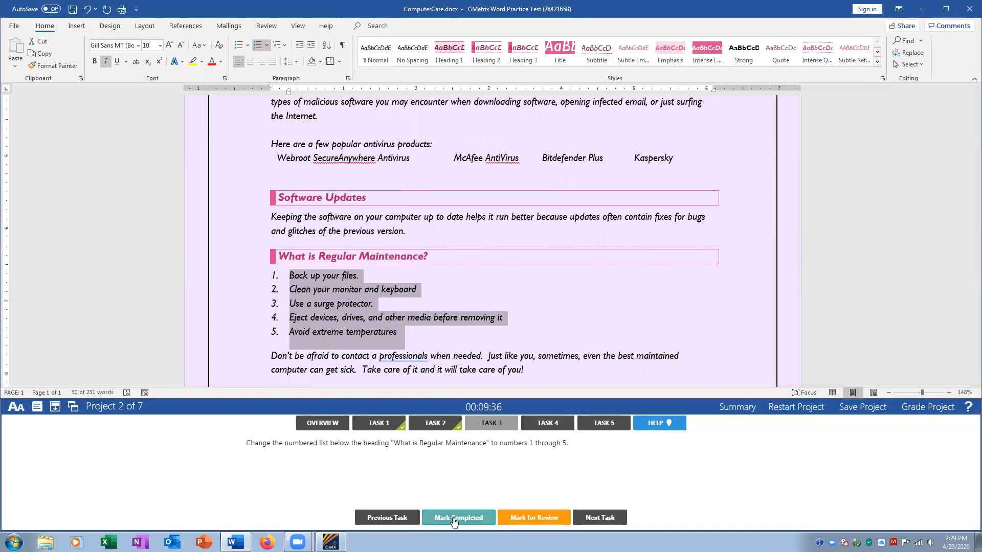
- Open Task 4 and add an empty paragraph below the last line of text in the document
left_click(539, 424)
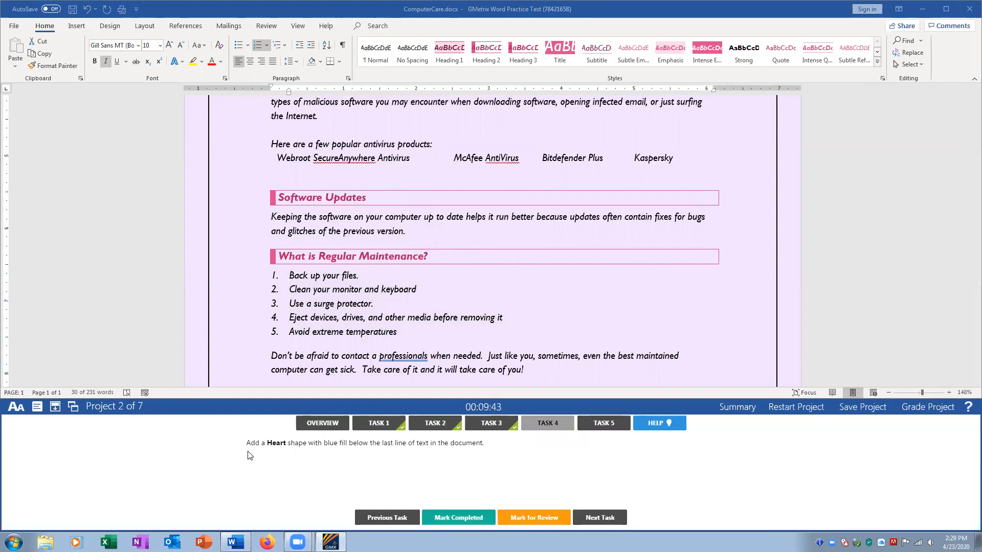
left_click(578, 299)
scroll(578, 300, "down", 3)
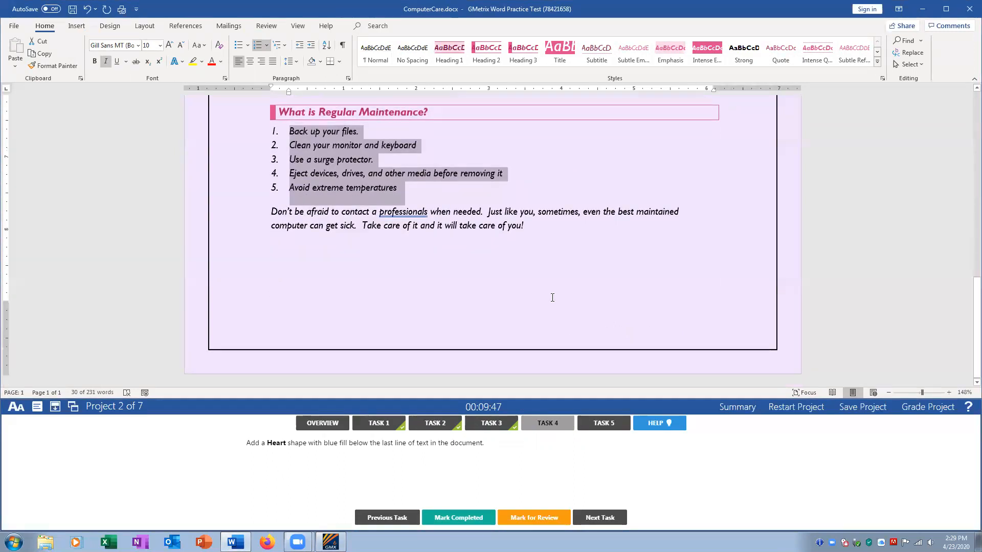
left_click(533, 227)
left_click(327, 287)
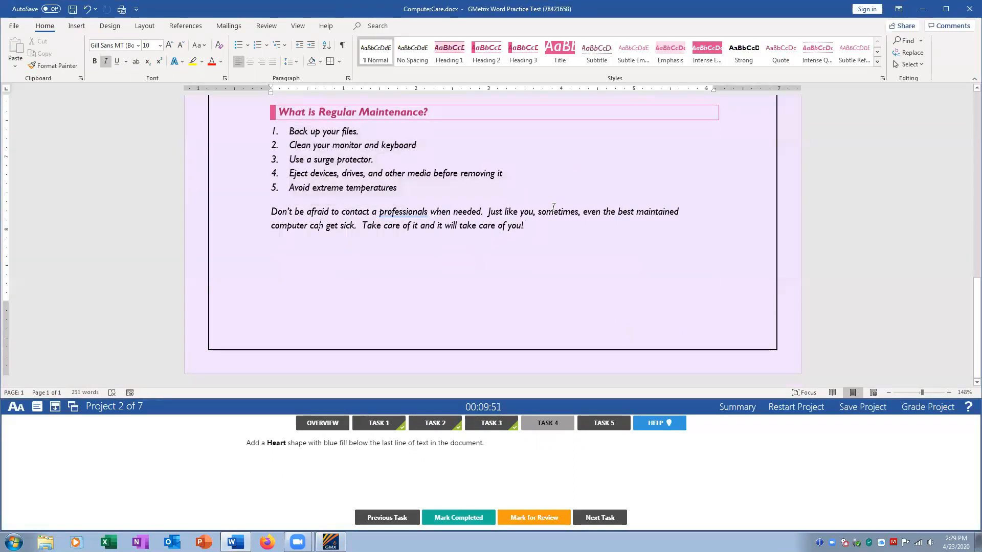
key("Return")
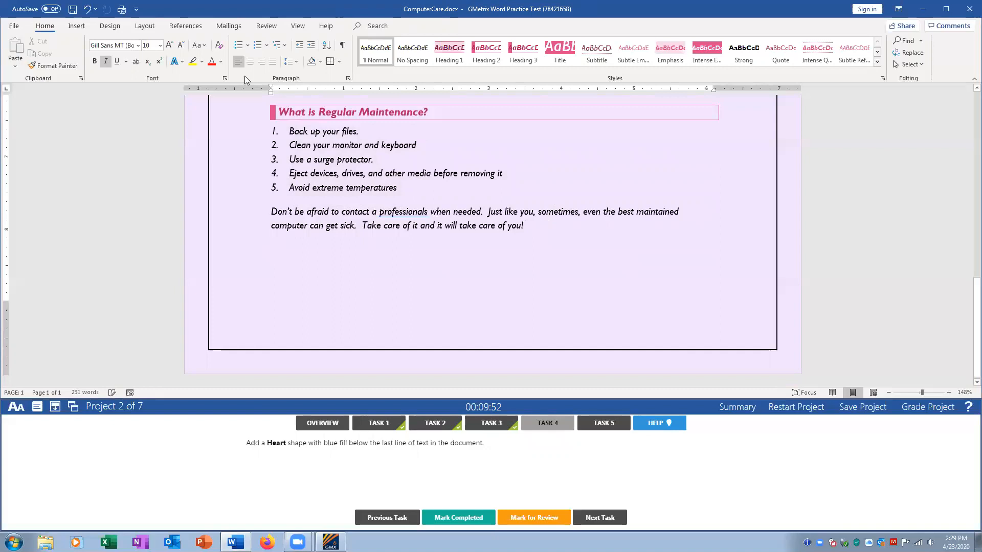
- Draw a Heart shape about 1.08" high and 1.61" wide below the last line of text and open its fill colors
left_click(81, 29)
left_click(164, 63)
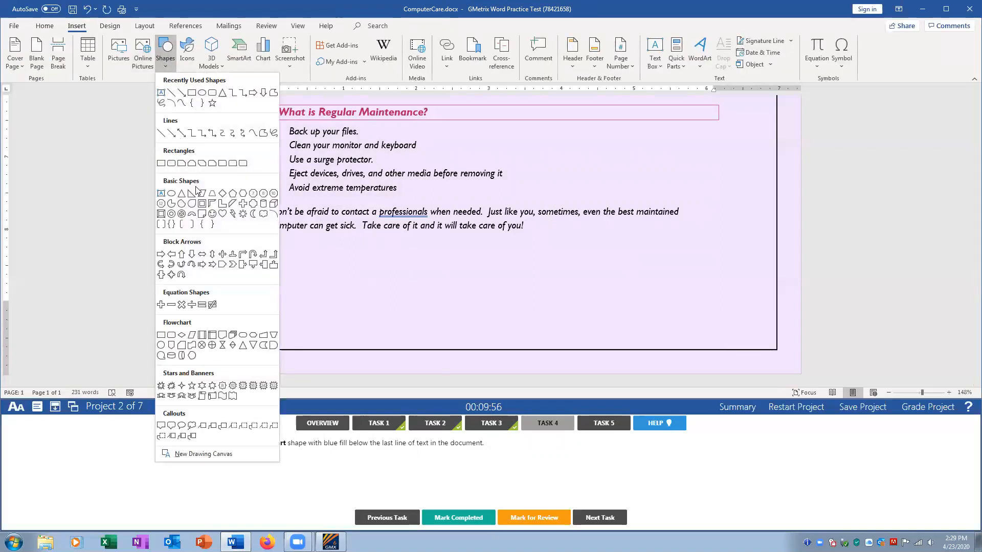
left_click(222, 214)
left_click_drag(419, 247, 538, 325)
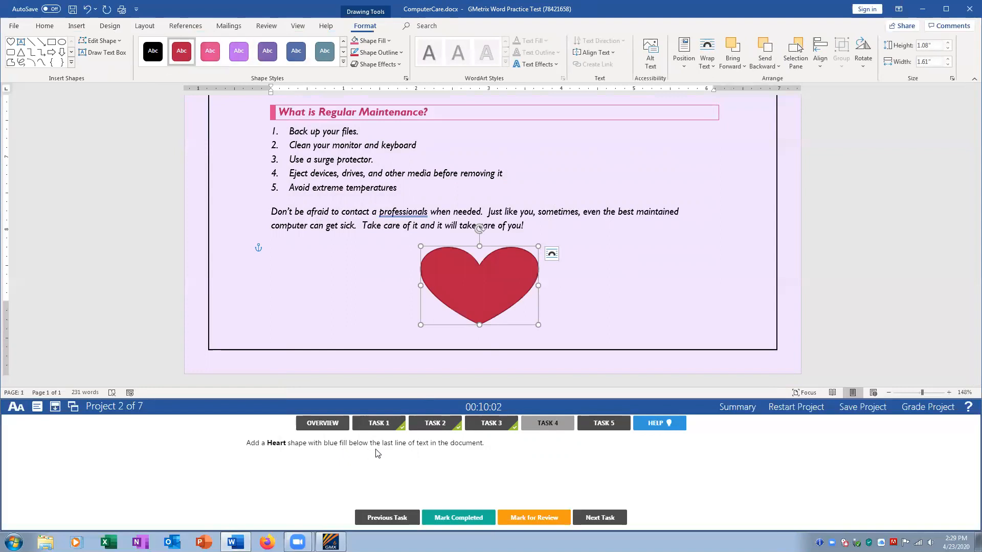
left_click(389, 40)
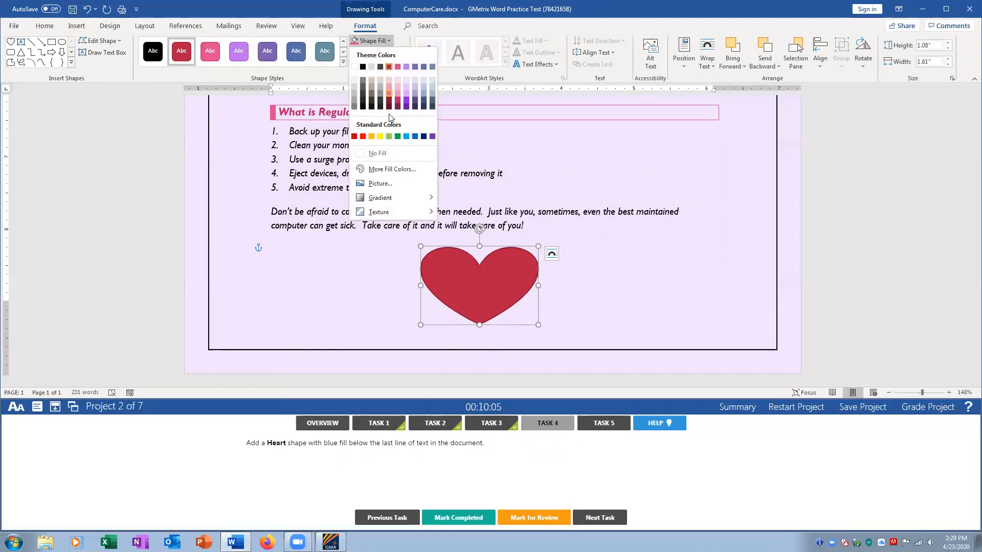
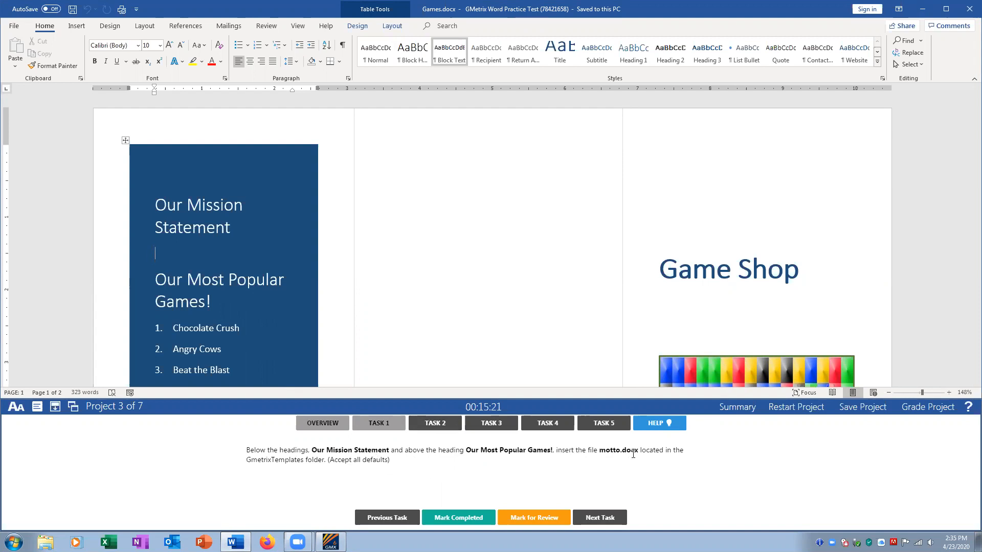
- Insert the text of motto.docx from the GMetrixTemplates folder below the "Our Mission Statement" heading
left_click(75, 28)
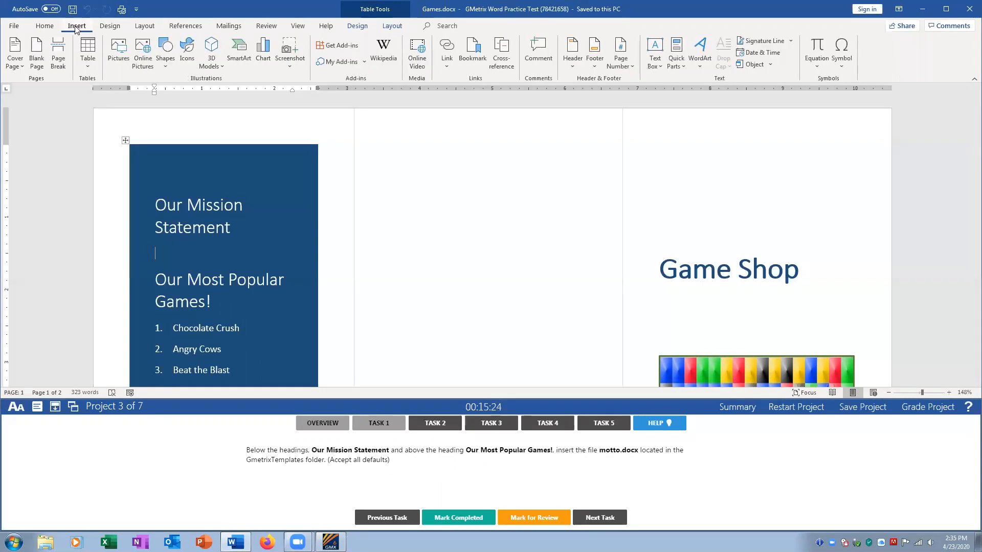
left_click(770, 64)
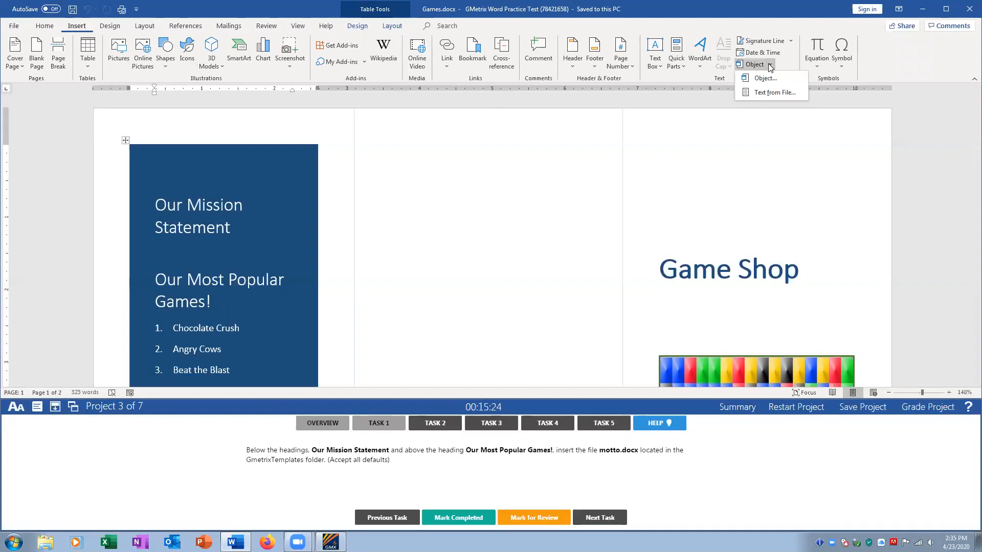
left_click(760, 93)
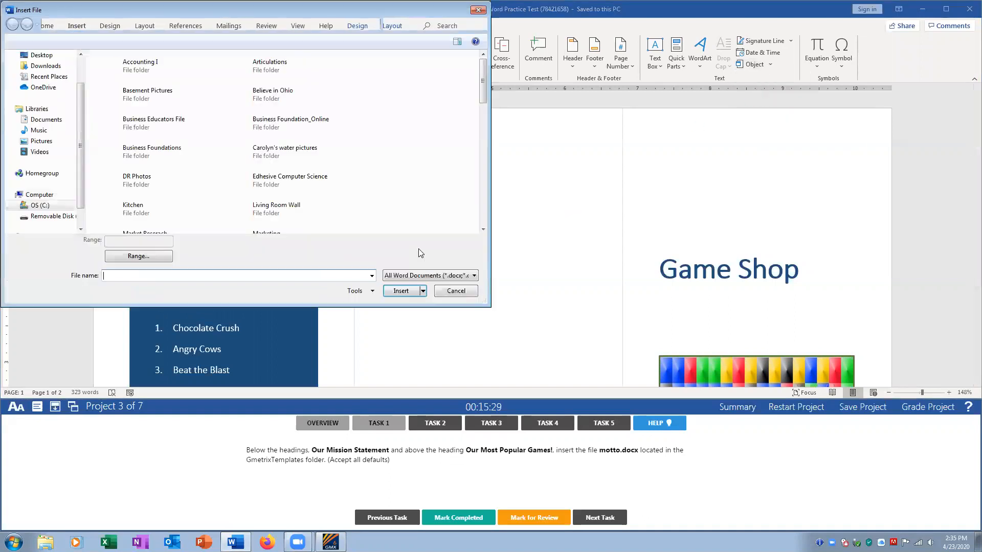
left_click(45, 119)
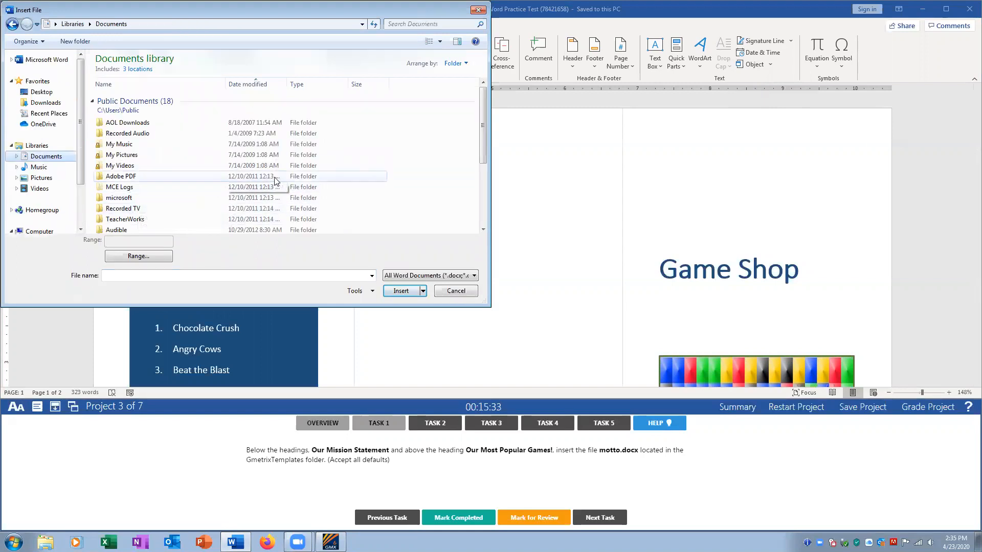
left_click_drag(485, 129, 476, 192)
double_click(128, 196)
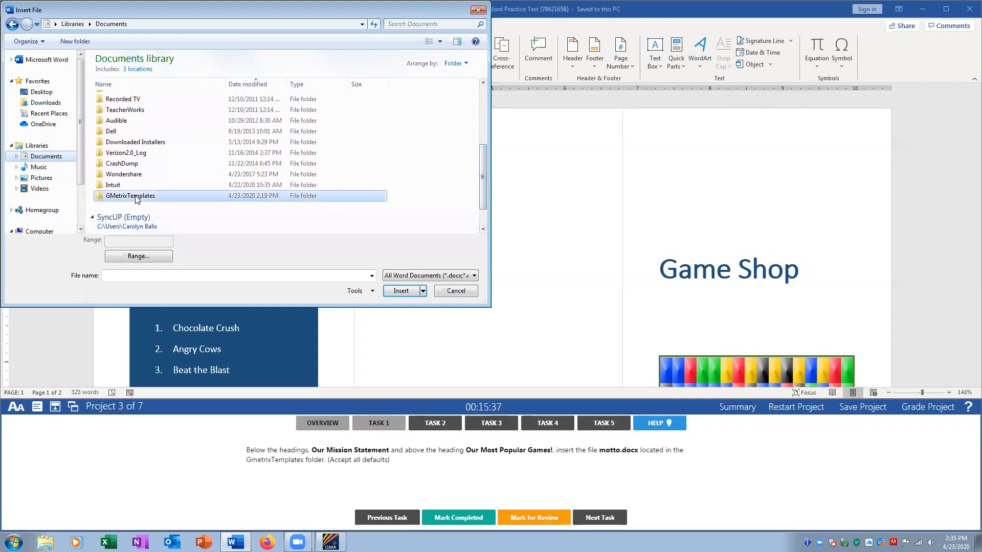
left_click(129, 112)
double_click(129, 110)
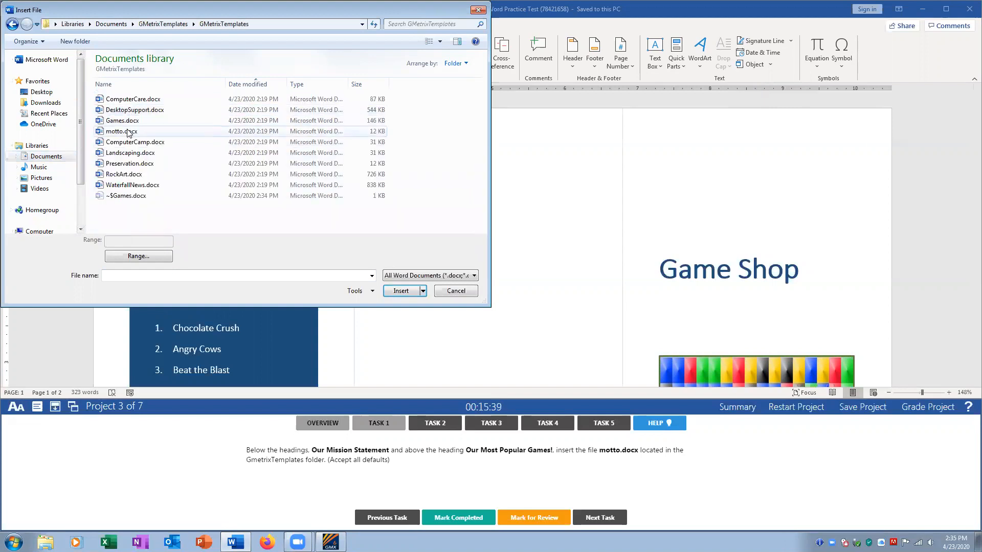
left_click(128, 134)
left_click(408, 292)
- Review the inserted mission statement text, mark Task 1 of Project 3 as completed and open Task 2
scroll(235, 220, "down", 3)
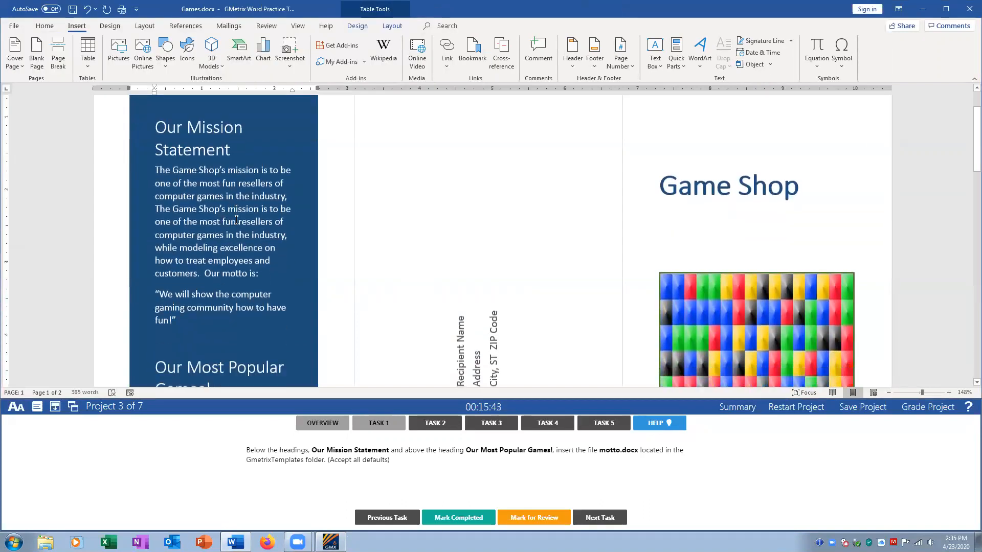
scroll(235, 221, "down", 3)
scroll(235, 221, "up", 7)
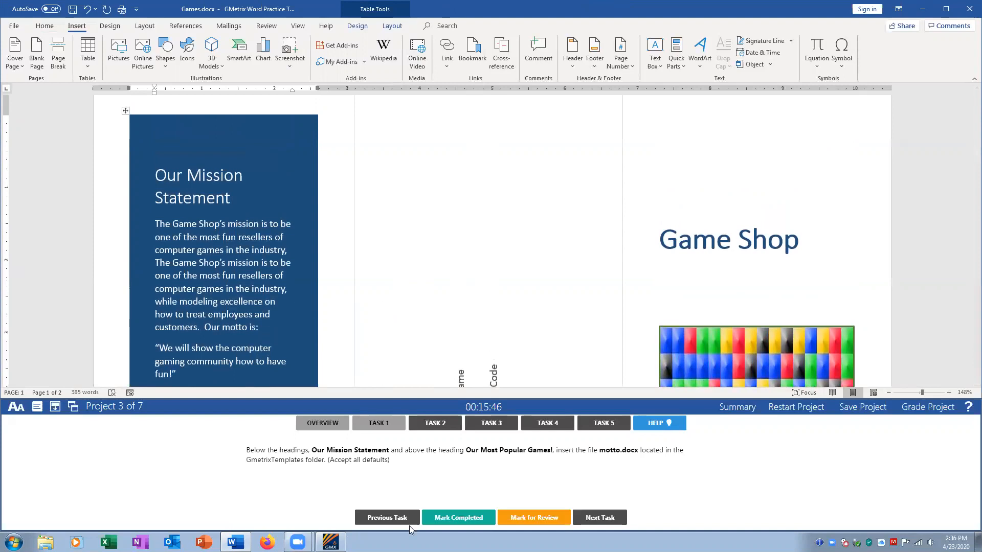
left_click(451, 518)
left_click(418, 426)
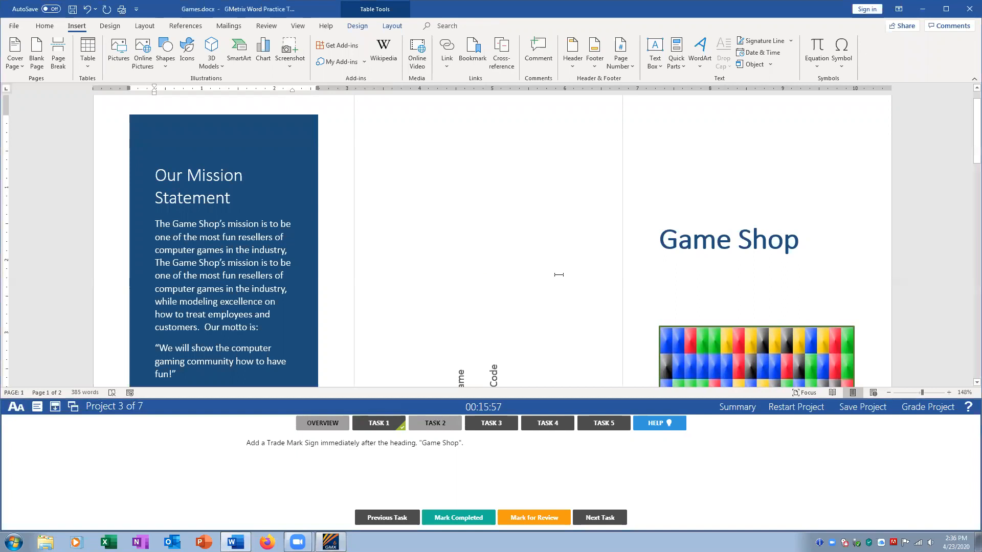
- Insert a trademark sign immediately after the "Game Shop" heading and mark Task 2 as completed
left_click(802, 240)
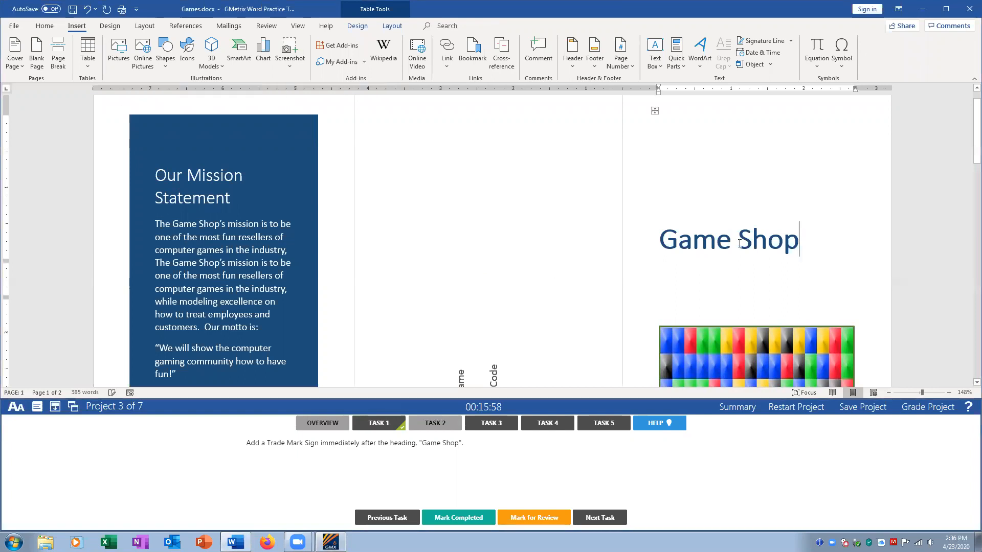
left_click(44, 25)
left_click(77, 26)
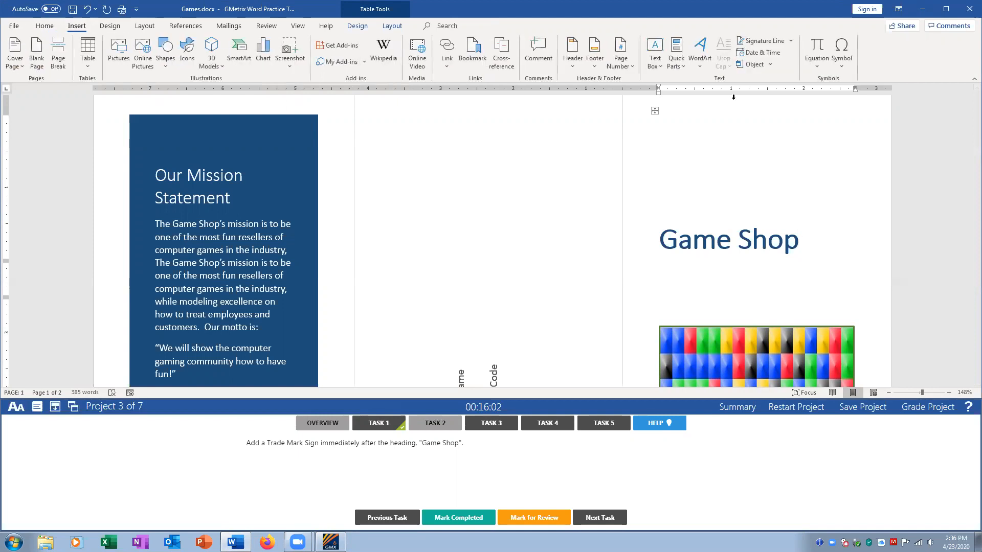
left_click(842, 69)
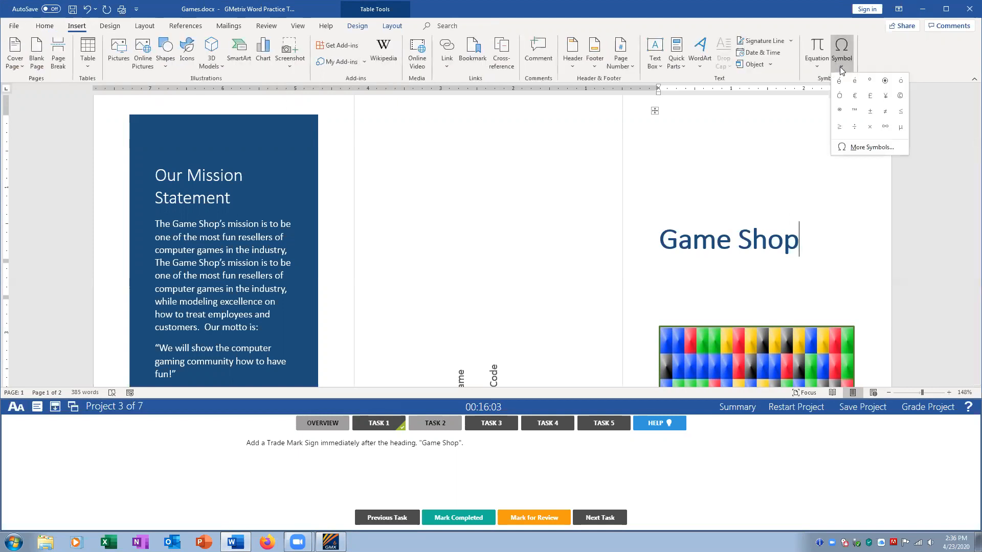
left_click(855, 112)
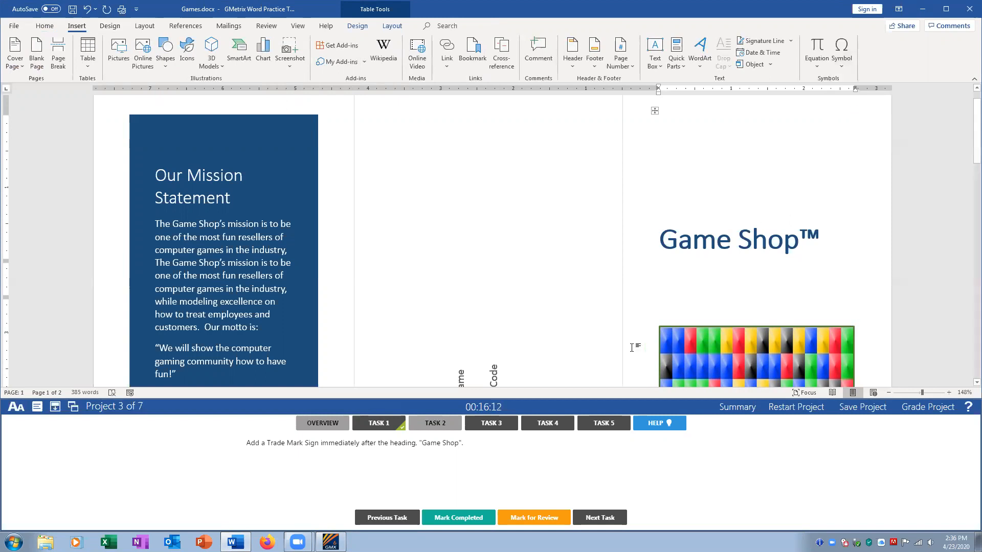
left_click(455, 517)
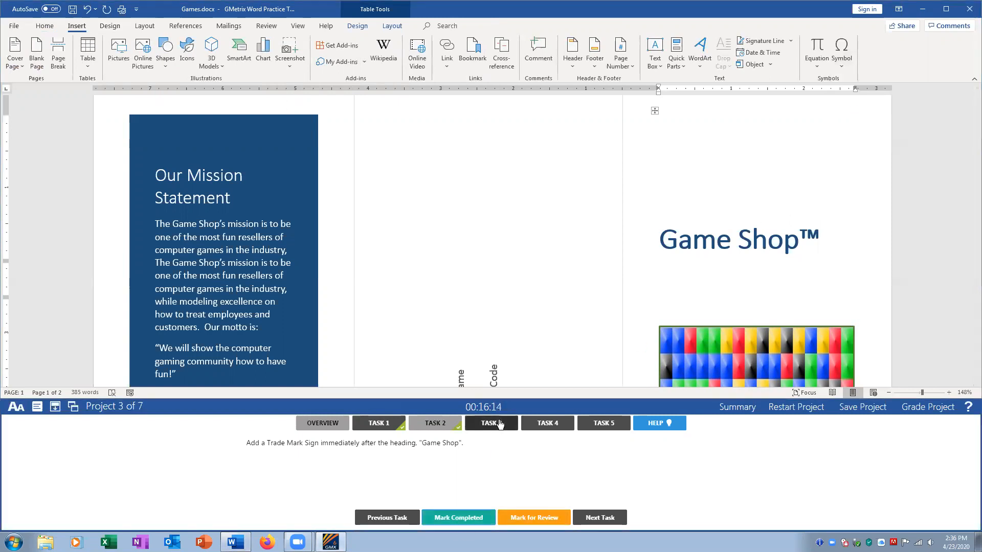
- Merge all cells of the "More of Our Most Popular Games!" table into one cell for Task 3 and mark the task as completed
left_click(497, 426)
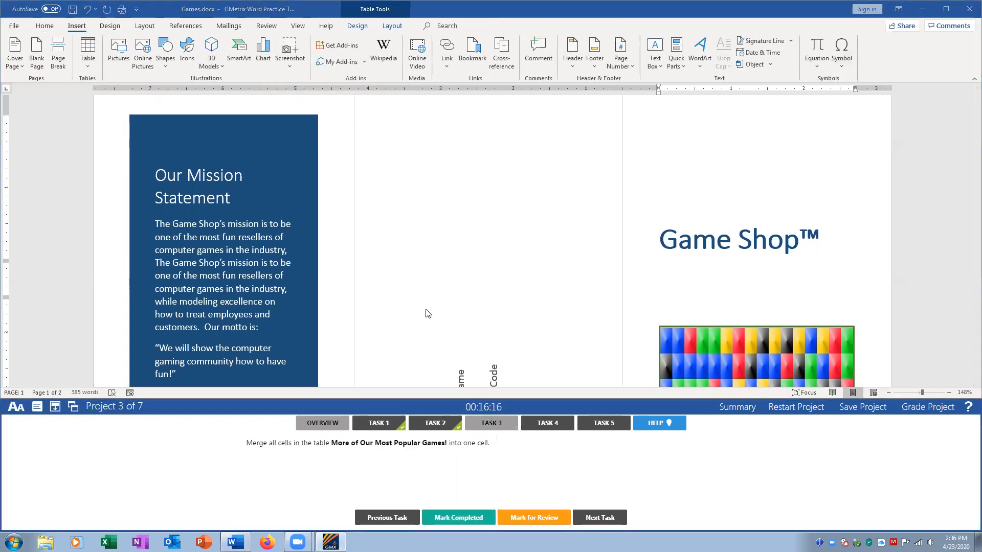
scroll(413, 292, "down", 10)
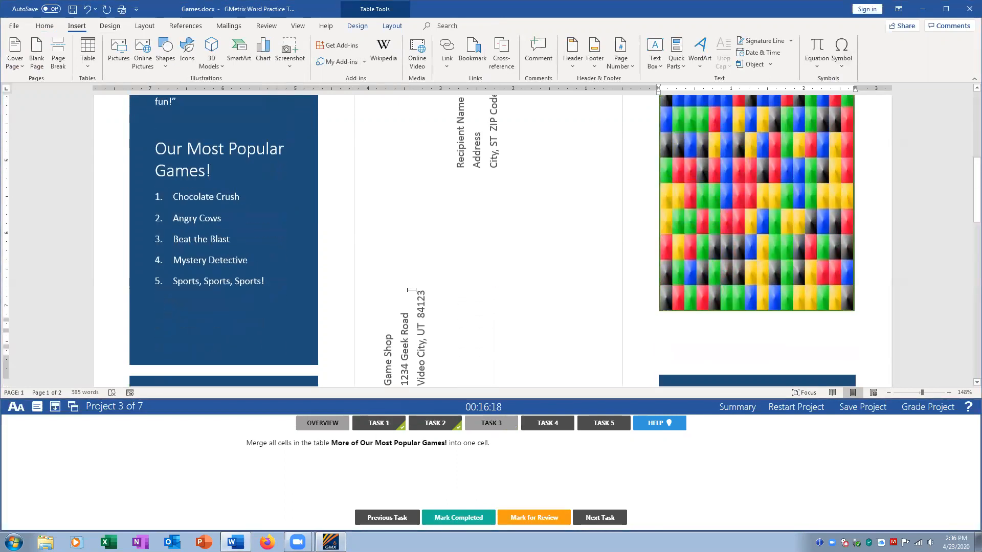
scroll(412, 290, "down", 8)
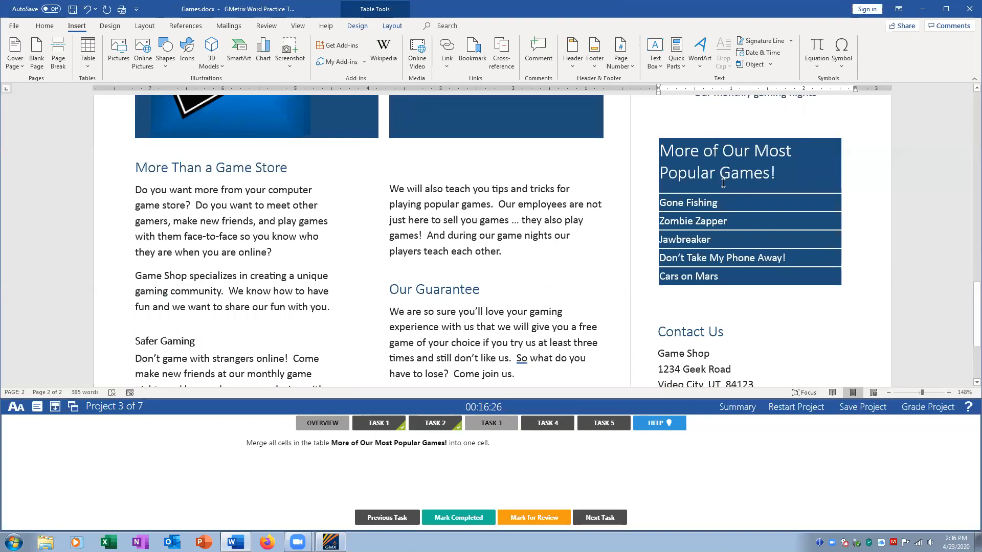
left_click(678, 176)
left_click_drag(664, 159, 688, 273)
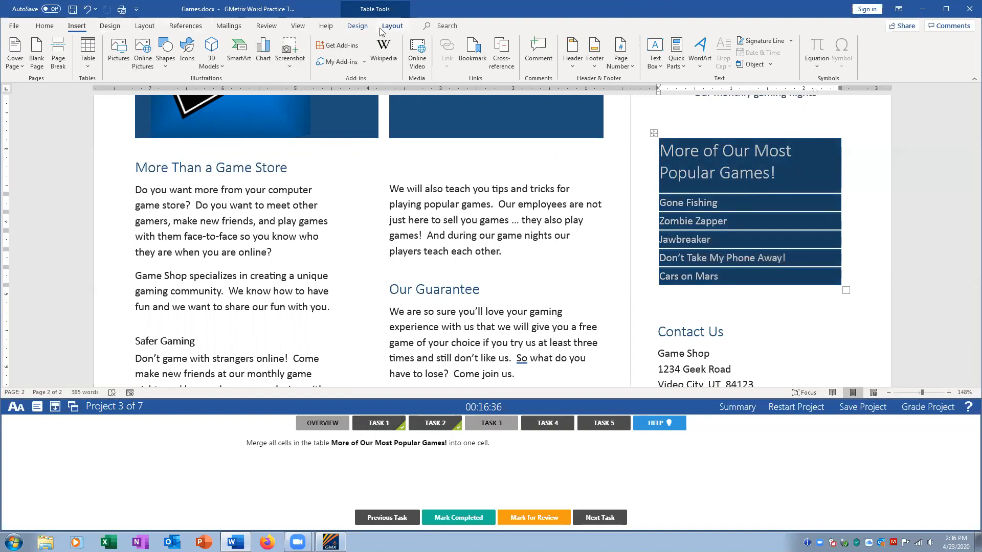
left_click(357, 26)
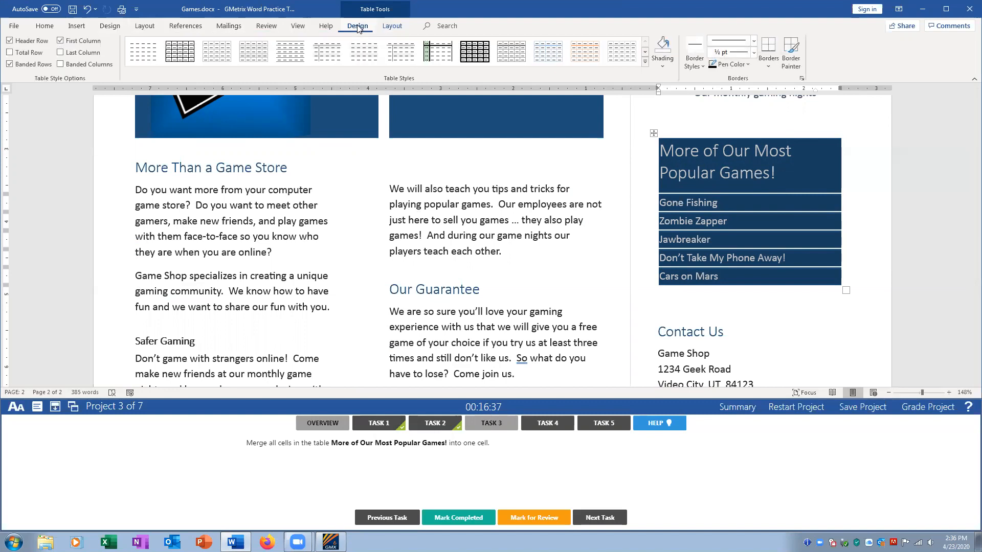
left_click(387, 27)
left_click(272, 60)
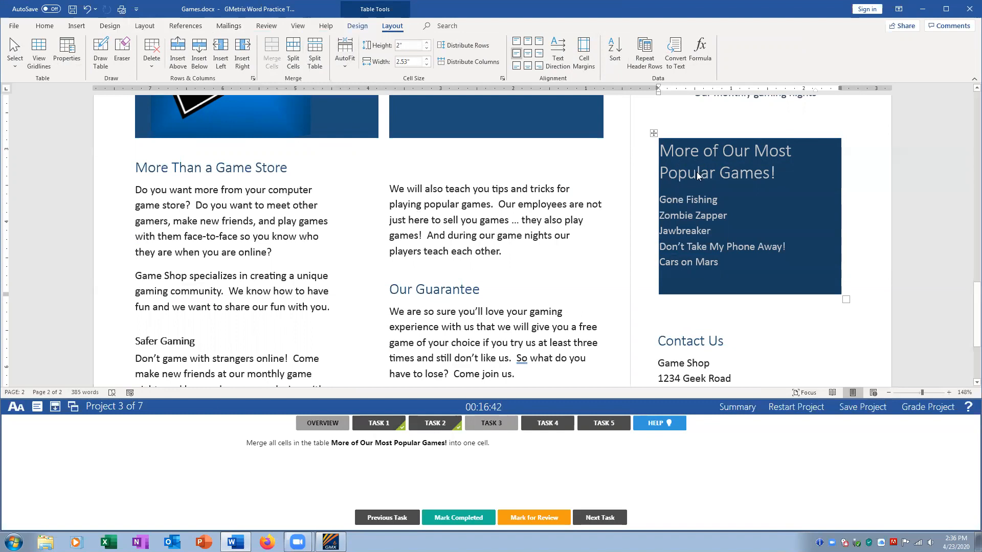
left_click(712, 177)
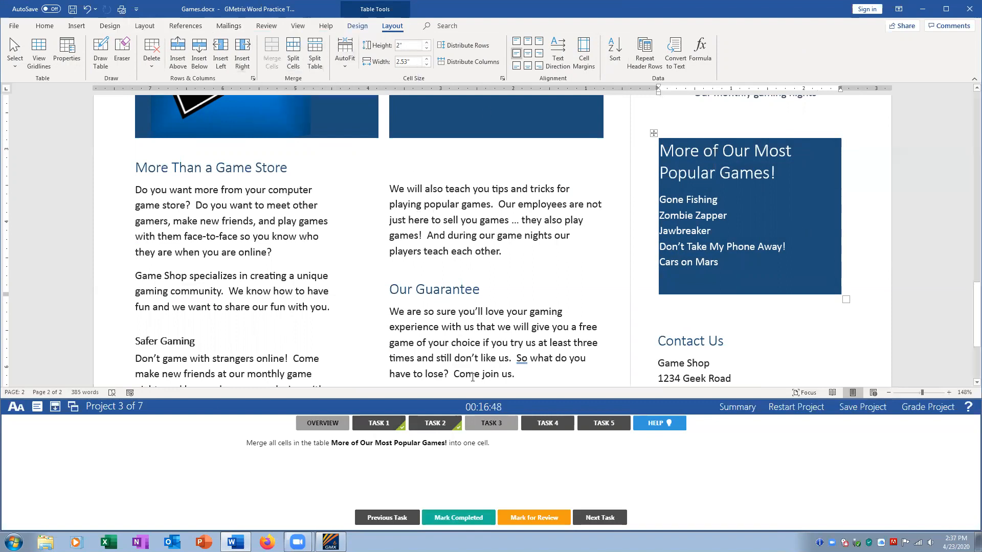
left_click(490, 427)
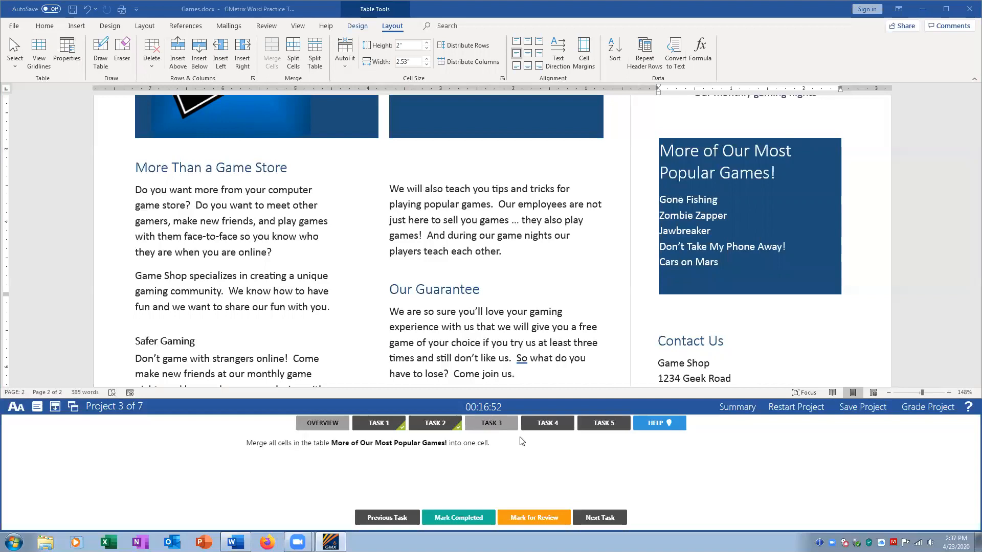
left_click(458, 519)
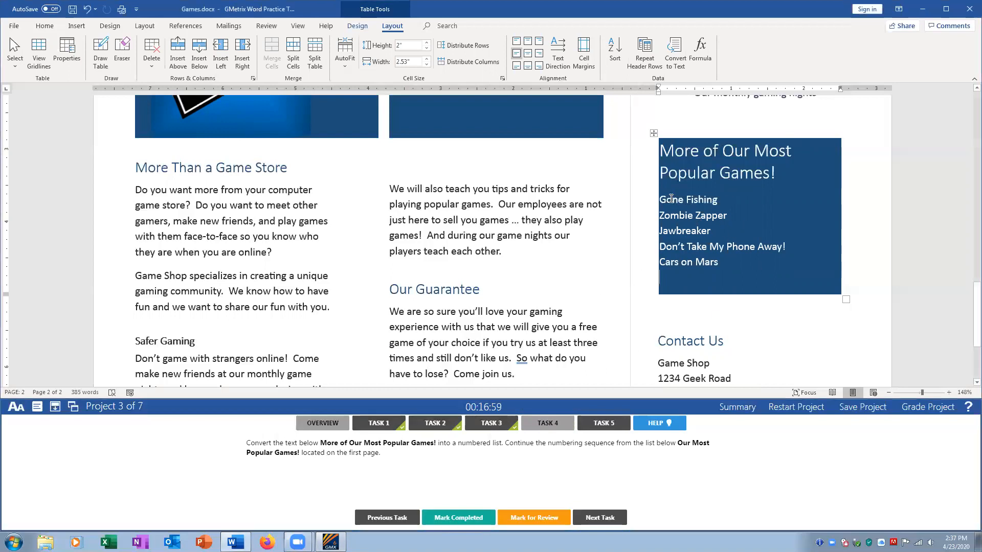
- Apply 1. 2. 3. numbering to the five game names from Gone Fishing to Cars on Mars
left_click_drag(663, 199, 717, 264)
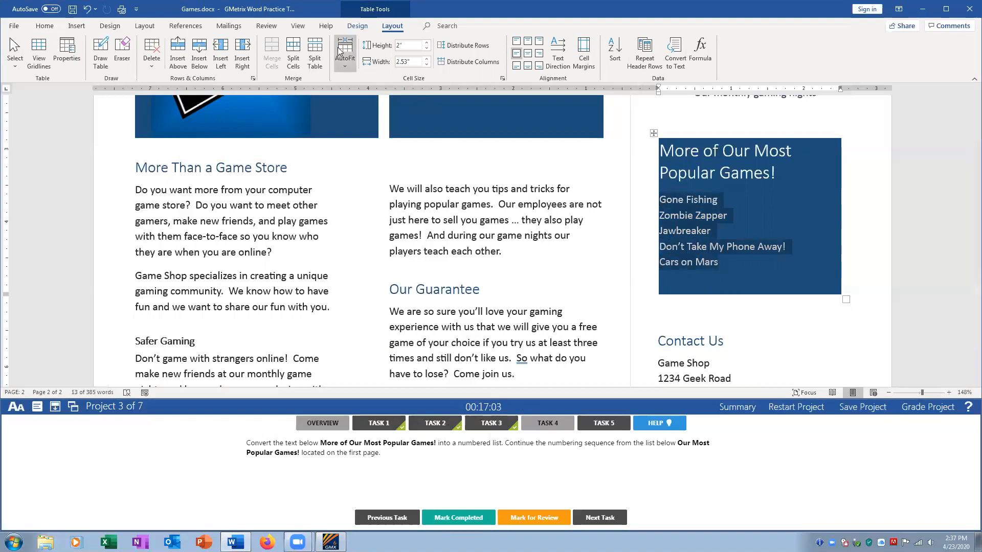
left_click(45, 26)
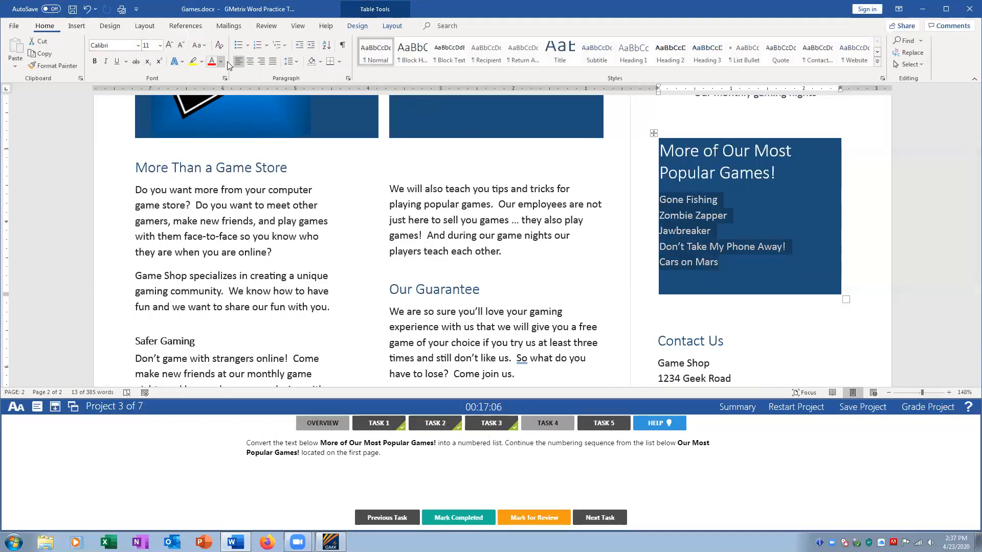
left_click(266, 45)
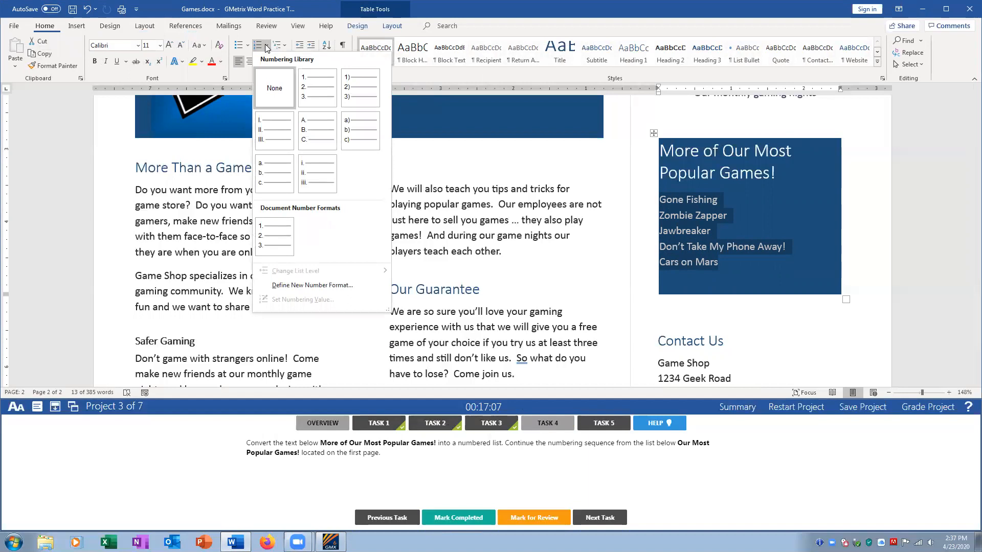
left_click(309, 97)
- Check the numbered list on the first page and set the numbering value of the "Cars on Mars" item to 6
left_click(683, 272)
left_click(681, 262)
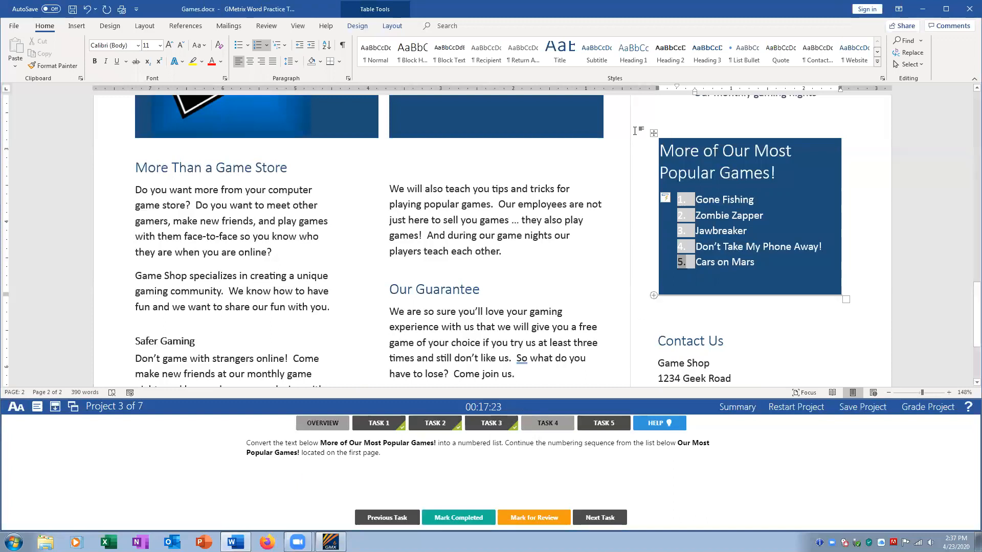
scroll(609, 186, "up", 6)
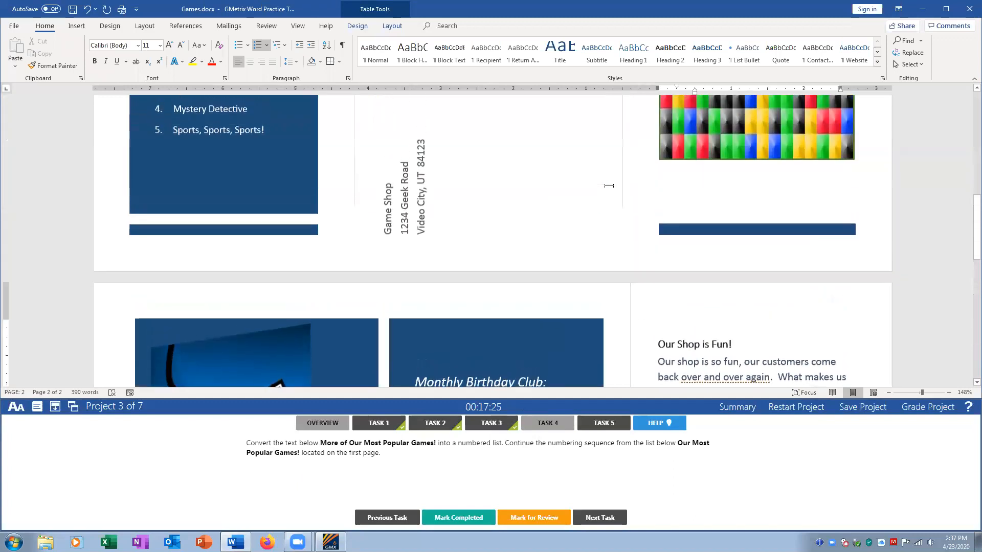
scroll(609, 186, "up", 5)
scroll(608, 186, "up", 2)
scroll(607, 186, "down", 4)
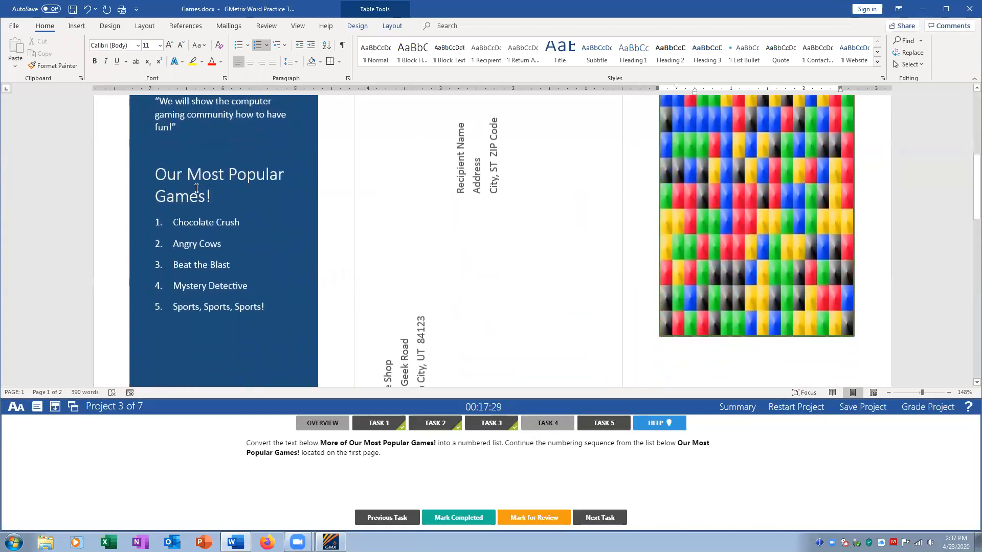
scroll(368, 298, "down", 12)
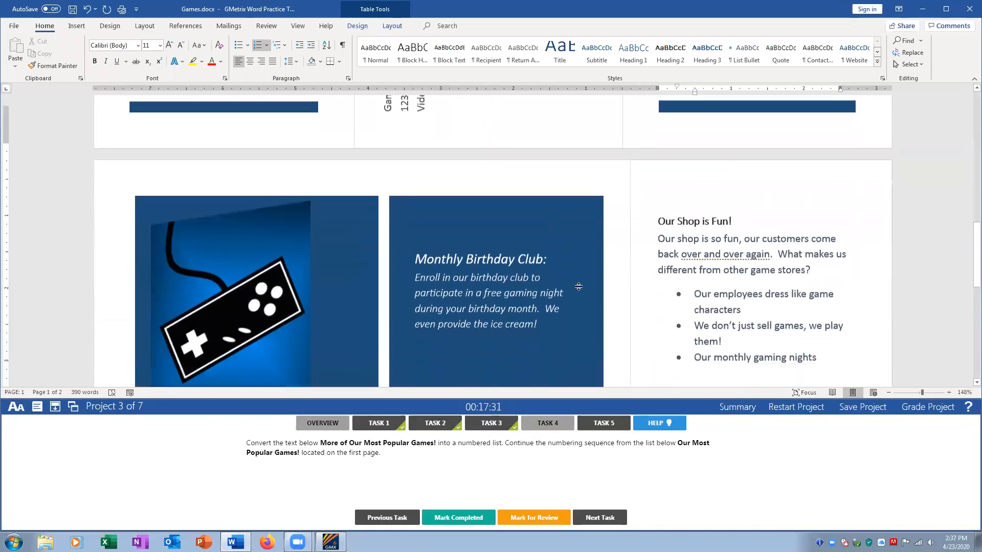
left_click(683, 237)
left_click(267, 44)
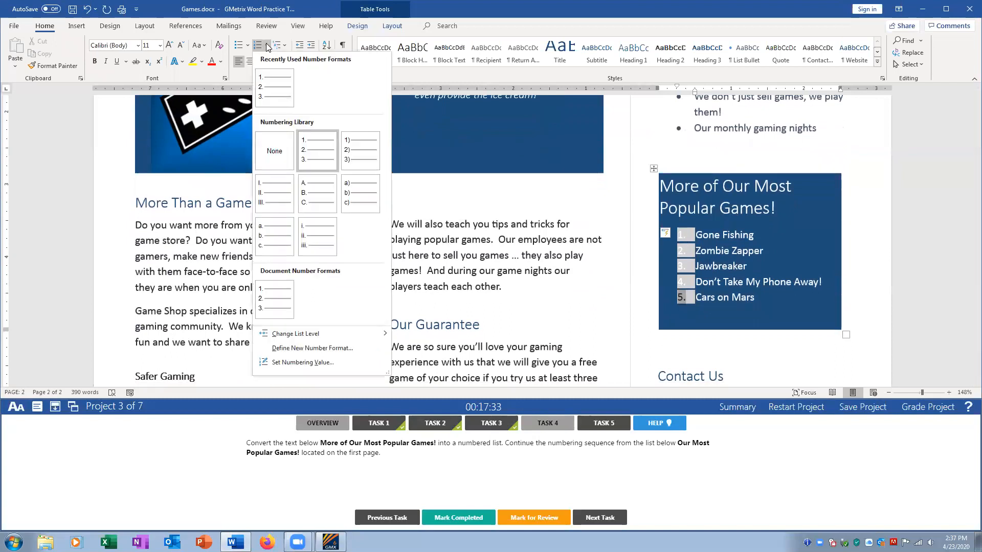
left_click(300, 362)
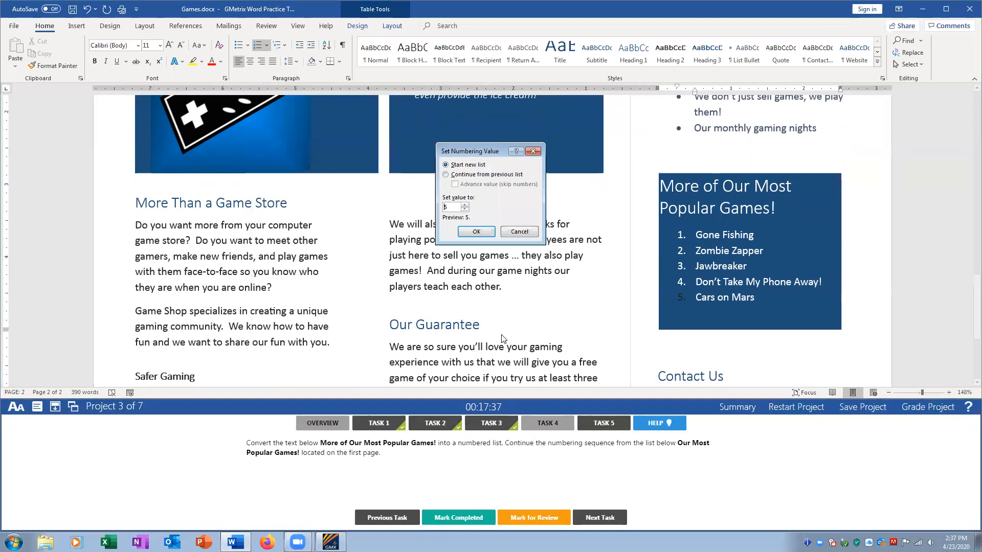
left_click(464, 205)
left_click(475, 232)
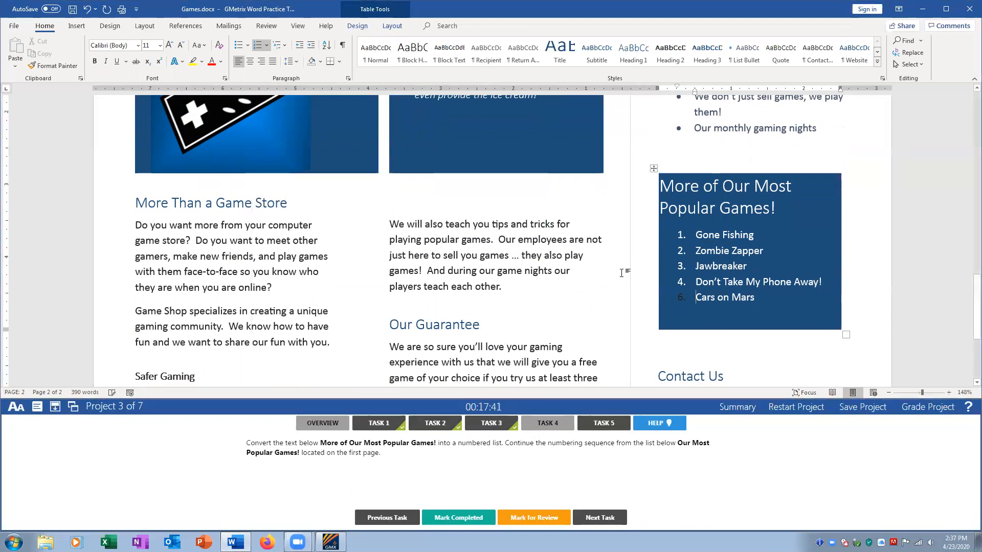
left_click(681, 239)
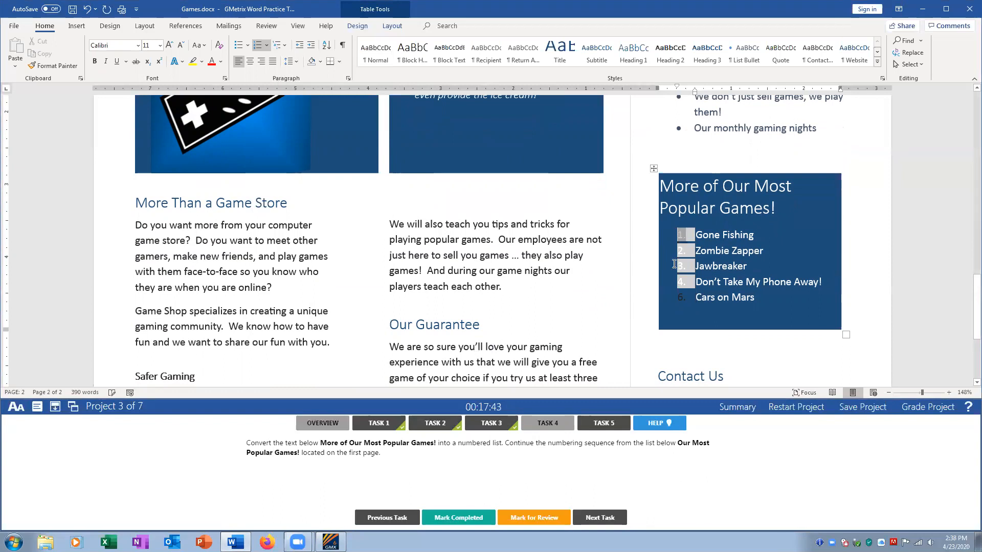
left_click_drag(700, 236, 758, 299)
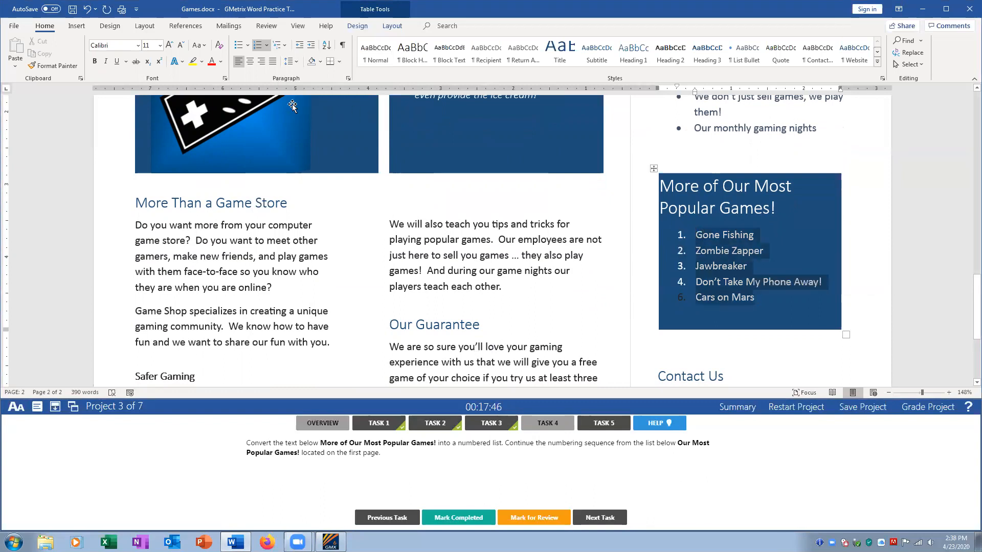
left_click(266, 46)
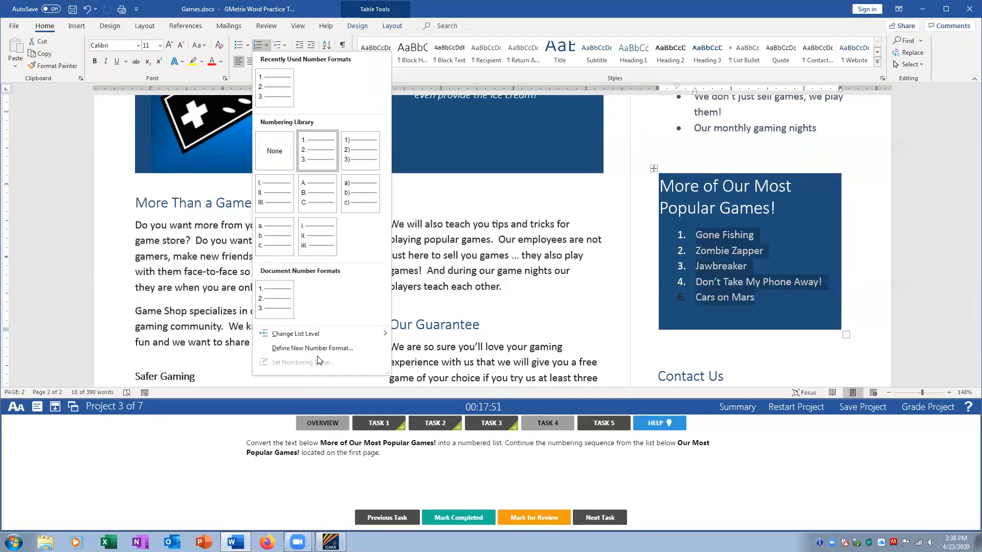
left_click(696, 253)
left_click(689, 240)
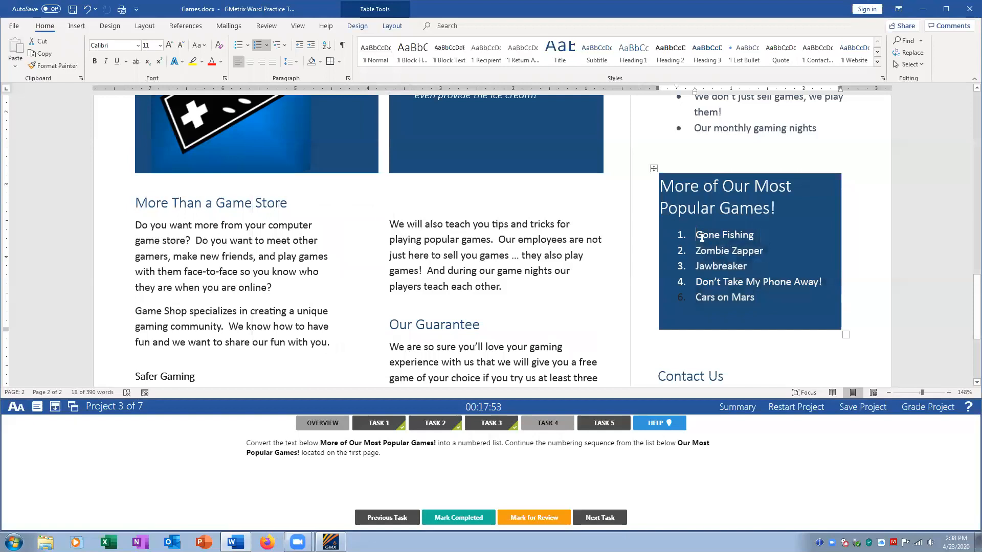
- Set the numbering value of the "Gone Fishing" item to 6 as the start of a new list
left_click(681, 237)
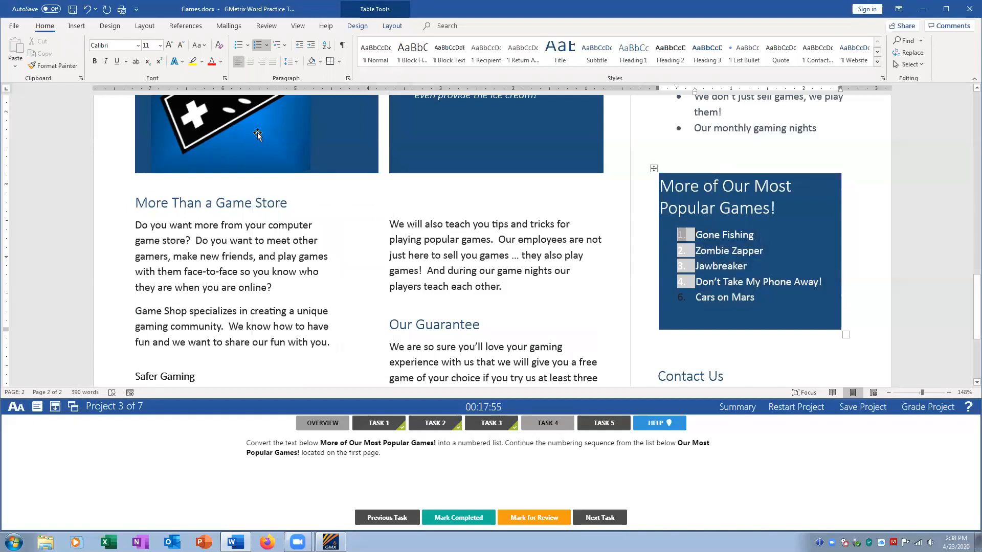
left_click(267, 46)
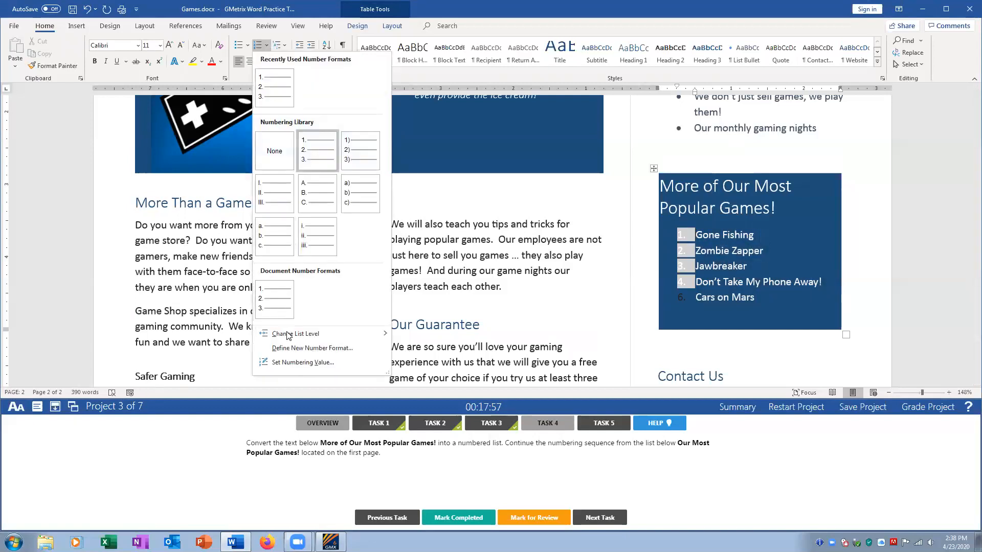
left_click(289, 361)
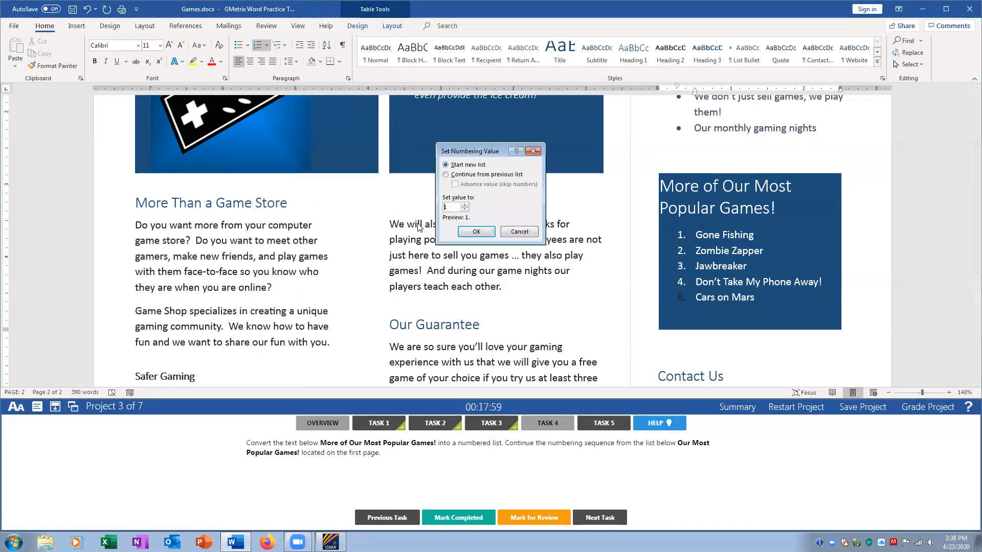
left_click(465, 205)
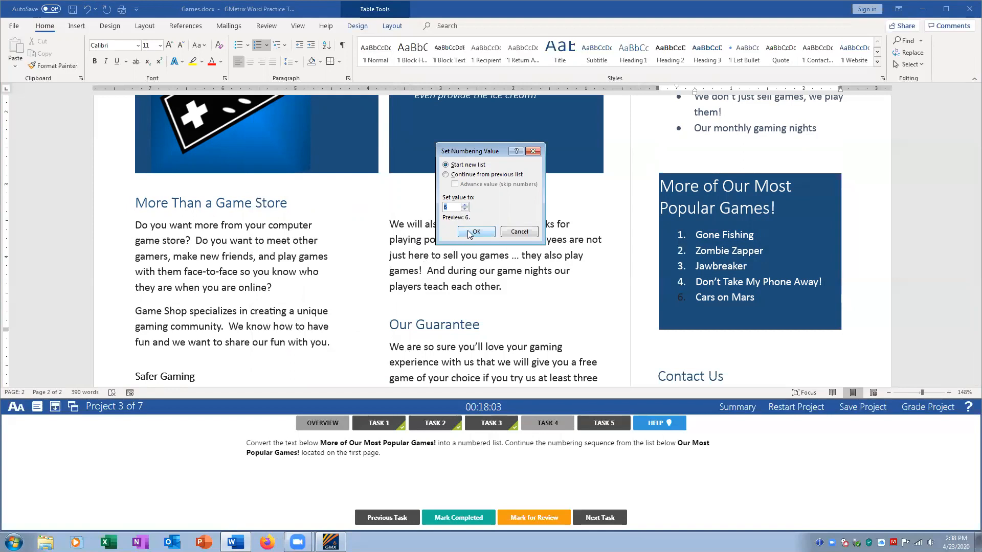
left_click(476, 231)
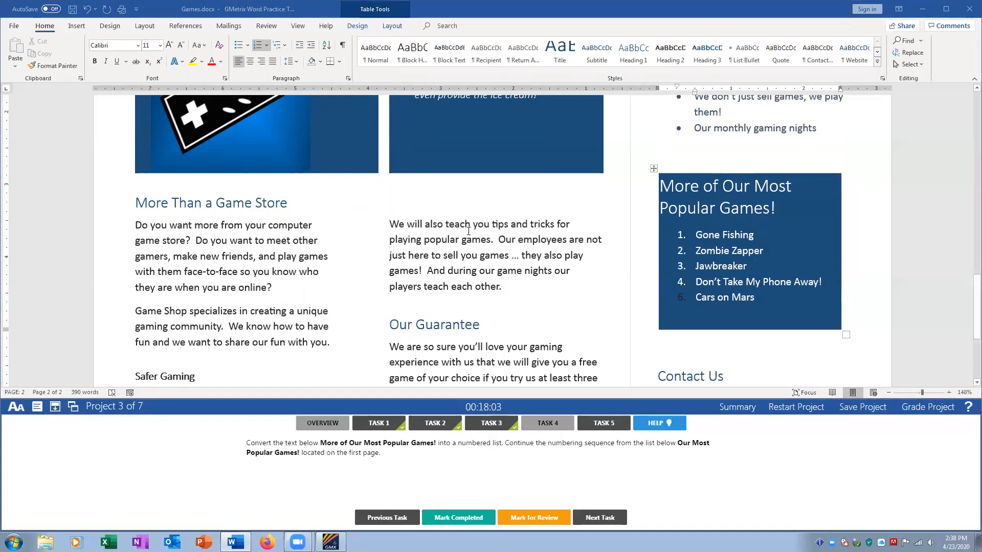
- Rejoin the "Cars on Mars" line to the numbered list as its own item directly after "Don't Take My Phone Away!"
left_click(696, 298)
key("BackSpace")
key("BackSpace")
key("Return")
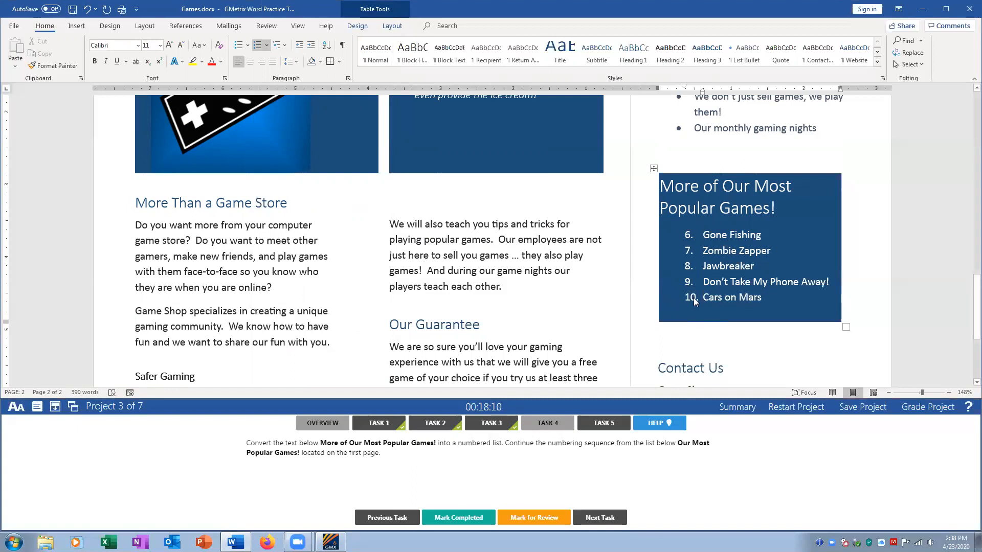
key("BackSpace")
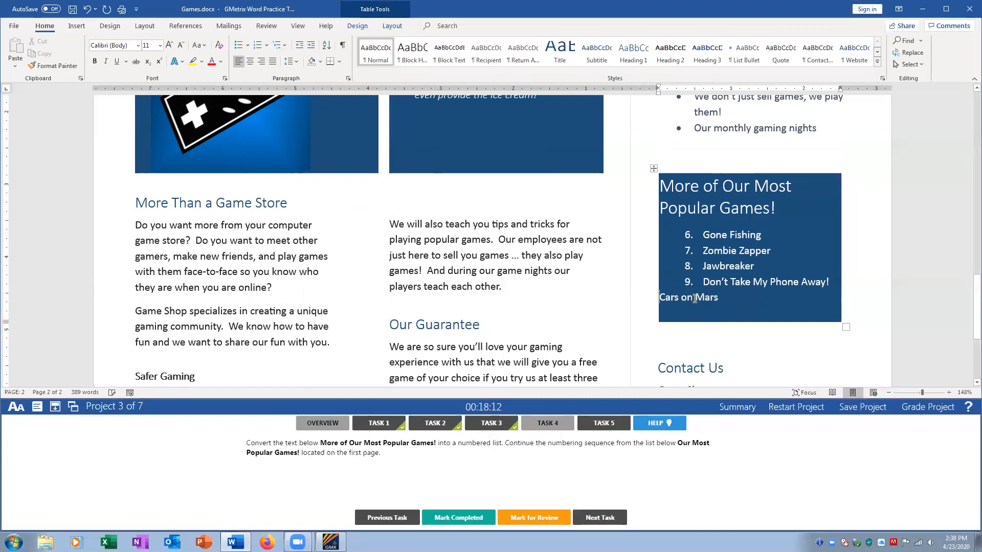
key("BackSpace")
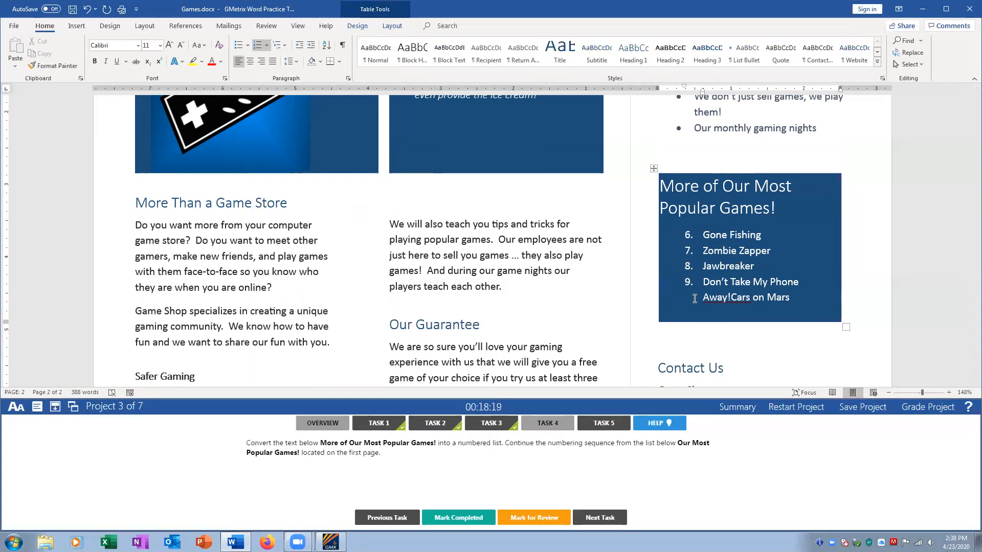
key("Return")
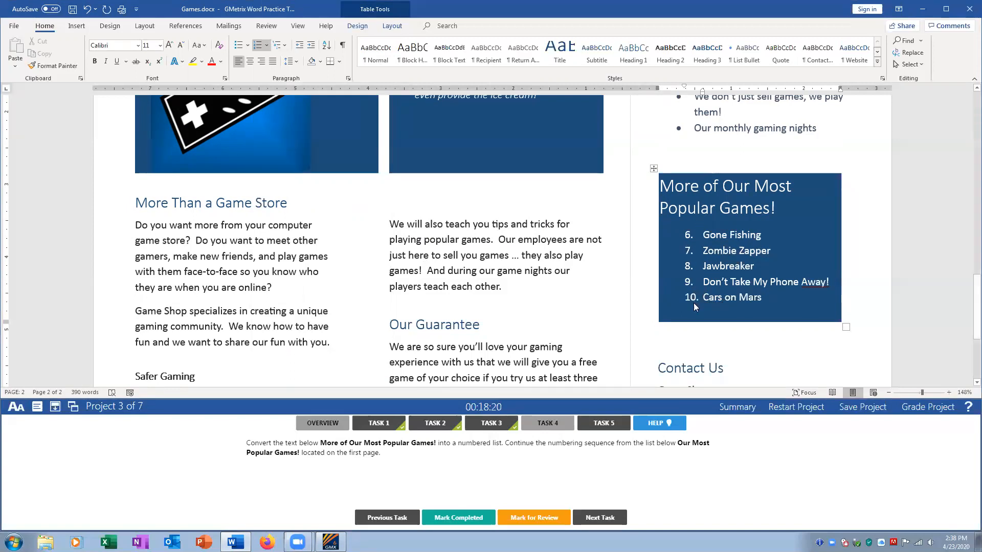
- Compare the continued list with the numbered list on the first page and mark Task 4 as completed
scroll(408, 234, "up", 4)
scroll(409, 234, "up", 4)
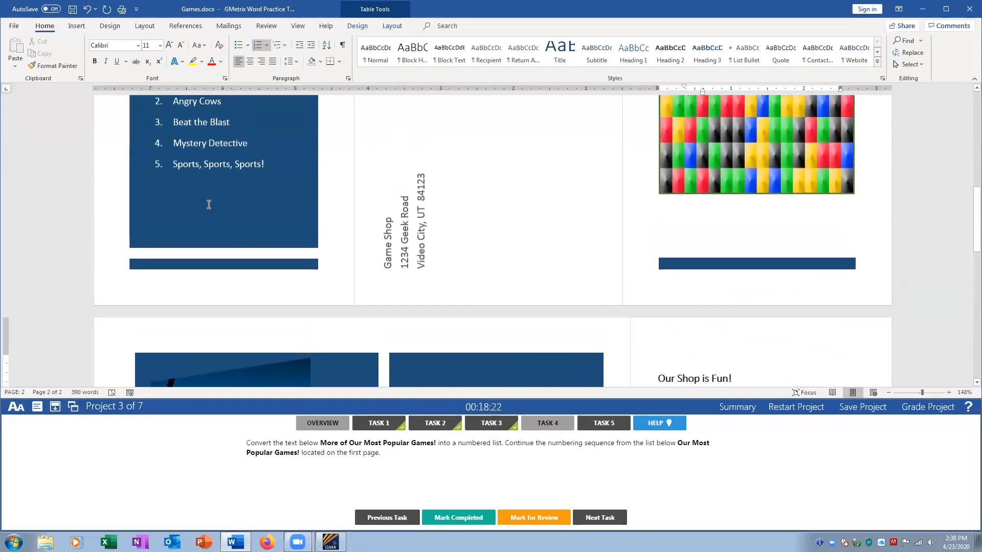
scroll(297, 256, "down", 9)
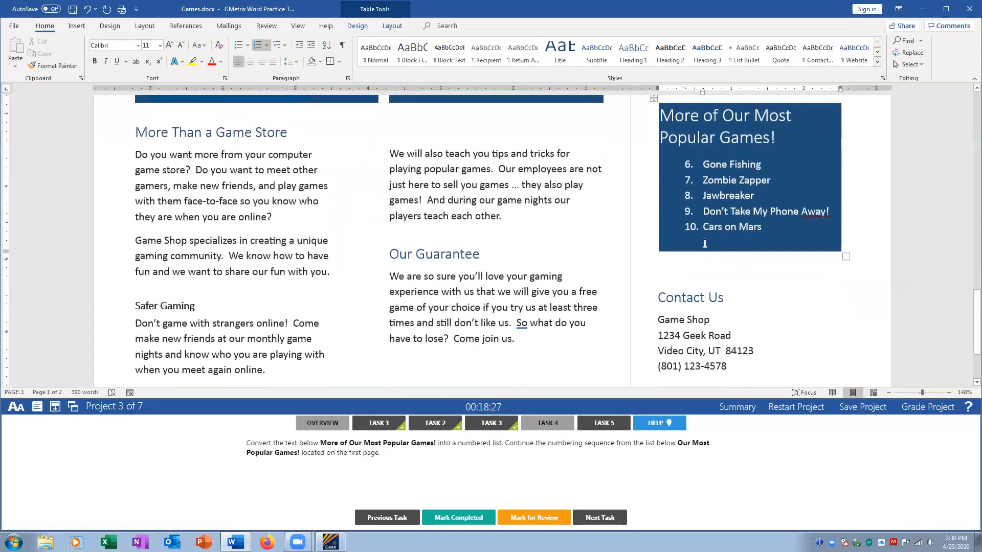
left_click(476, 519)
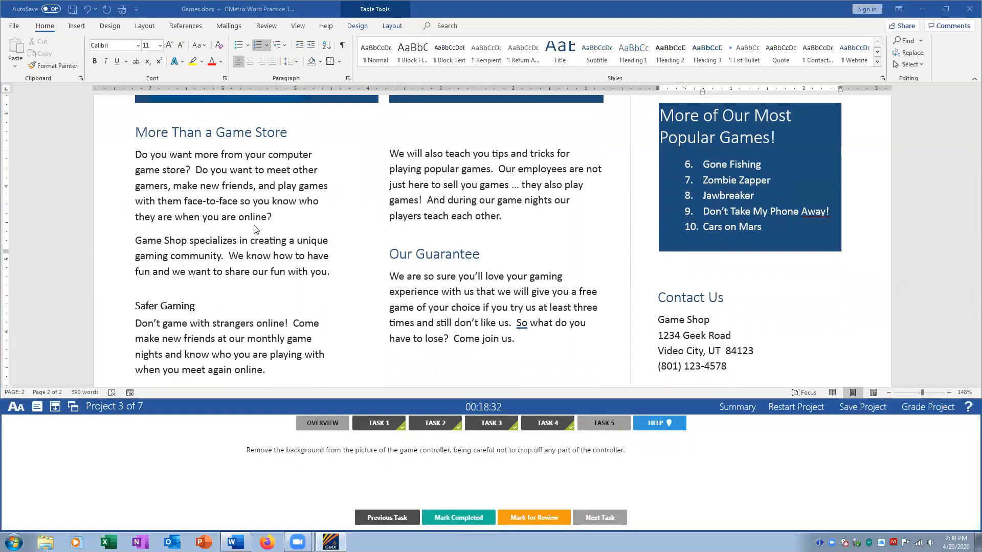
- Start Remove Background on the game controller picture on the second page for Task 5
left_click(281, 229)
scroll(280, 225, "down", 4)
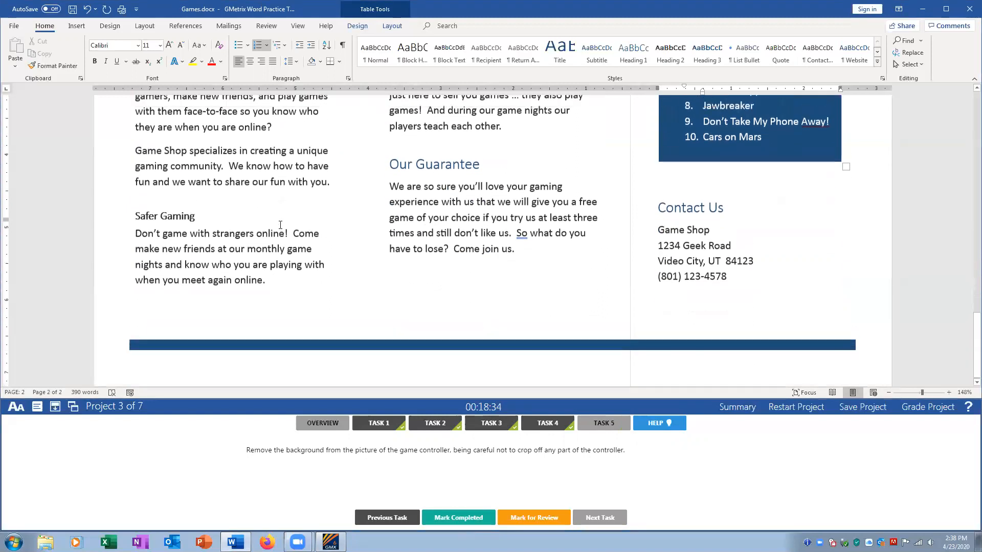
scroll(280, 225, "up", 6)
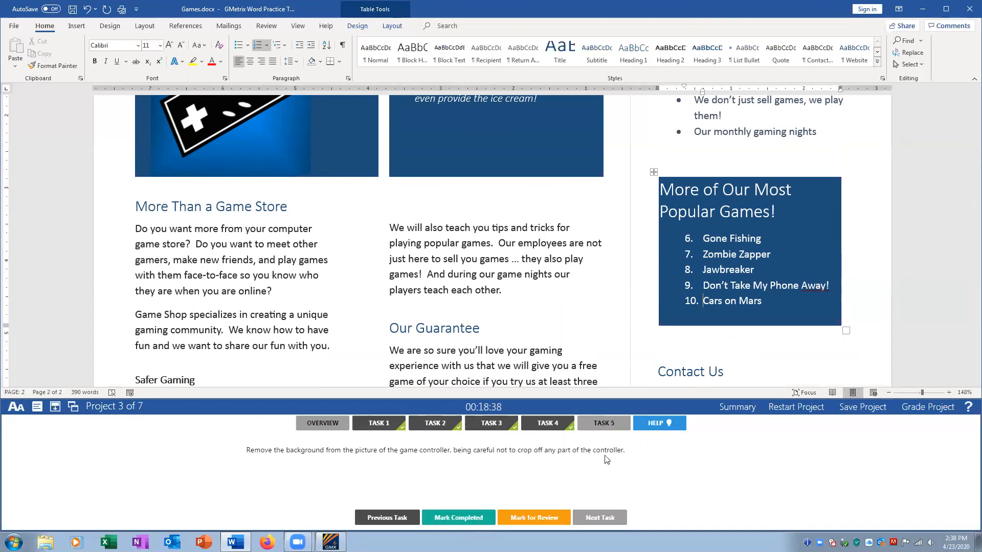
scroll(202, 235, "up", 3)
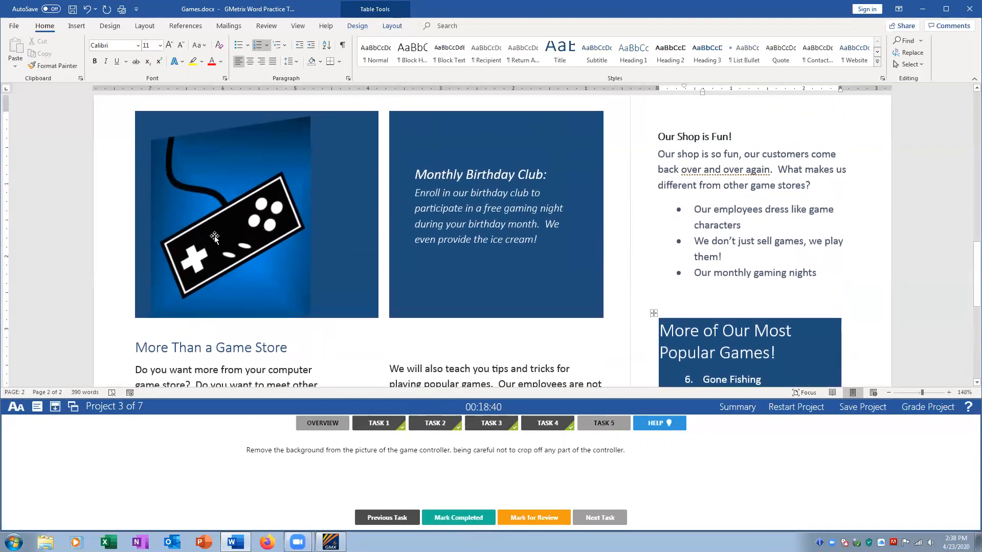
left_click(211, 203)
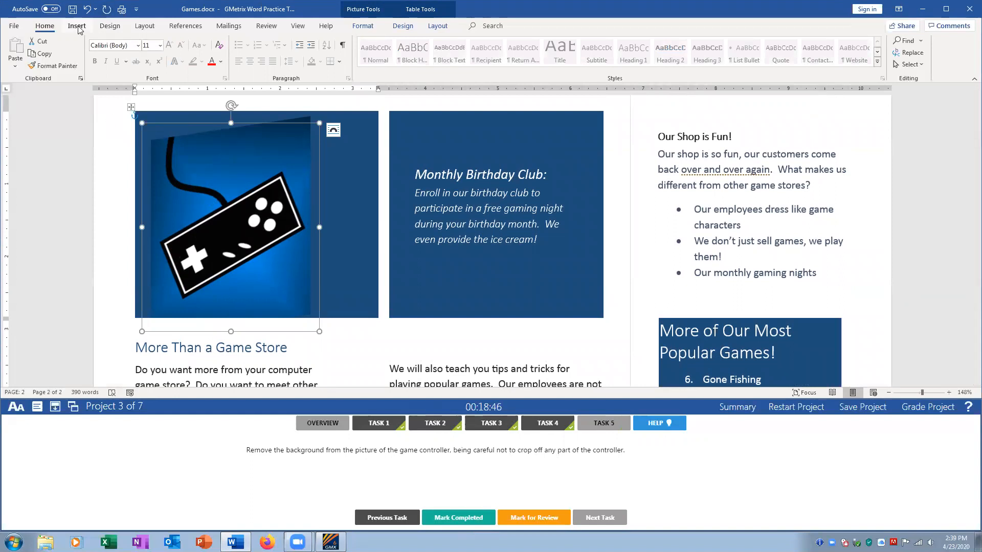
left_click(113, 28)
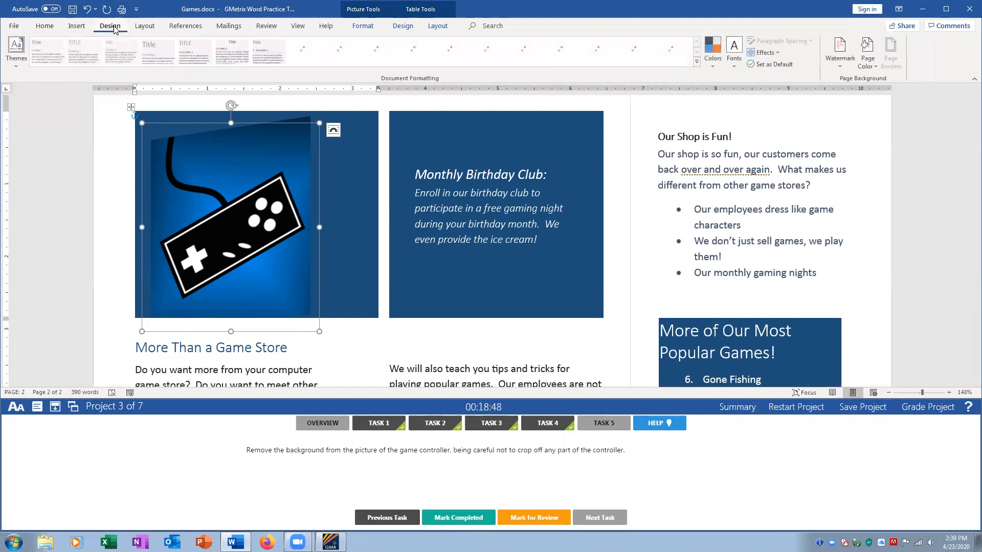
left_click(149, 29)
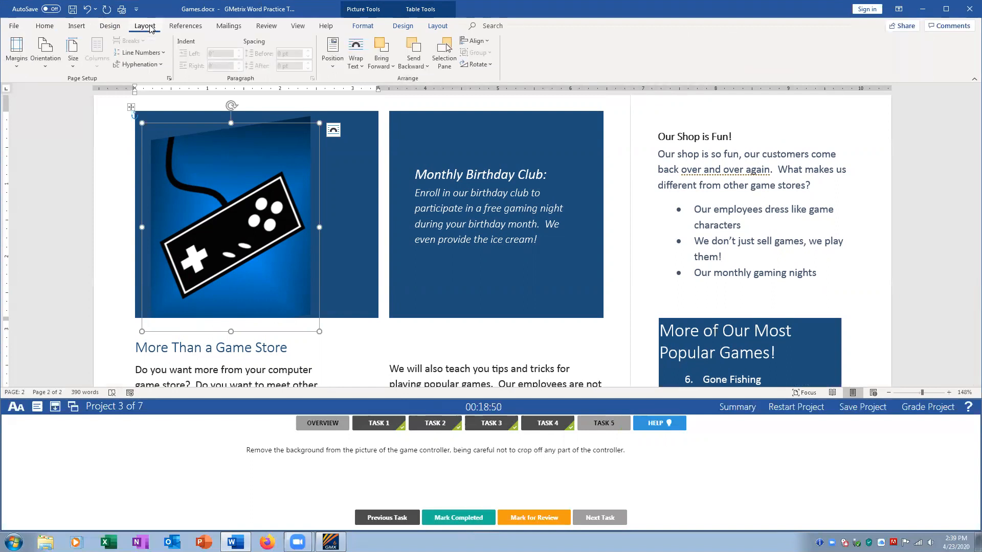
left_click(367, 28)
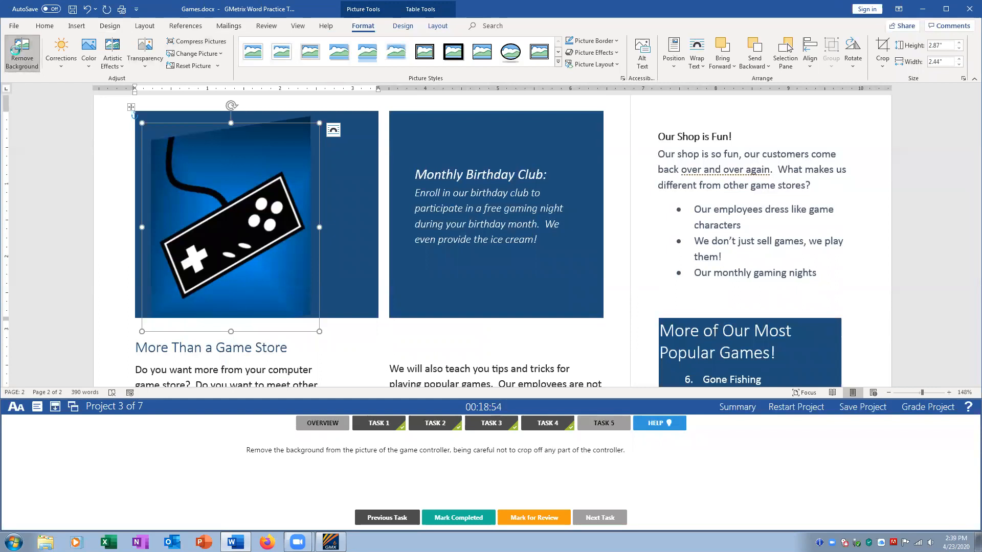
left_click(22, 51)
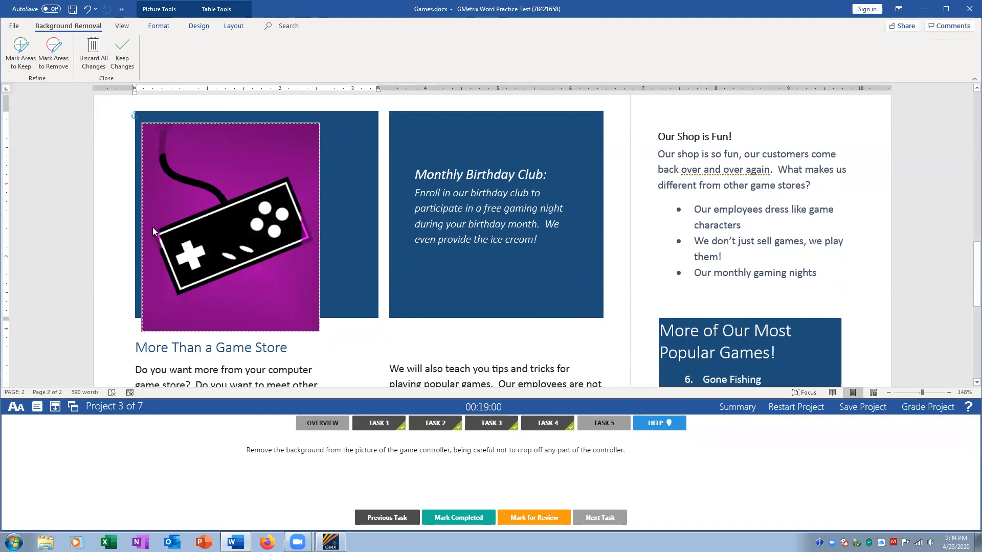
- Mark the missing left and right edges of the controller as areas to keep and apply the background removal
left_click(45, 69)
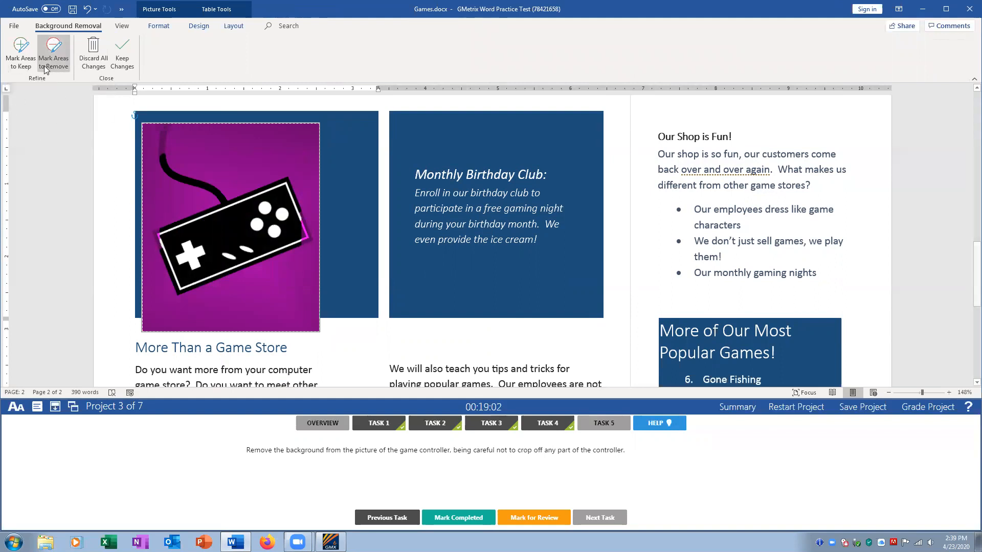
left_click(18, 63)
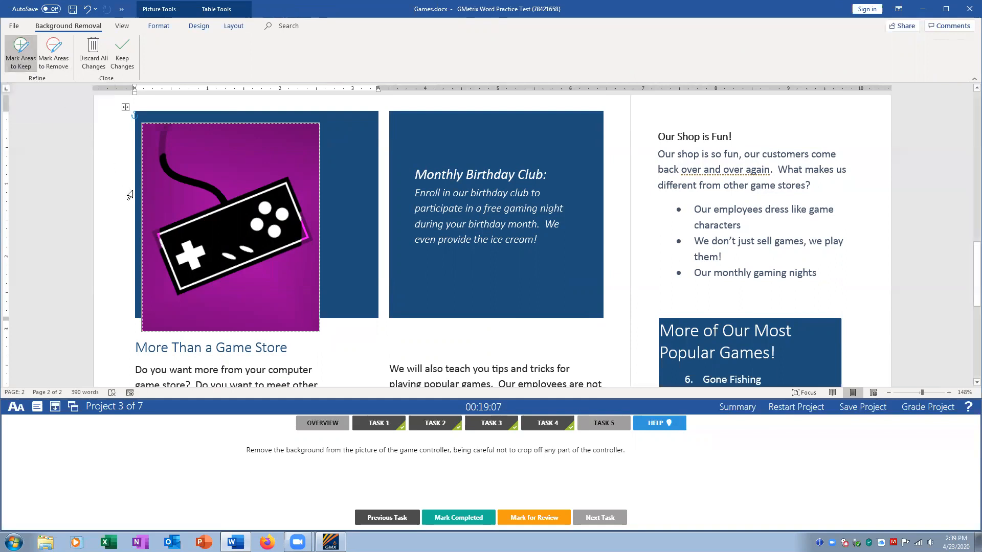
mouse_move(162, 244)
left_mouse_down()
mouse_move(154, 231)
mouse_move(158, 248)
left_mouse_up()
mouse_move(299, 218)
left_mouse_down()
mouse_move(313, 240)
mouse_move(303, 244)
mouse_move(309, 226)
mouse_move(304, 236)
left_mouse_up()
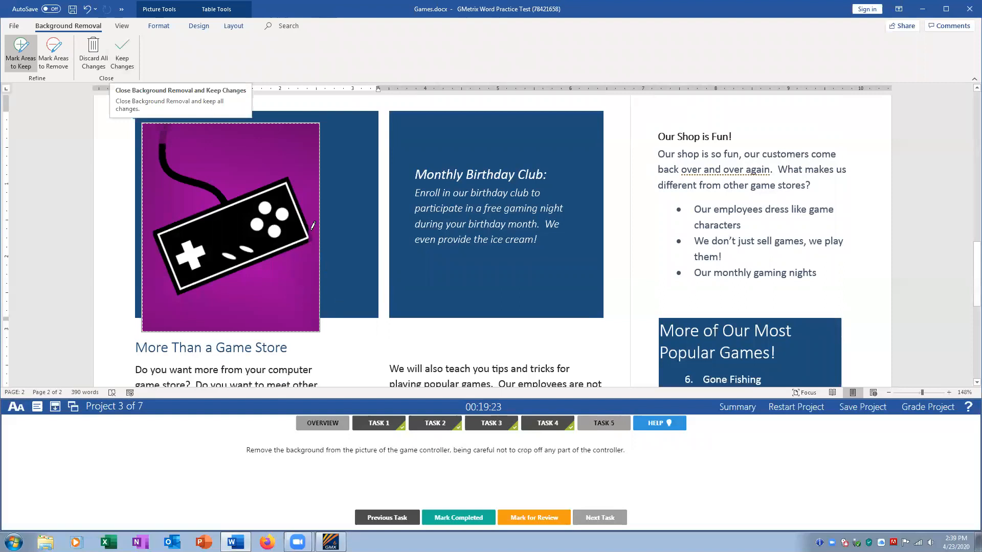
left_click_drag(308, 229, 311, 236)
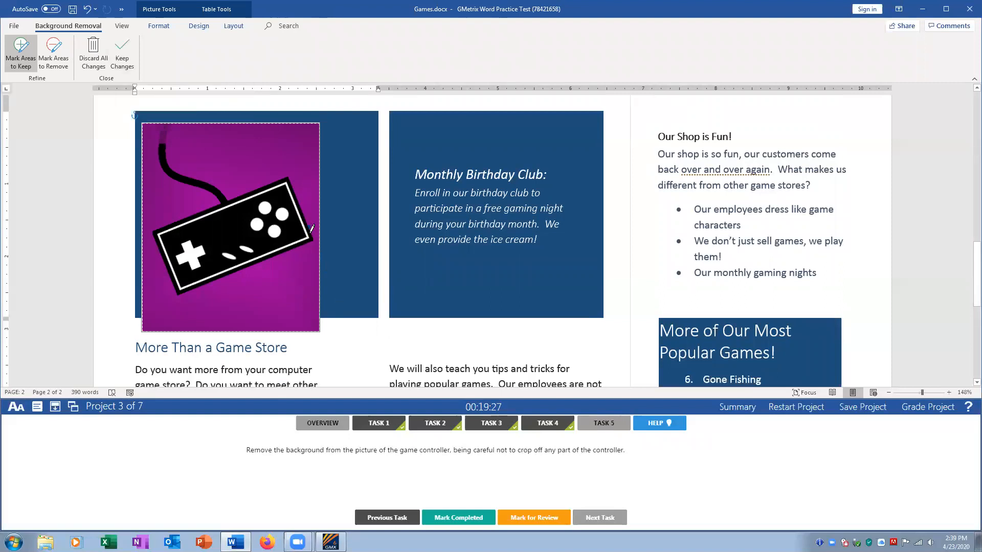
left_click(123, 61)
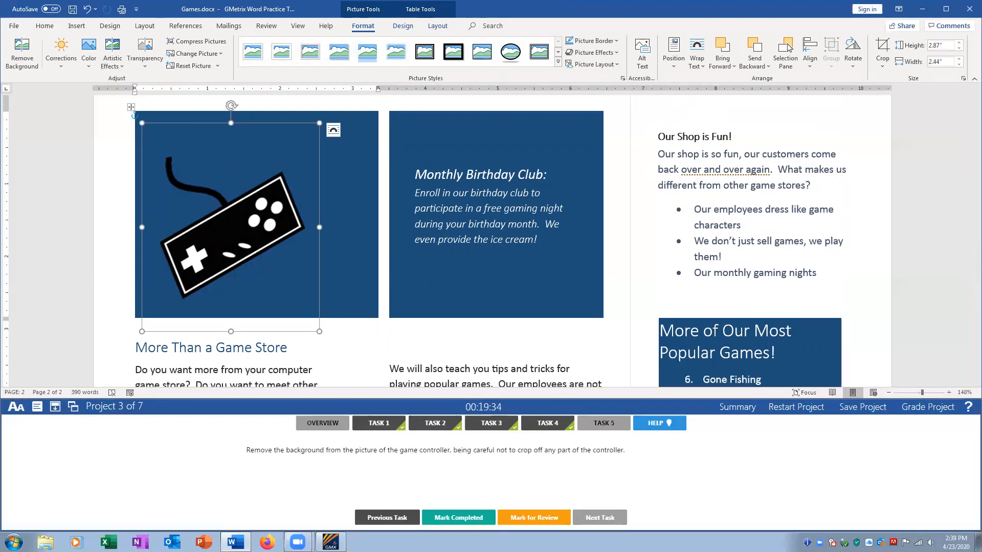
- Grade the Games project with Task 5 marked as completed, and choose to retry the project
left_click(467, 517)
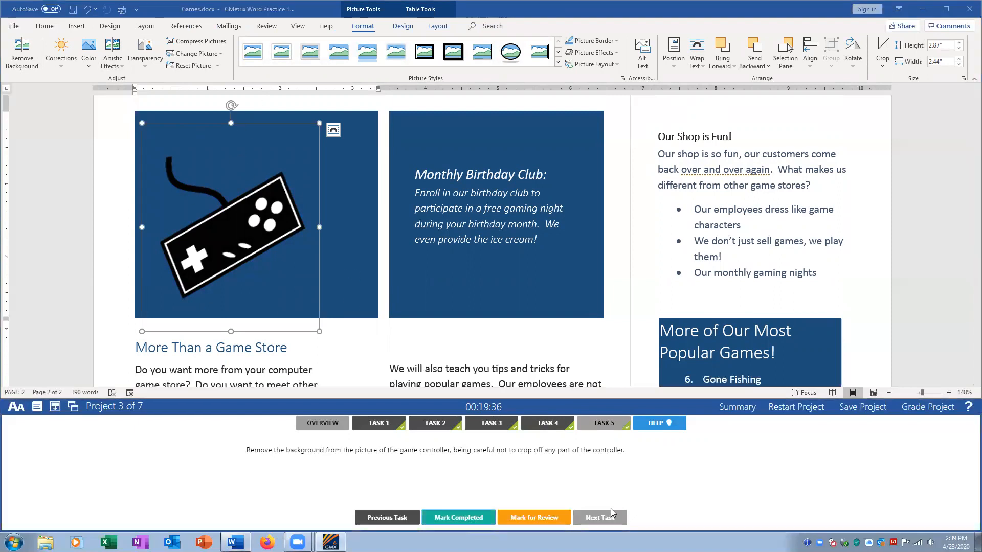
left_click(914, 410)
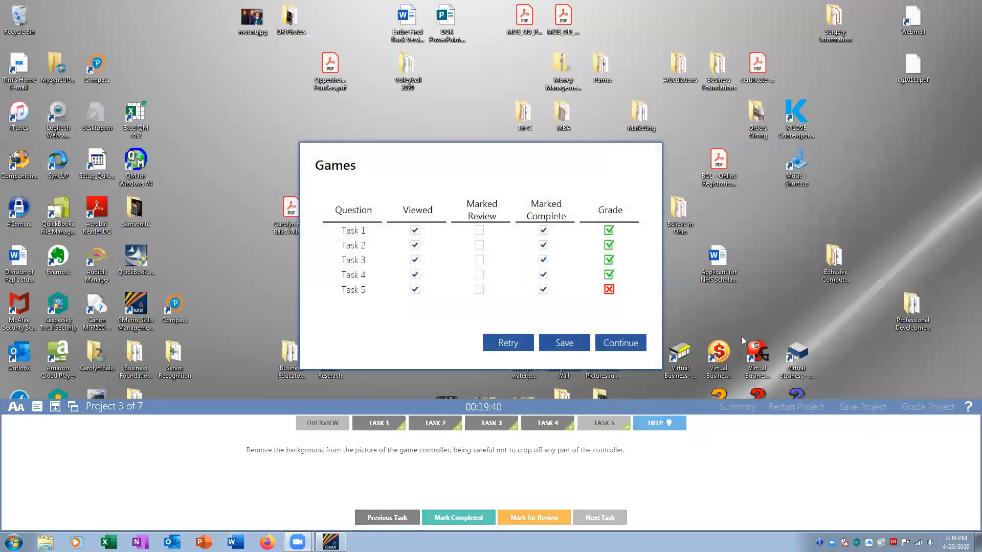
left_click(507, 344)
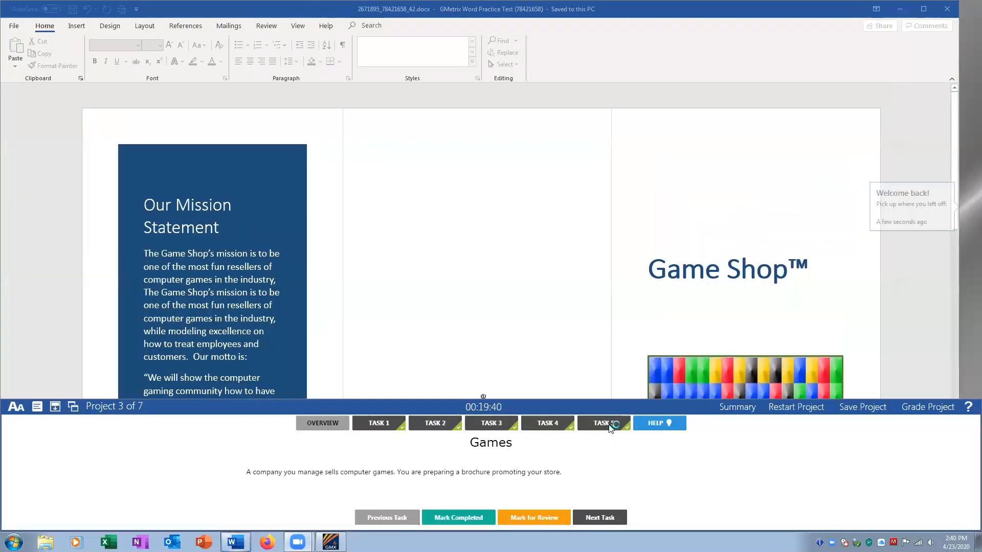
- Return to Task 5 and start background removal again on the game controller picture
left_click(609, 428)
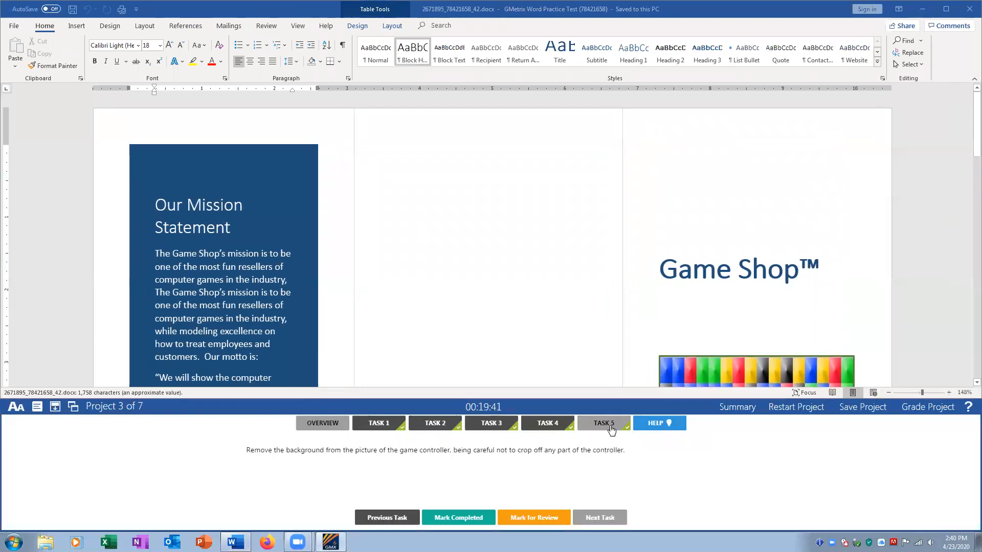
scroll(461, 322, "down", 10)
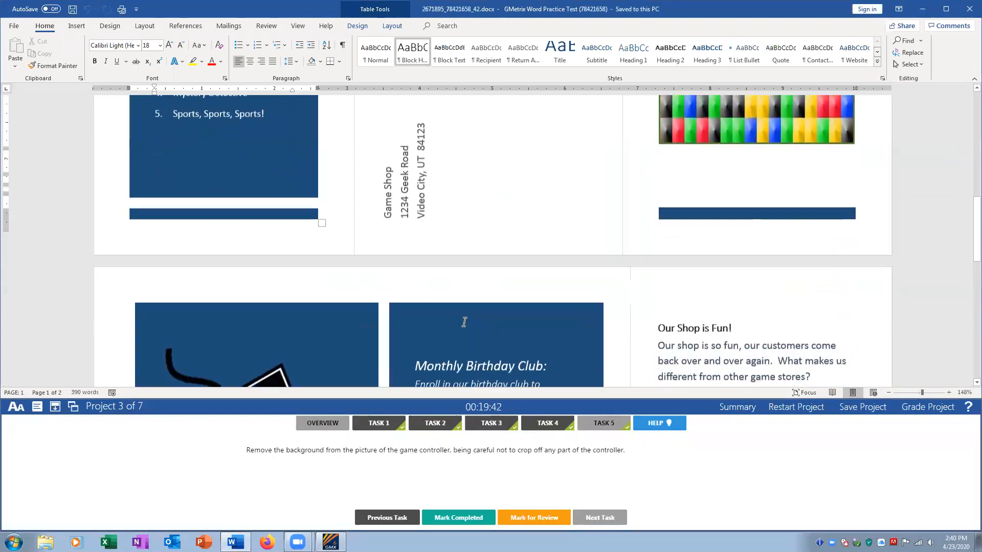
left_click(234, 260)
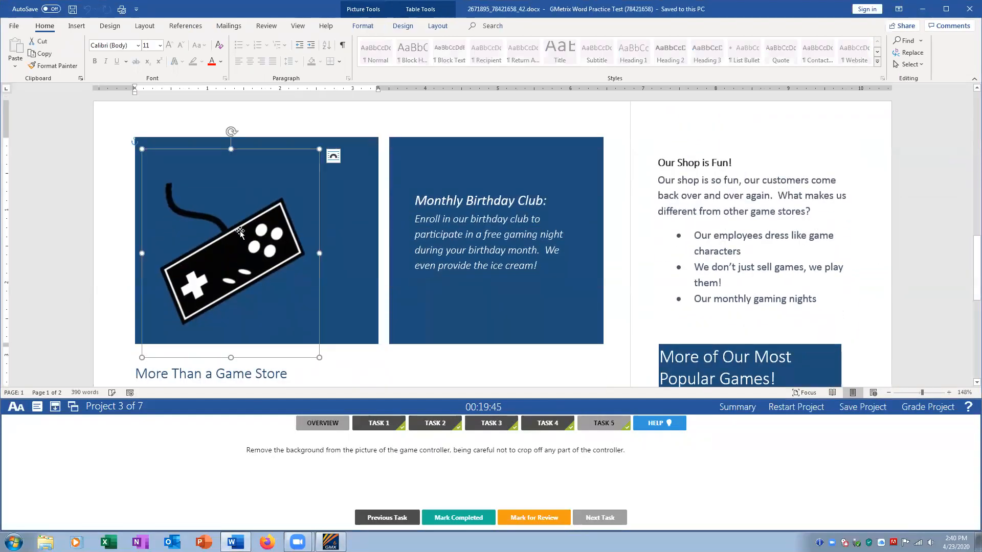
left_click(361, 26)
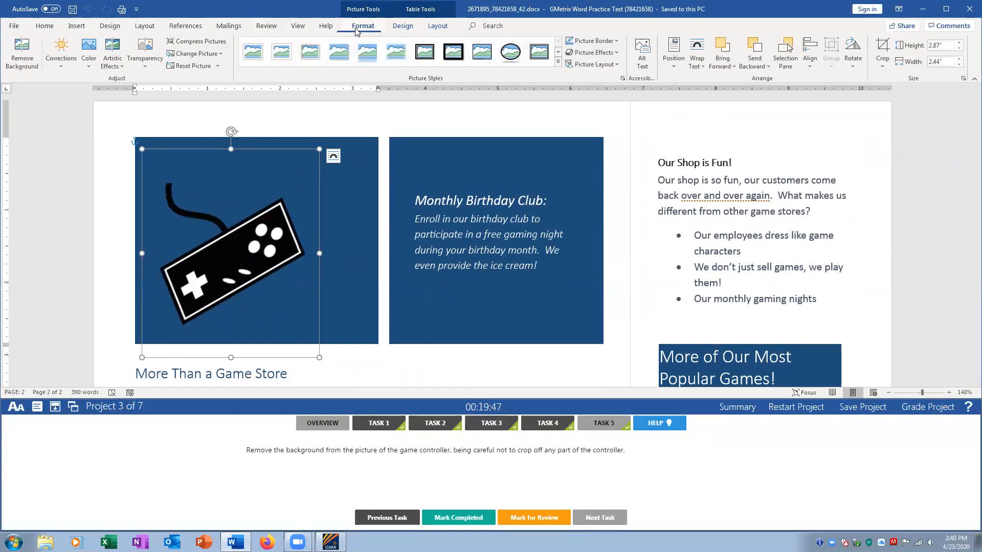
left_click(22, 54)
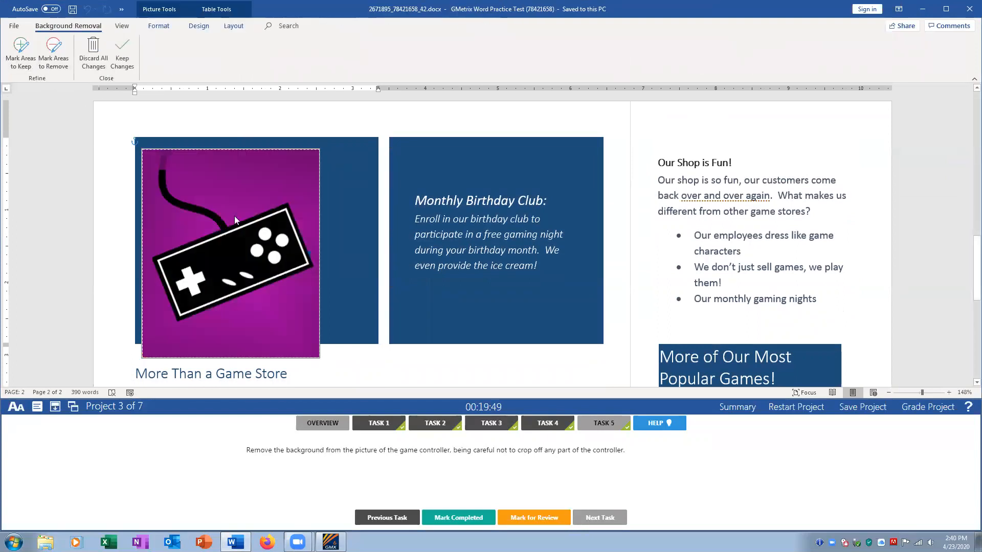
- Refine the controller's right edge by marking areas to remove and areas to keep, and apply the background removal
left_click(54, 53)
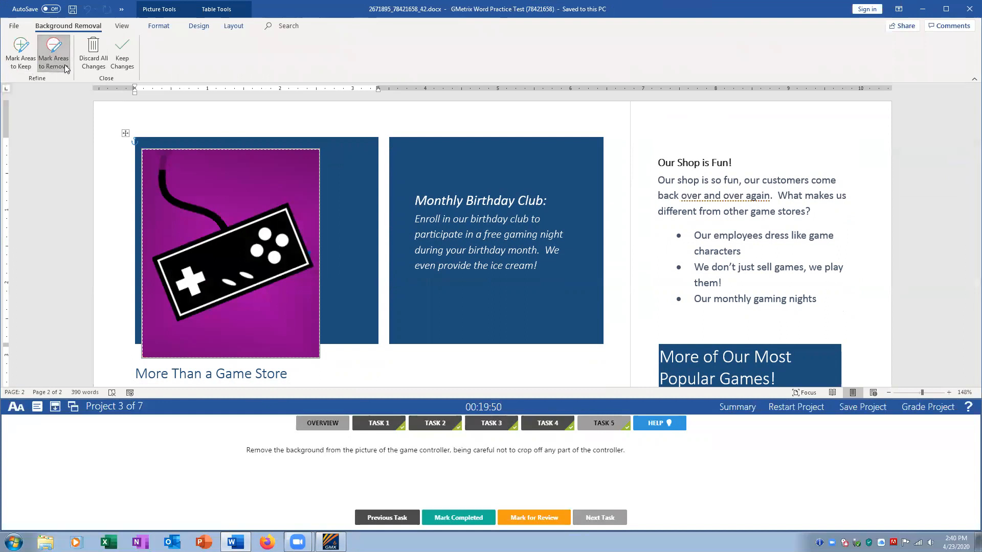
left_click(313, 249)
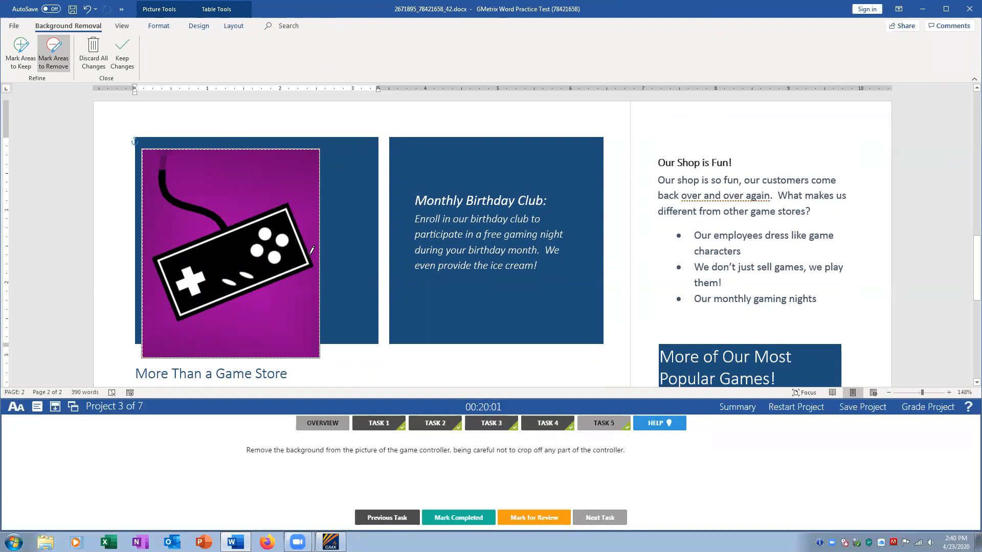
left_click(21, 51)
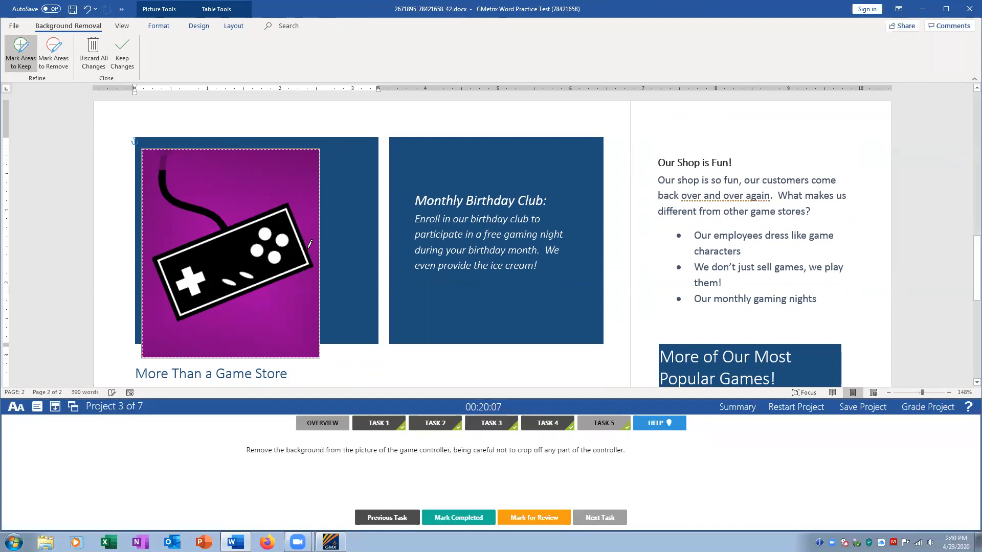
left_click(54, 51)
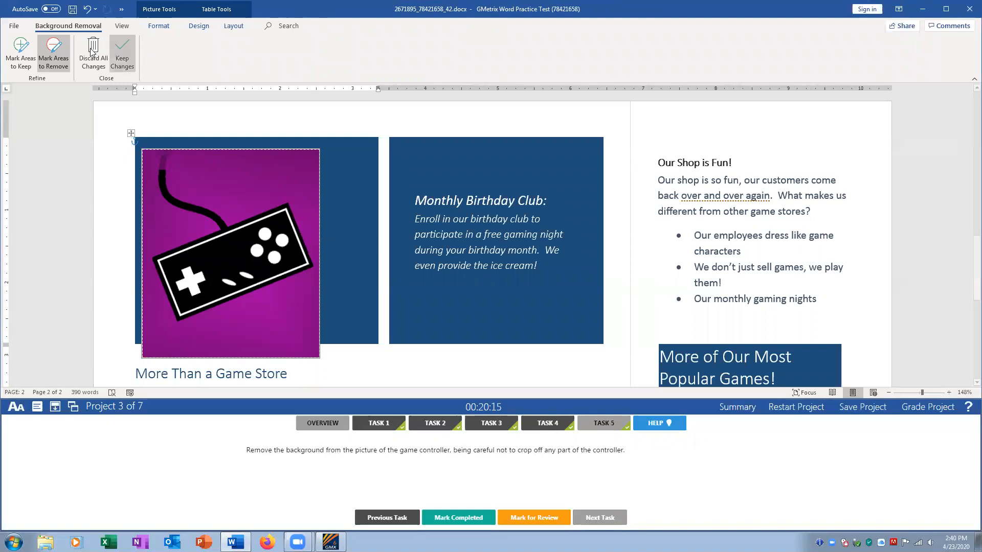
left_click(20, 52)
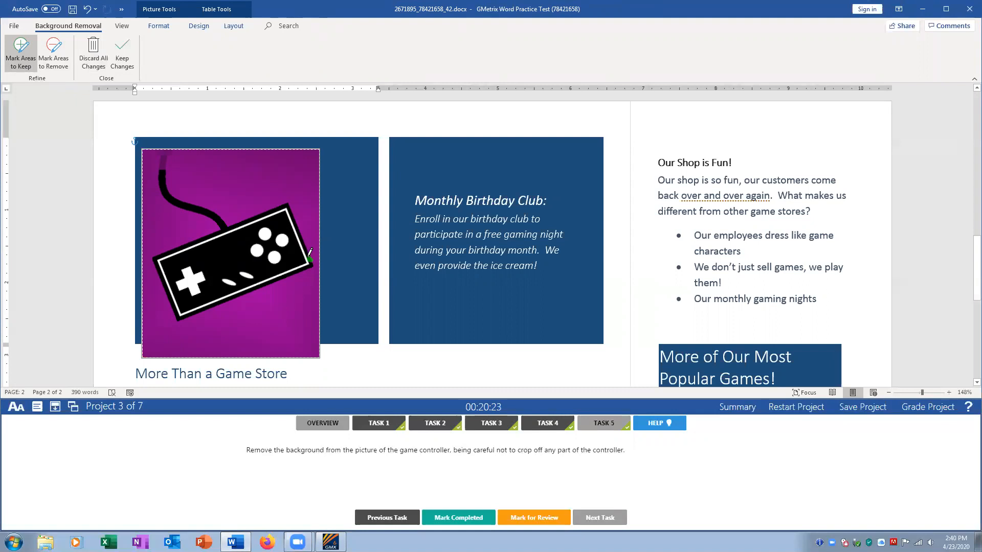
left_click_drag(310, 248, 309, 247)
left_click(53, 51)
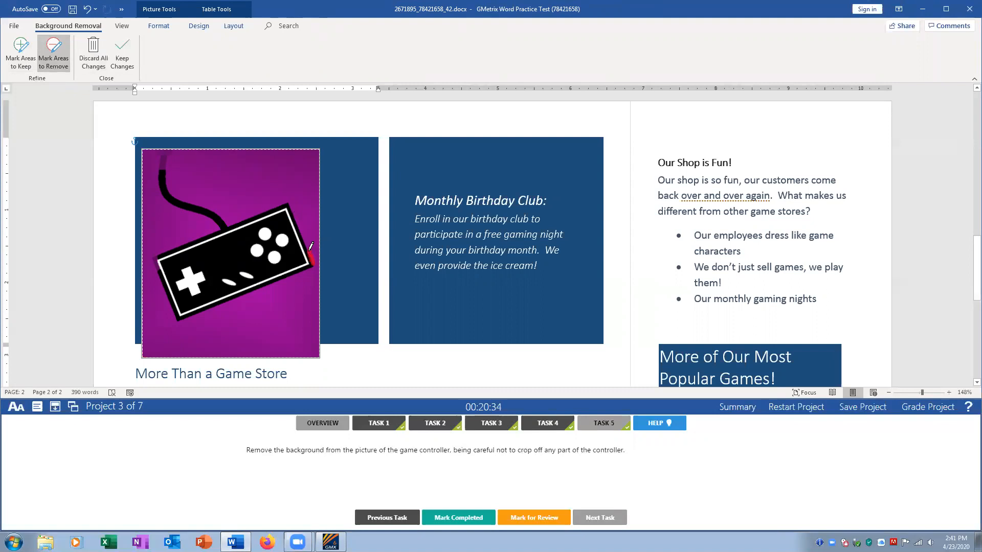
left_click(21, 52)
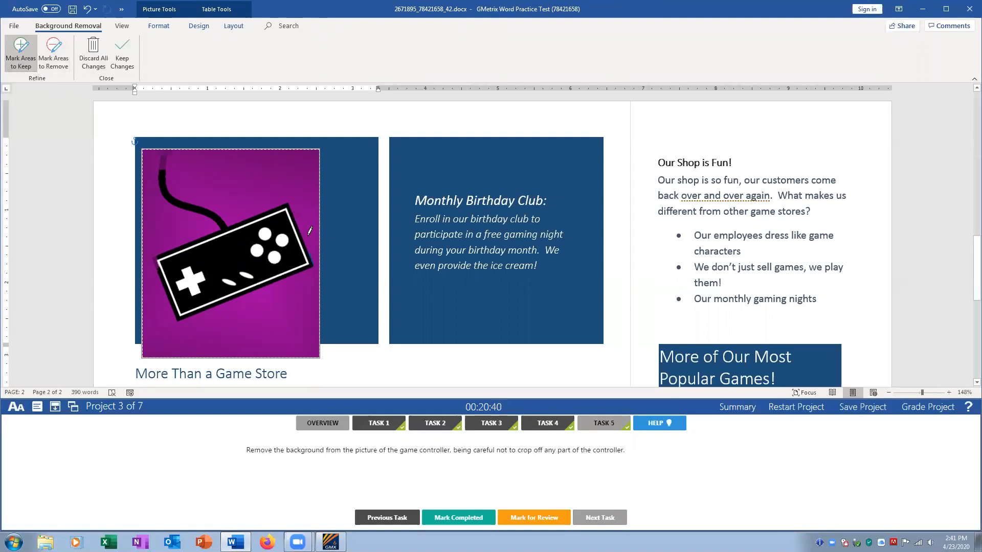
left_click(54, 51)
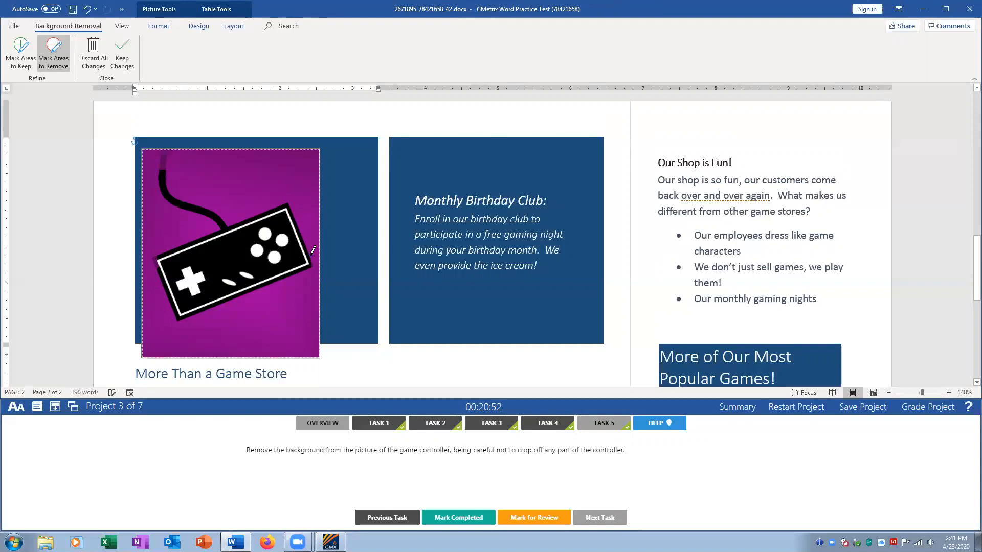
left_click(122, 53)
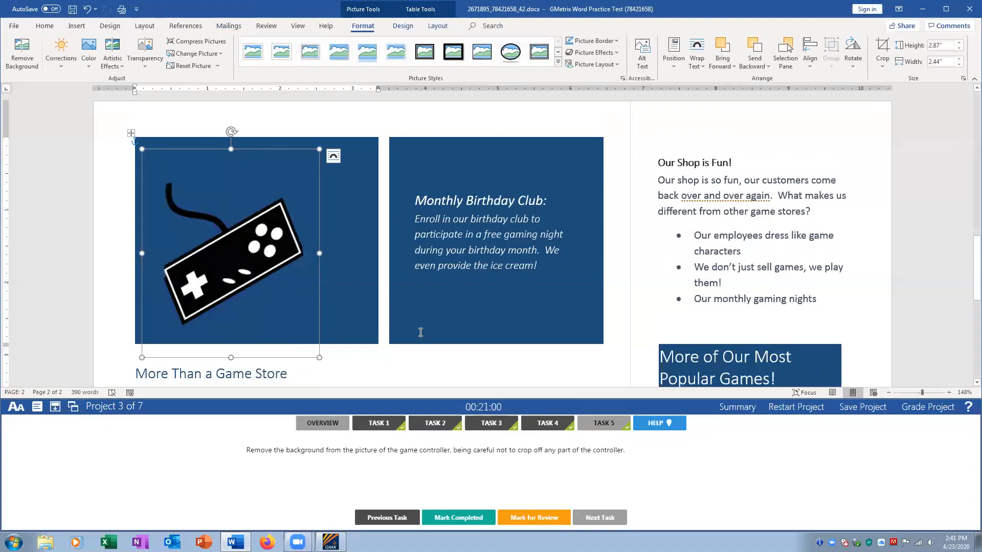
- Grade the Games project, and read the overview and Task 1 instructions of the rock art project
left_click(930, 406)
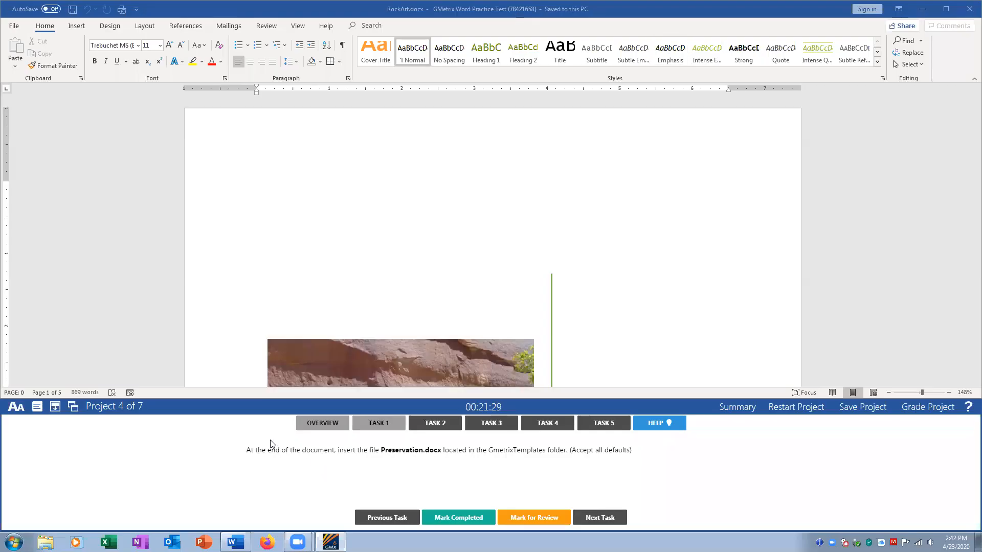
left_click(312, 425)
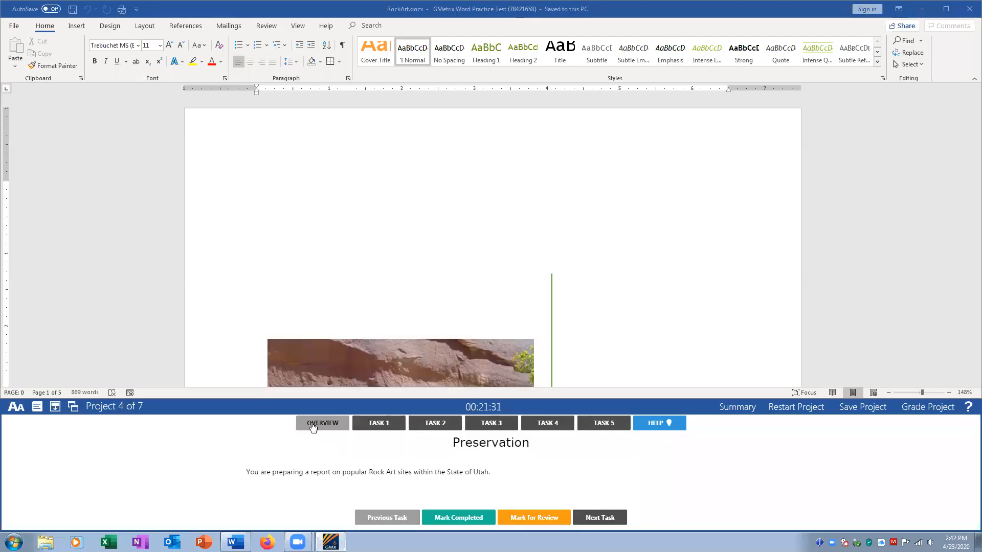
left_click(377, 424)
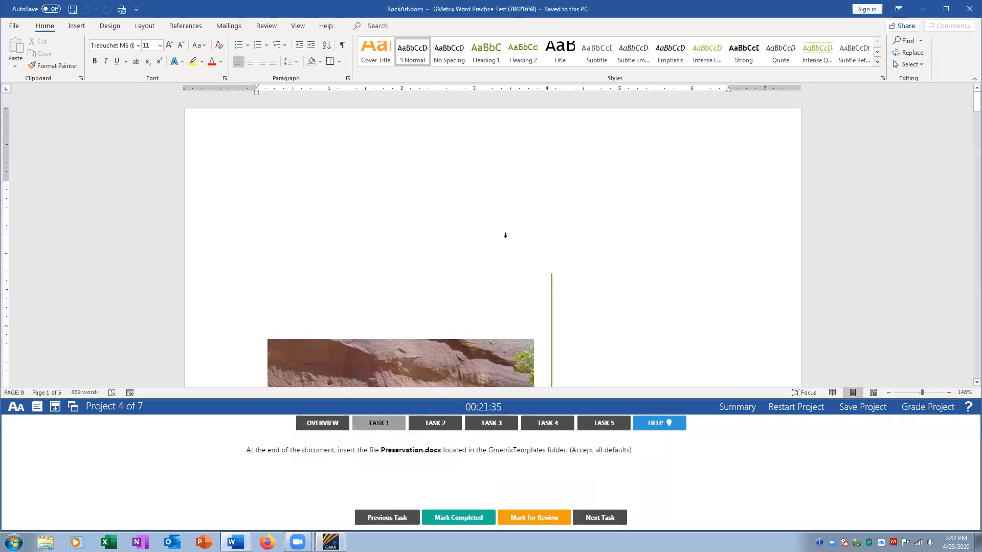
- Place the insertion point on the empty line below the Sego Canyon paragraph at the end of the document
scroll(505, 235, "down", 15)
scroll(506, 236, "down", 15)
scroll(506, 237, "down", 20)
scroll(507, 237, "down", 20)
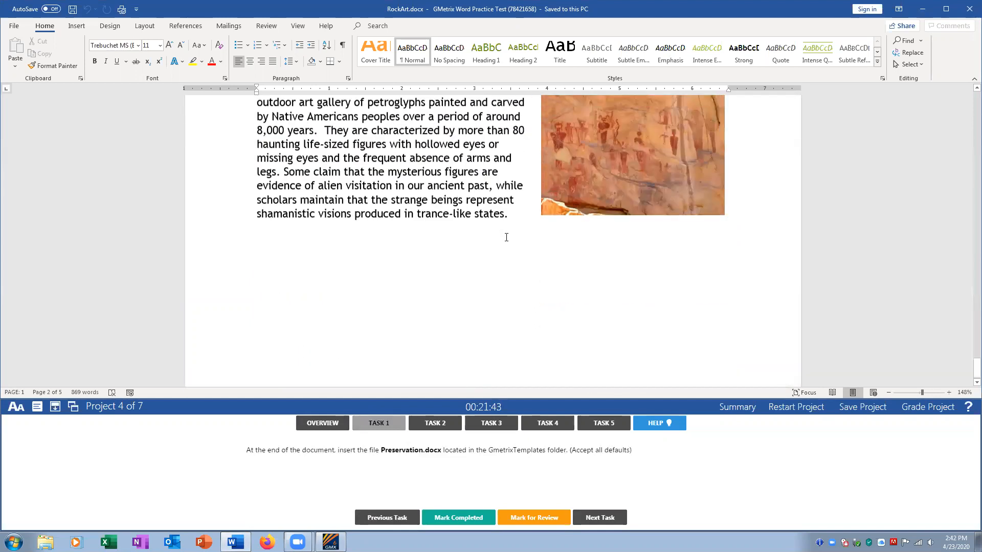
scroll(506, 237, "up", 1)
left_click(269, 266)
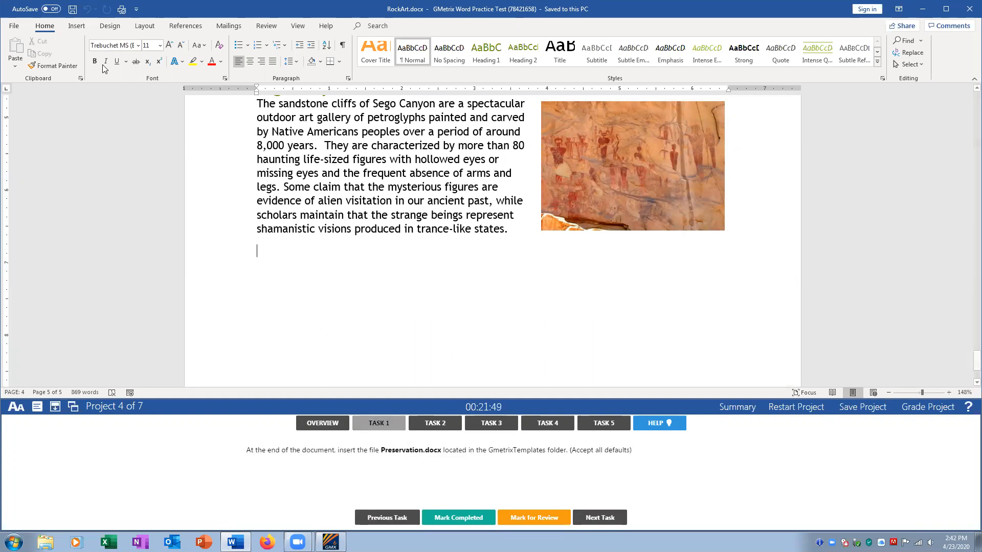
- Insert the text of Preservation.docx from the inner GMetrixTemplates folder in Documents, and mark Task 1 as completed
left_click(77, 26)
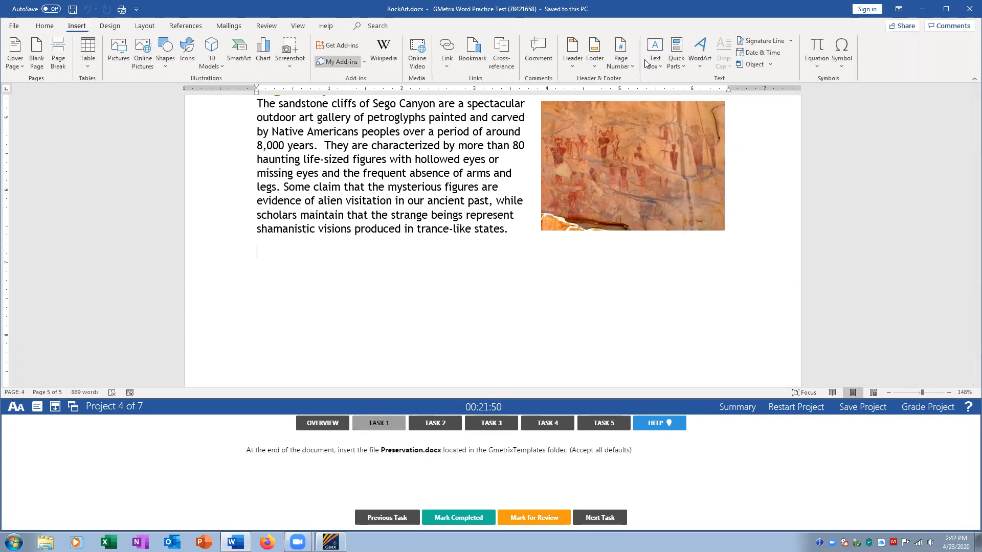
left_click(770, 64)
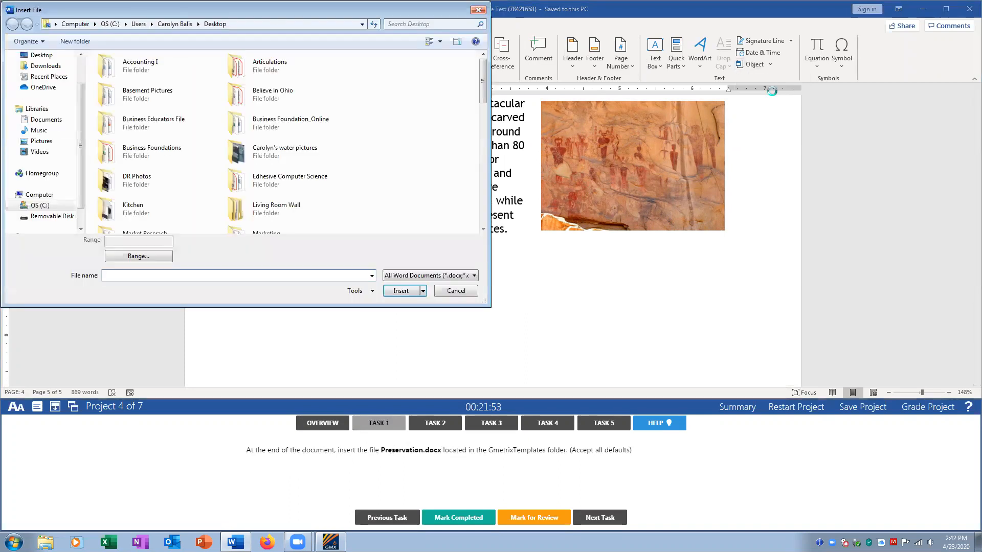
left_click(37, 121)
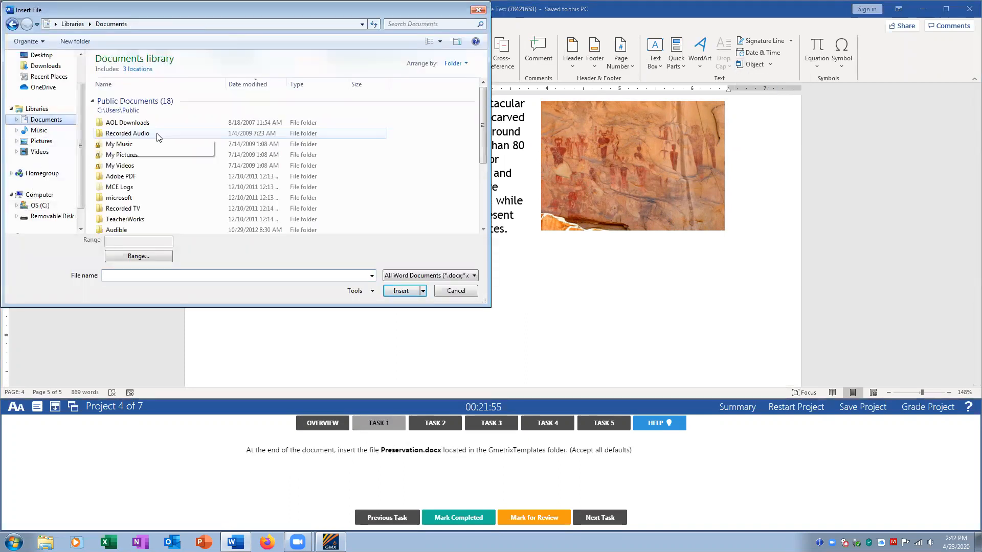
scroll(482, 121, "down", 5)
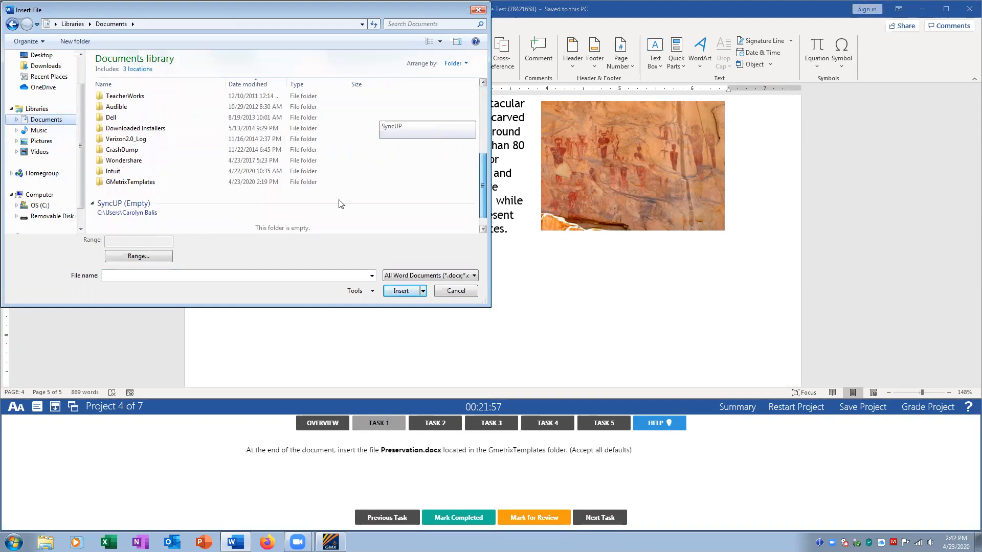
double_click(134, 182)
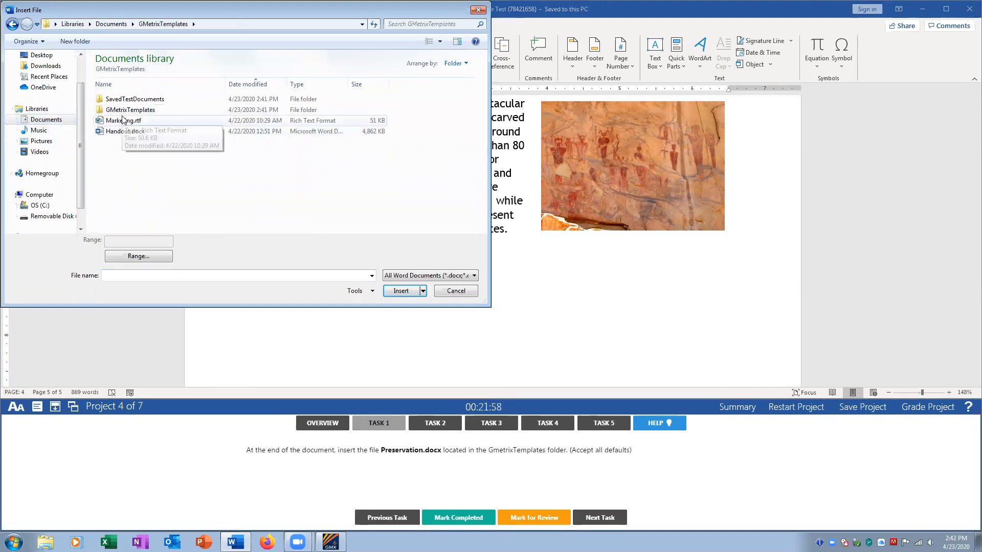
double_click(130, 109)
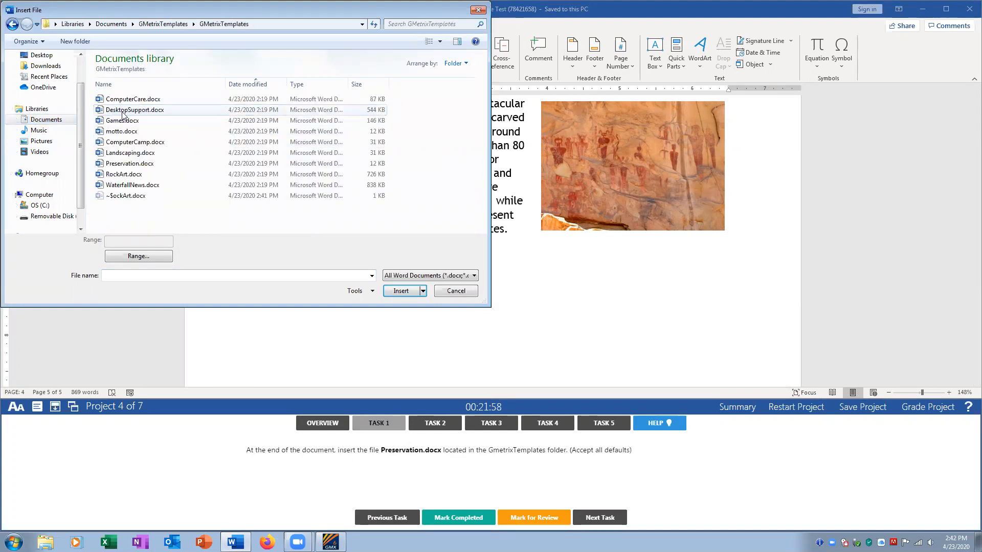
left_click(134, 164)
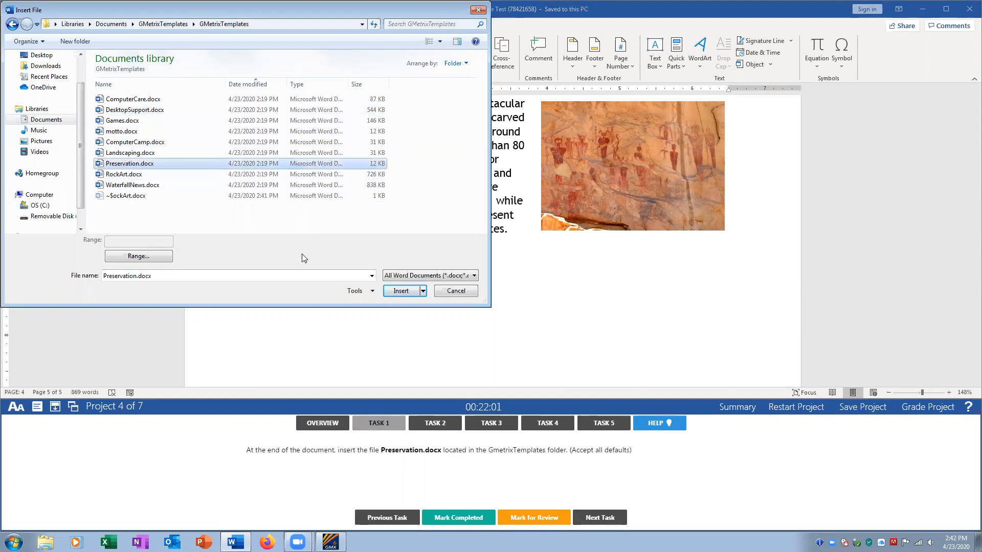
left_click(401, 291)
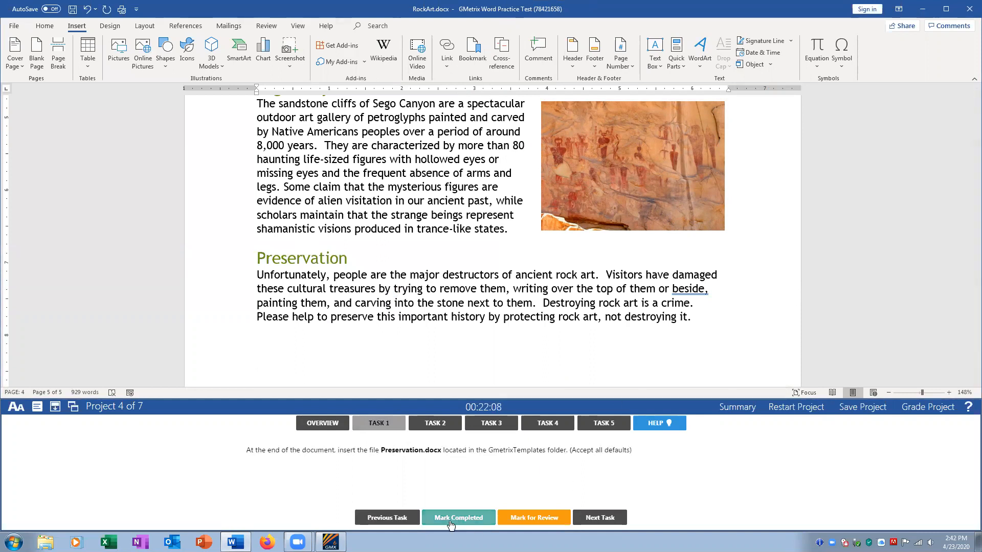
left_click(475, 517)
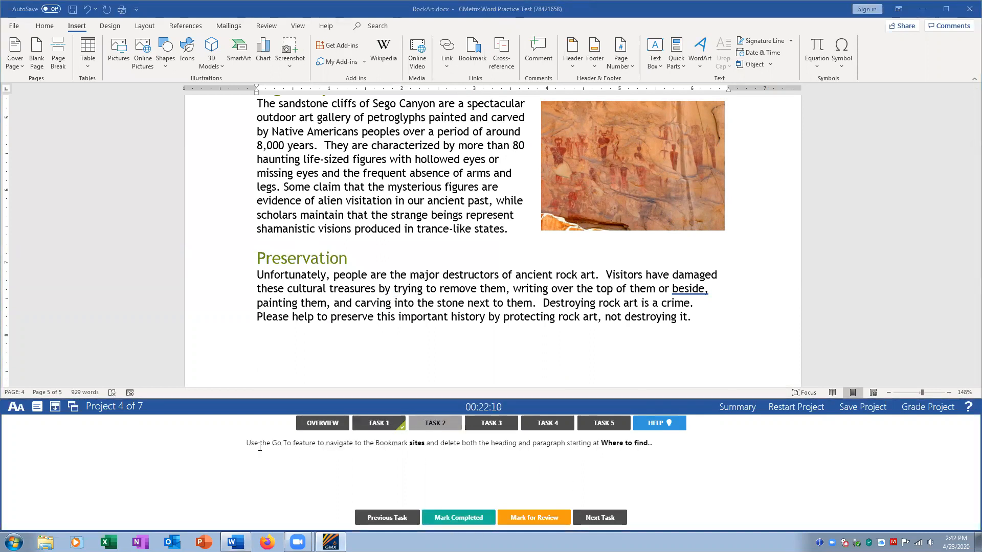
- Use Go To to navigate to the bookmark "sites" and close the dialog
left_click(41, 28)
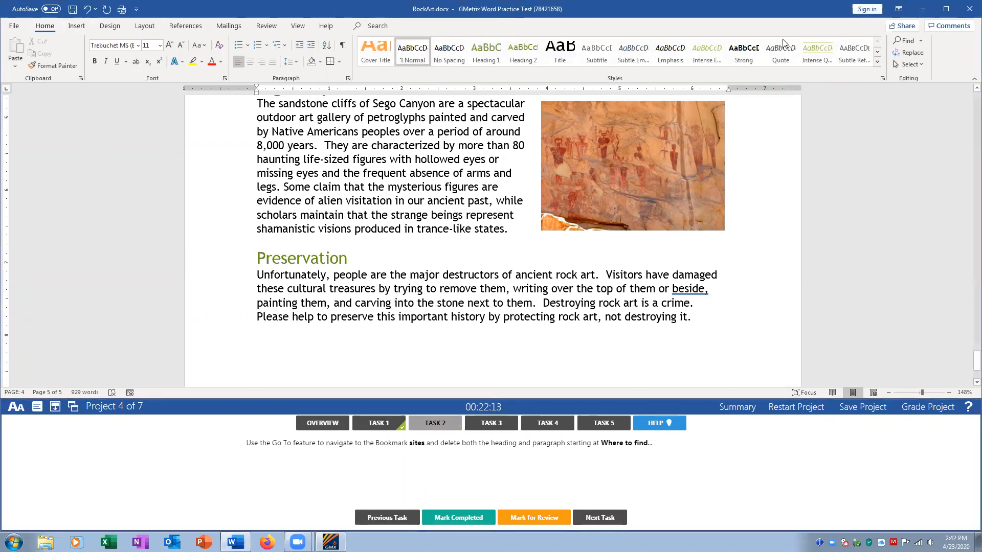
left_click(922, 45)
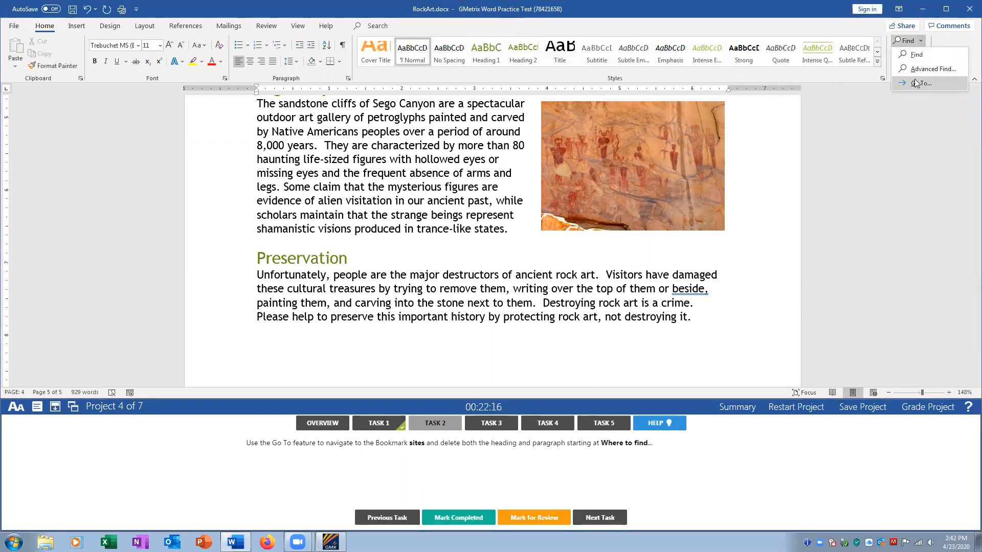
left_click(916, 85)
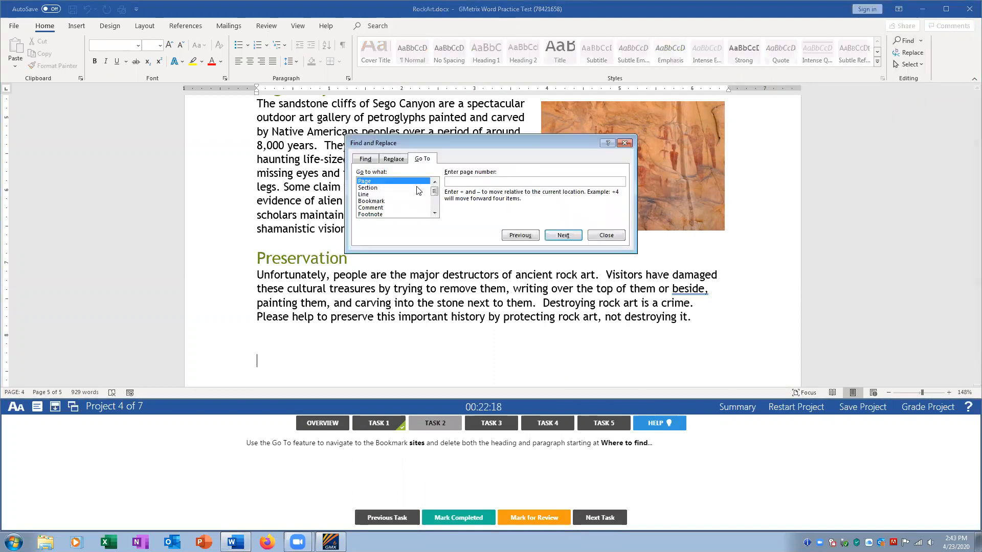
left_click(380, 202)
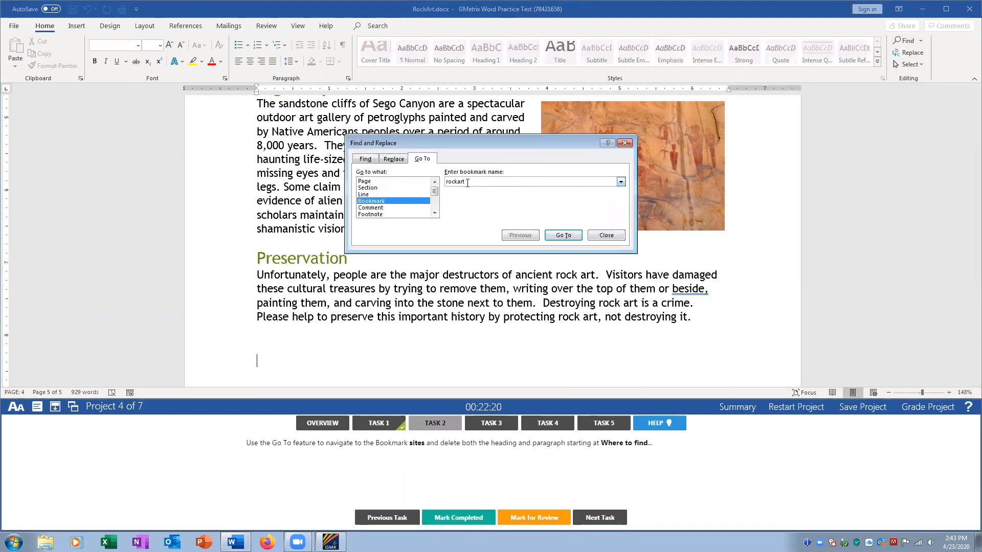
left_click(621, 182)
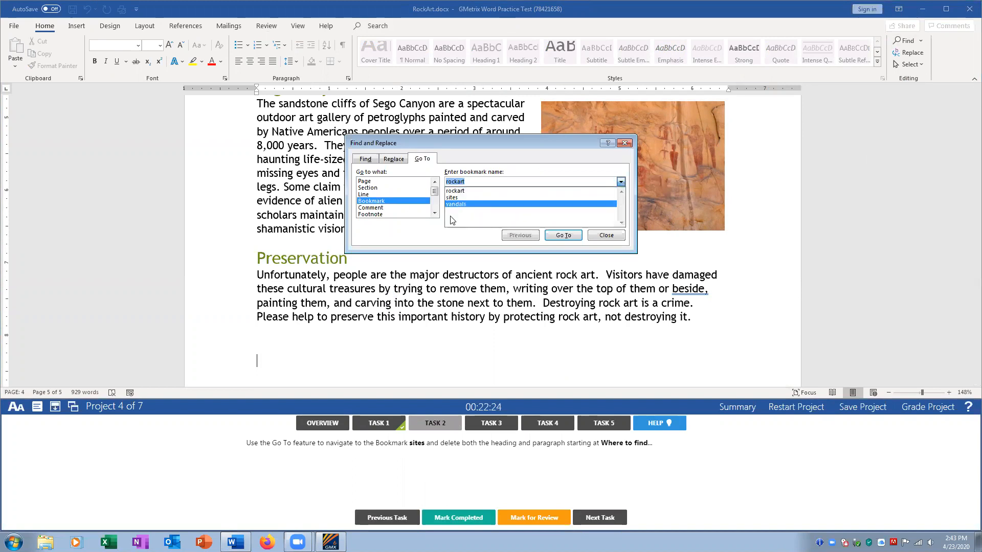
left_click(458, 199)
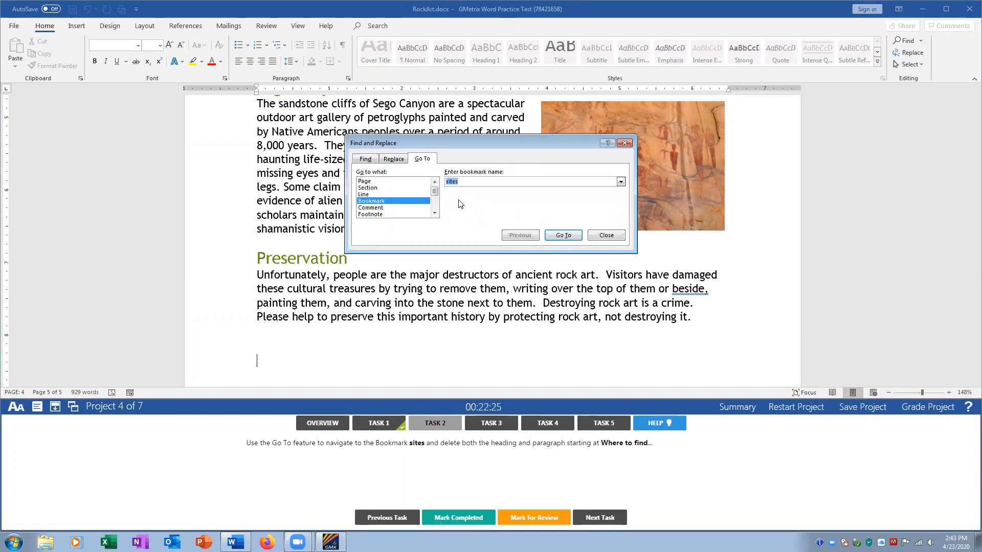
left_click(563, 235)
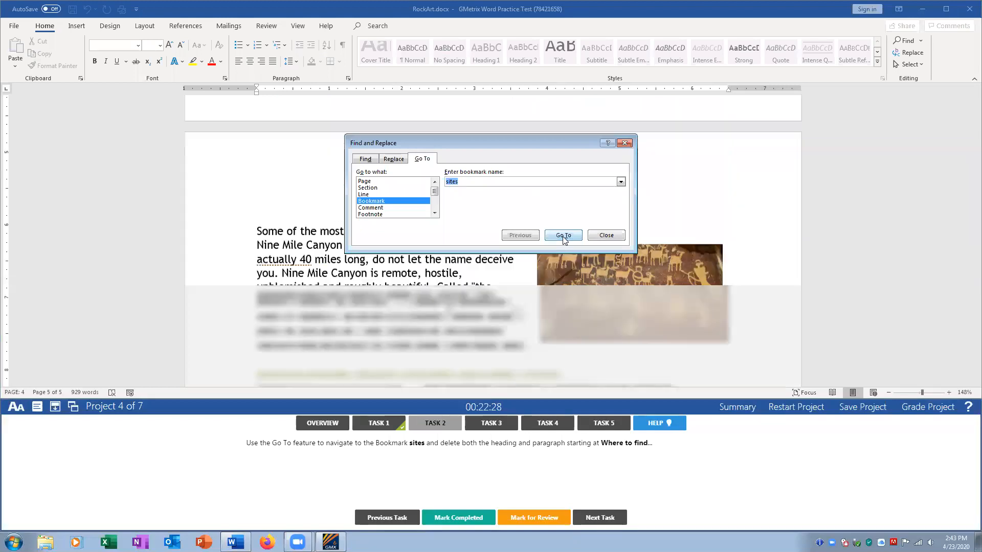
left_click(600, 237)
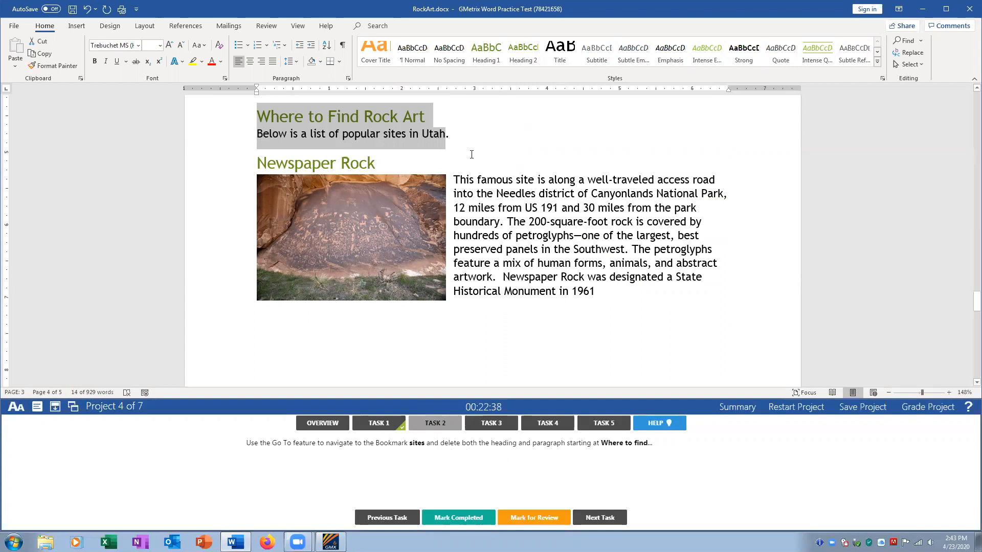
- Delete the "Where to Find Rock Art" heading and its paragraph including the leftover period, and mark Task 2 as completed
scroll(516, 212, "up", 2)
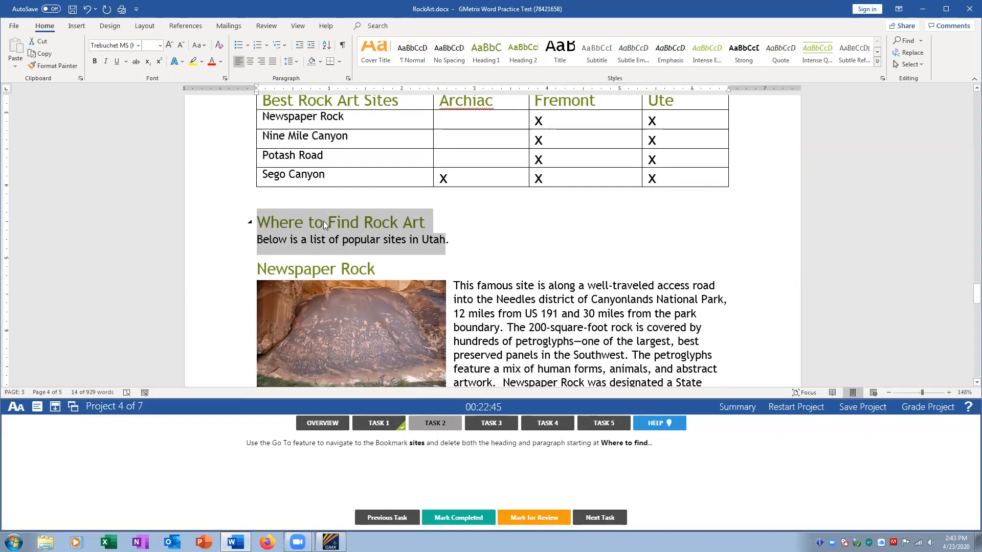
key("Delete")
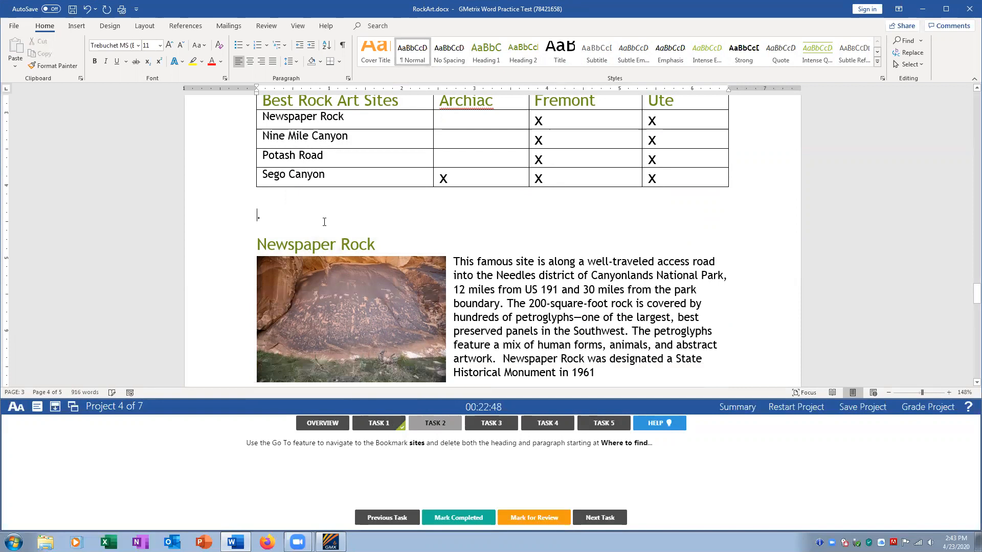
key("Delete")
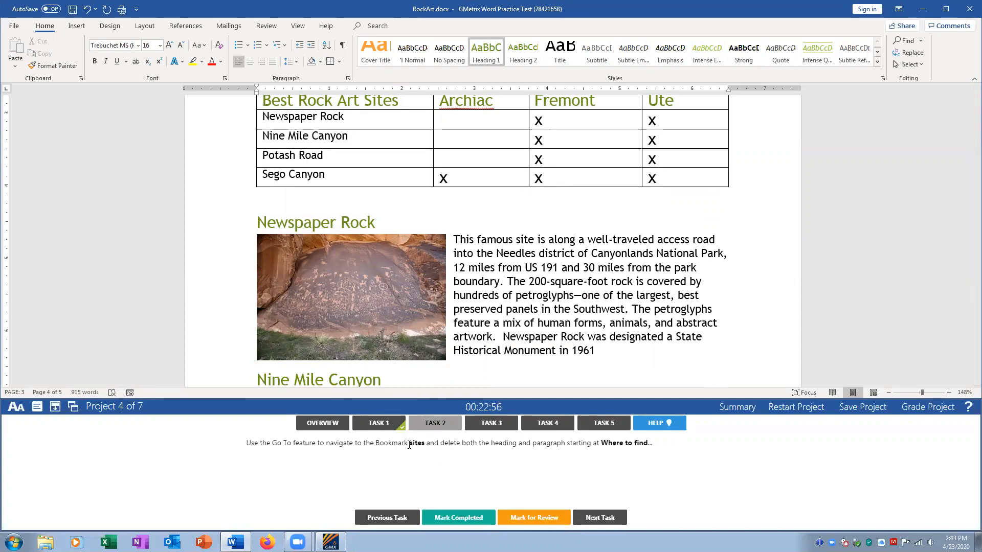
left_click(457, 518)
left_click(490, 423)
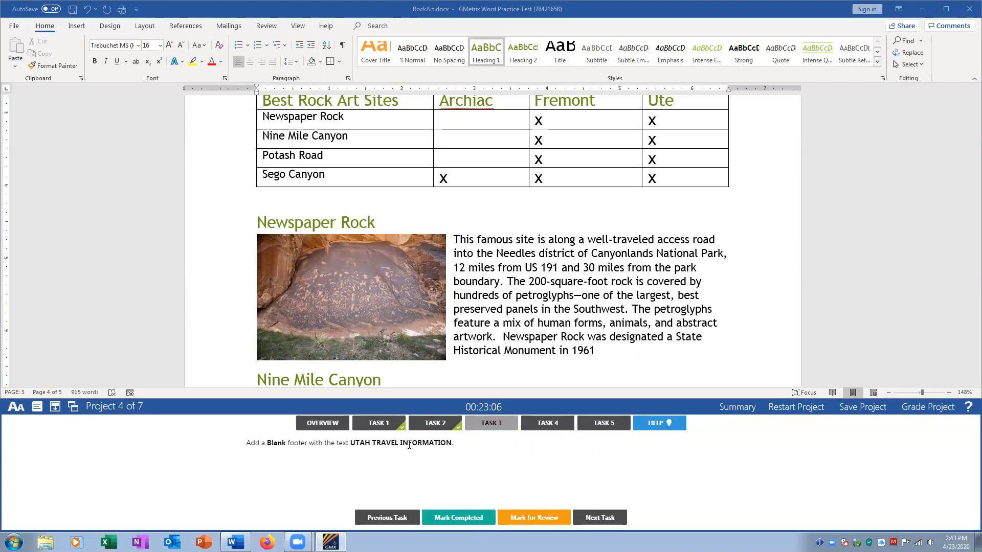
- Insert a Blank footer containing the text UTAH TRAVEL INFORMATION and close footer editing
left_click(196, 29)
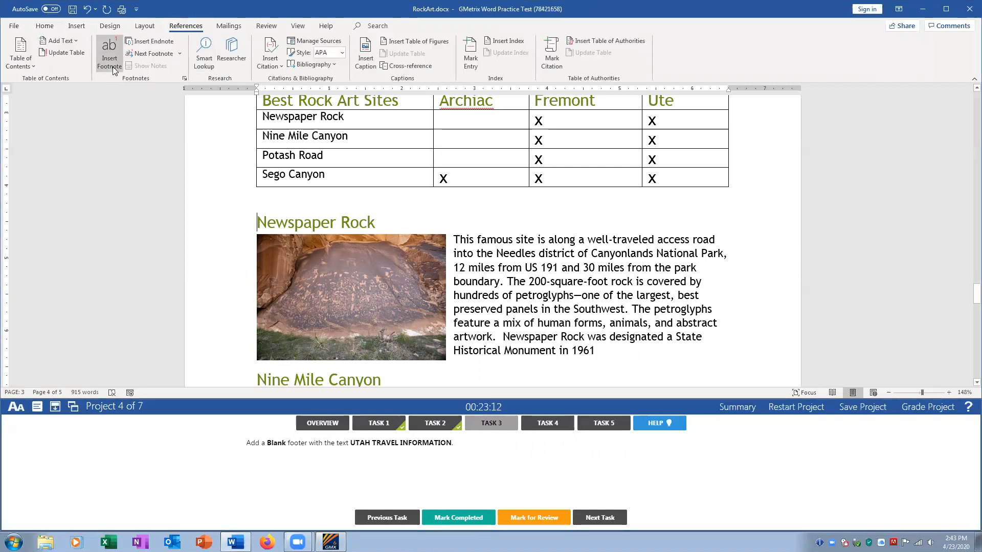
left_click(59, 28)
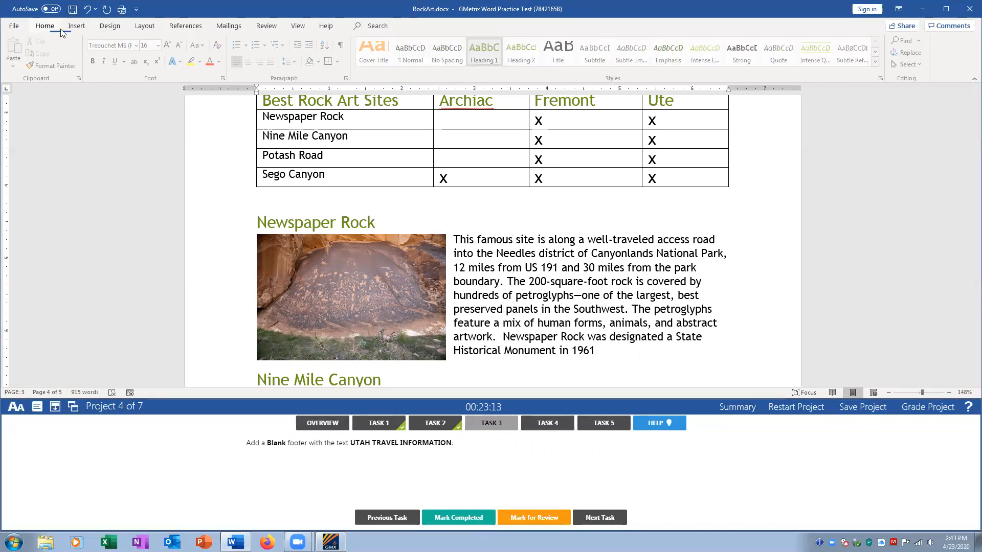
left_click(77, 26)
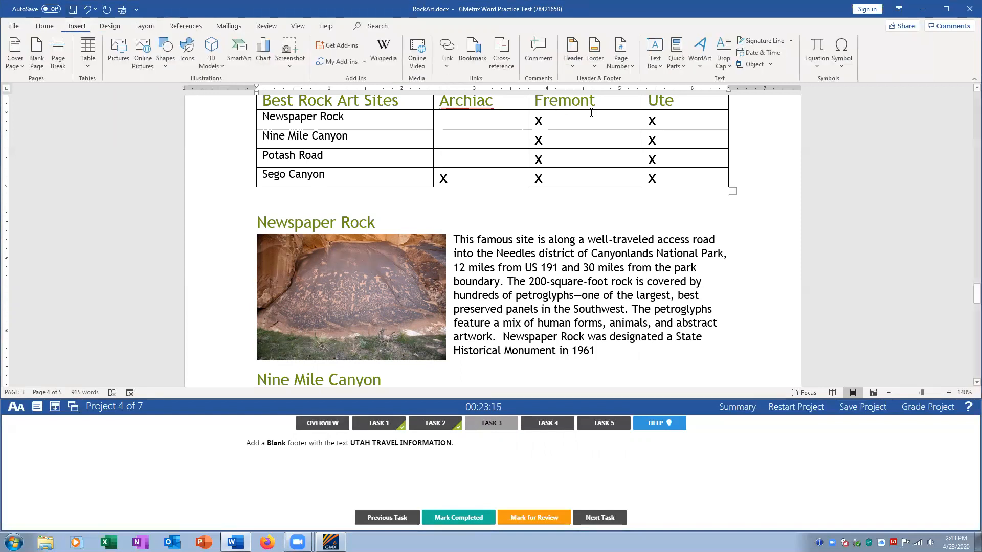
left_click(594, 61)
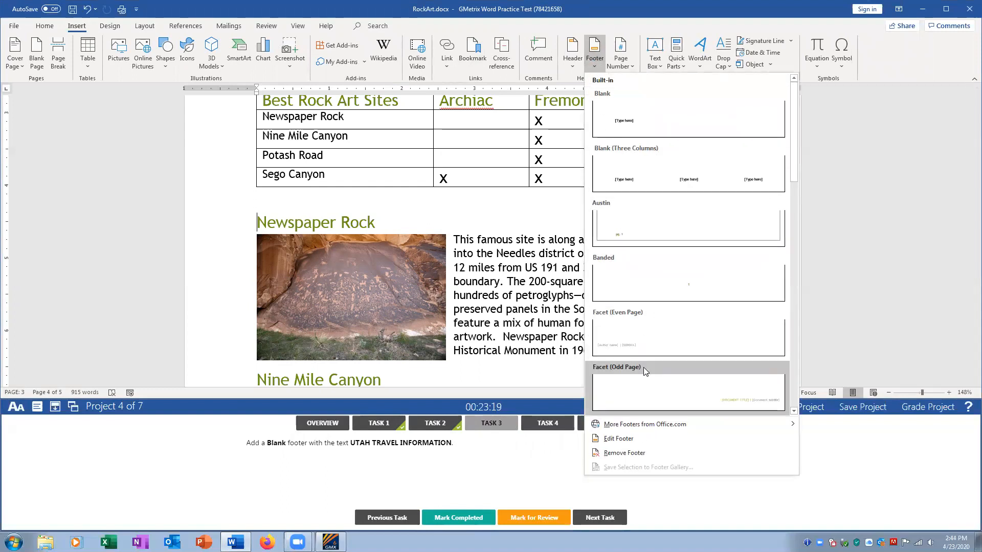
left_click(629, 128)
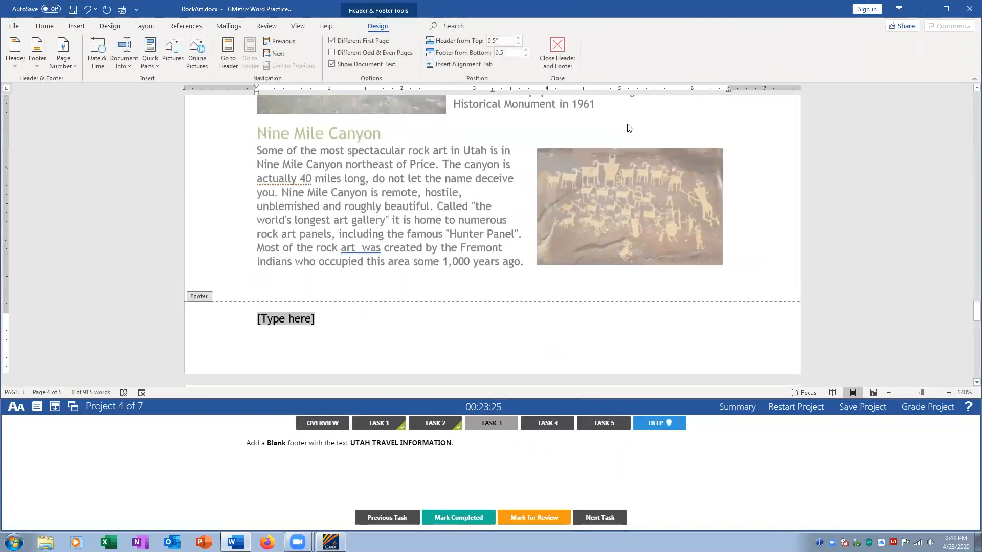
type("Uta")
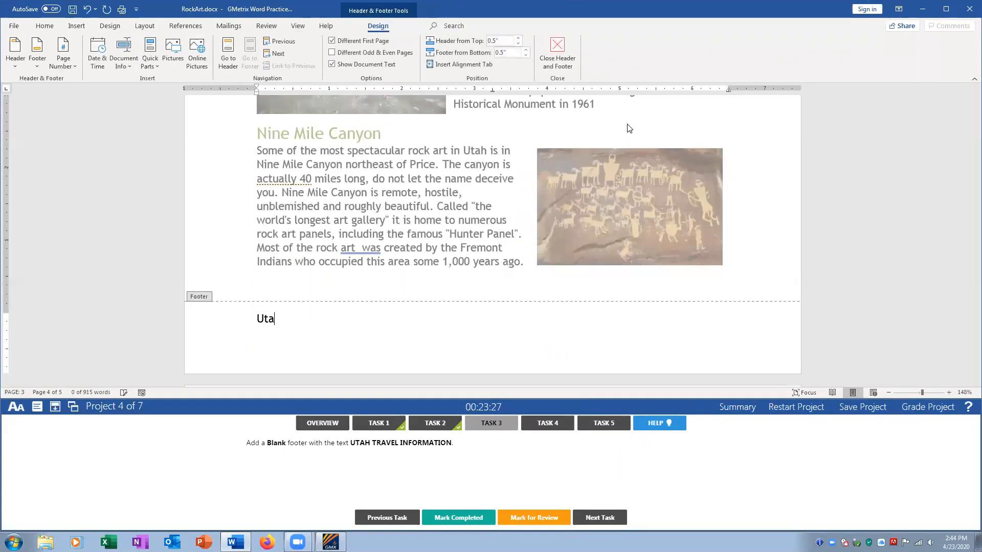
key("BackSpace")
key("BackSpace")
type("TAH TRAVEL INFORMATION")
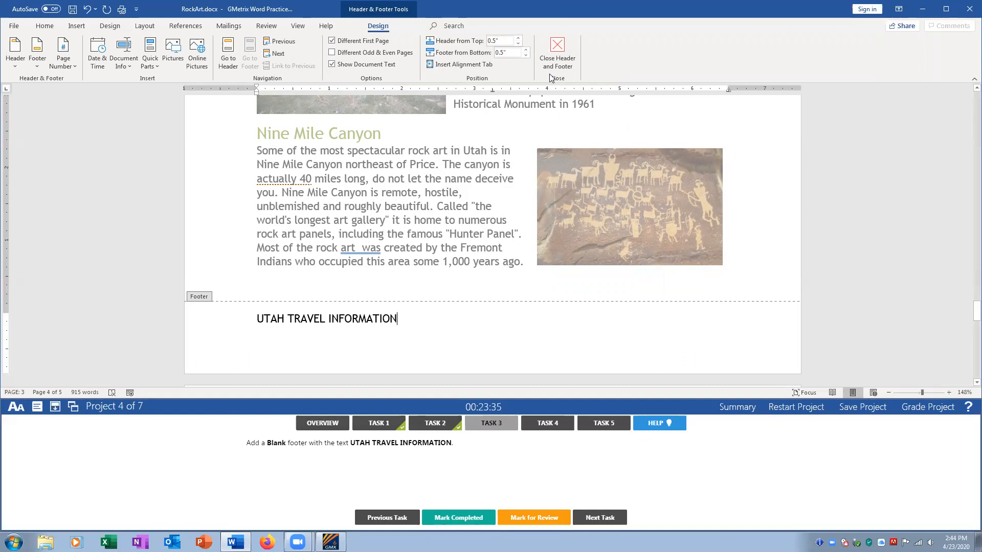
left_click(557, 53)
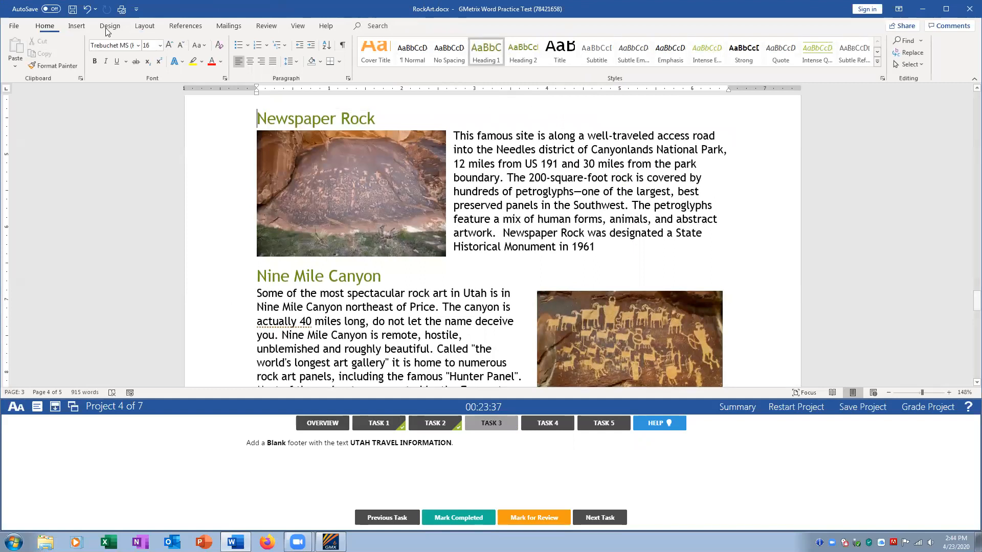
- Check the footer across the document's pages and mark Task 3 as completed
left_click(77, 25)
left_click(595, 64)
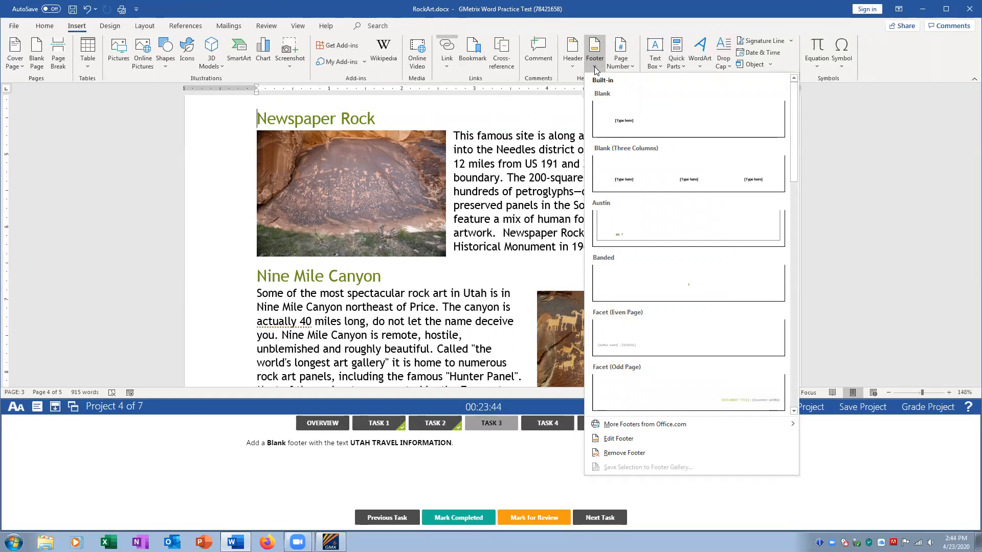
left_click(512, 149)
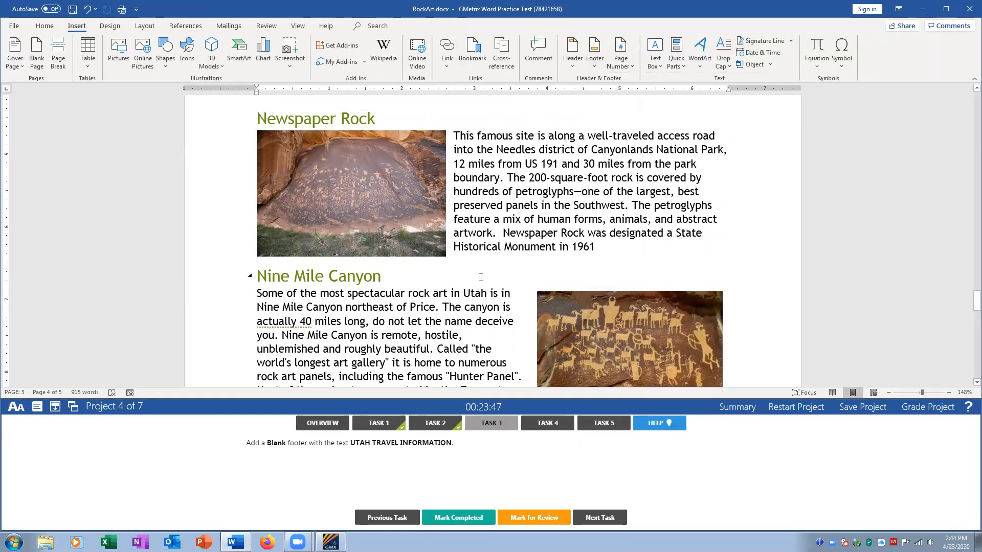
scroll(481, 277, "down", 3)
scroll(471, 335, "up", 3)
scroll(473, 331, "up", 10)
scroll(438, 342, "down", 2)
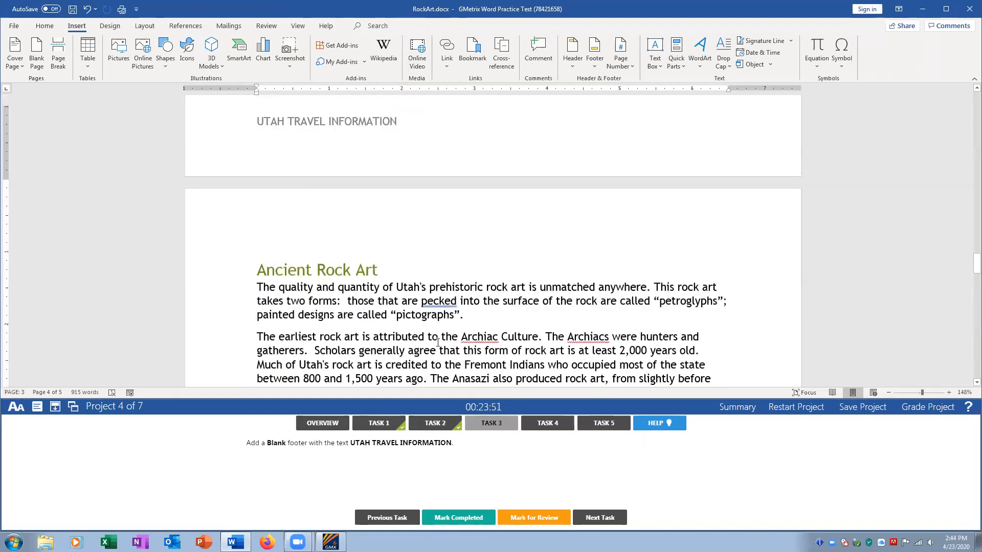
scroll(437, 343, "down", 5)
left_click(459, 518)
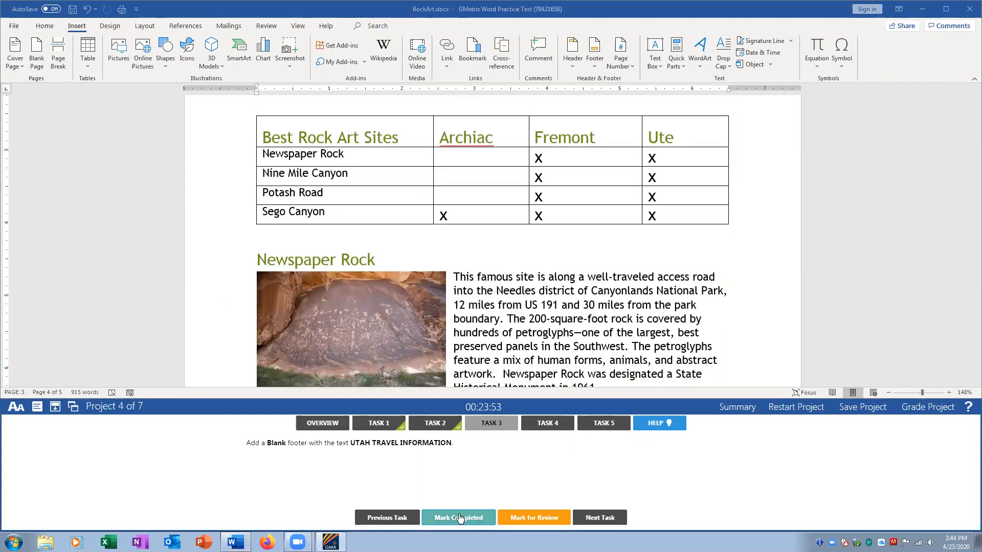
scroll(516, 299, "down", 2)
scroll(515, 299, "down", 10)
scroll(419, 296, "down", 8)
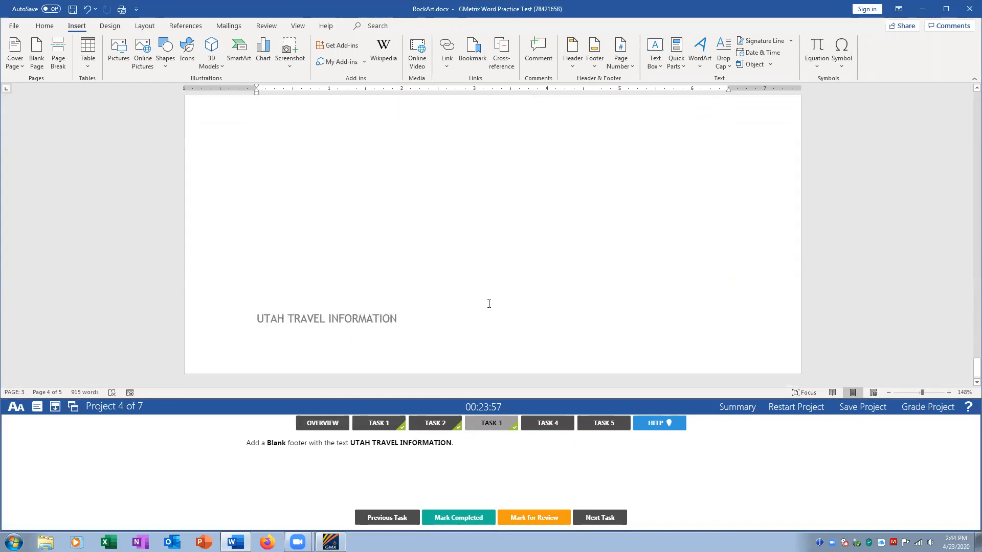
scroll(489, 304, "up", 12)
- Open Task 4 and choose APA as the document's citation style
left_click(548, 423)
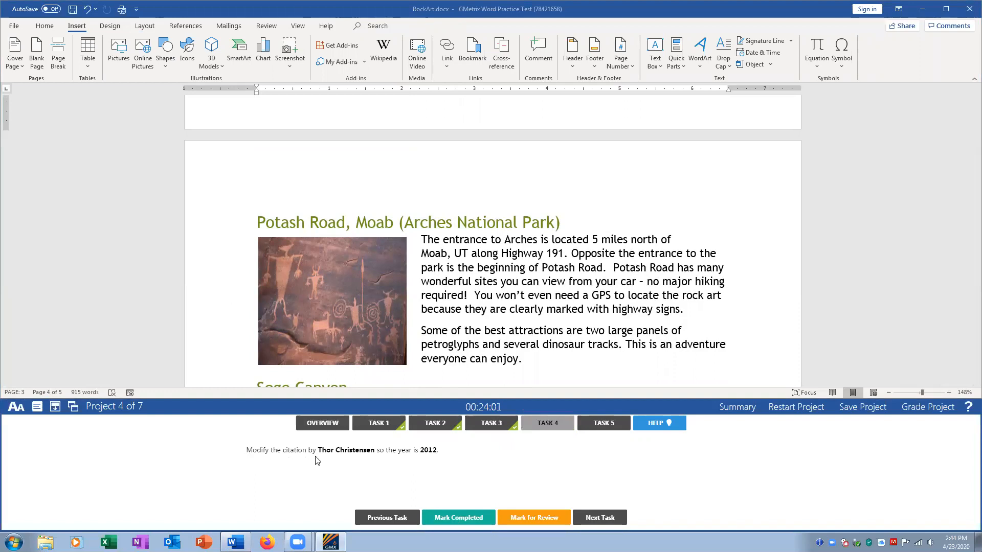
left_click(266, 26)
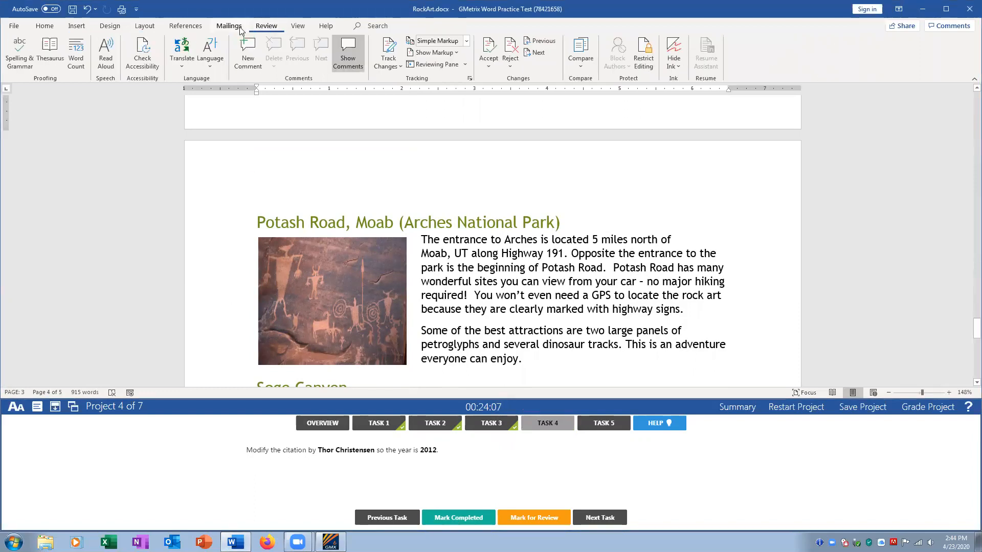
left_click(191, 29)
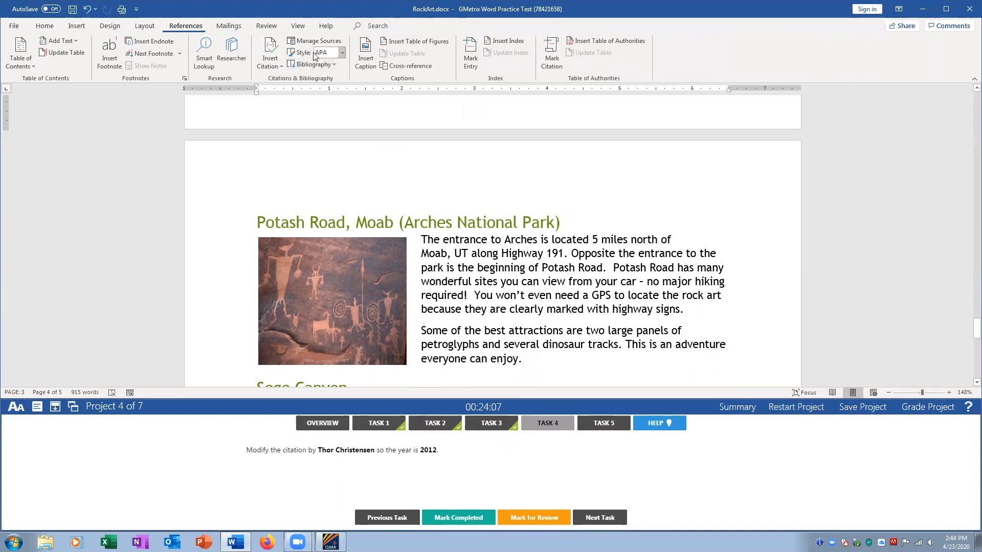
left_click(342, 57)
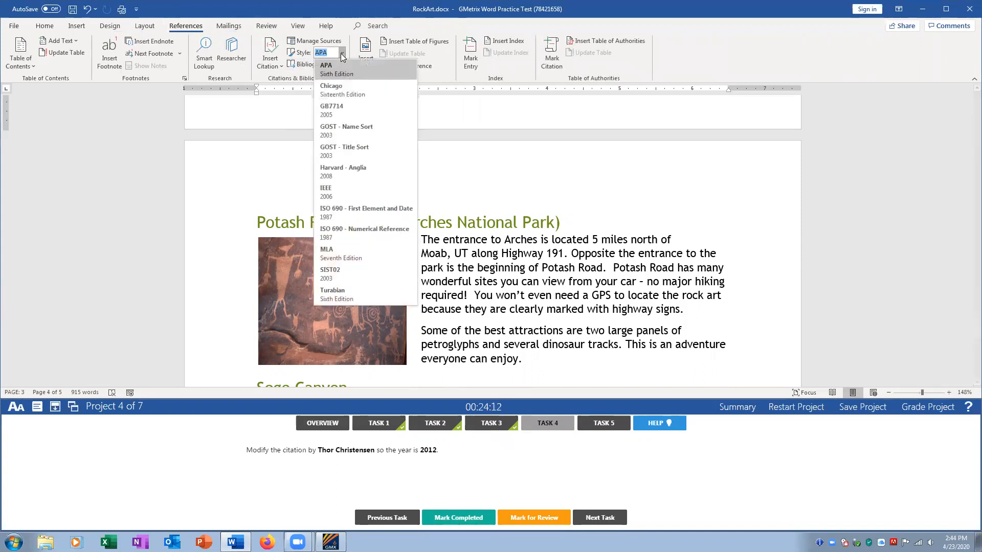
left_click(334, 68)
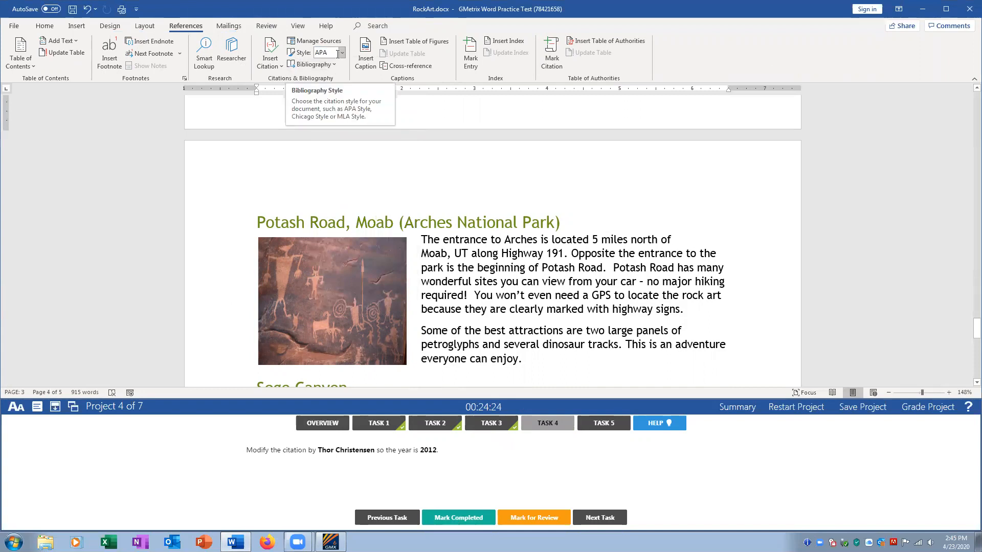
- Set the year of the "Rock Art of Southern Utah" source to 2012 in the Source Manager, and mark Task 4 as completed
left_click(322, 41)
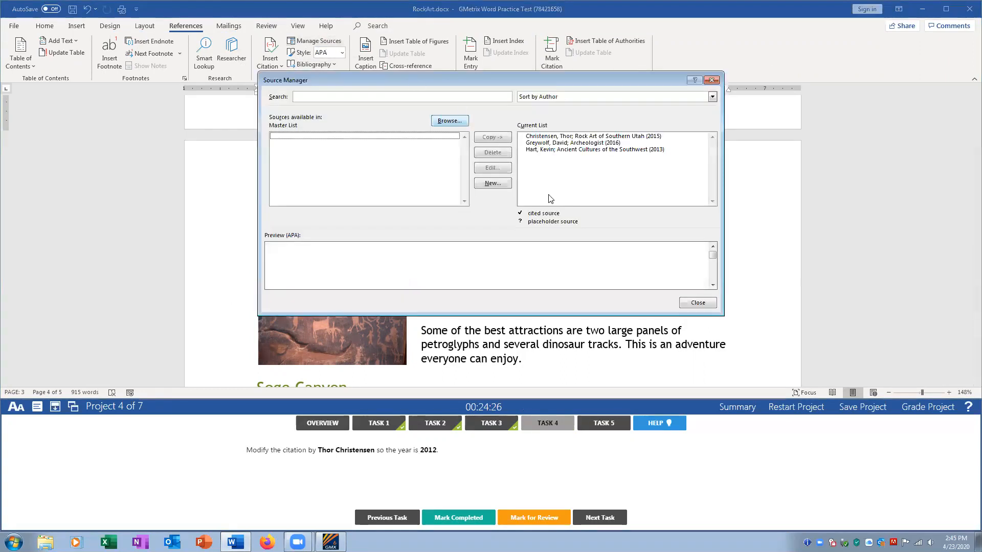
left_click(543, 150)
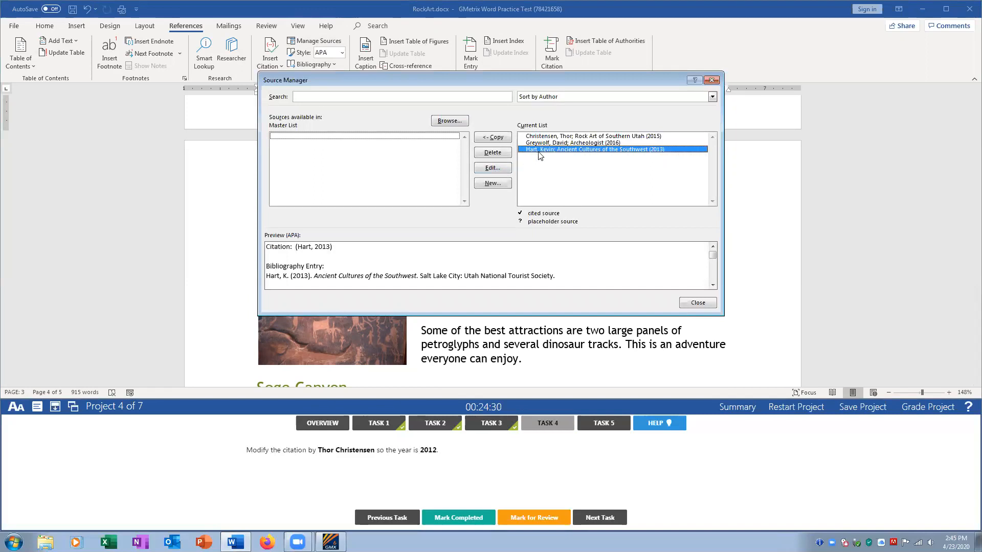
left_click(547, 137)
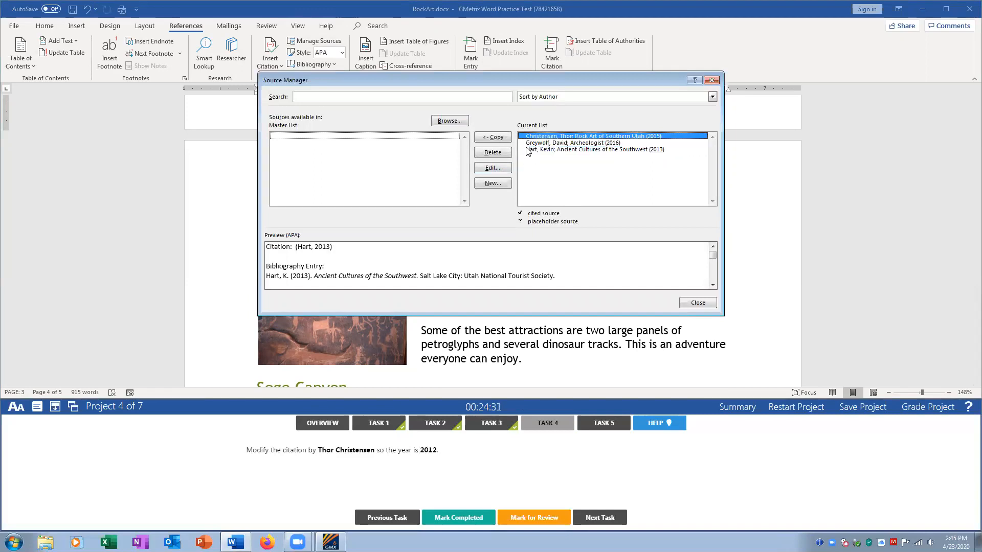
left_click(492, 167)
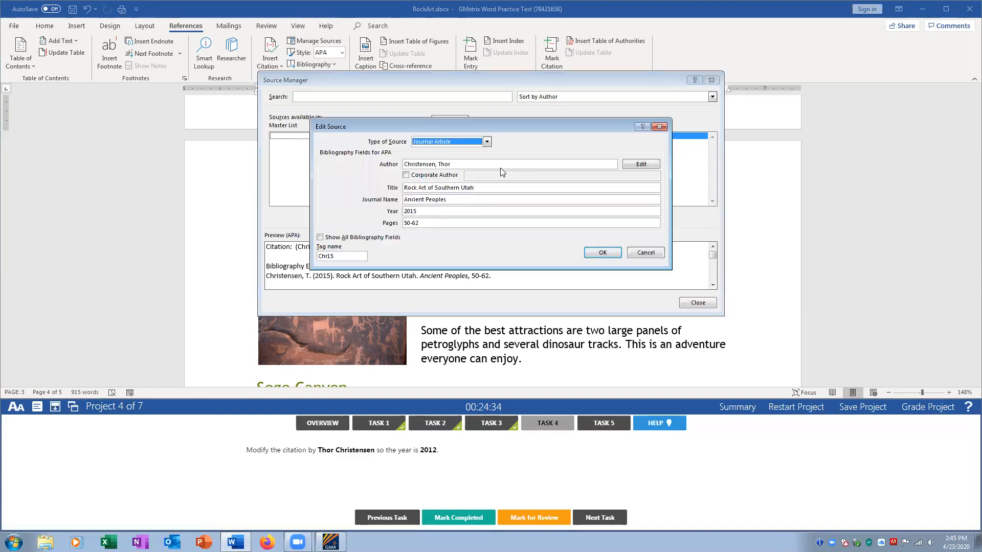
left_click(418, 212)
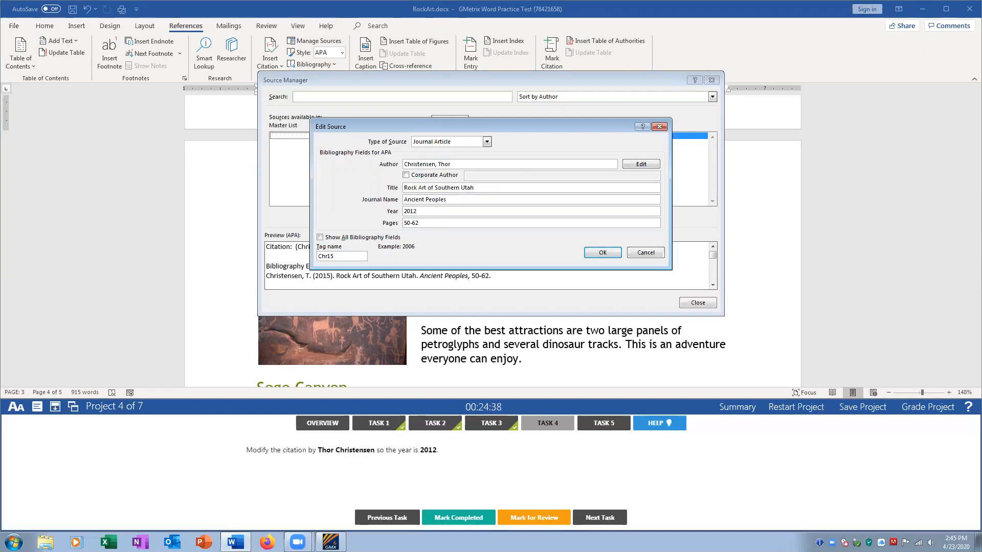
left_click(603, 253)
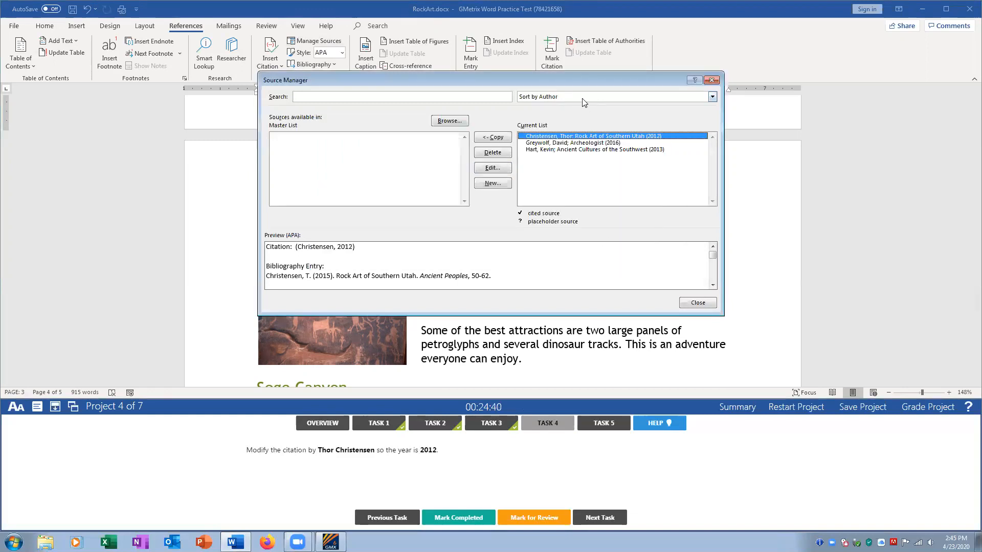
left_click(698, 304)
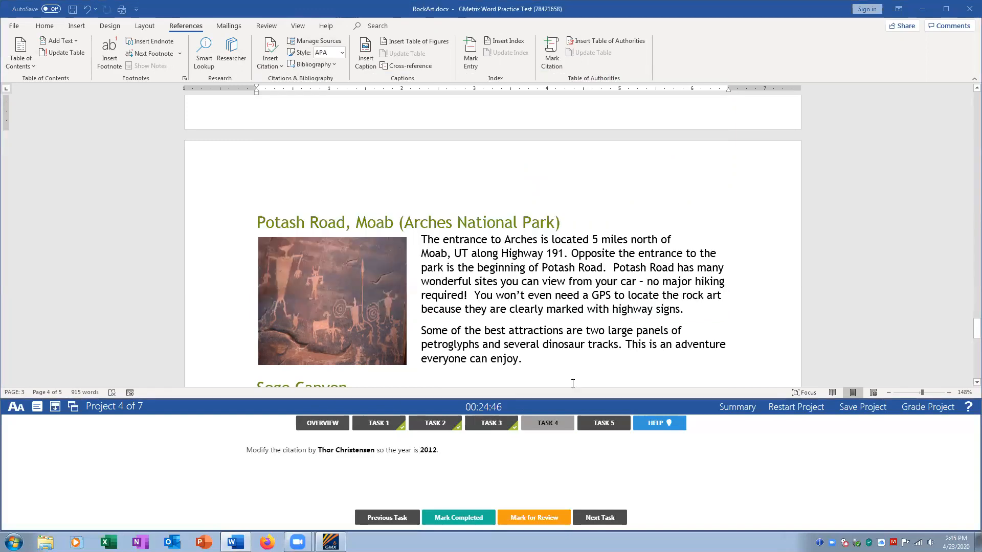
left_click(466, 518)
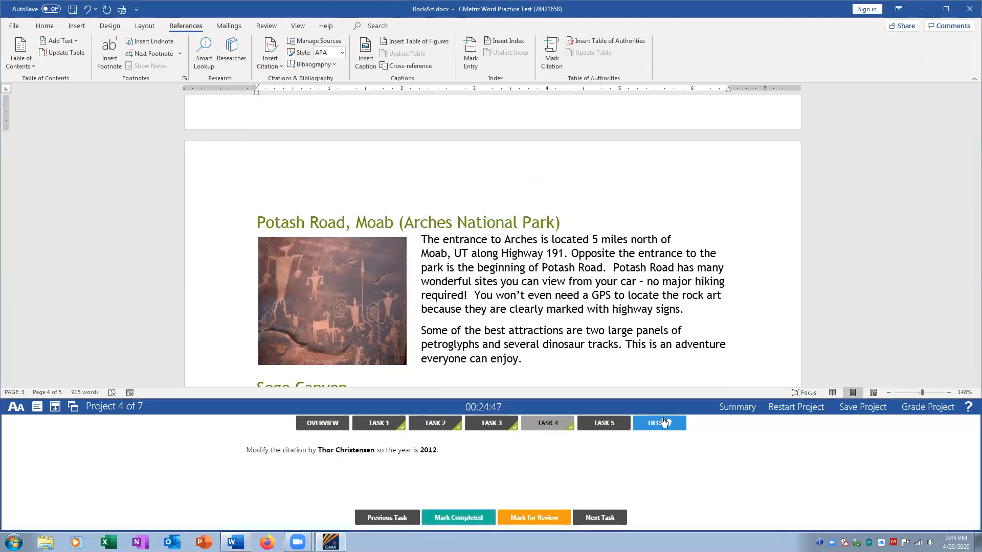
- Open Task 5 and replace the "<Insert Table of Contents Here>" text on the second page with an Automatic Table 2 table of contents
left_click(611, 424)
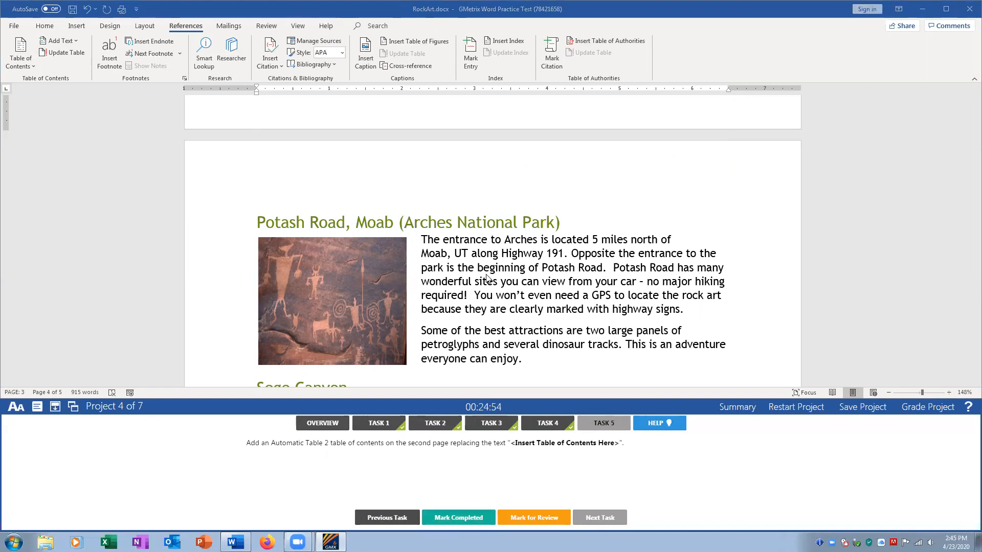
scroll(487, 277, "up", 20)
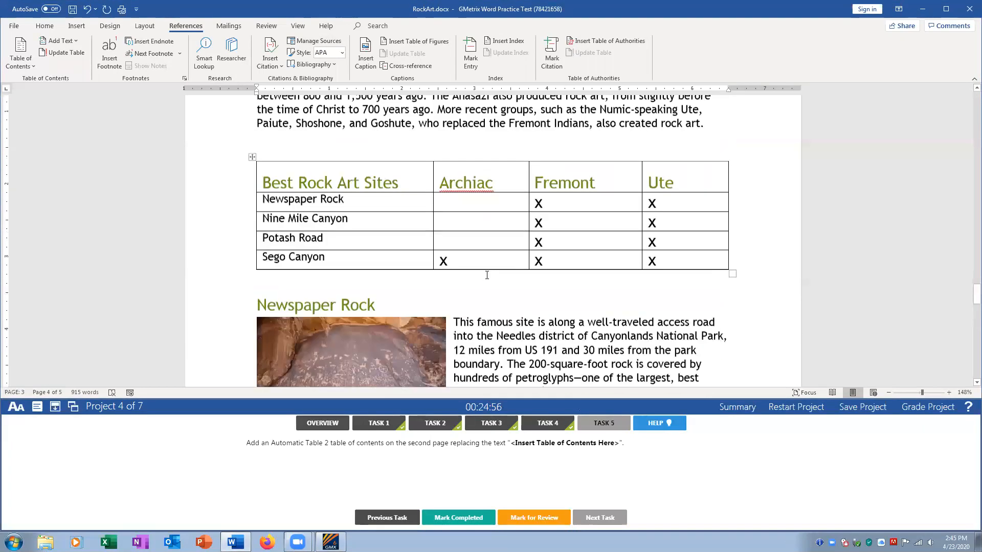
scroll(486, 275, "up", 20)
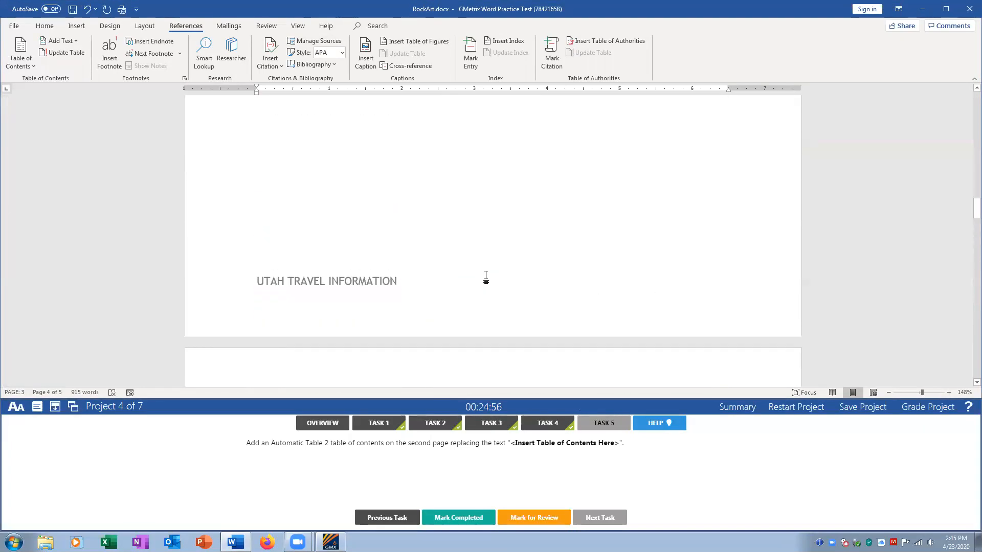
scroll(486, 277, "up", 3)
left_click_drag(257, 225, 416, 222)
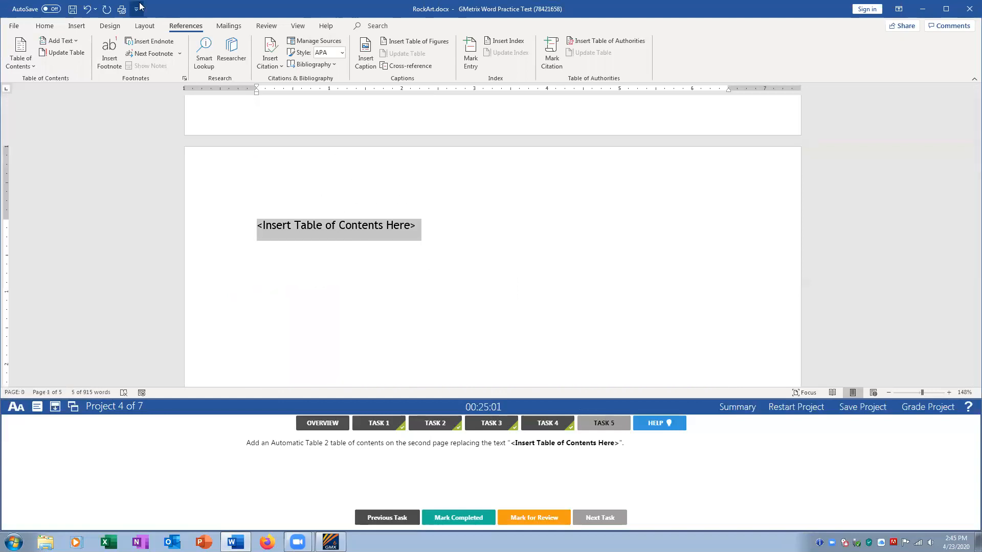
left_click(33, 66)
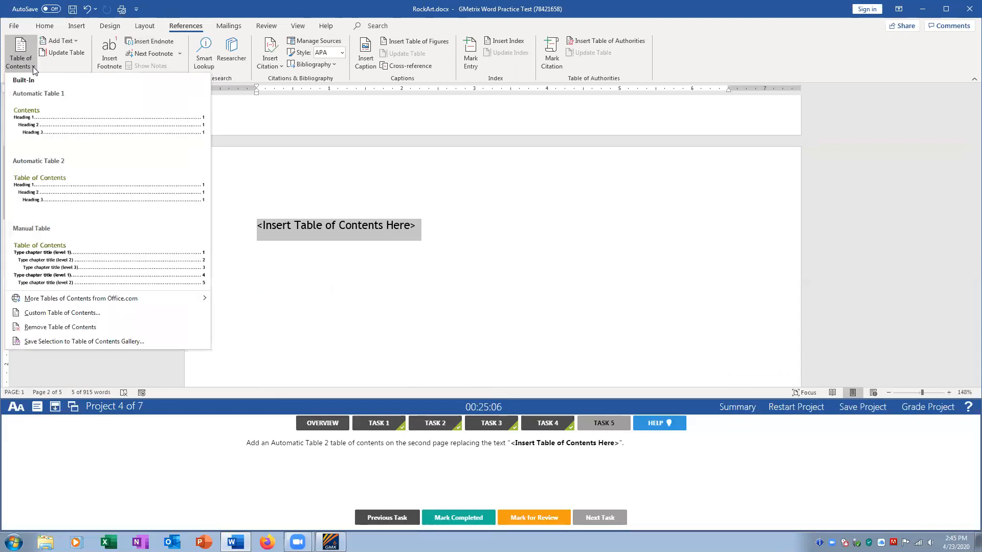
left_click(50, 191)
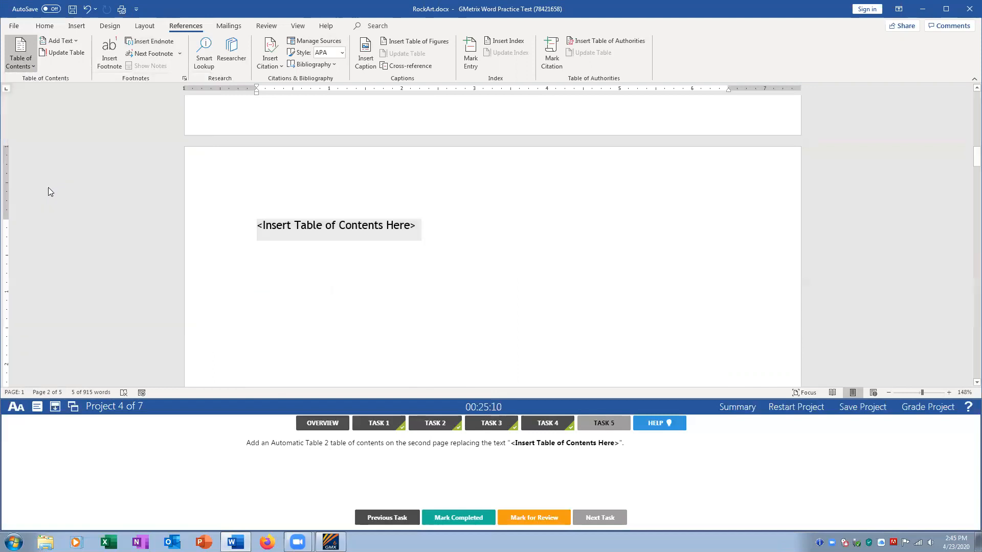
- Look over the inserted table of contents and mark Task 5 as completed
scroll(390, 266, "up", 2)
scroll(388, 265, "up", 1)
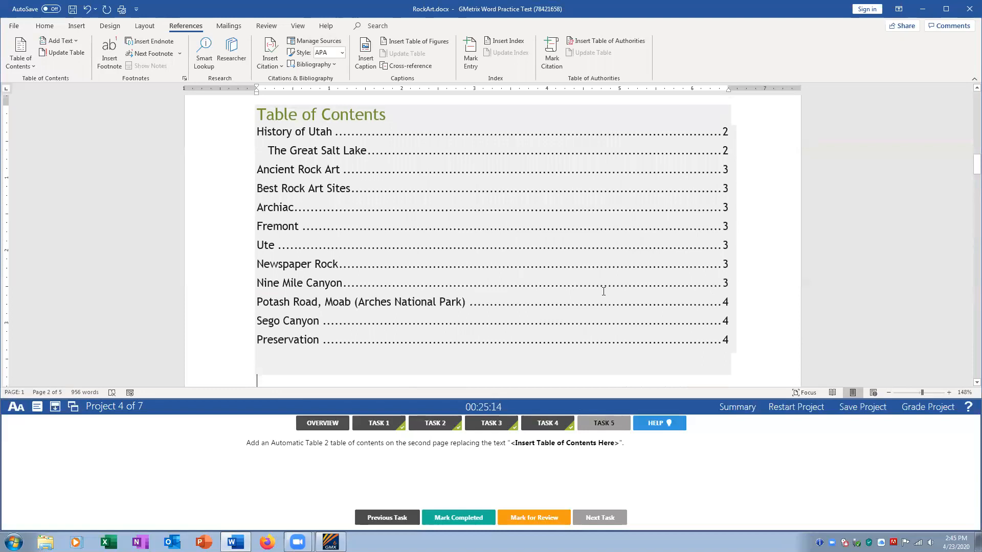
scroll(492, 287, "down", 3)
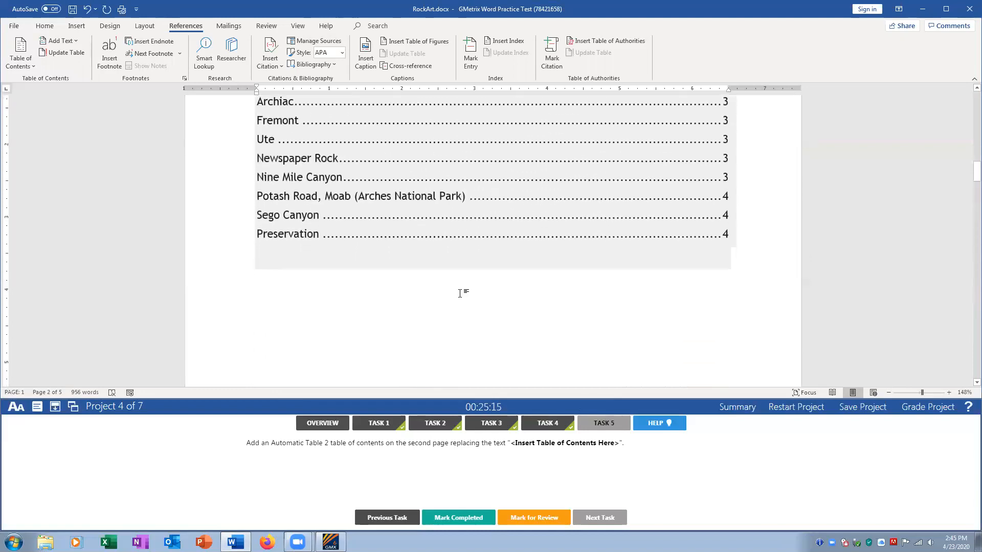
left_click(459, 518)
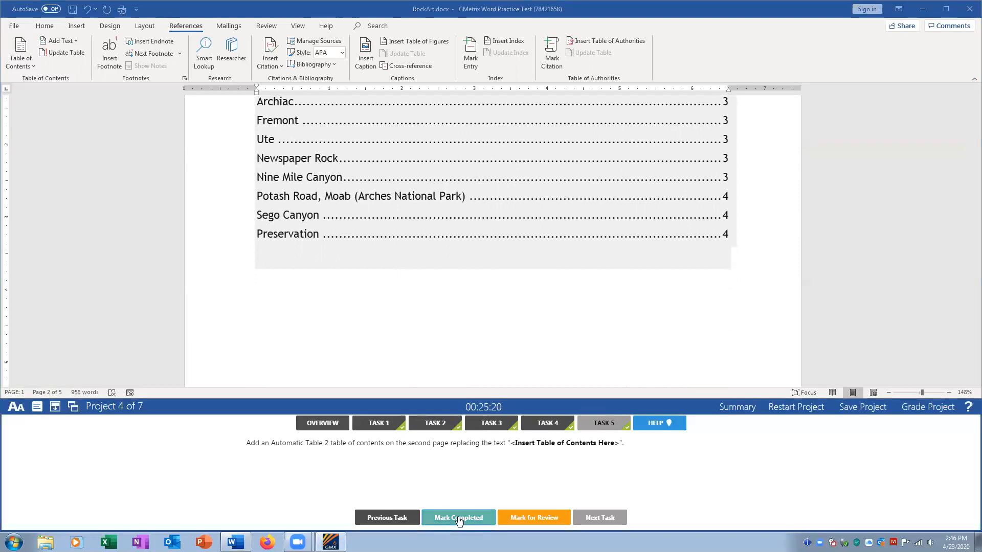
- Grade Project 4 to move on to Project 5, and read its overview before returning to Task 1
left_click(926, 408)
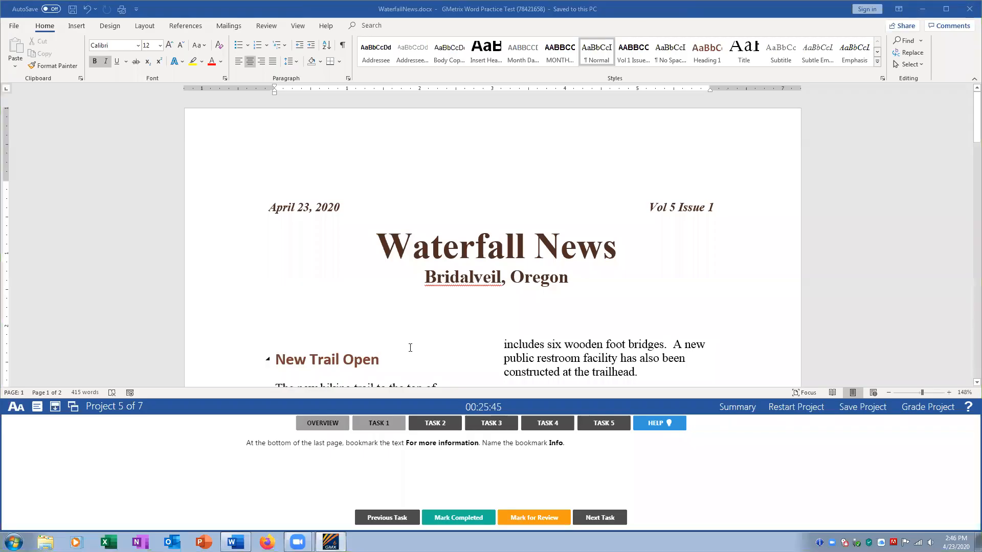
left_click(313, 425)
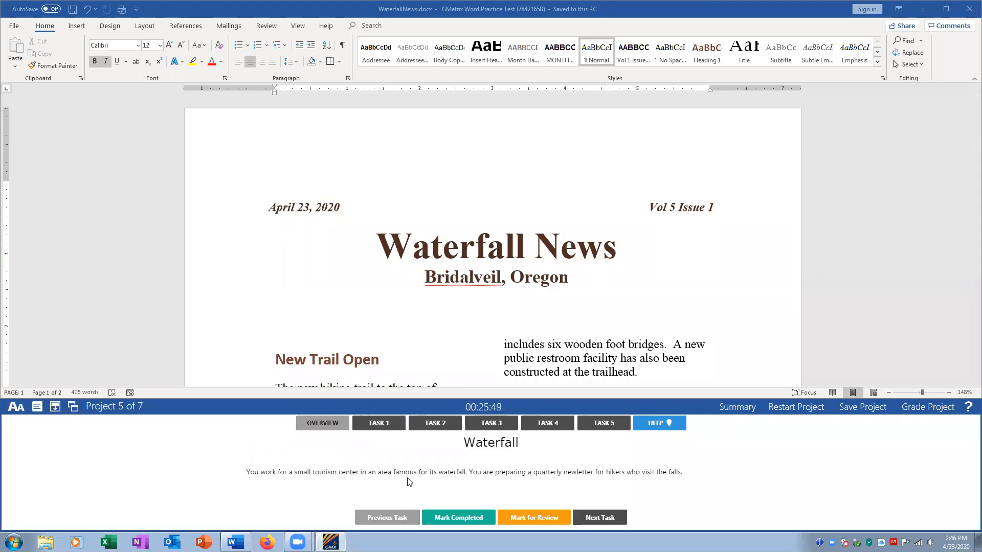
left_click(392, 427)
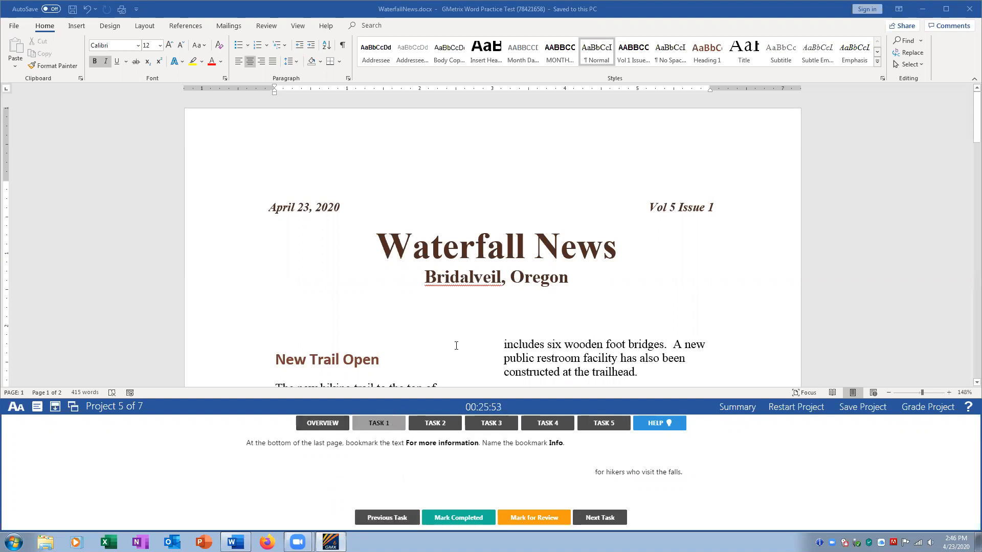
- Bookmark the text "For more information" at the end of the last page with the name Info
scroll(453, 340, "down", 8)
scroll(453, 340, "down", 15)
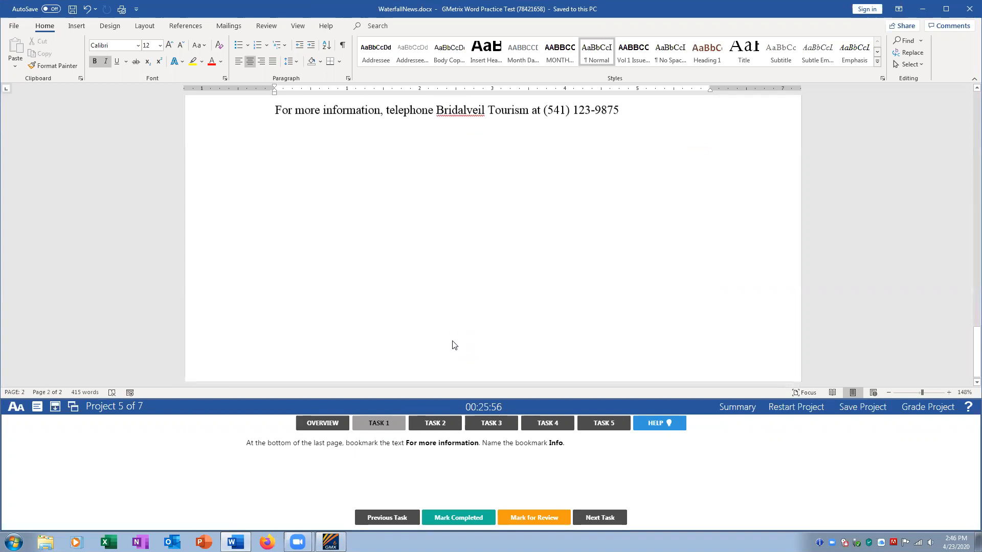
scroll(350, 278, "up", 4)
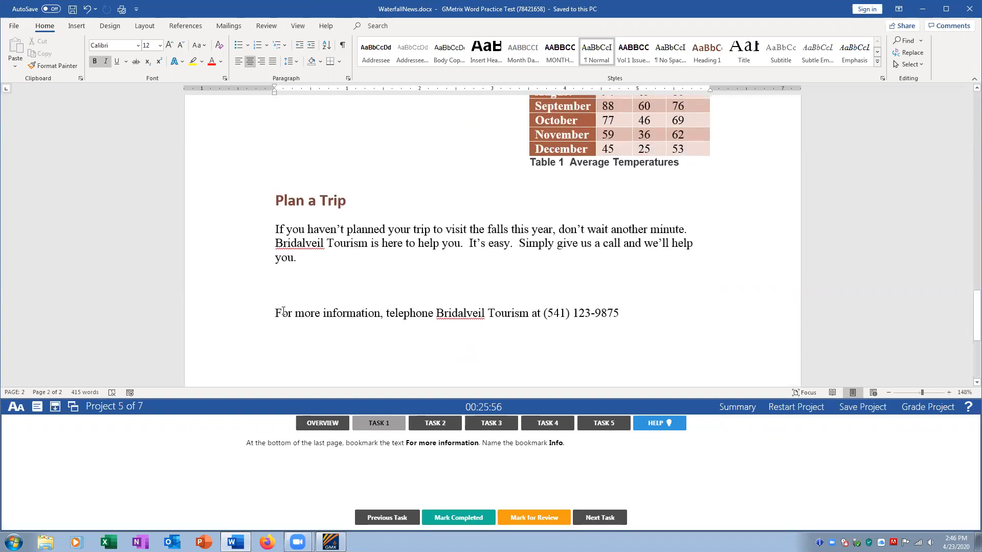
left_click_drag(275, 312, 365, 311)
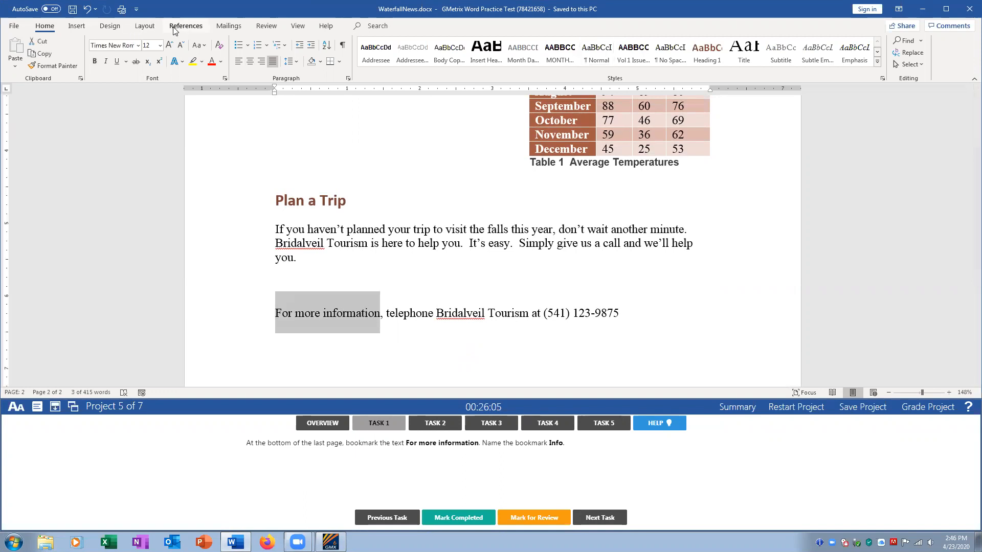
left_click(77, 26)
left_click(485, 62)
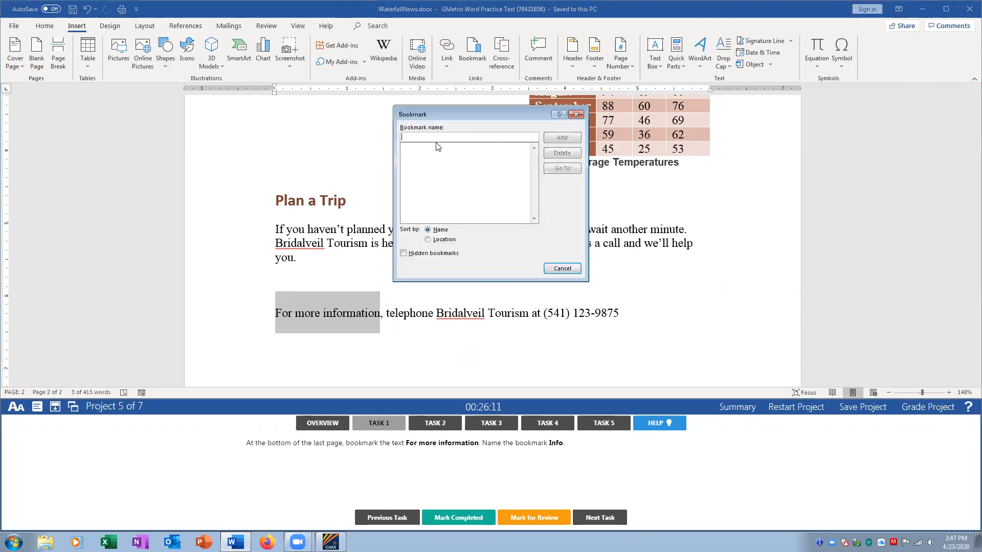
type("IN")
key("BackSpace")
key("BackSpace")
type("Info")
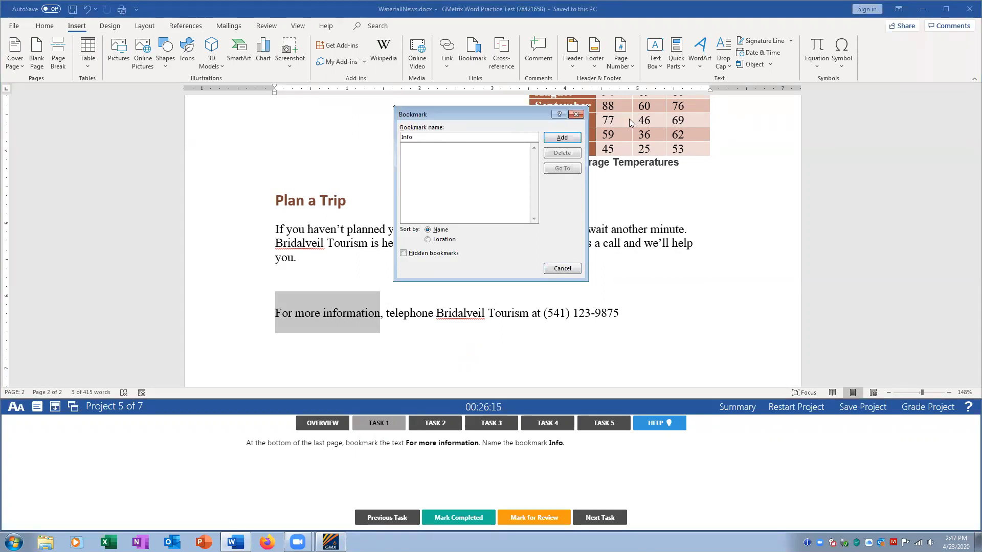
left_click(561, 138)
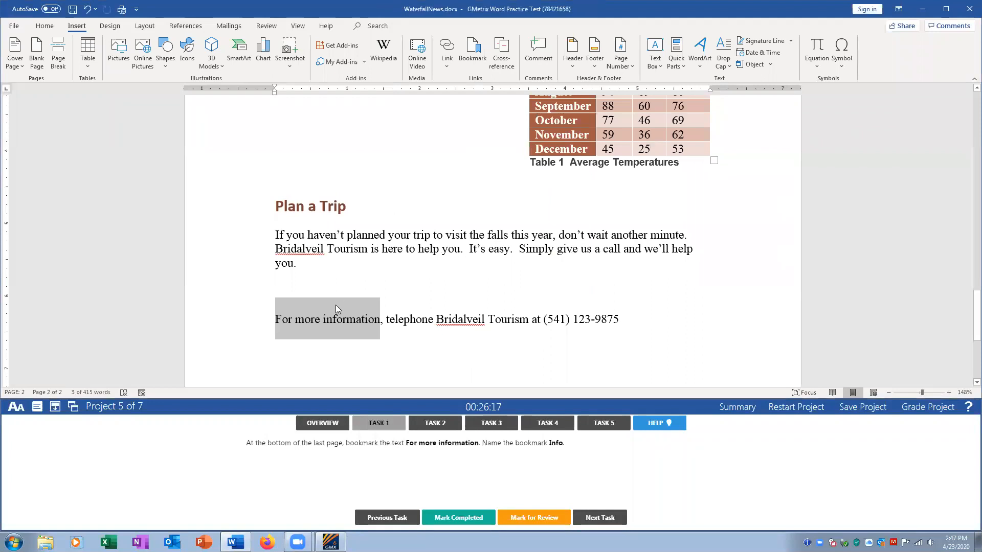
- Test the Info bookmark by going to it from the newsletter title, and mark Task 1 as completed
scroll(337, 156, "up", 20)
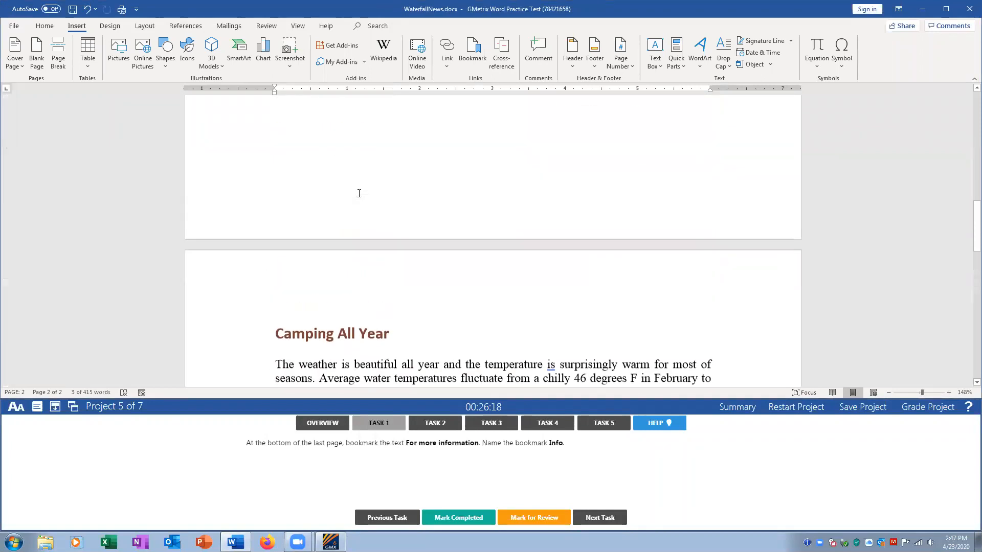
left_click(412, 246)
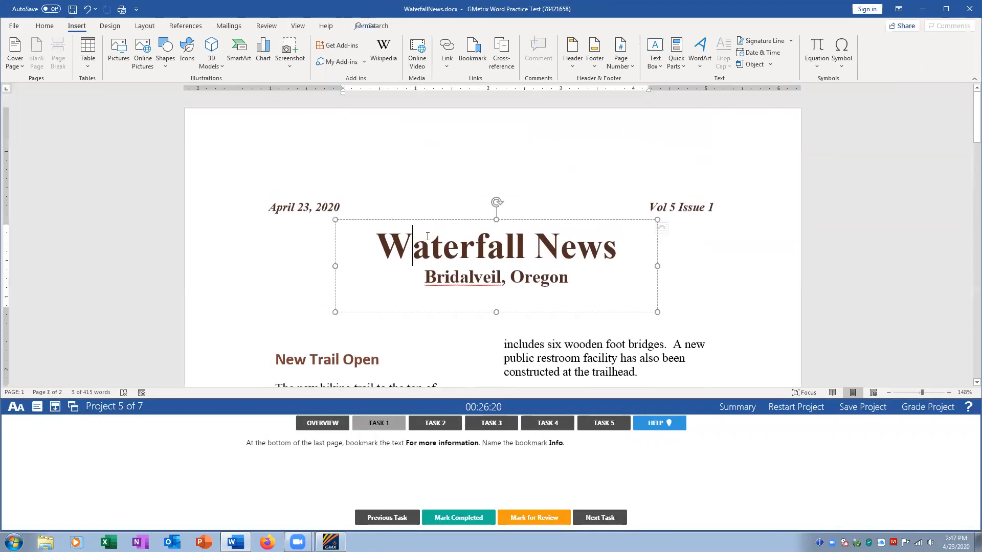
left_click(46, 28)
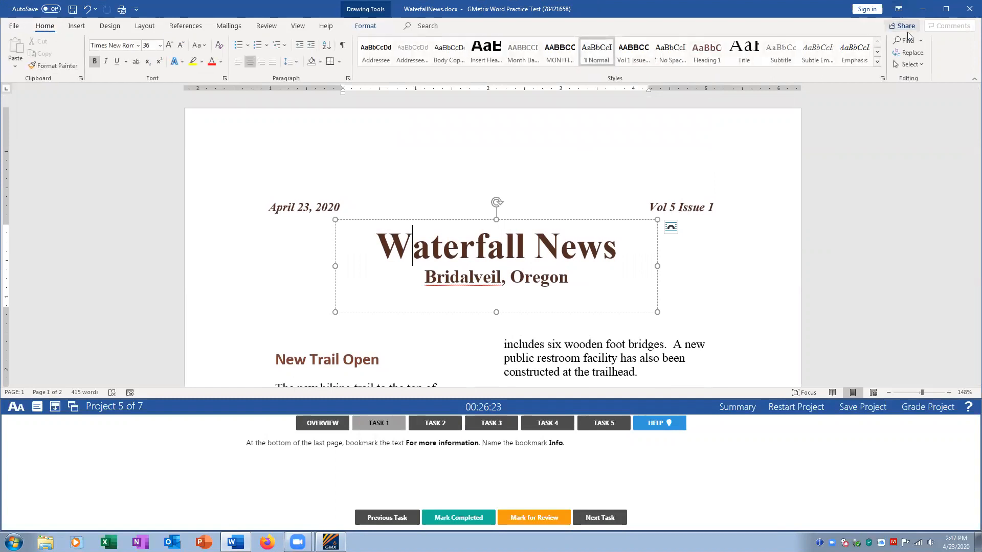
left_click(922, 42)
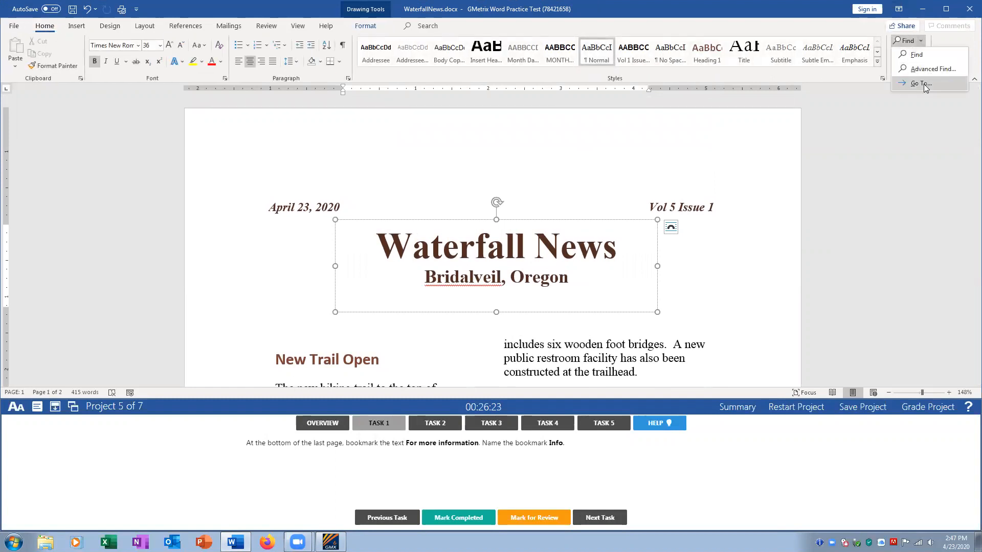
left_click(923, 76)
left_click(375, 168)
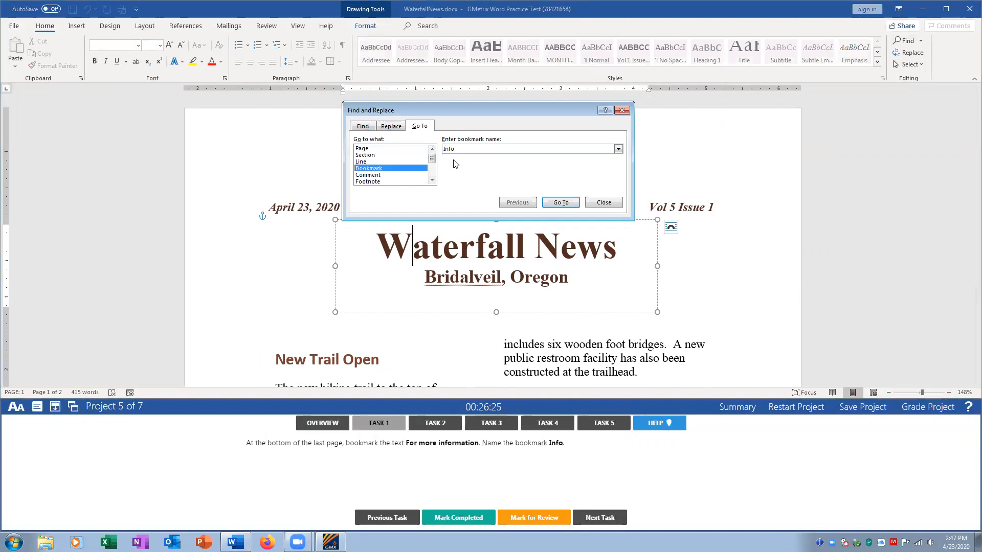
left_click(558, 203)
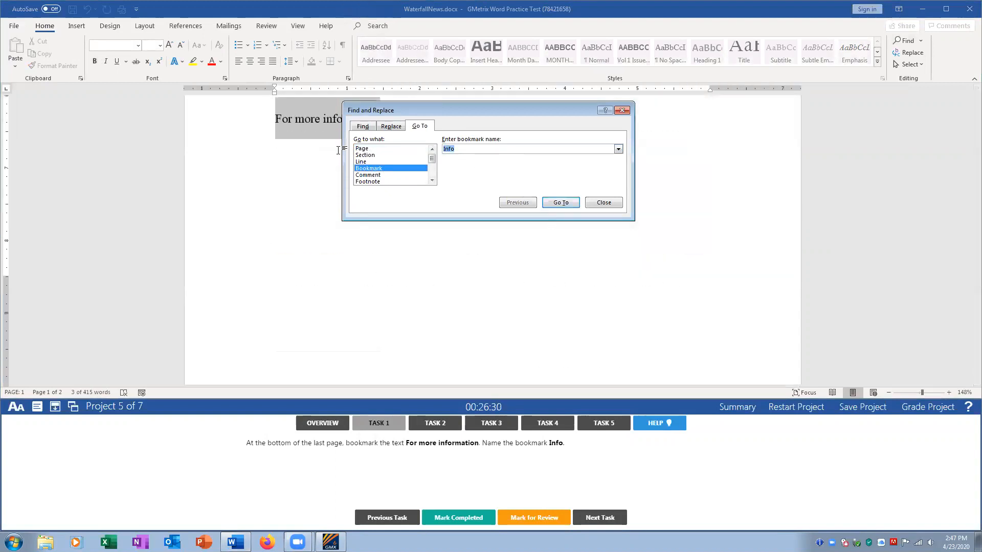
key("Escape")
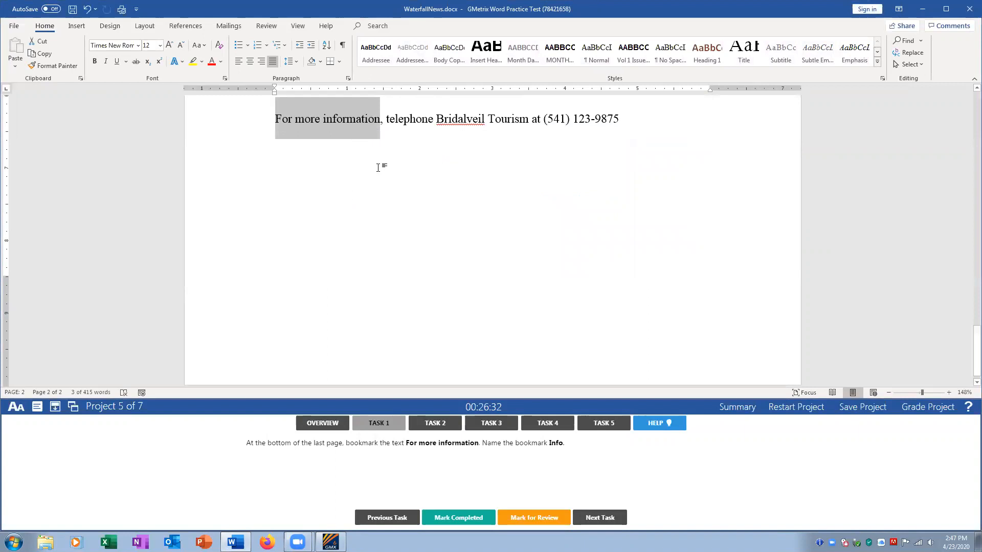
left_click(461, 232)
left_click(450, 518)
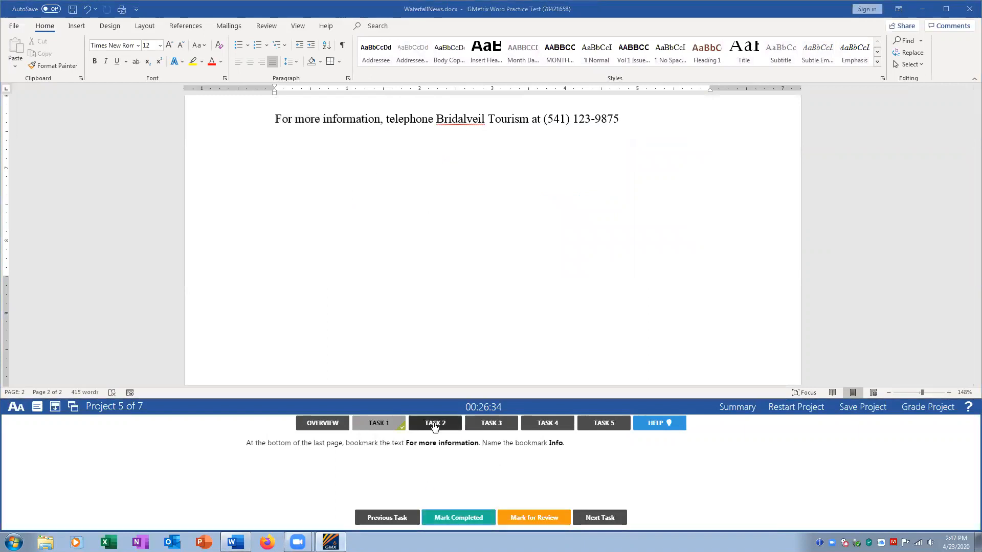
- Open Task 2, replace all occurrences of "permit" with "license" in the newsletter, and mark the task as completed
left_click(434, 423)
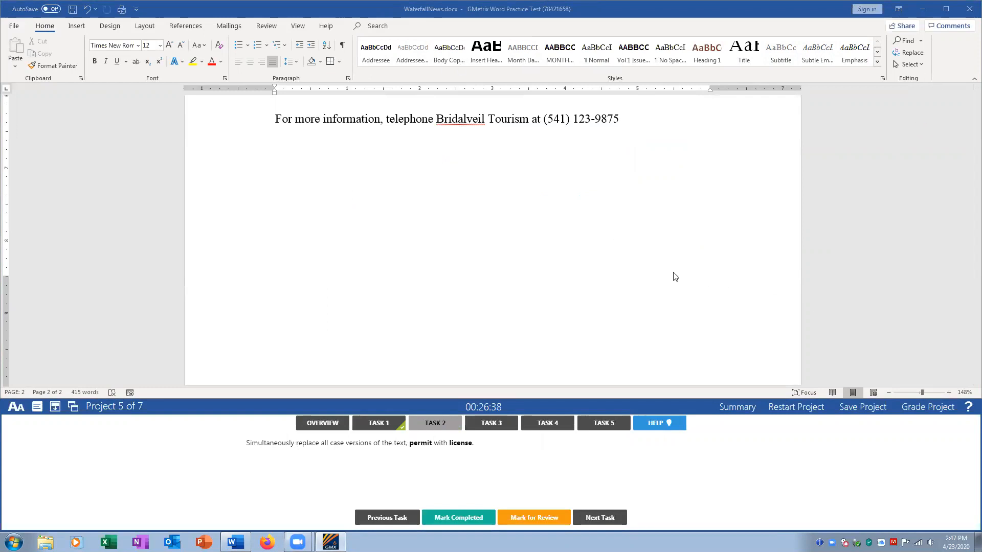
scroll(647, 248, "up", 4)
scroll(647, 247, "up", 15)
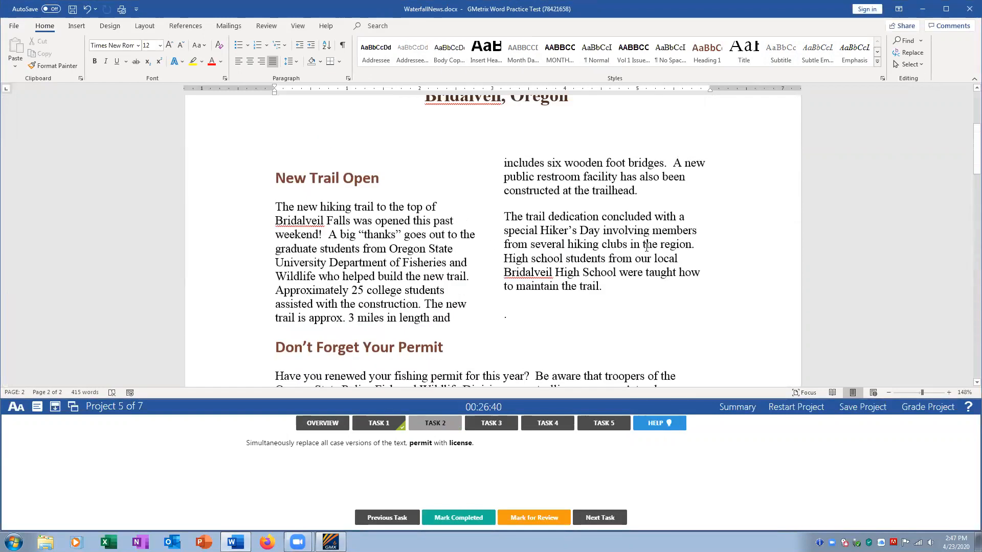
left_click(459, 258)
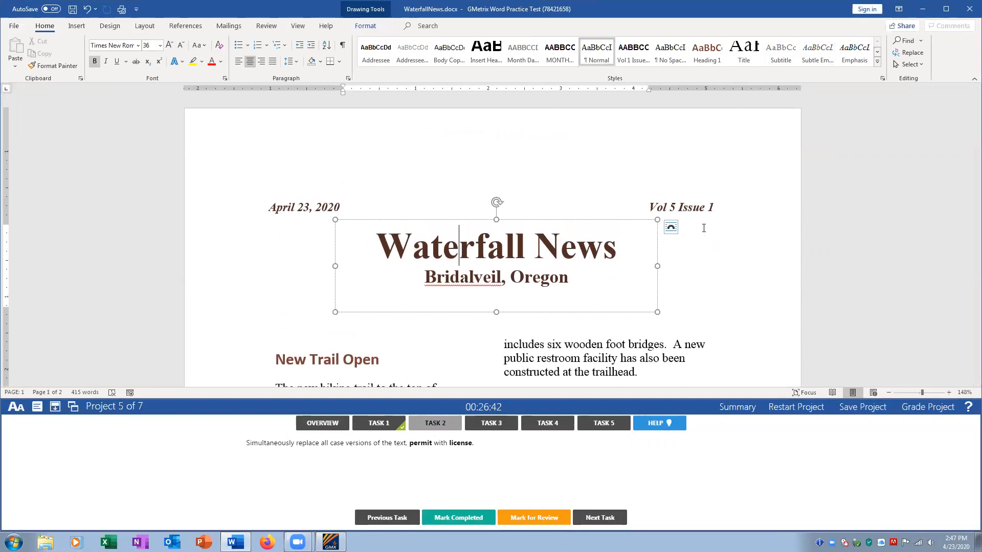
left_click(511, 348)
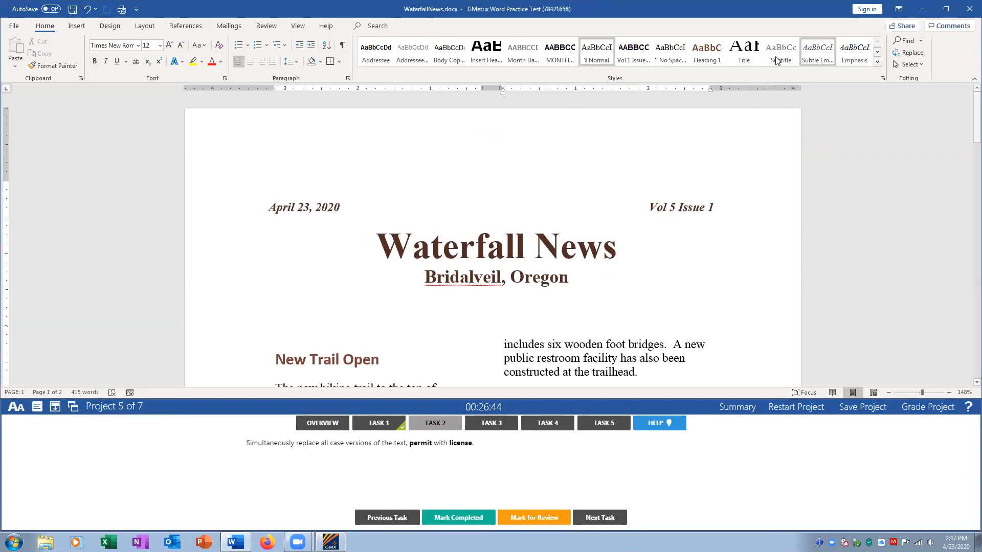
left_click(909, 54)
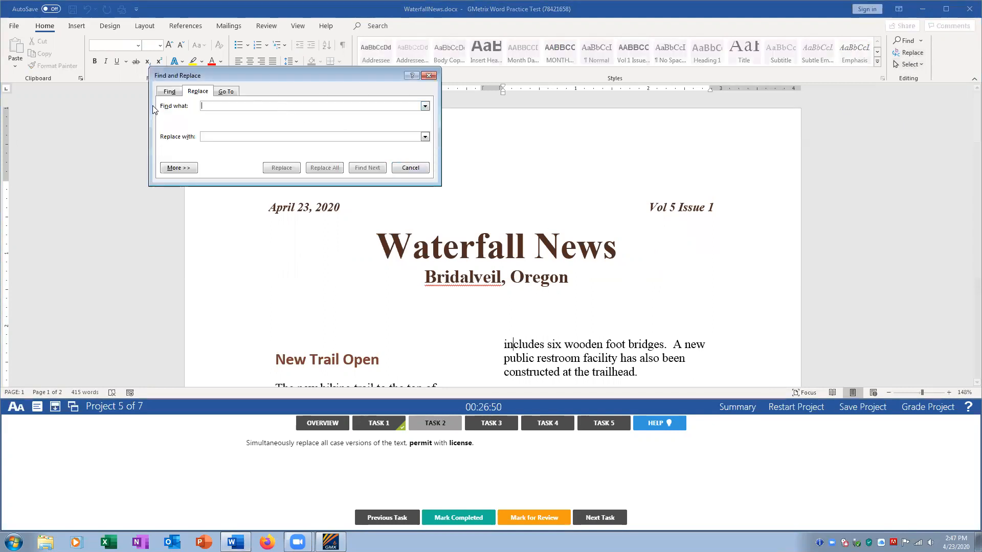
type("permit")
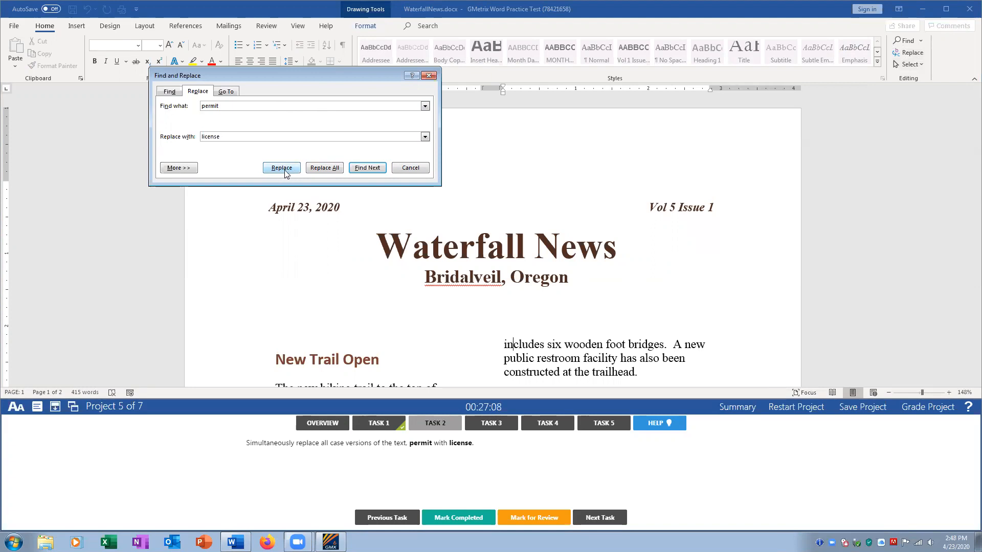
left_click(326, 169)
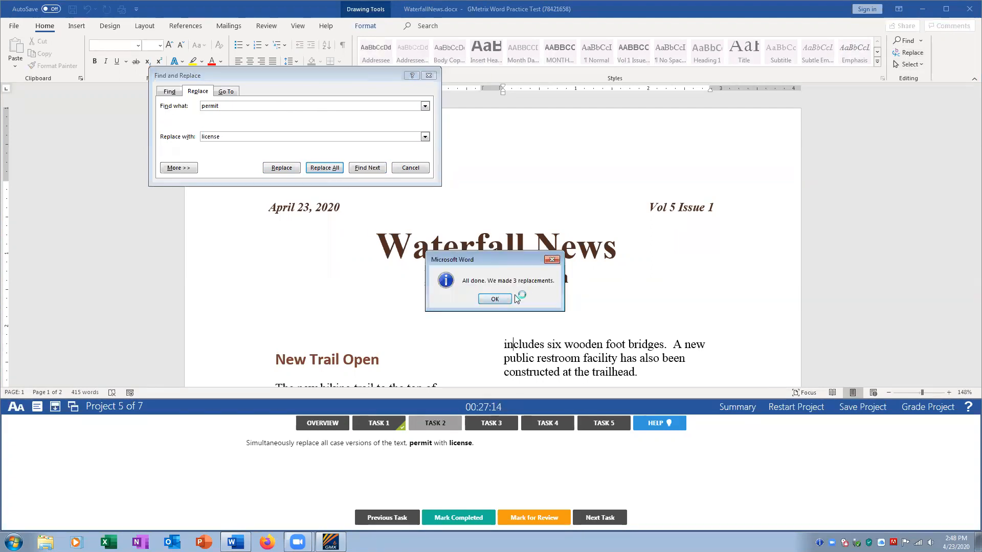
left_click(495, 299)
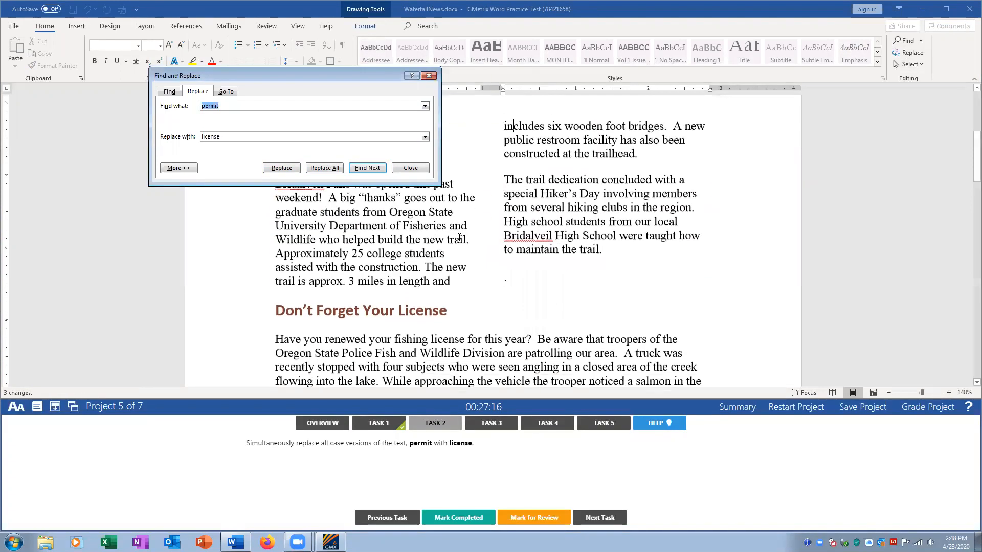
left_click(411, 168)
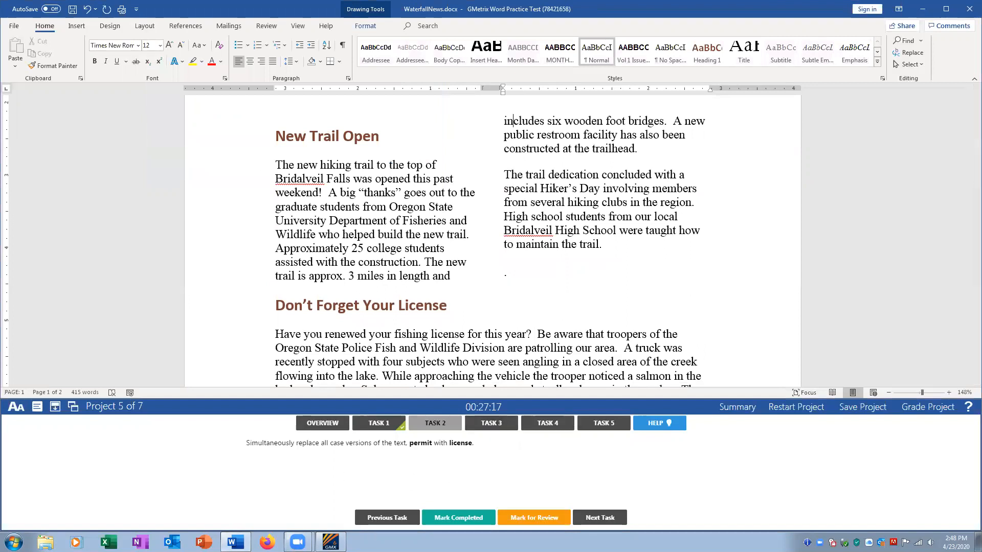
left_click(474, 521)
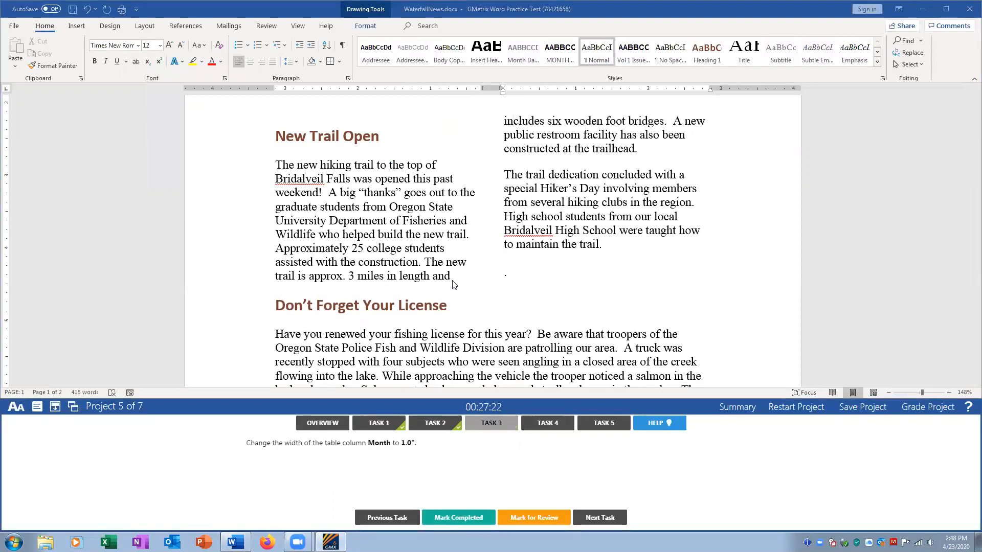
- Set the width of the Month column in the average temperatures table to 1.0", and mark Task 3 as completed
scroll(436, 260, "down", 4)
scroll(435, 260, "down", 8)
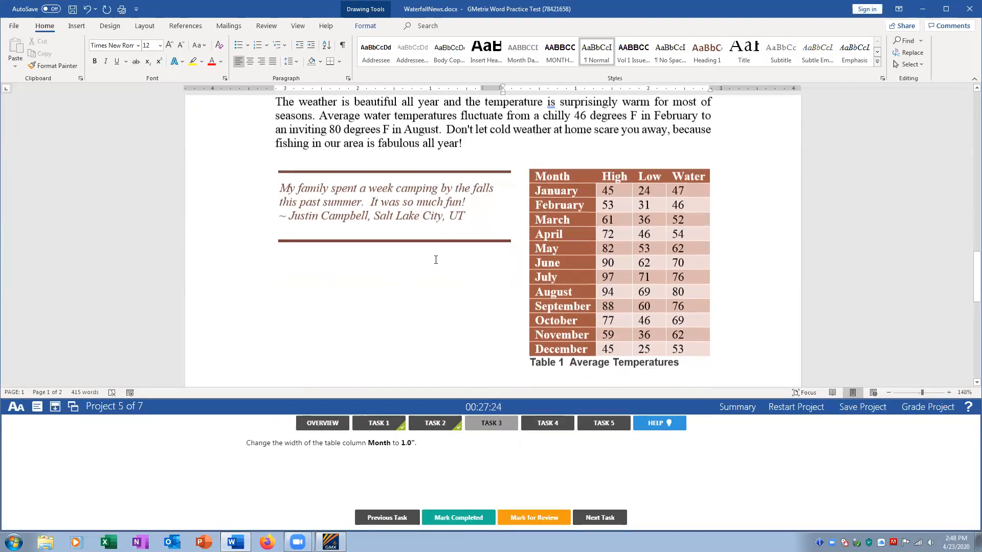
left_click(568, 175)
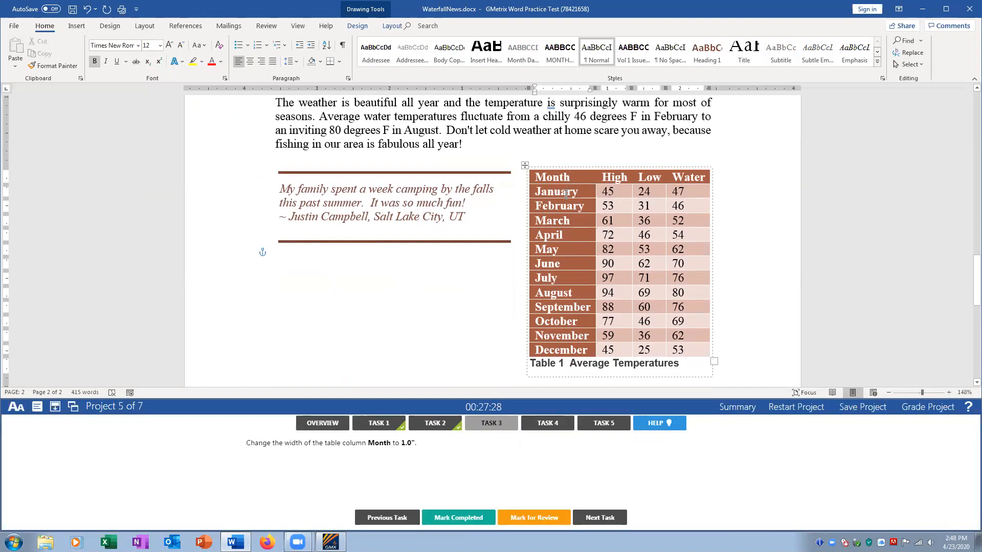
left_click(388, 27)
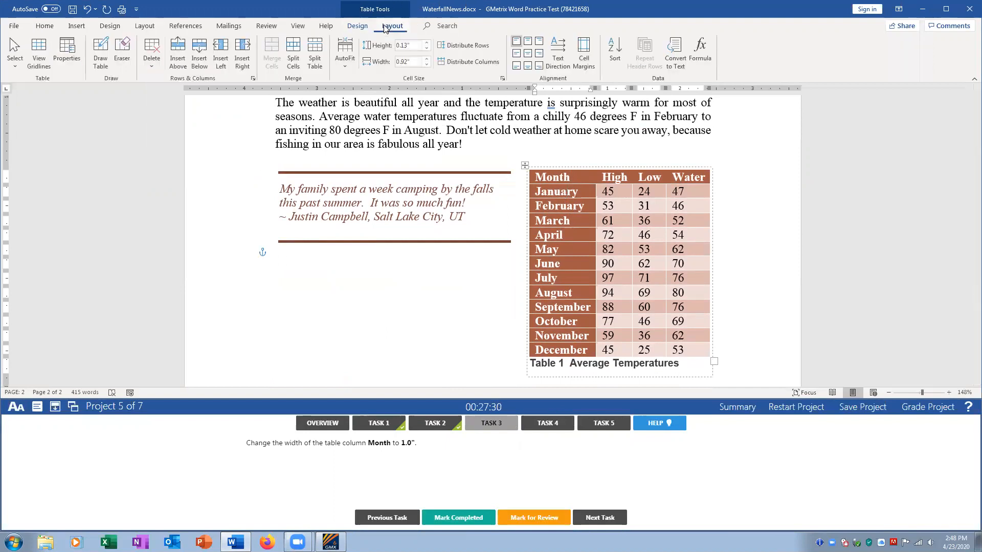
double_click(400, 62)
type("1.0")
key("shift+Tab")
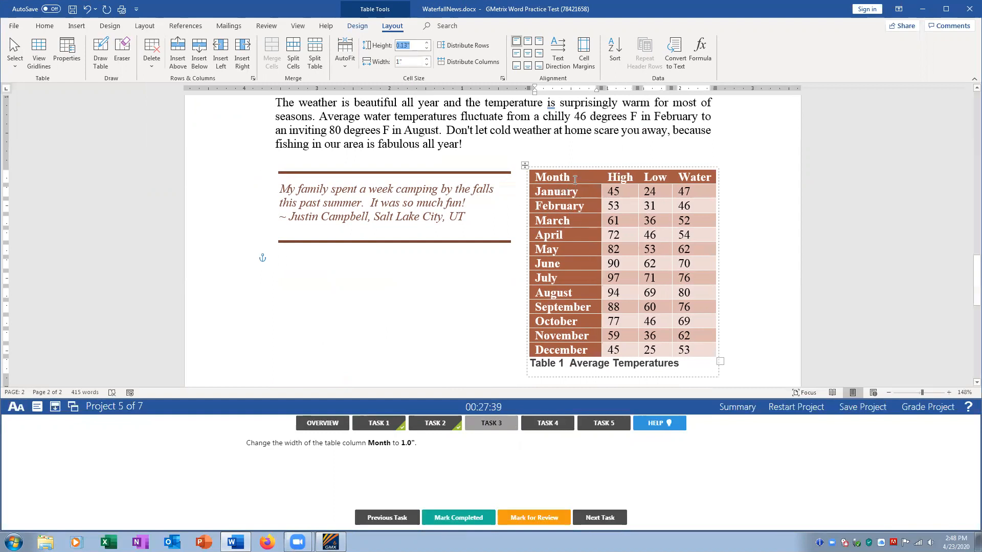
left_click(577, 190)
left_click(436, 521)
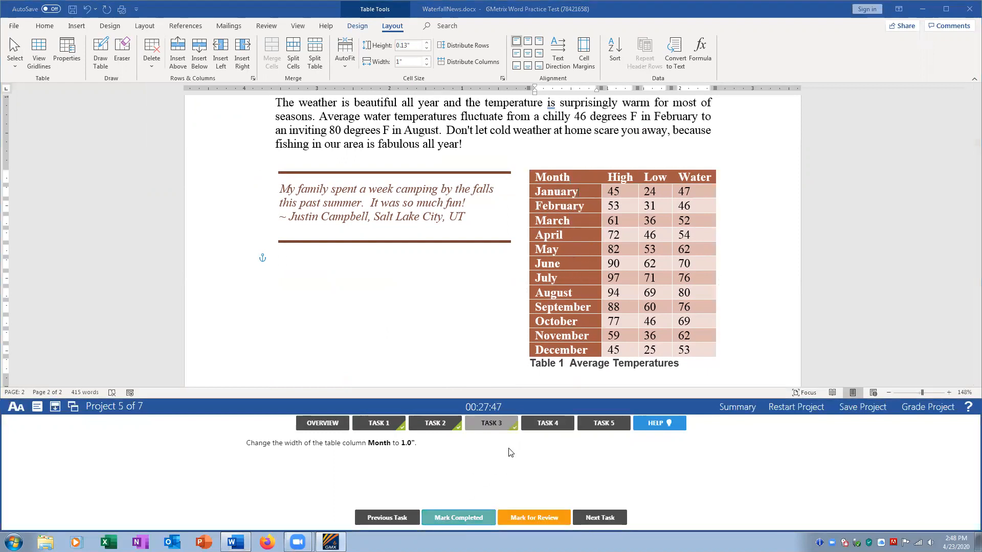
- Open Task 4, delete the stray mark below the last New Trail Open paragraph, and check the formatting marks there
left_click(536, 427)
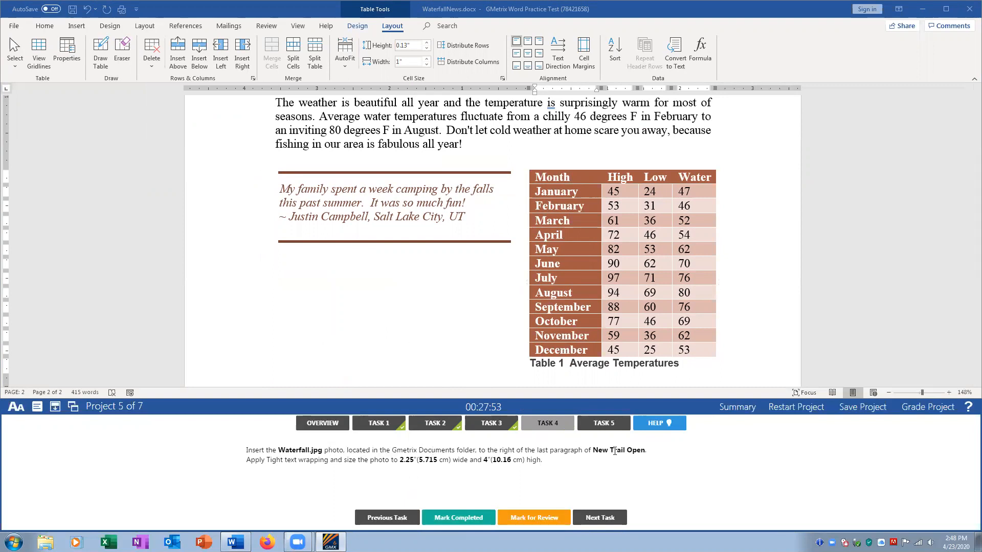
left_click(398, 143)
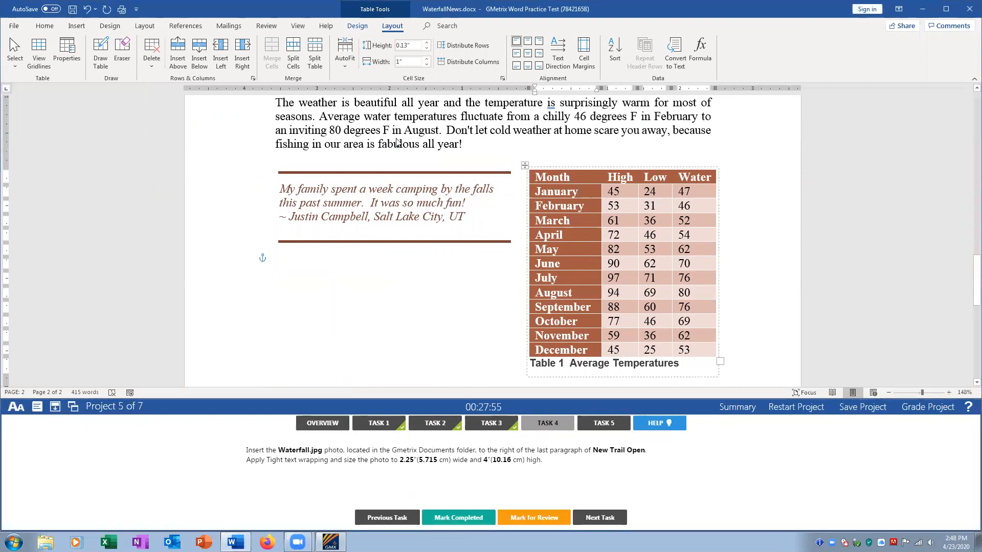
scroll(446, 154, "up", 15)
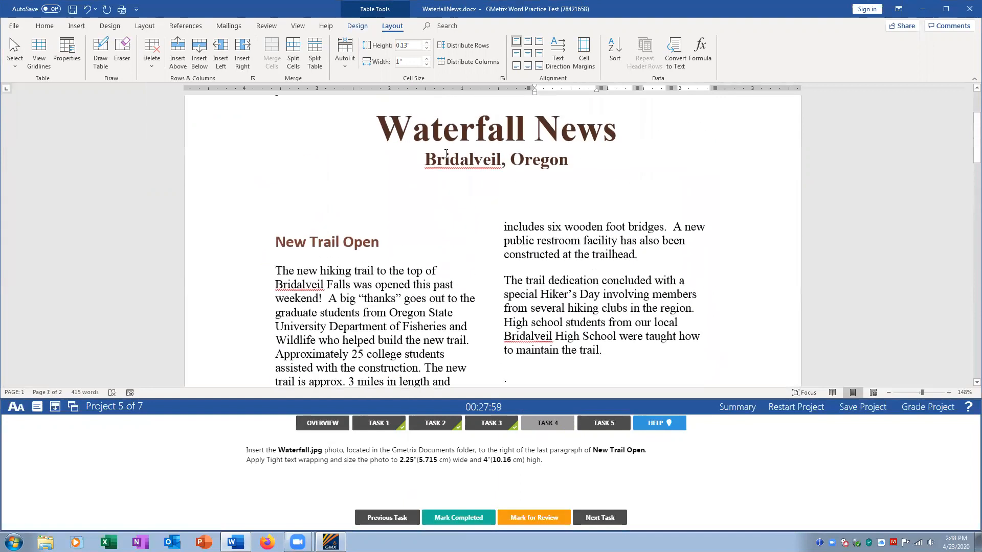
scroll(446, 154, "down", 2)
left_click(506, 276)
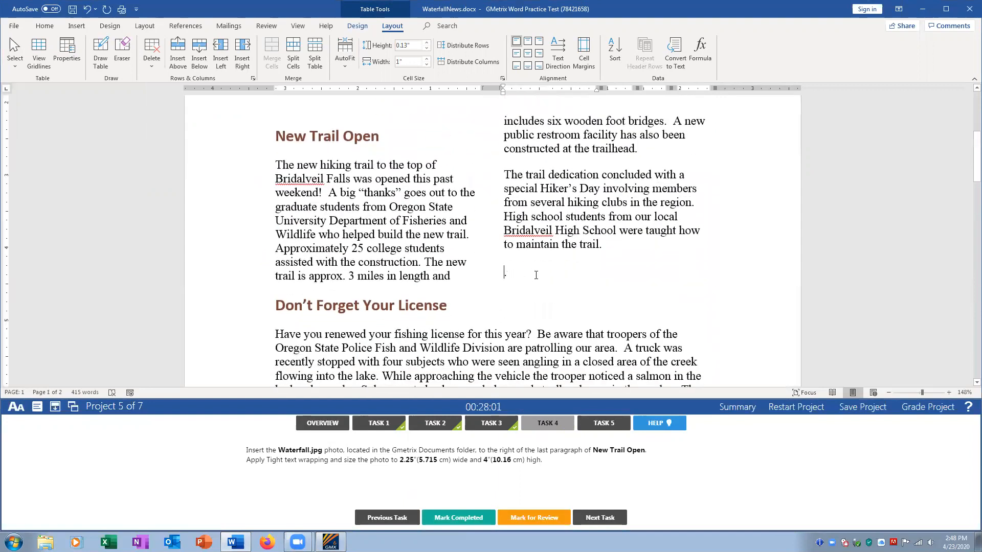
key("BackSpace")
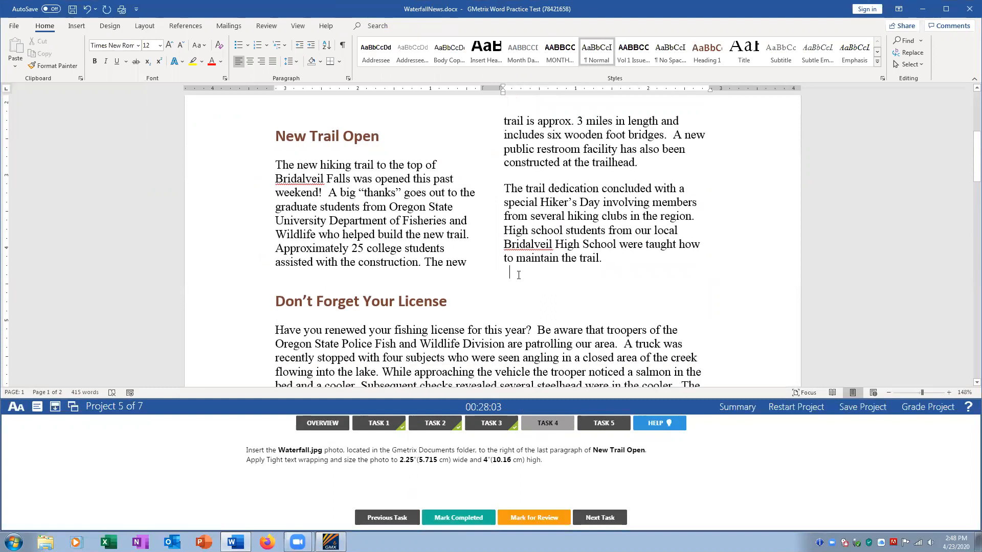
left_click(344, 49)
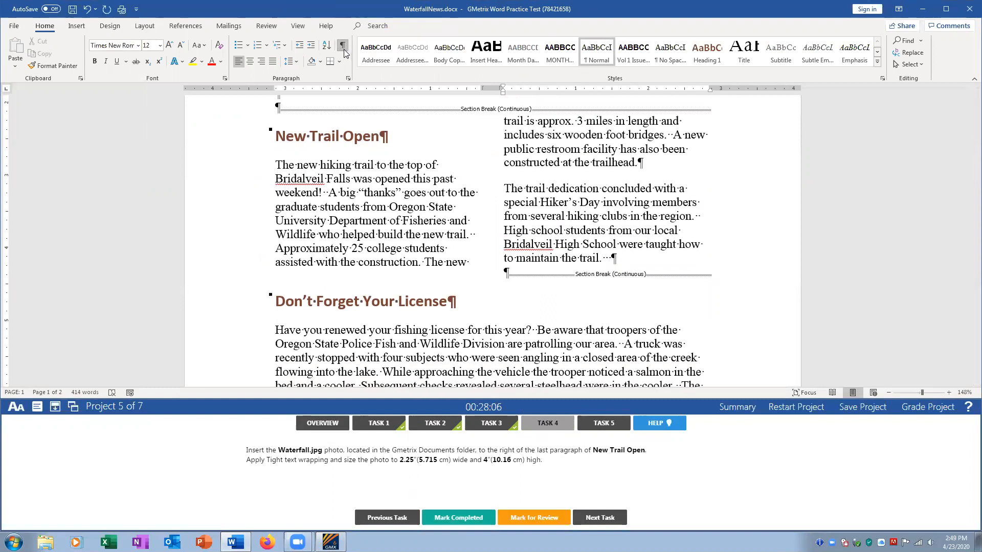
left_click(343, 49)
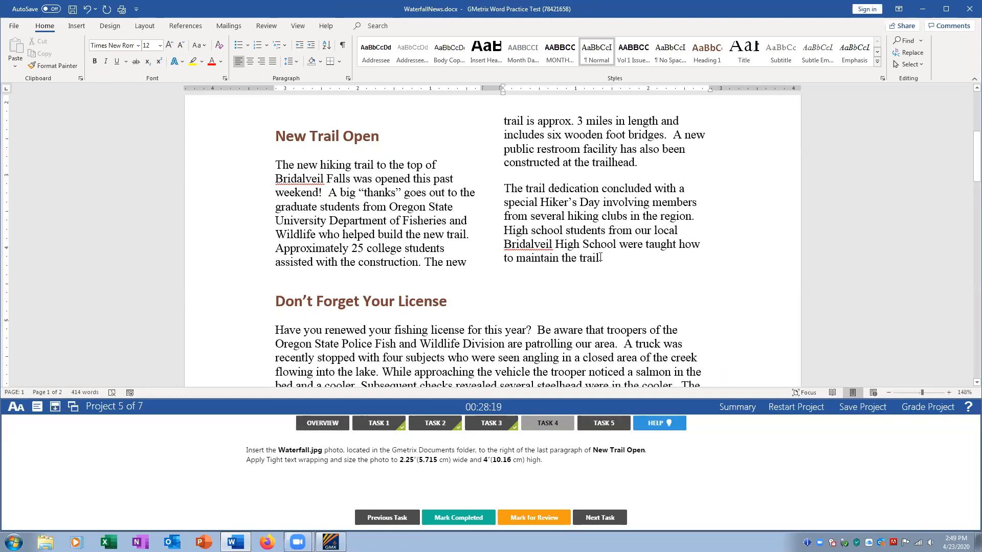
- Insert the picture Waterfall.jpg from the GMetrixTemplates documents folder after the last paragraph of New Trail Open
left_click(76, 26)
left_click(118, 51)
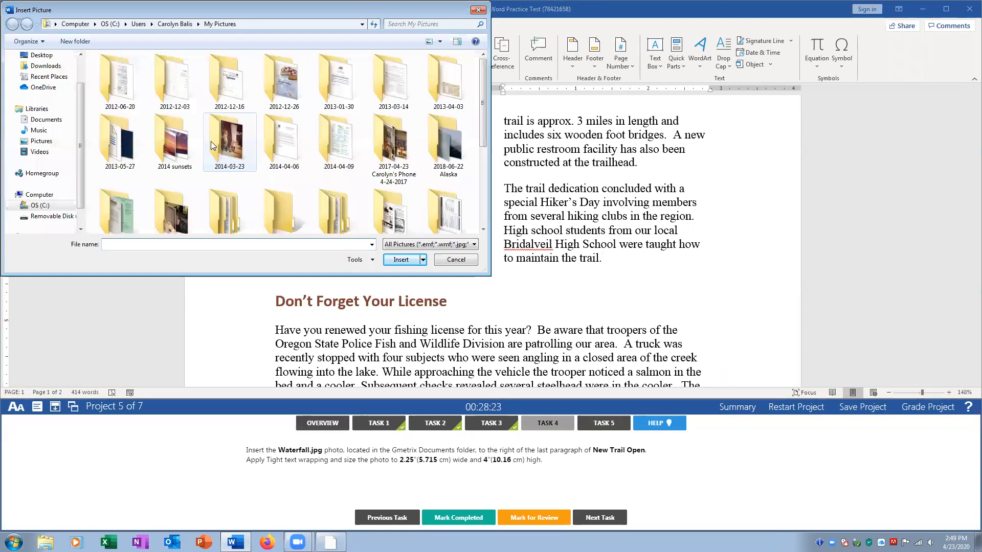
left_click(46, 120)
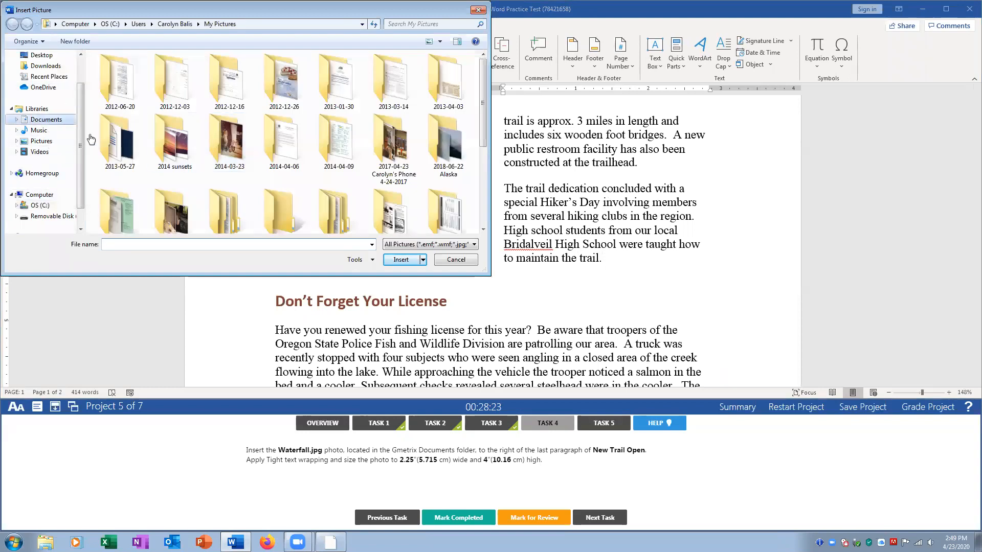
scroll(484, 122, "down", 3)
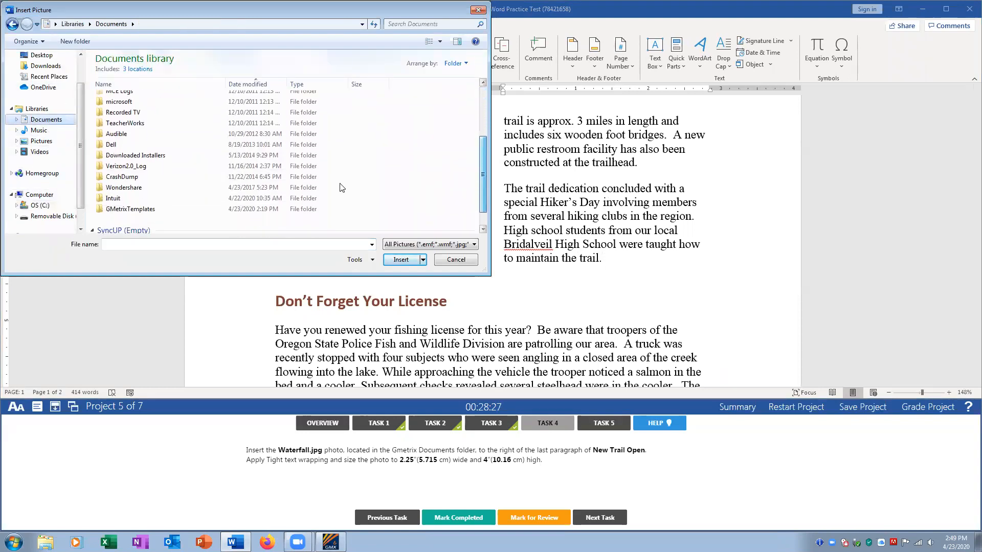
double_click(144, 212)
double_click(141, 110)
left_click(141, 110)
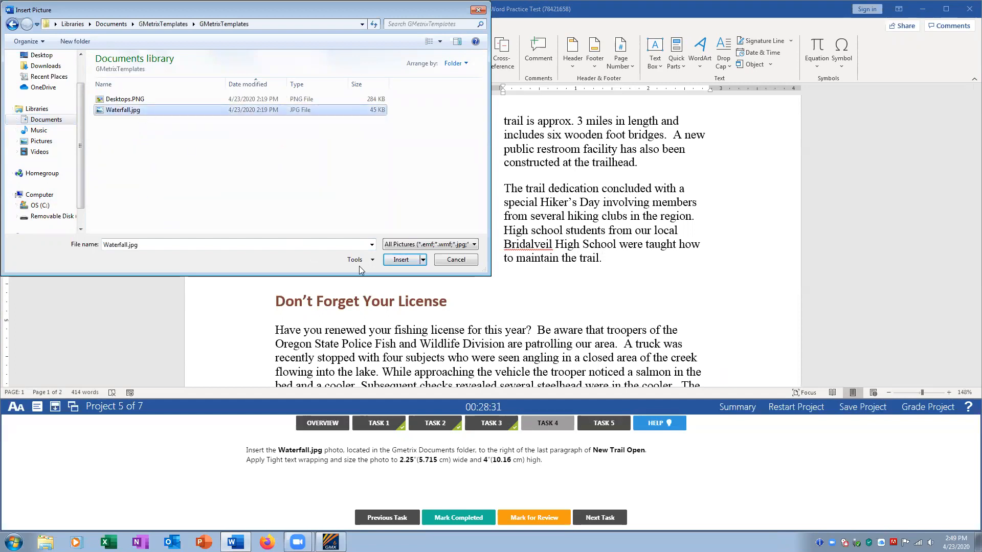
left_click(395, 261)
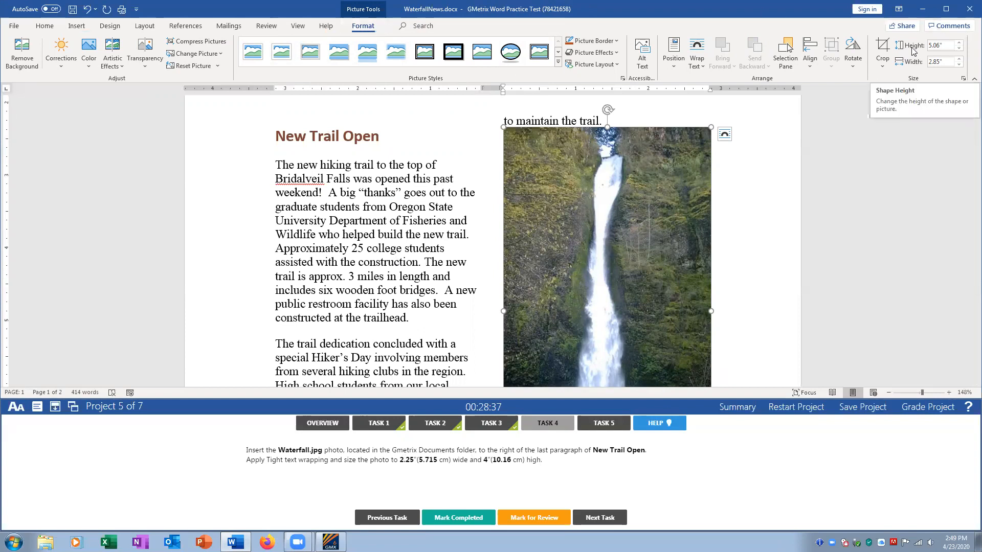
- Set the waterfall picture's height to 4" and its width to 2.25"
left_click(941, 45)
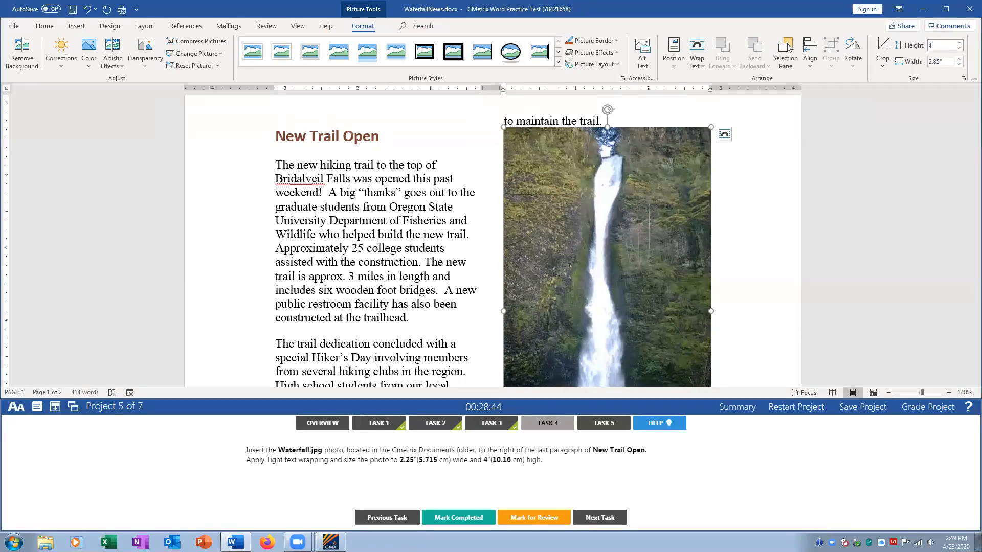
left_click(945, 61)
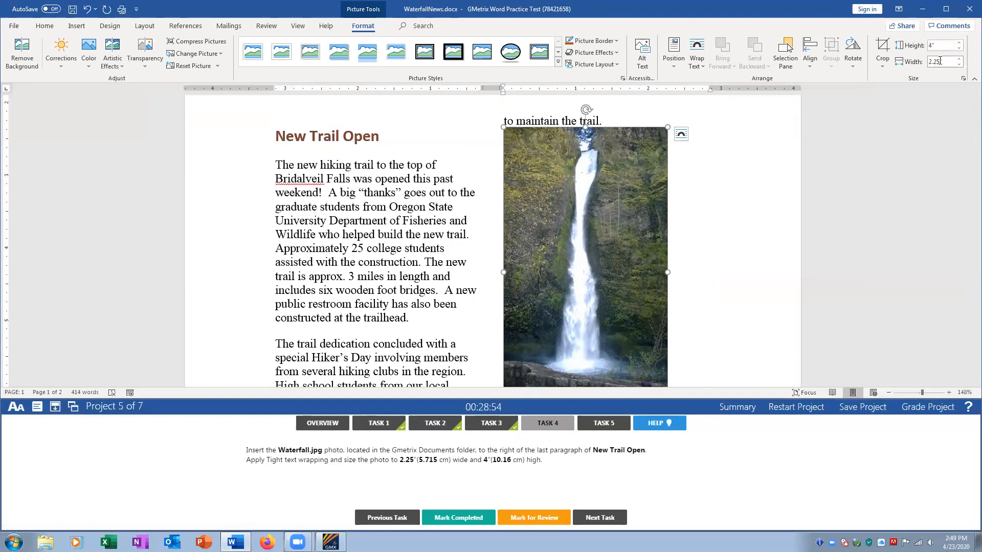
key("Return")
- Apply Tight text wrapping to the waterfall picture, check its placement beside the last paragraph, and mark Task 4 as completed
left_click(697, 54)
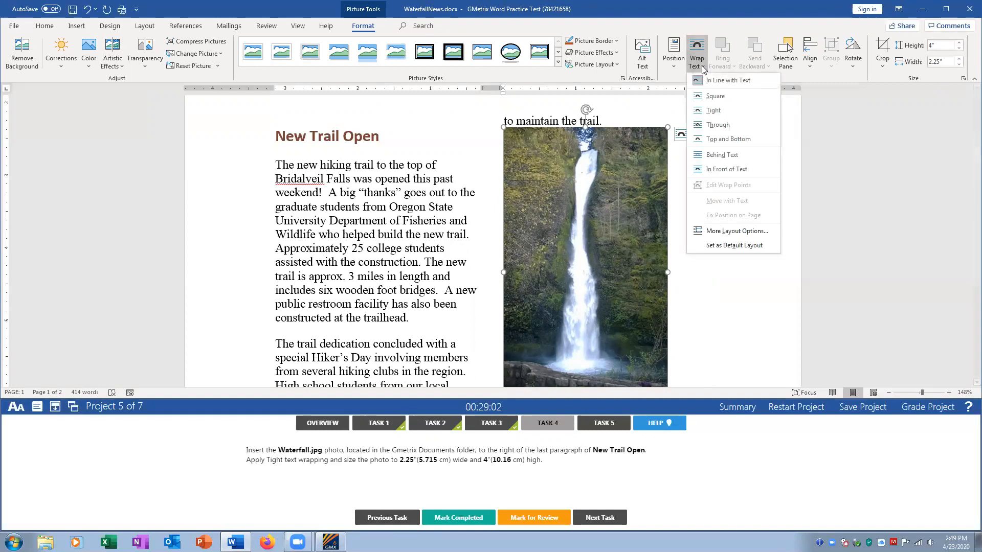
left_click(709, 112)
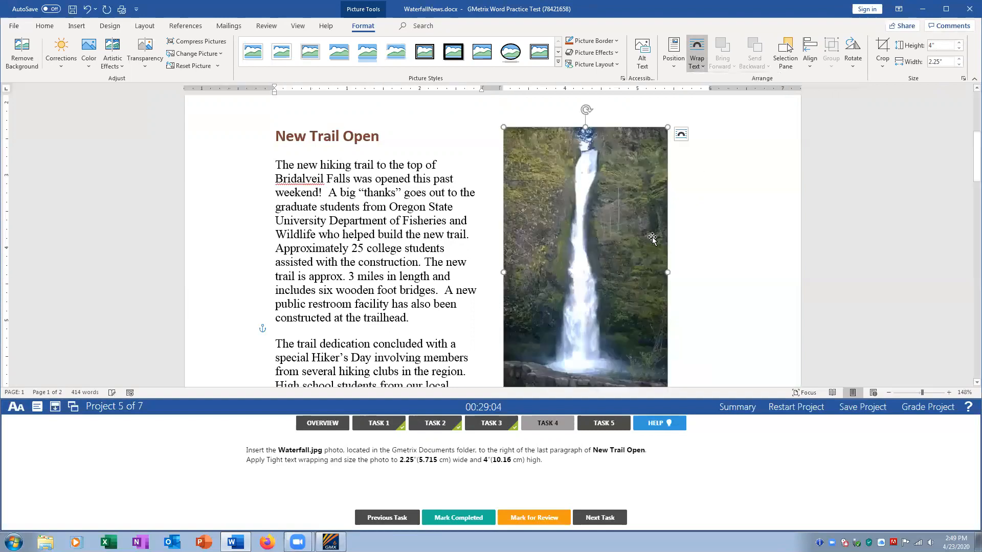
scroll(652, 238, "down", 3)
scroll(651, 237, "up", 4)
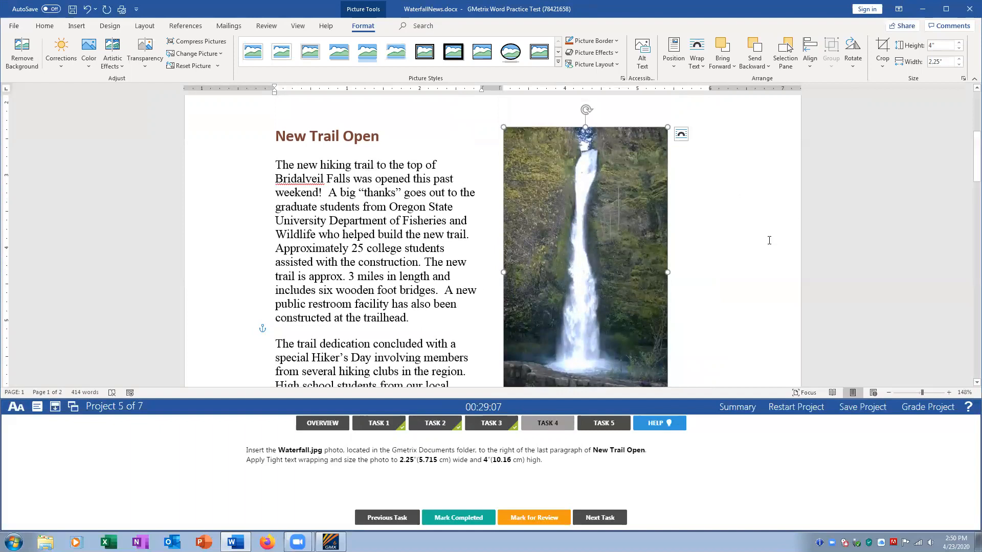
left_click(737, 241)
scroll(736, 244, "down", 3)
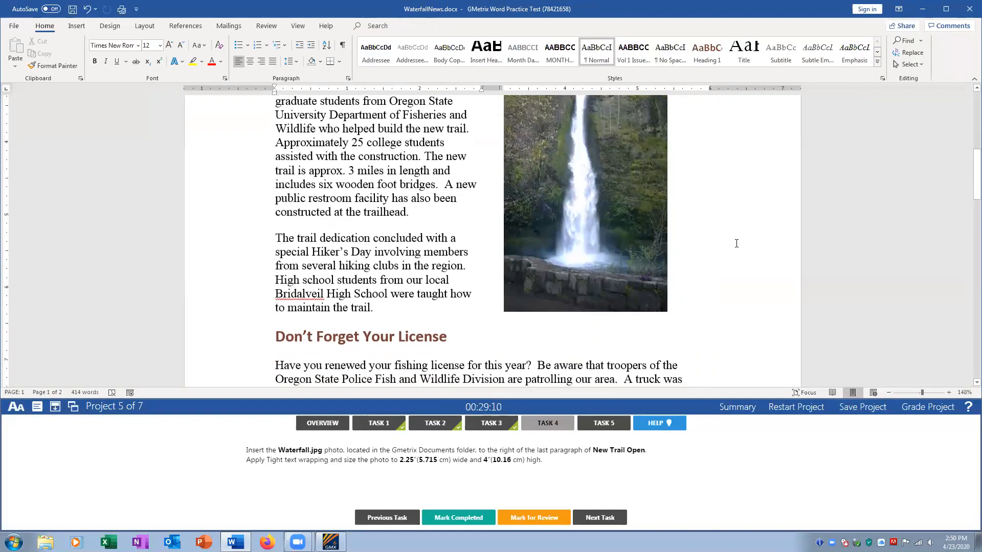
left_click(467, 518)
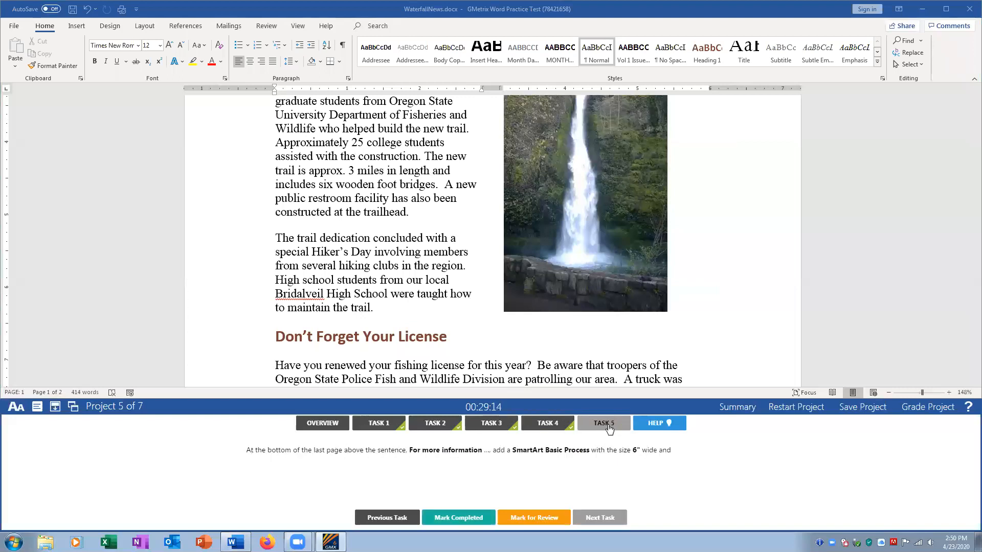
- Insert a Basic Process SmartArt graphic in the blank line above the "For more information" sentence on the last page
left_click(406, 271)
scroll(404, 270, "down", 15)
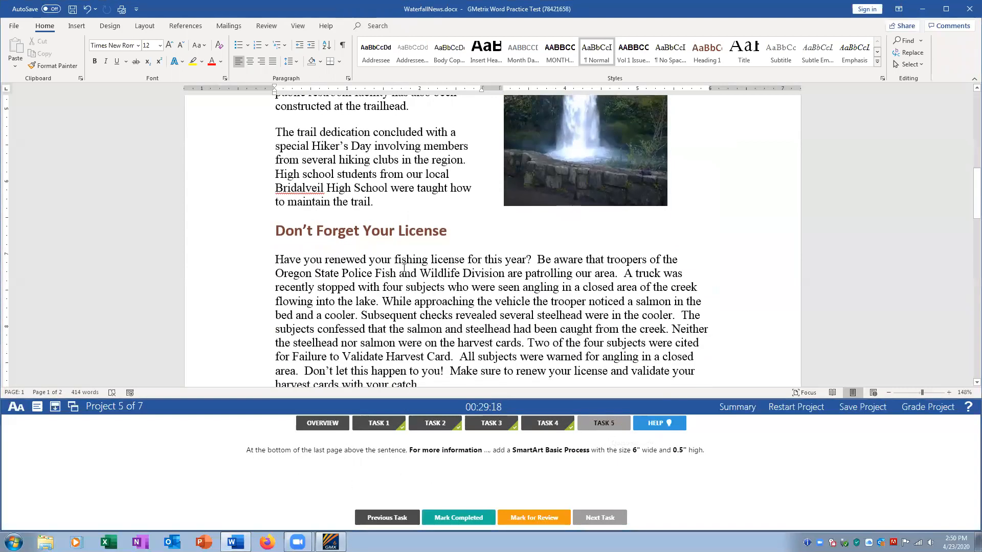
scroll(404, 268, "down", 10)
scroll(396, 267, "up", 1)
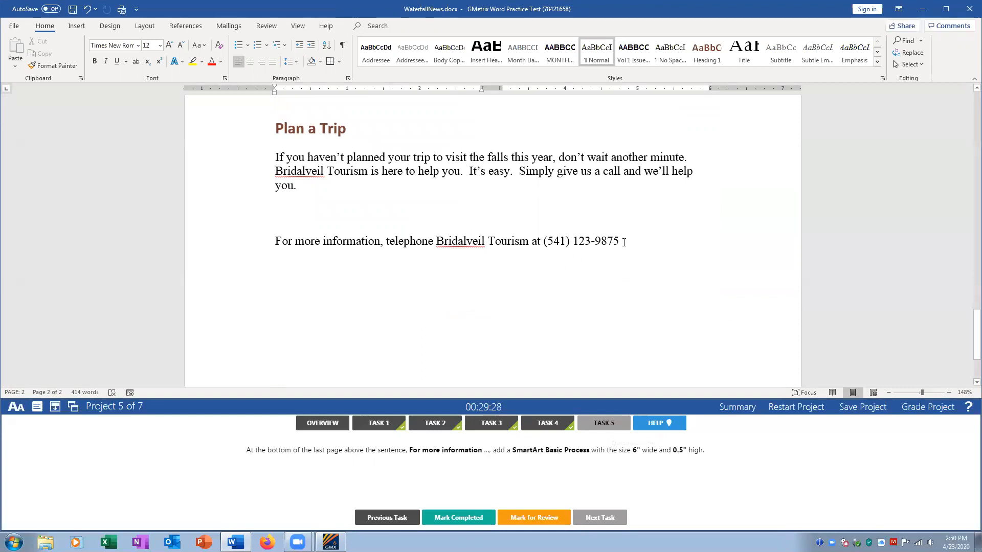
left_click(624, 242)
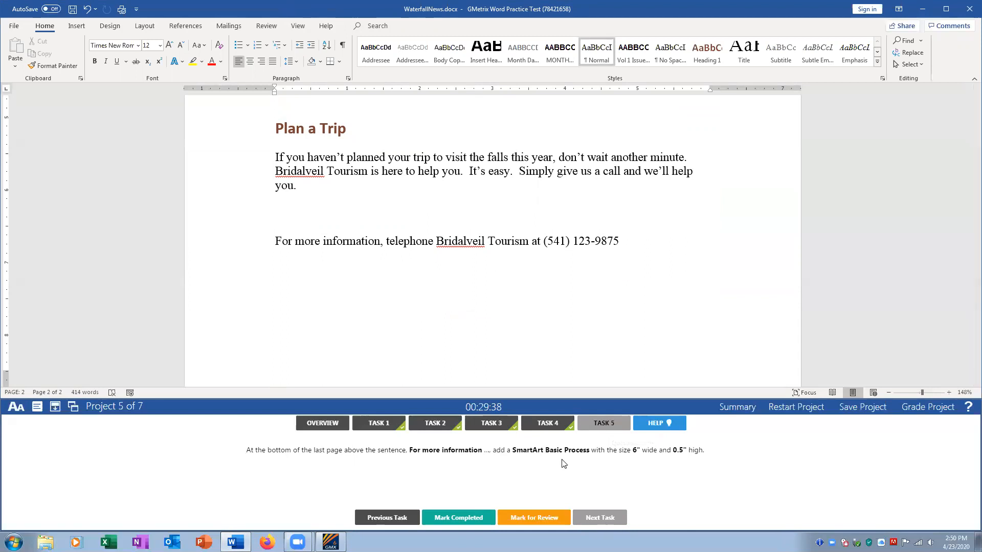
left_click(77, 27)
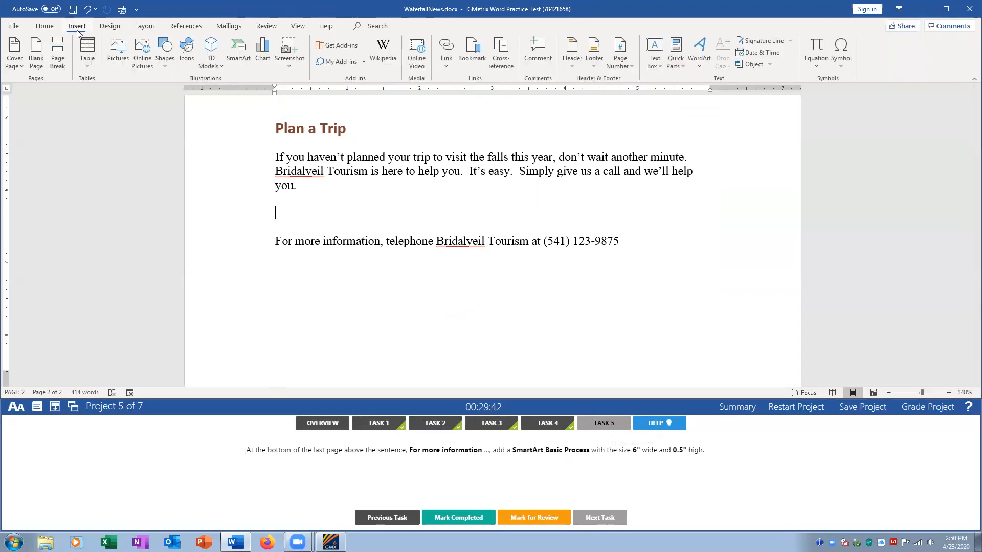
left_click(239, 51)
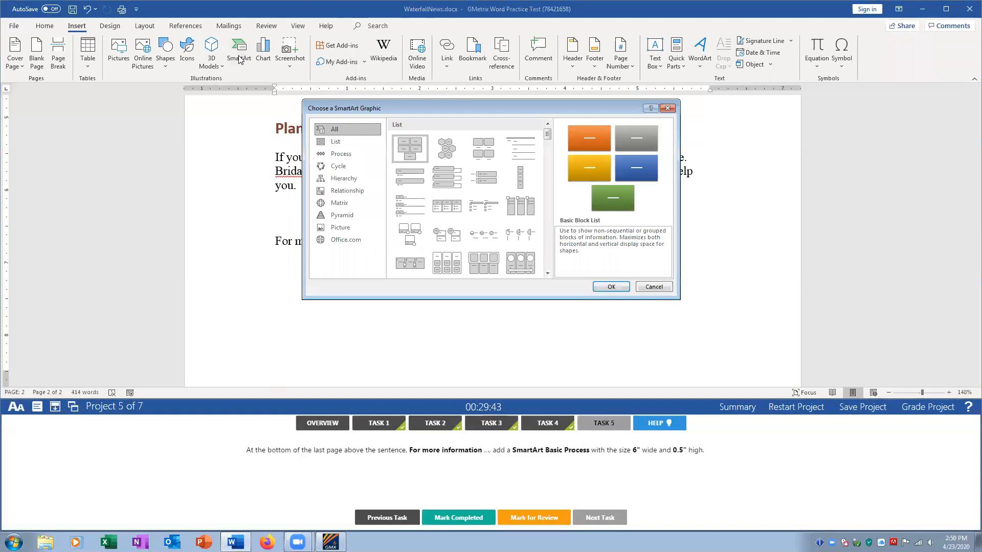
left_click(336, 158)
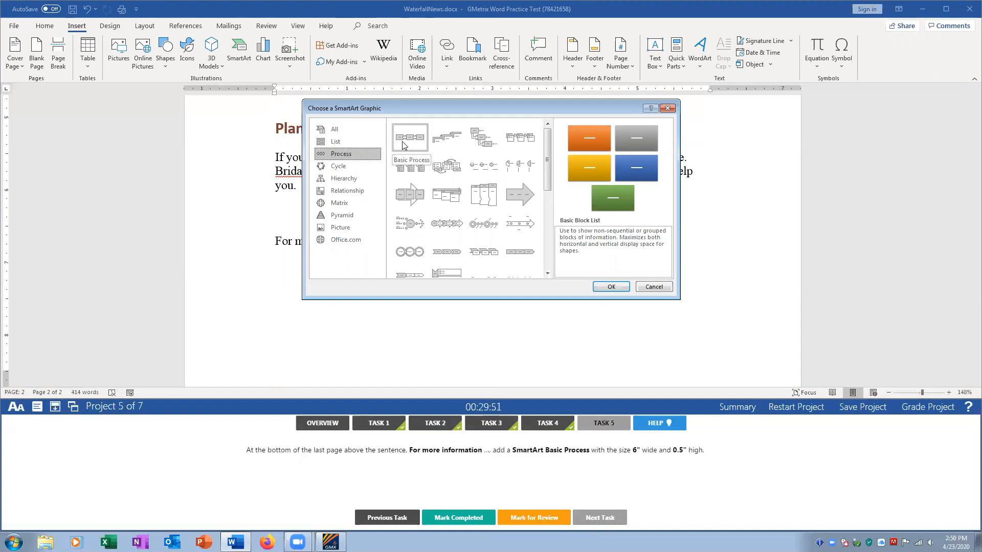
left_click(335, 131)
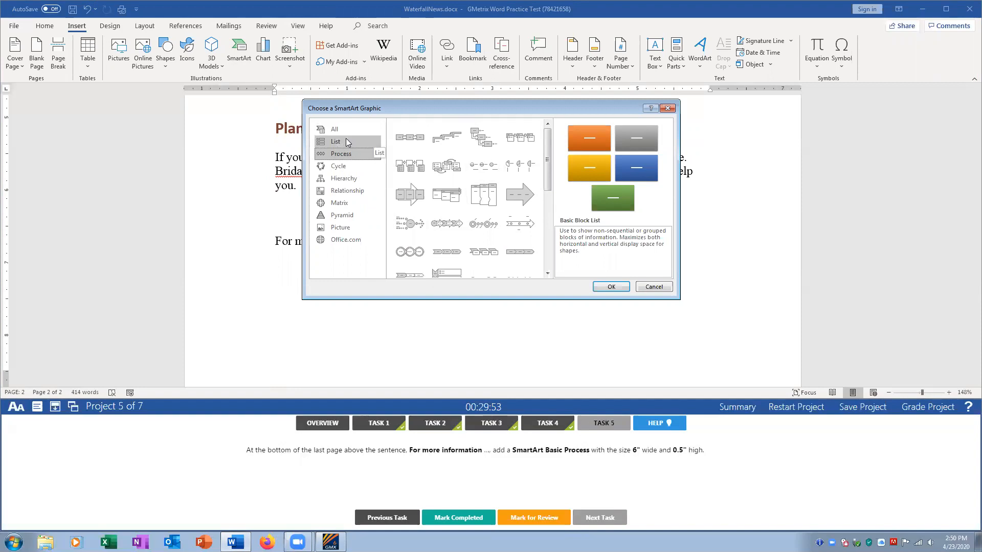
left_click(338, 153)
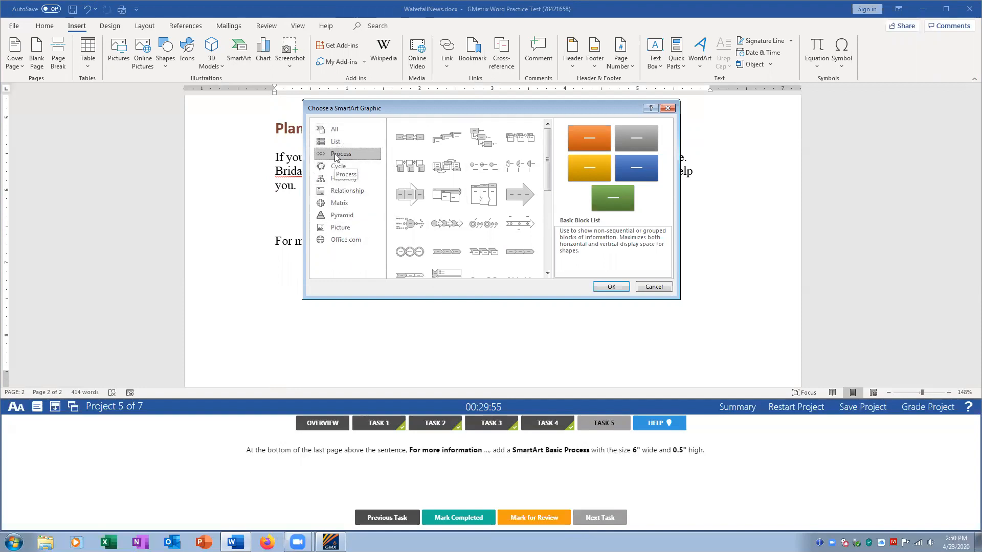
left_click(409, 142)
left_click(621, 287)
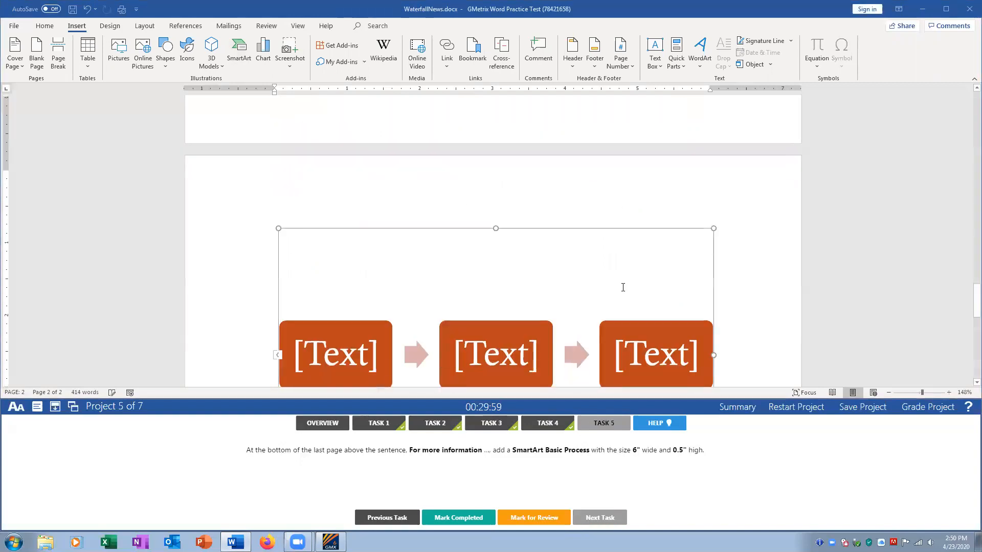
- Set the height of the Basic Process SmartArt graphic to 0.5" and check its width and placement
scroll(623, 287, "down", 10)
scroll(643, 284, "down", 5)
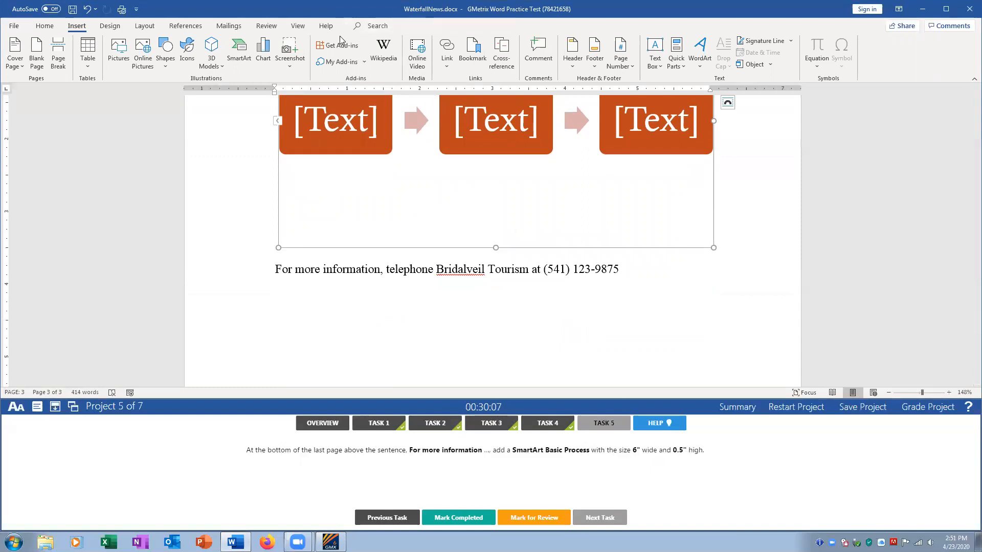
left_click(404, 183)
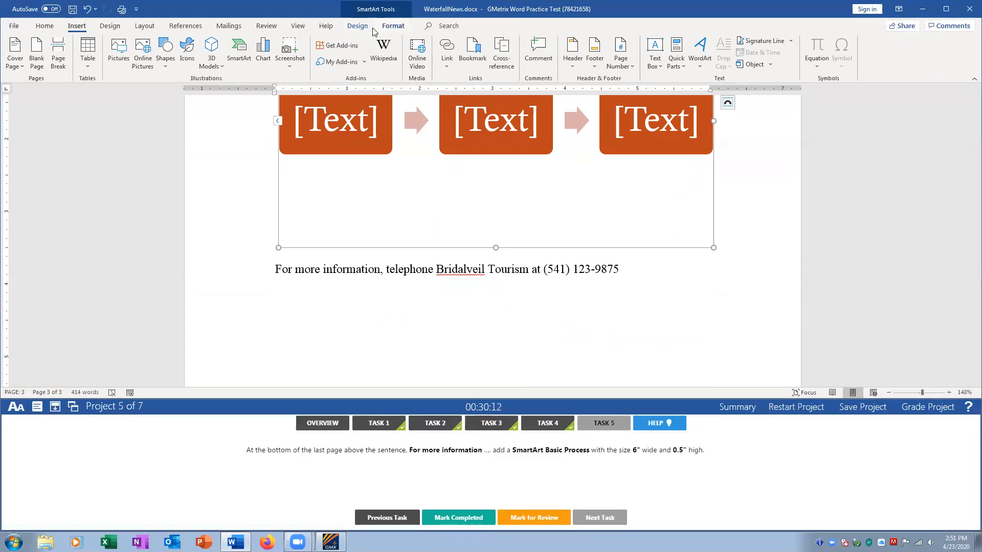
left_click(394, 25)
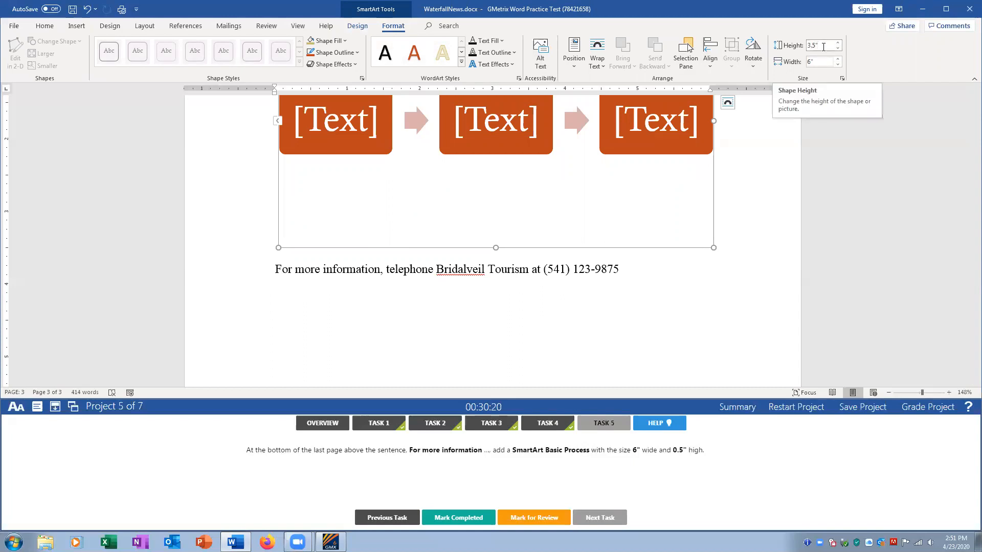
left_click(823, 47)
type("0.")
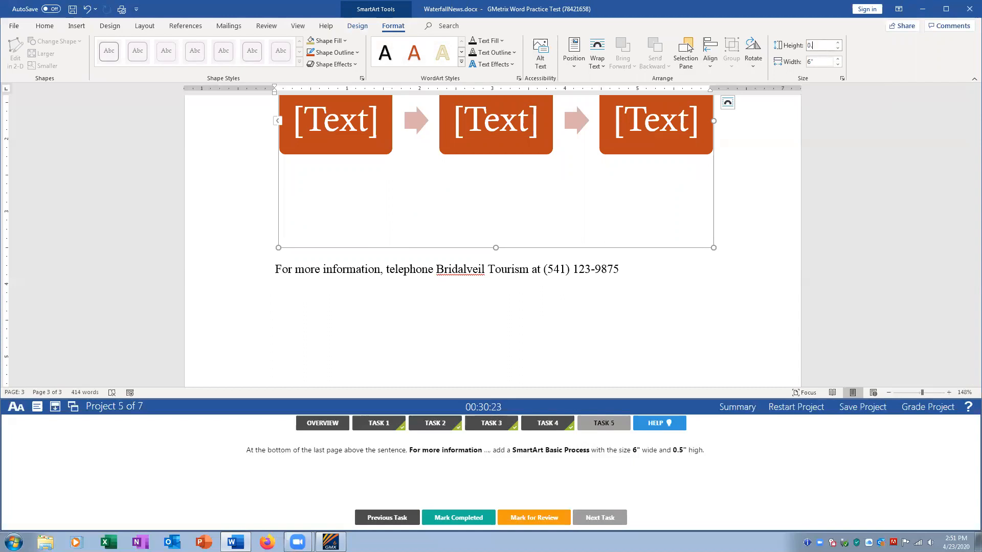
type("5")
left_click(818, 62)
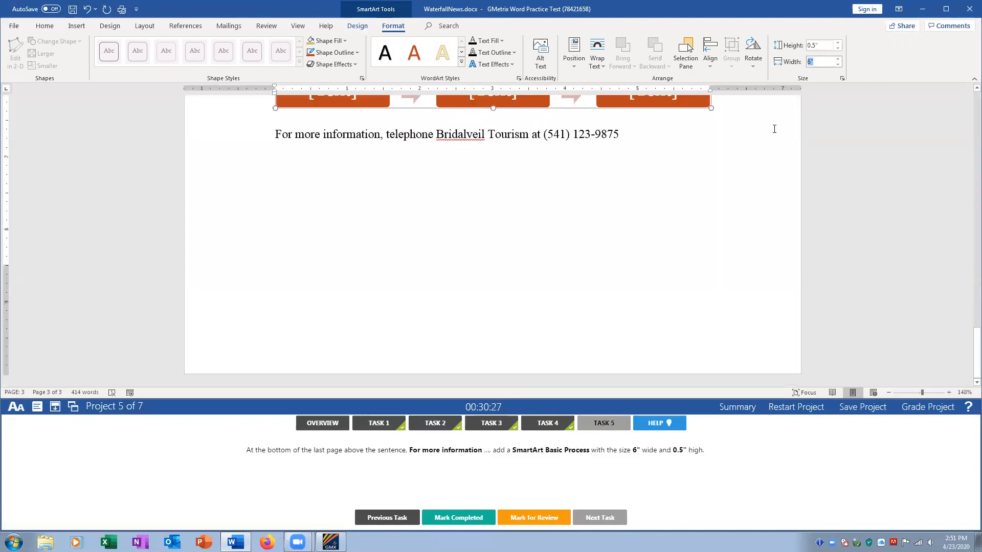
left_click(693, 206)
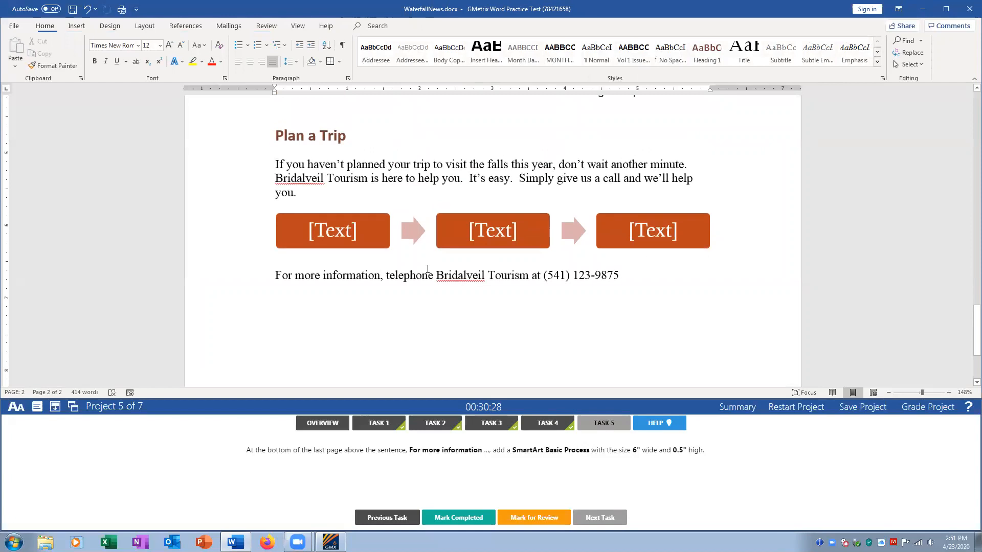
left_click(660, 229)
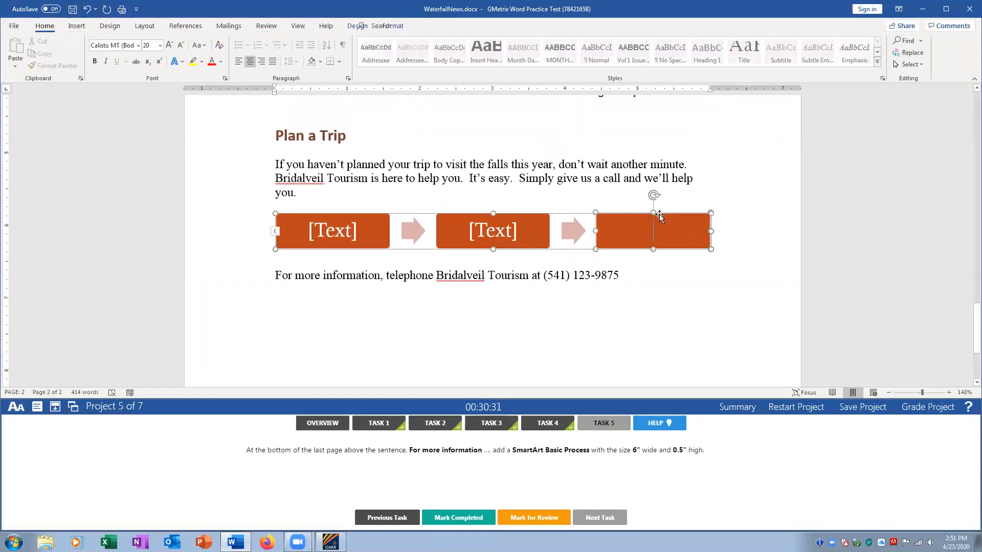
- Check the Basic Process SmartArt graphic's height and width, dismiss the webcam notification, and deselect the graphic
left_click(565, 213)
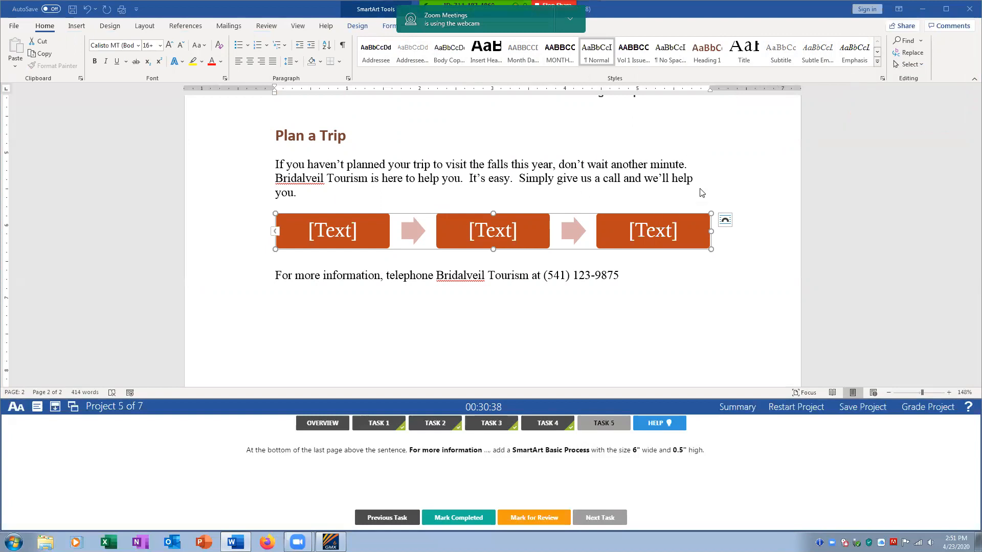
left_click(387, 27)
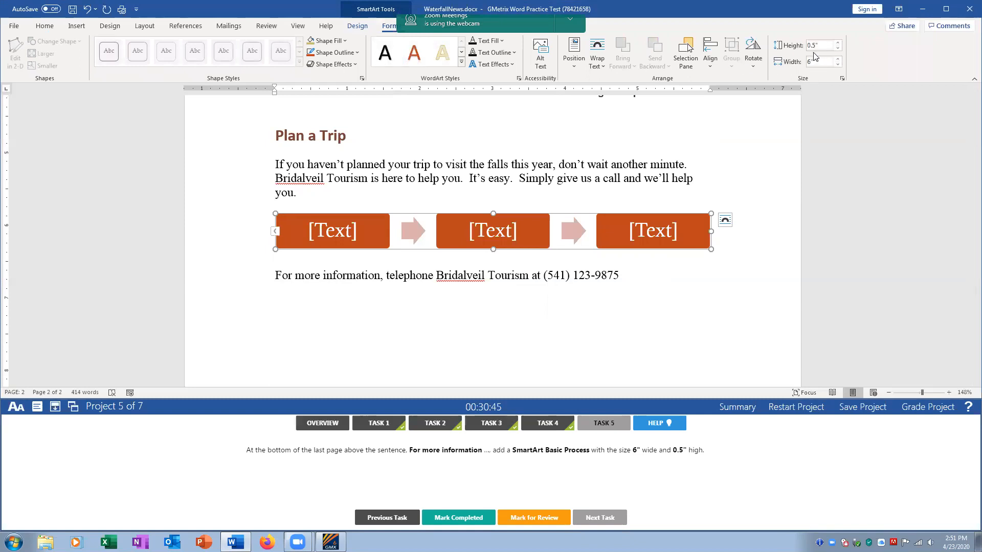
left_click(570, 20)
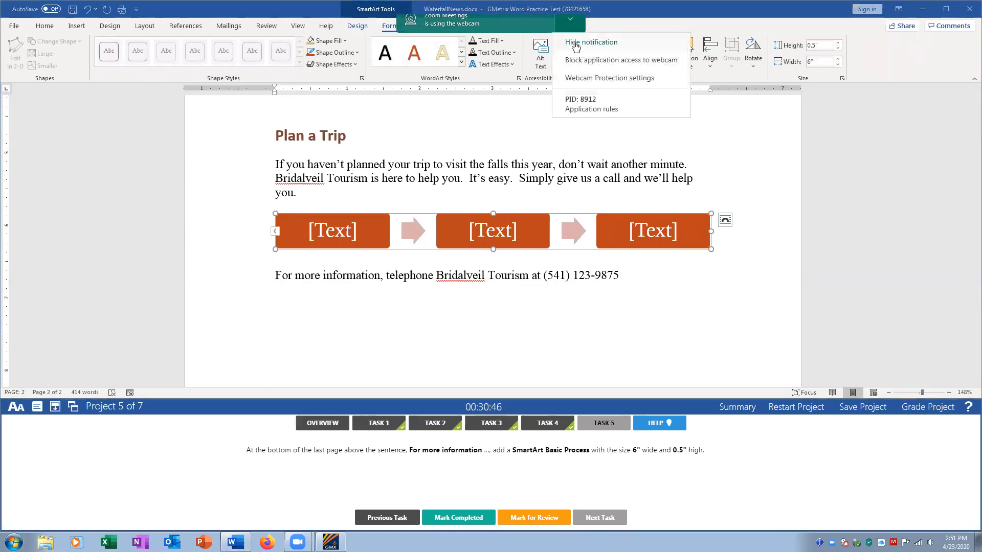
left_click(576, 44)
left_click(659, 306)
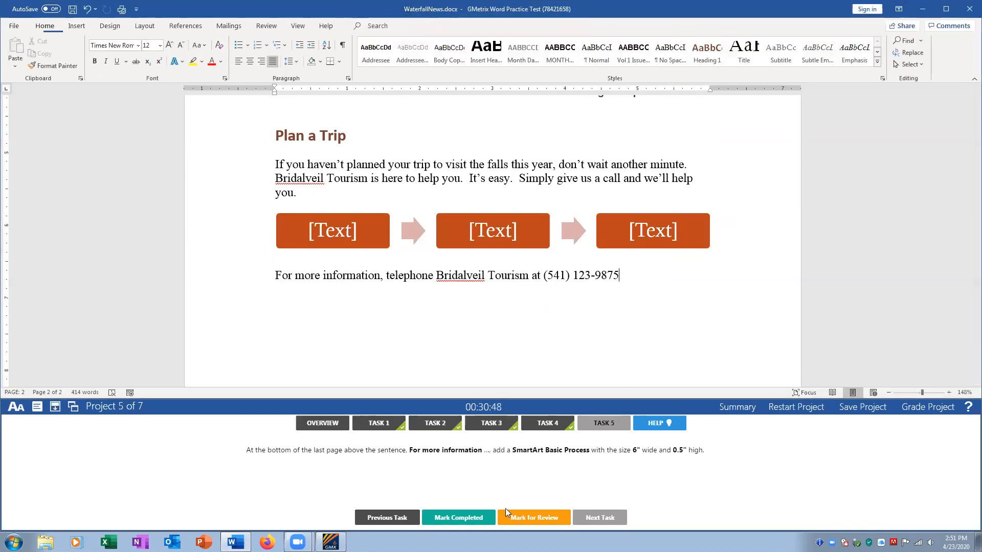
- Submit Project 5 for grading, and read the overview and Task 1 instructions of Project 6
left_click(944, 412)
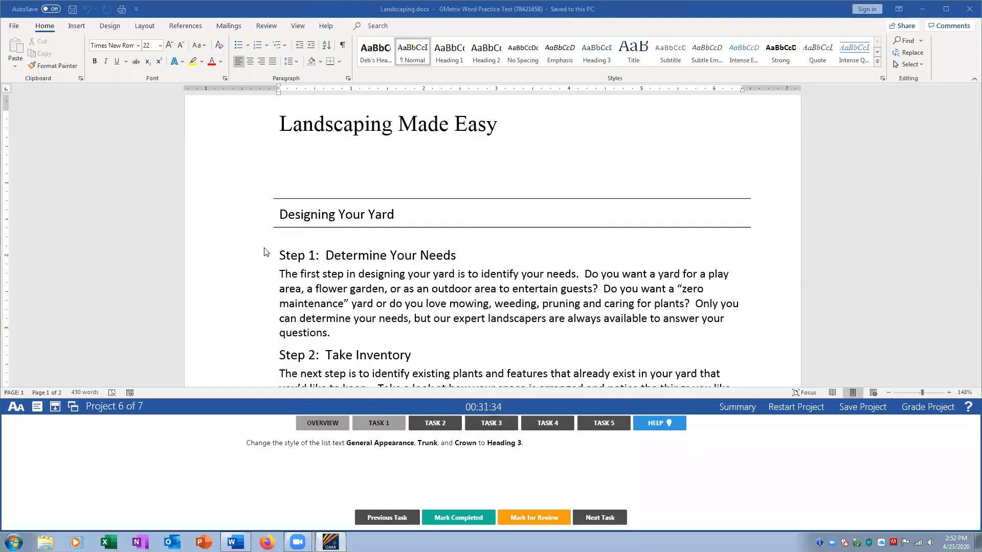
left_click(313, 426)
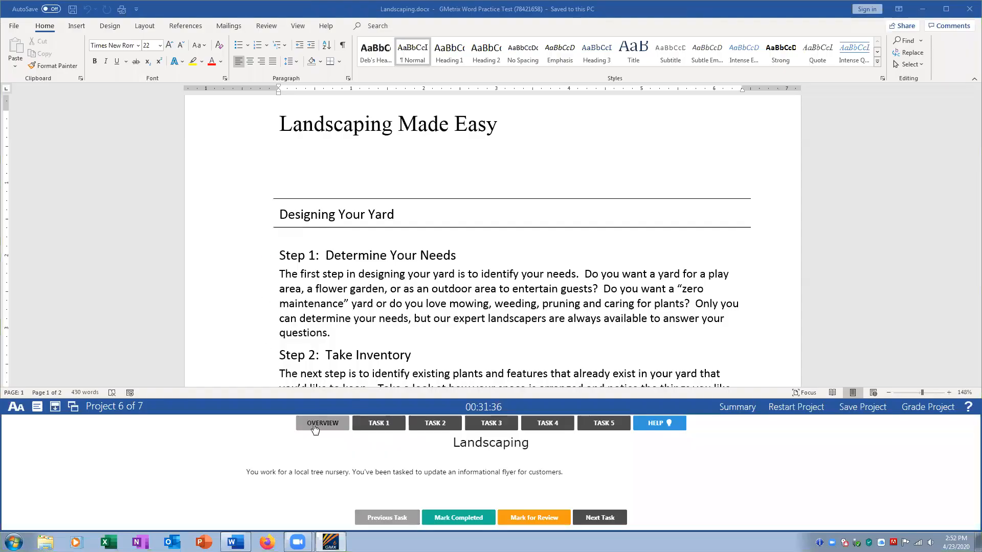
left_click(388, 425)
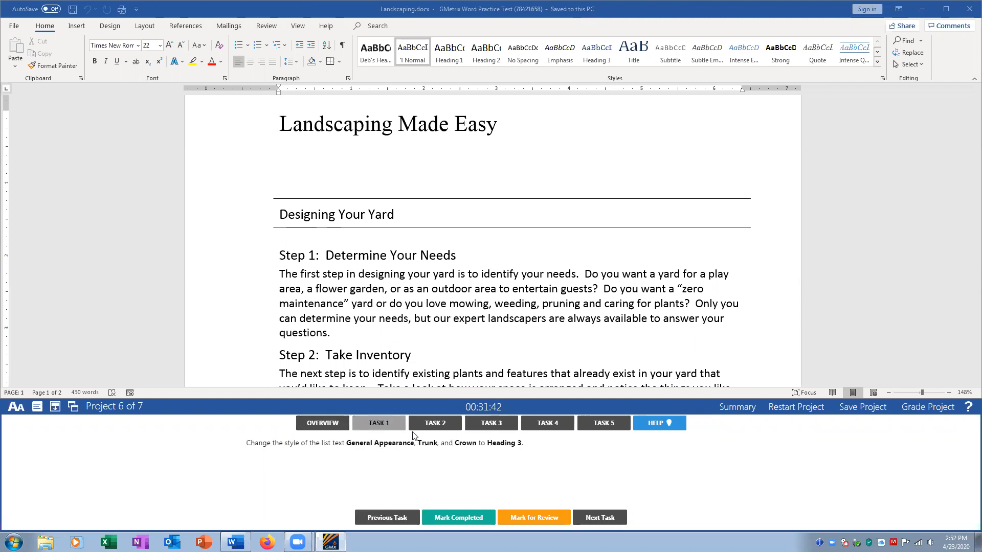
- Apply the Heading 3 style to the list headings General Appearance, Trunk, and Crown below Choosing a Tree
scroll(426, 325, "down", 4)
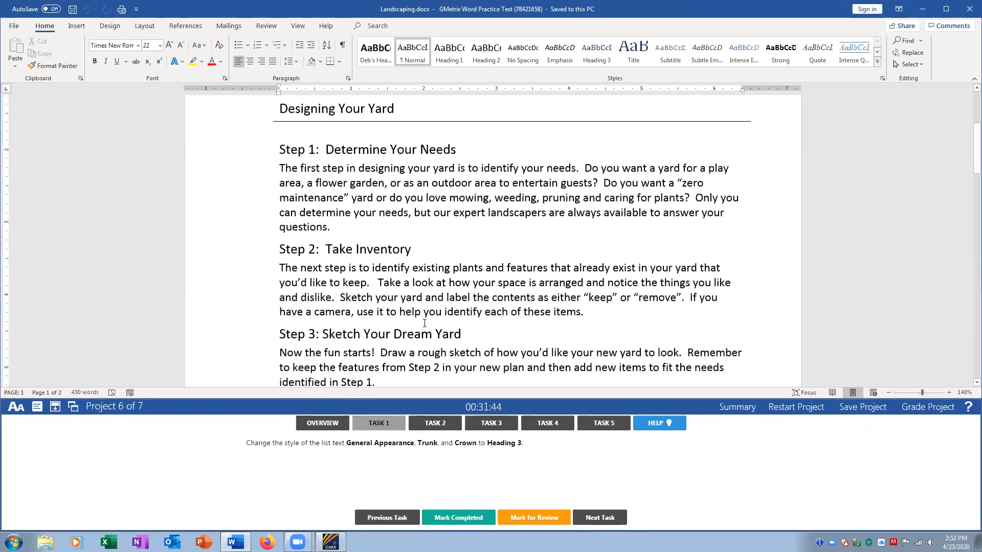
scroll(424, 322, "down", 5)
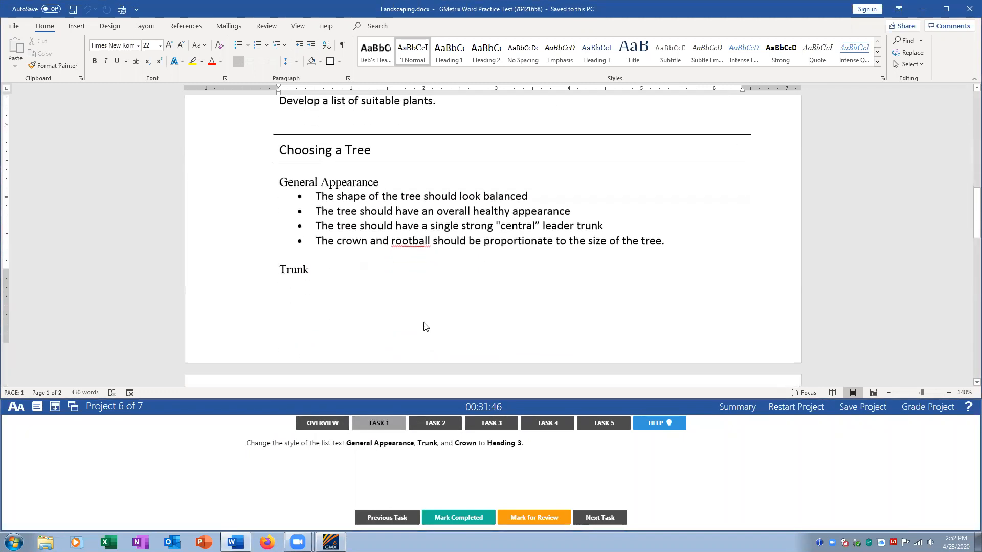
left_click_drag(281, 197, 379, 196)
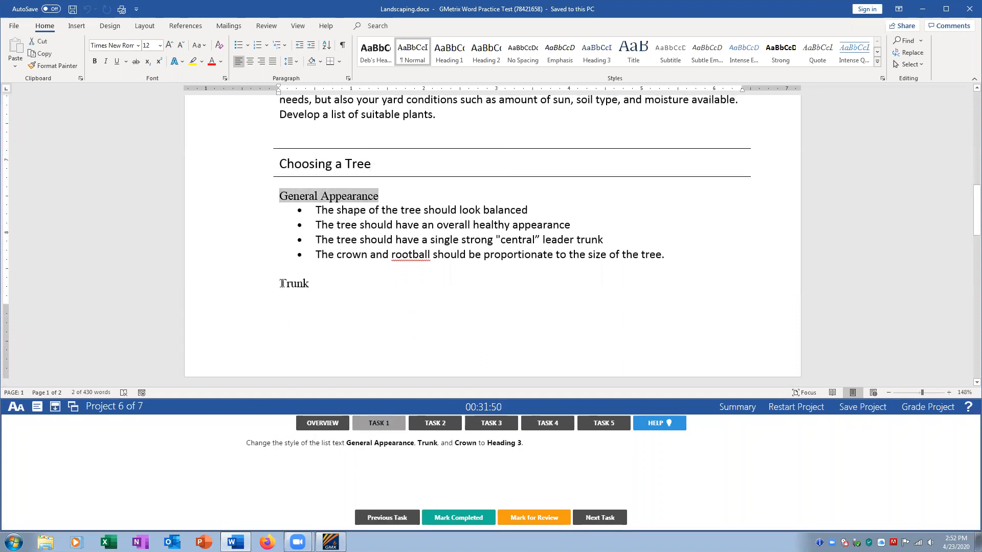
left_click_drag(282, 283, 314, 284)
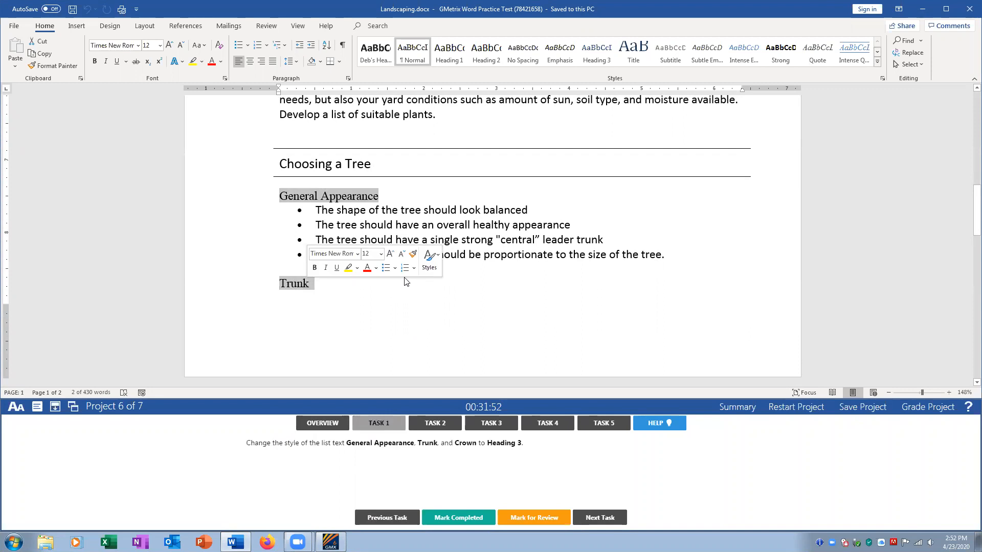
scroll(404, 276, "down", 1)
scroll(404, 276, "down", 3)
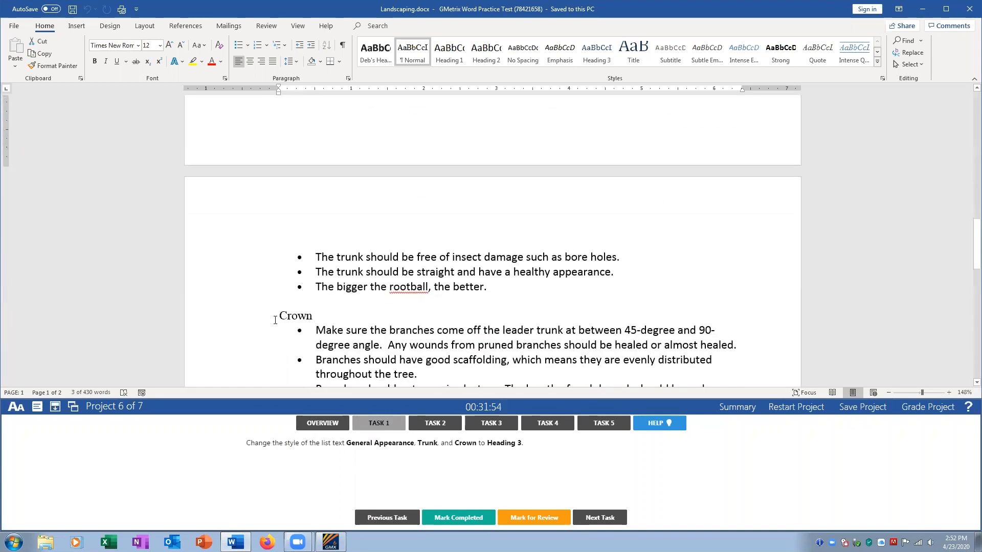
left_click_drag(278, 316, 317, 317)
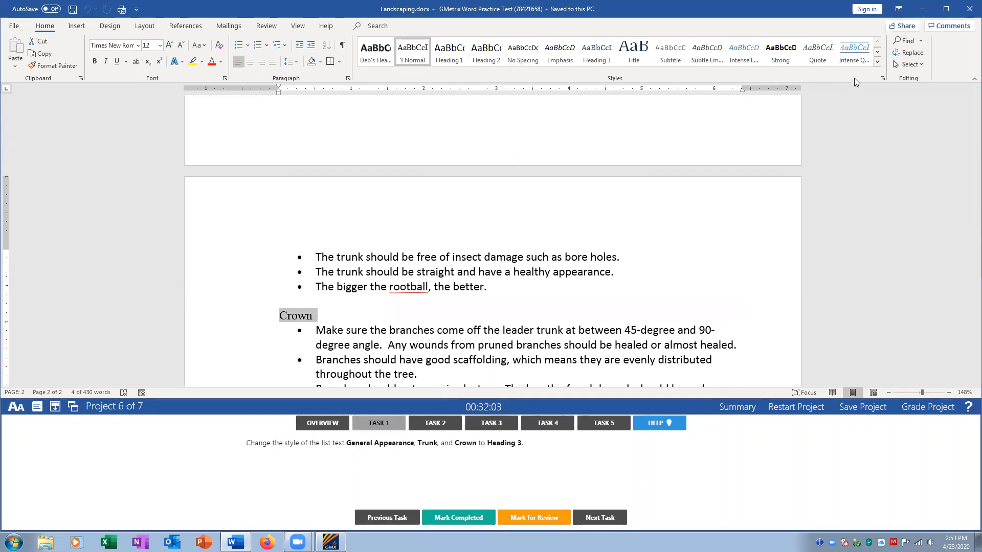
left_click(596, 57)
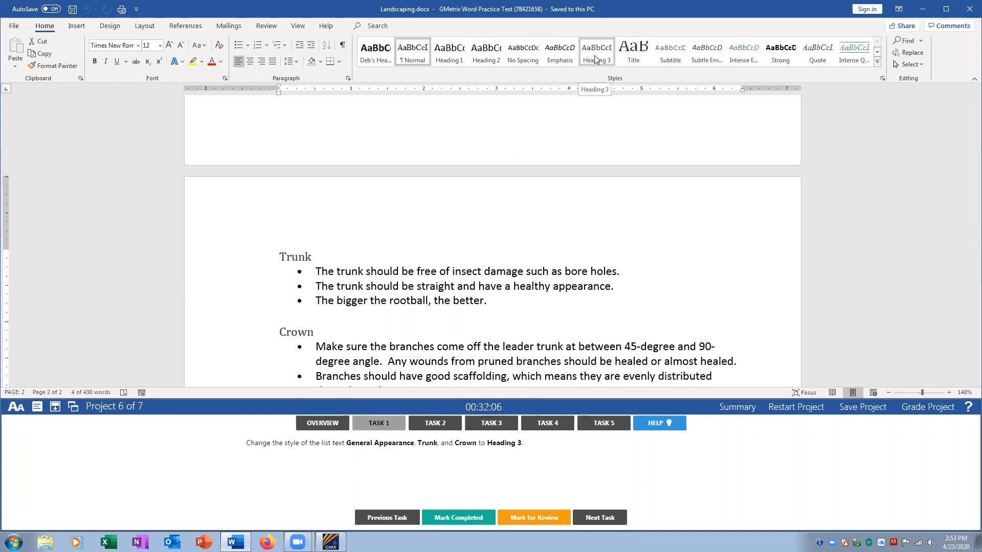
left_click(595, 59)
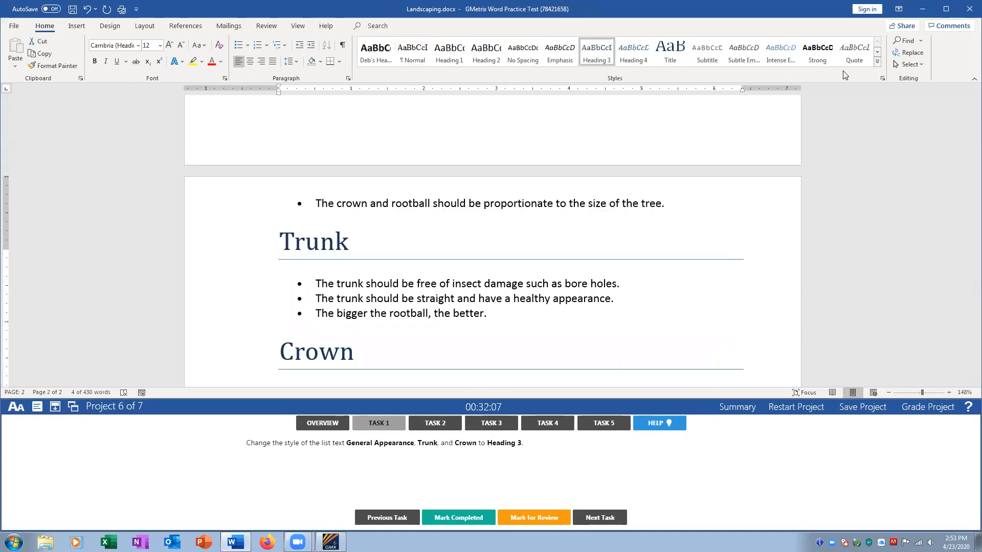
left_click(877, 62)
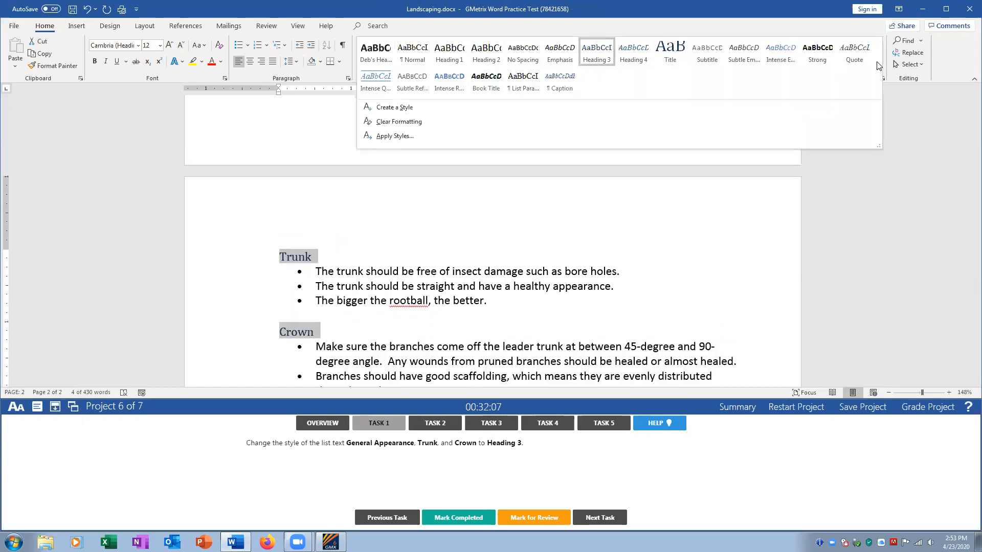
left_click(604, 51)
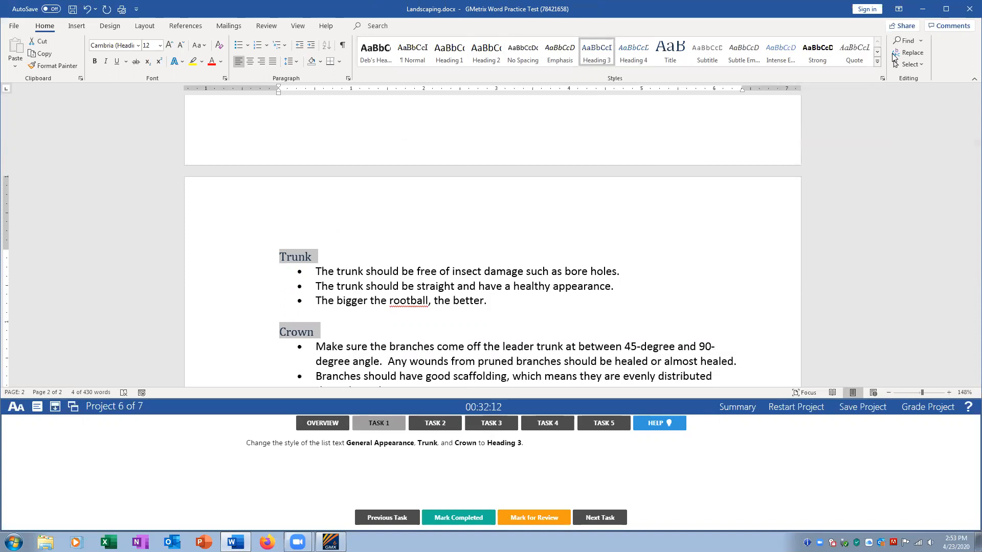
- Check the restyled Trunk and Crown headings and mark Task 1 as completed
scroll(890, 155, "up", 1)
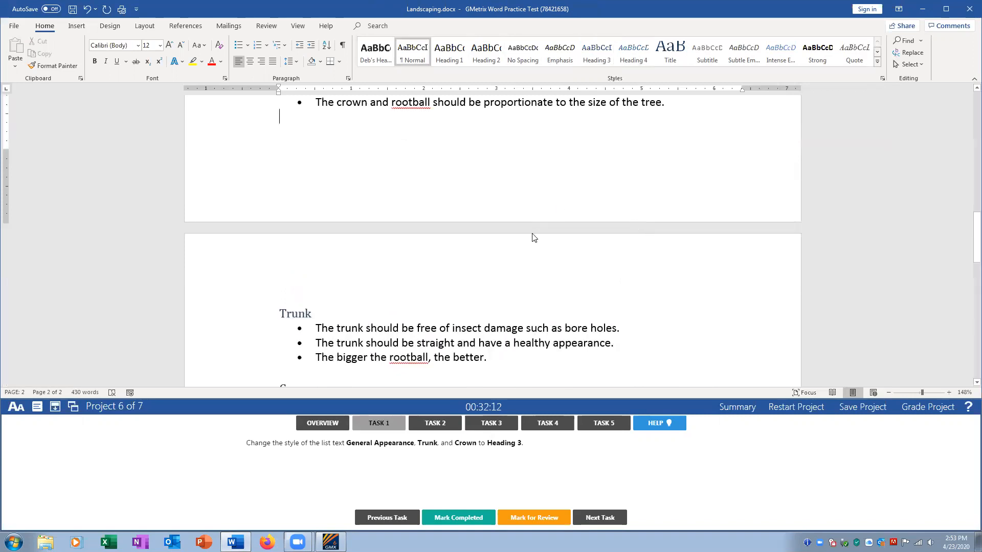
scroll(478, 291, "down", 1)
left_click(476, 301)
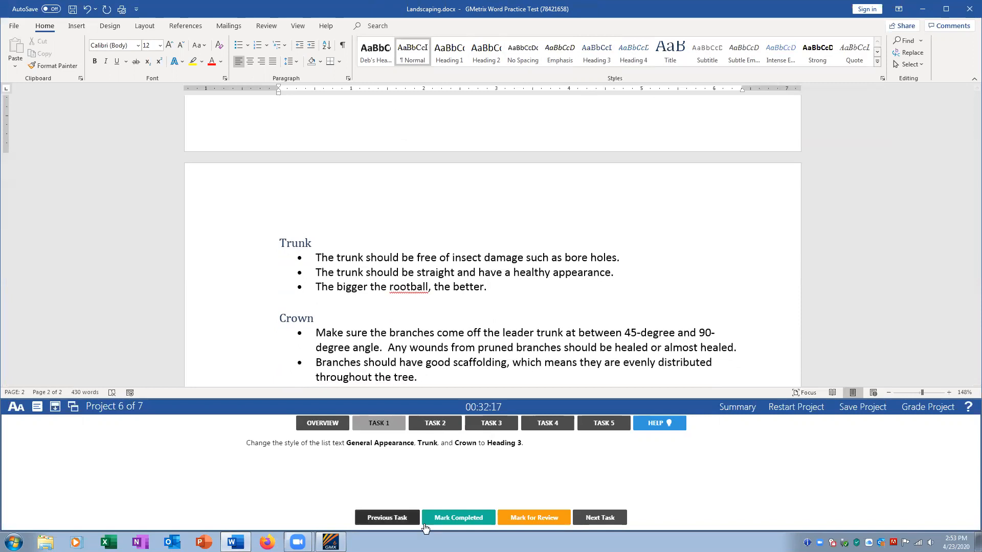
left_click(459, 517)
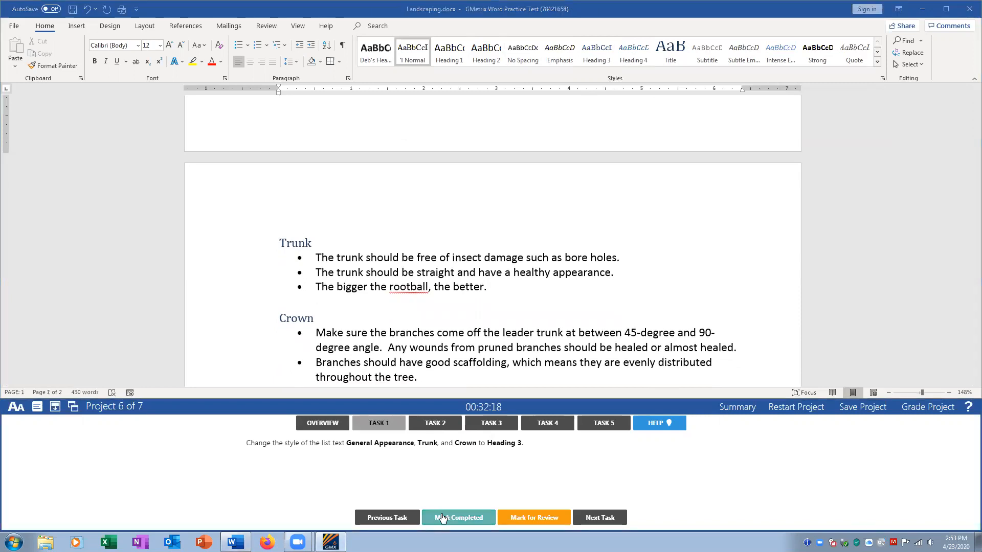
- Convert the title "Landscaping Made Easy" to WordArt Fill - Olive Green, Accent 3, Sharp Bevel, as Task 2 asks, and mark the task as completed
left_click(442, 423)
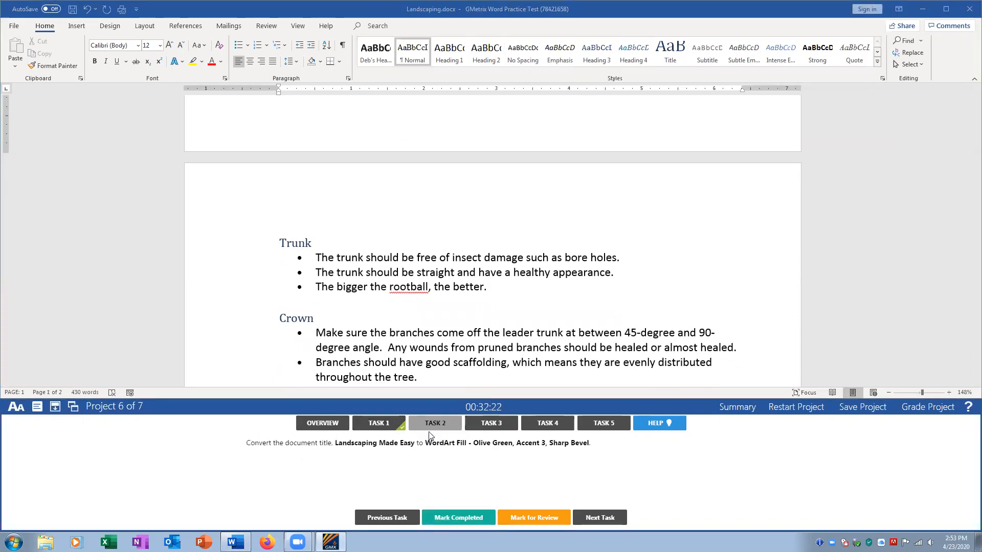
scroll(482, 297, "up", 3)
scroll(483, 298, "up", 10)
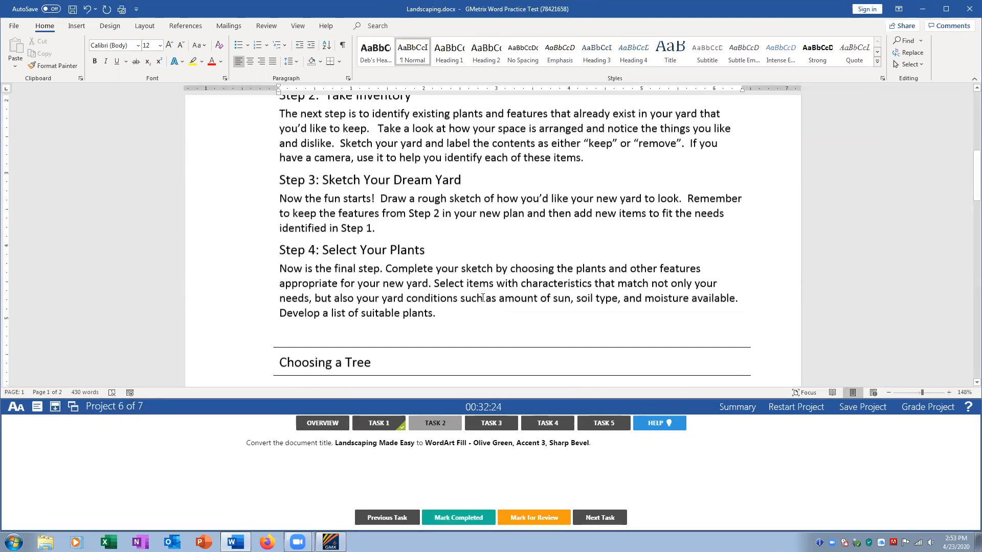
left_click_drag(280, 194, 494, 190)
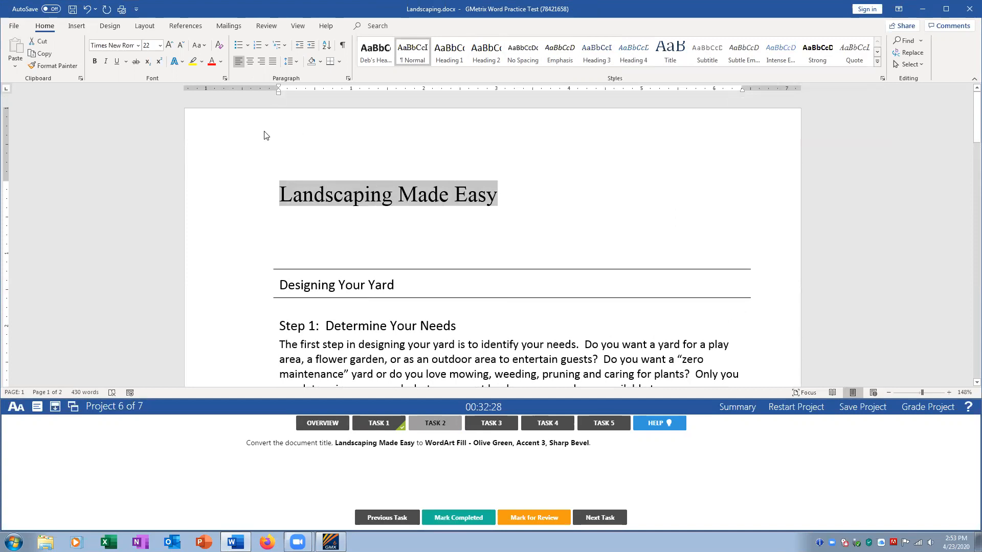
left_click(77, 27)
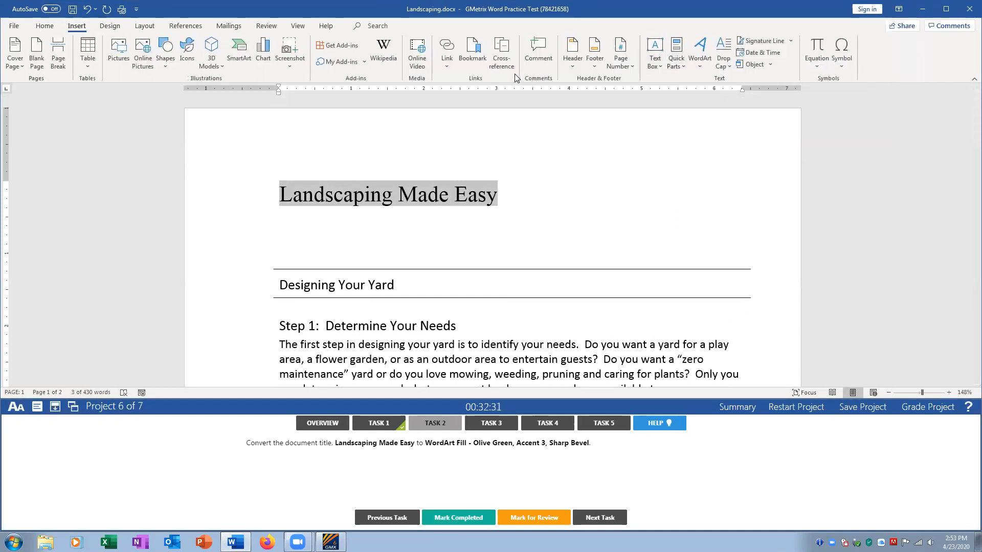
left_click(700, 69)
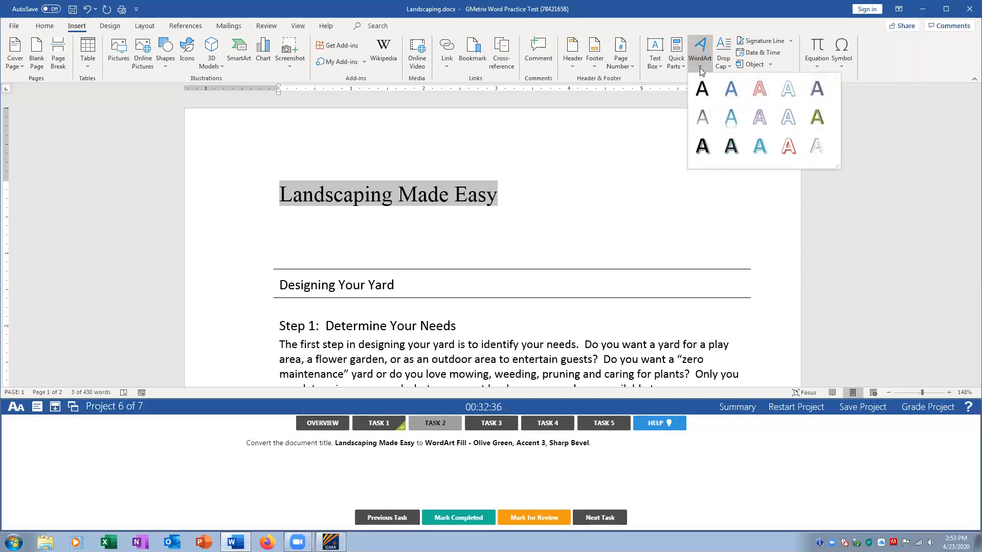
left_click(819, 121)
left_click(733, 222)
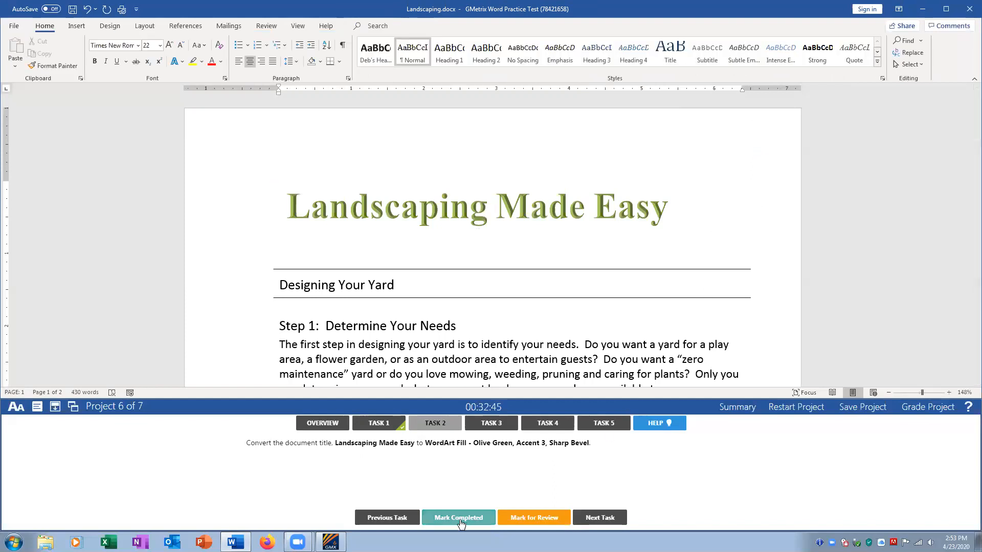
left_click(475, 518)
- Read the Task 3 instructions and locate the lists below Choosing a Tree, from General Appearance to the text "height of the tree."
left_click(488, 426)
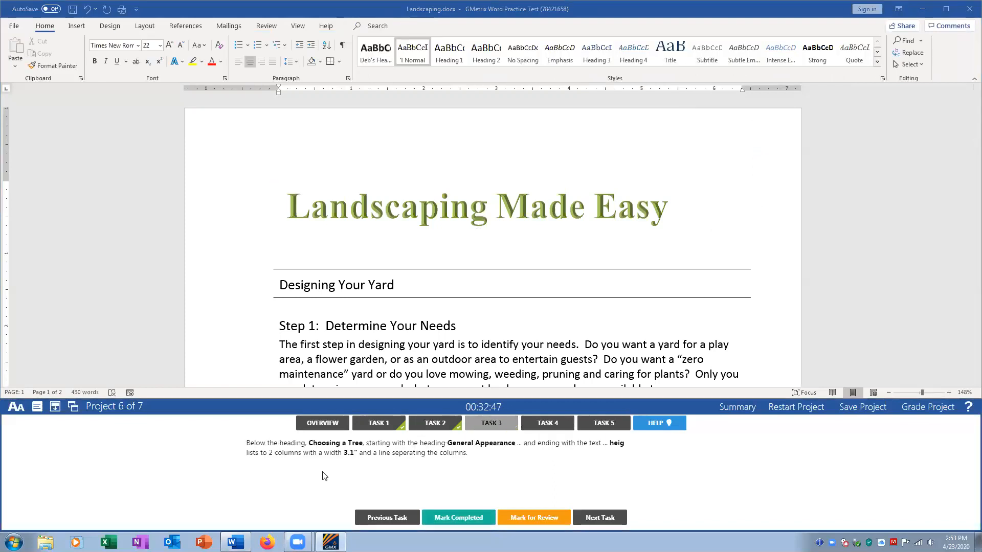
left_click(458, 327)
scroll(457, 327, "down", 8)
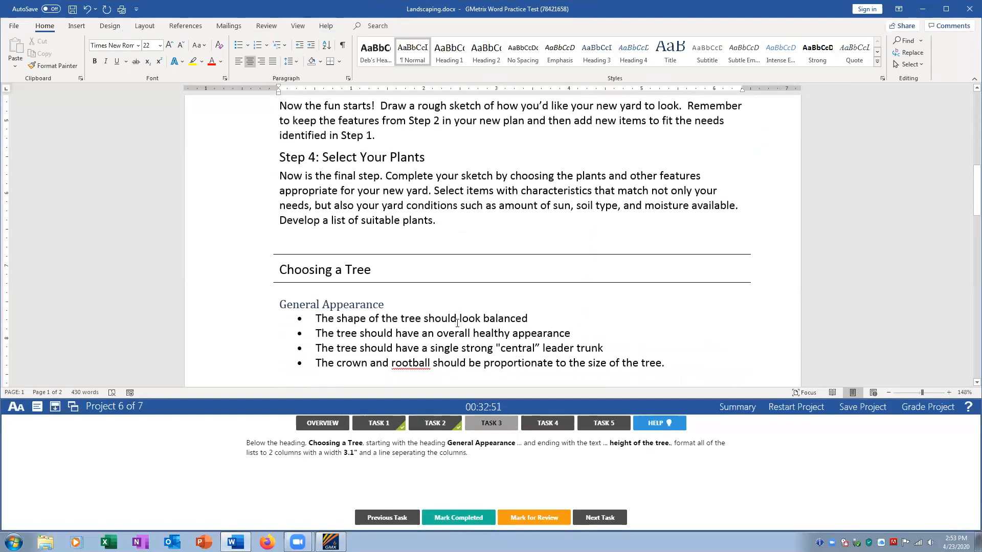
left_click(286, 292)
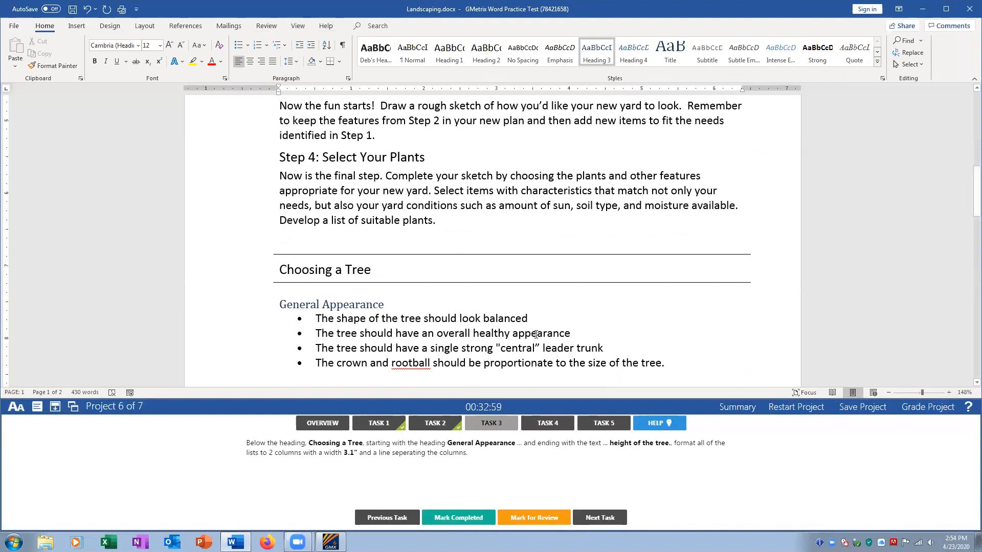
scroll(527, 348, "down", 5)
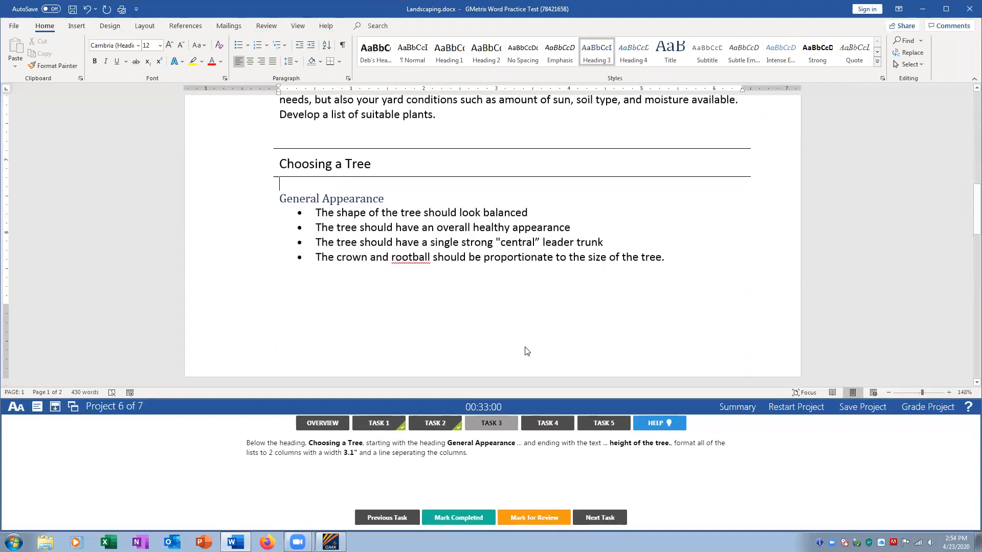
scroll(526, 349, "down", 3)
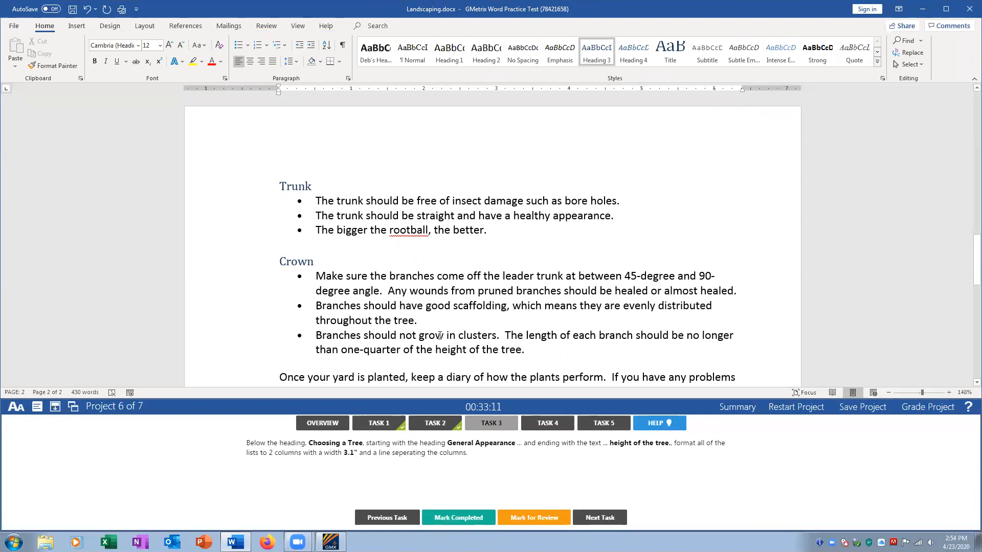
scroll(440, 336, "up", 5)
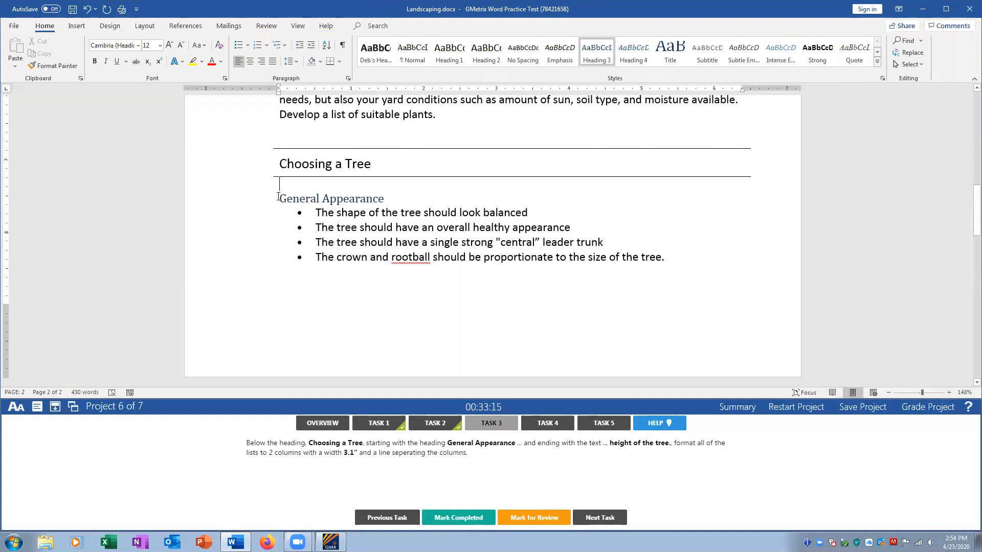
- Format the lists from General Appearance through "height of the tree." as two columns 3.1" wide with a line between them
left_click_drag(277, 197, 537, 249)
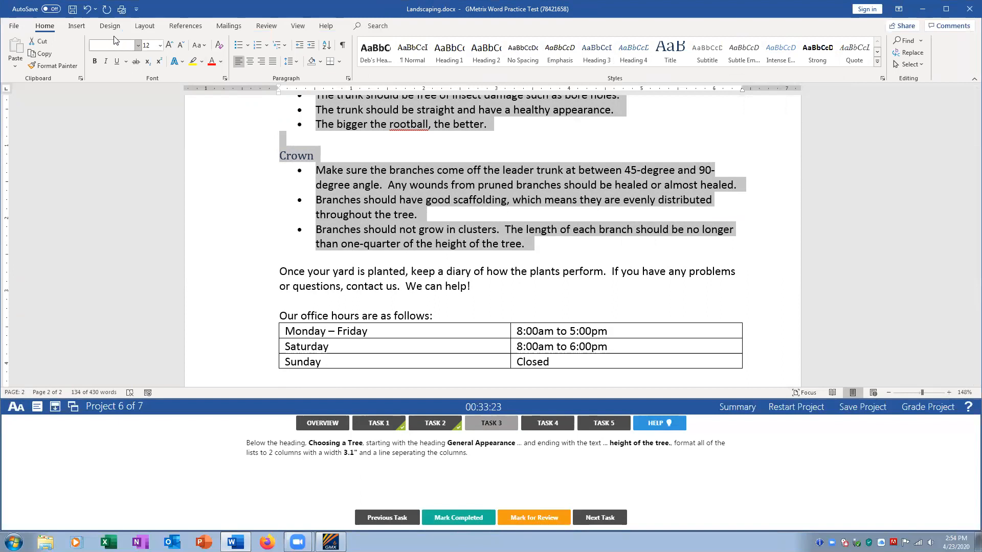
left_click(77, 26)
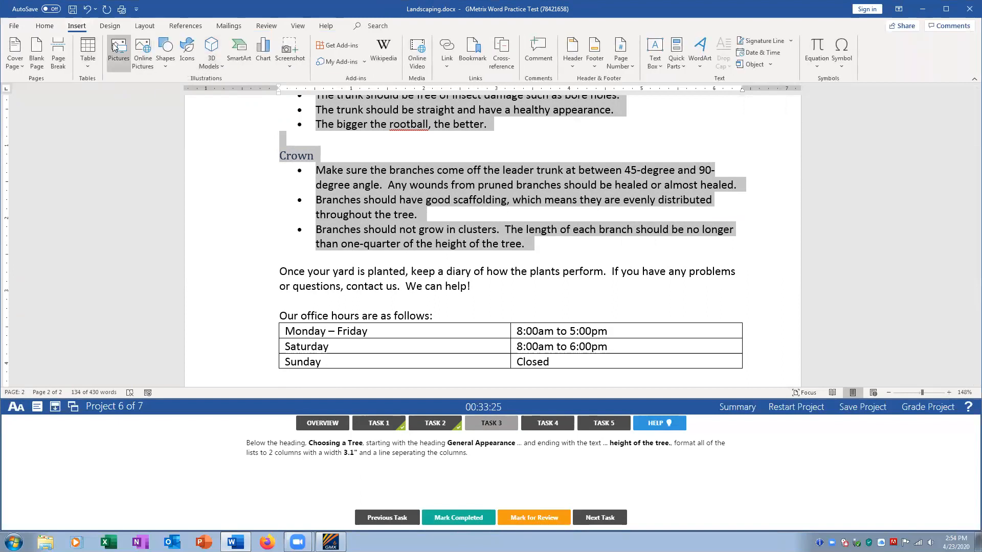
left_click(145, 25)
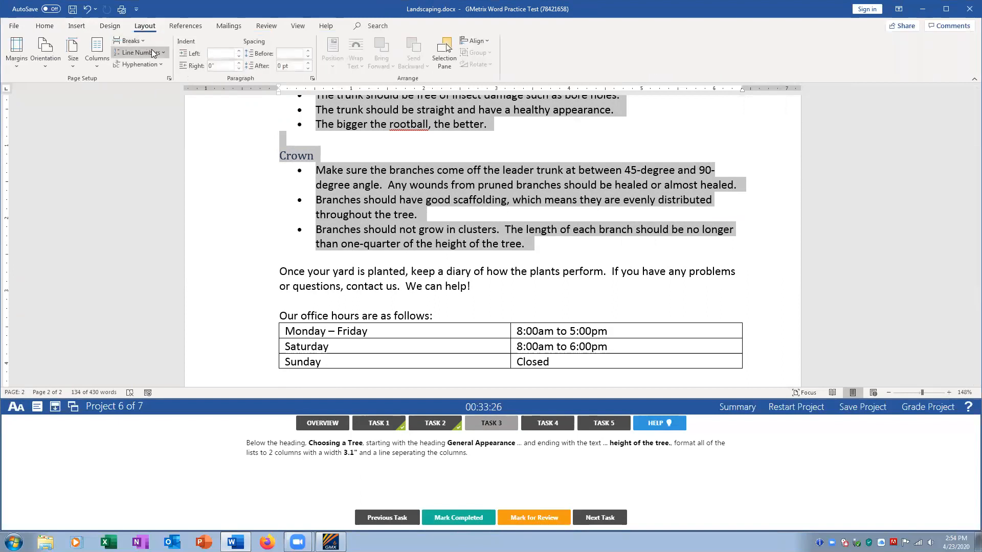
left_click(98, 51)
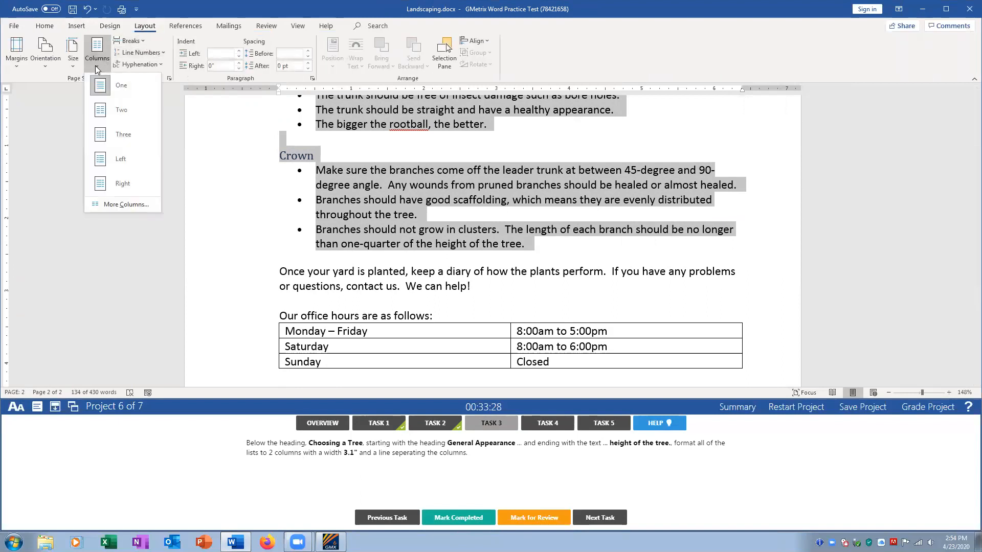
left_click(127, 205)
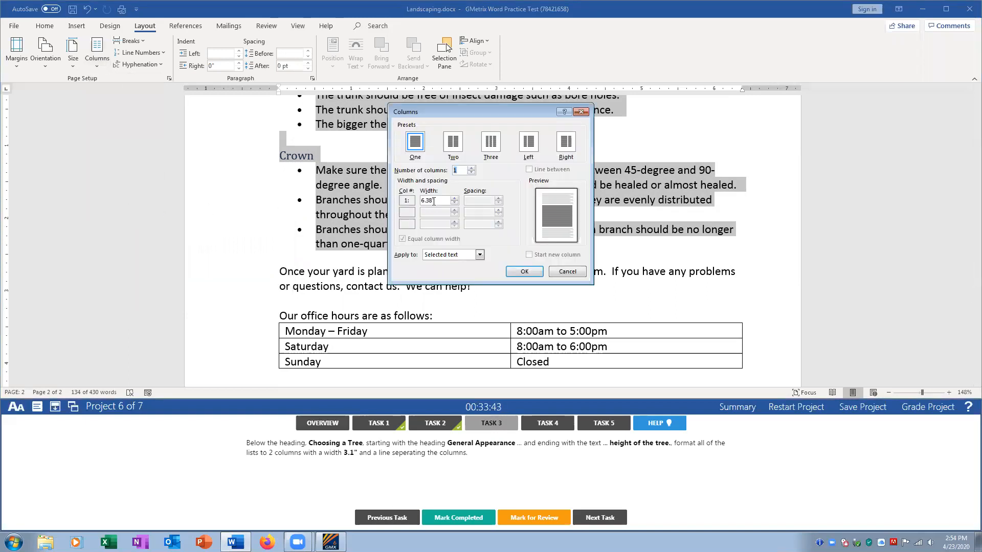
left_click(471, 169)
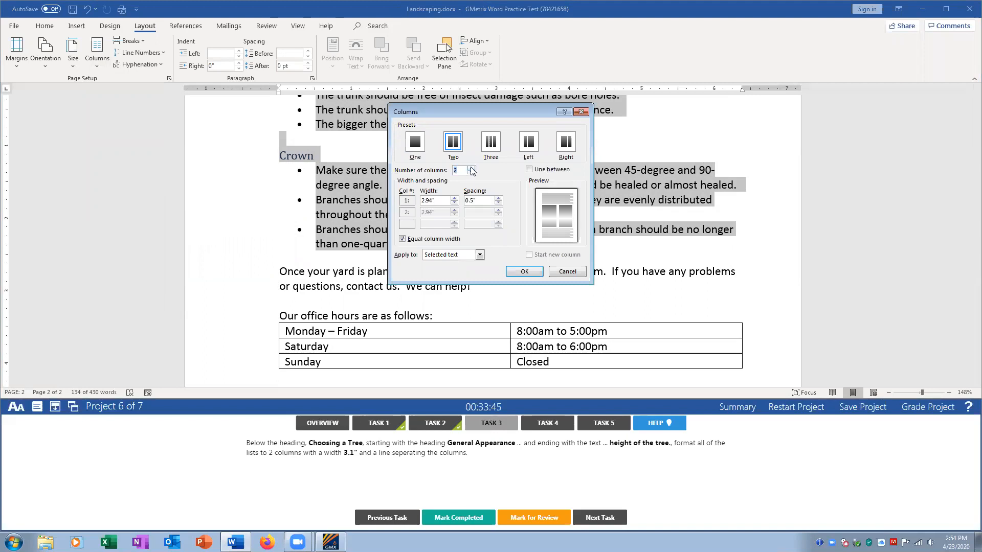
left_click(435, 200)
left_click_drag(436, 200, 408, 201)
type("3.1")
left_click(473, 201)
left_click(529, 169)
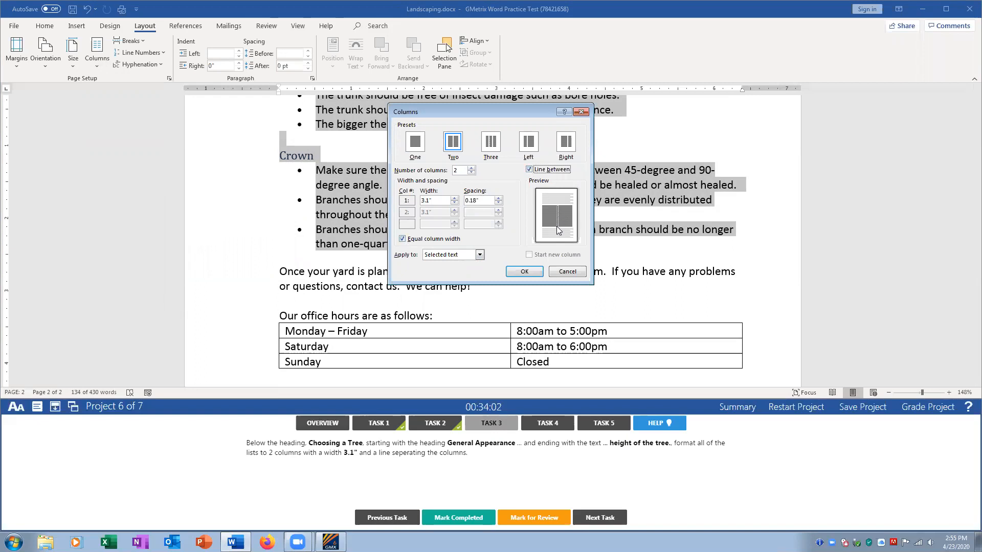
left_click(524, 272)
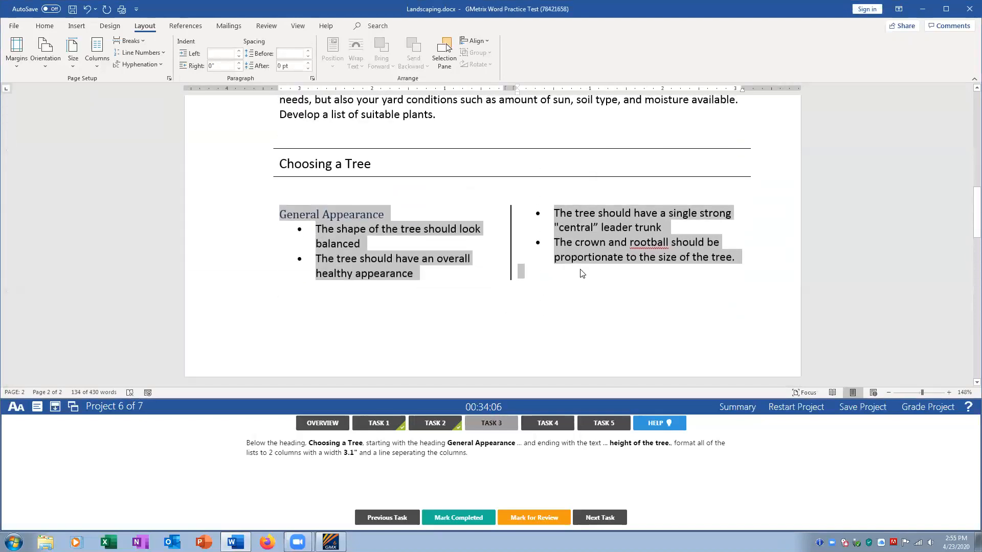
- Check the two-column layout of the General Appearance, Trunk, and Crown lists and mark Task 3 as completed
scroll(375, 286, "down", 3)
scroll(375, 287, "down", 3)
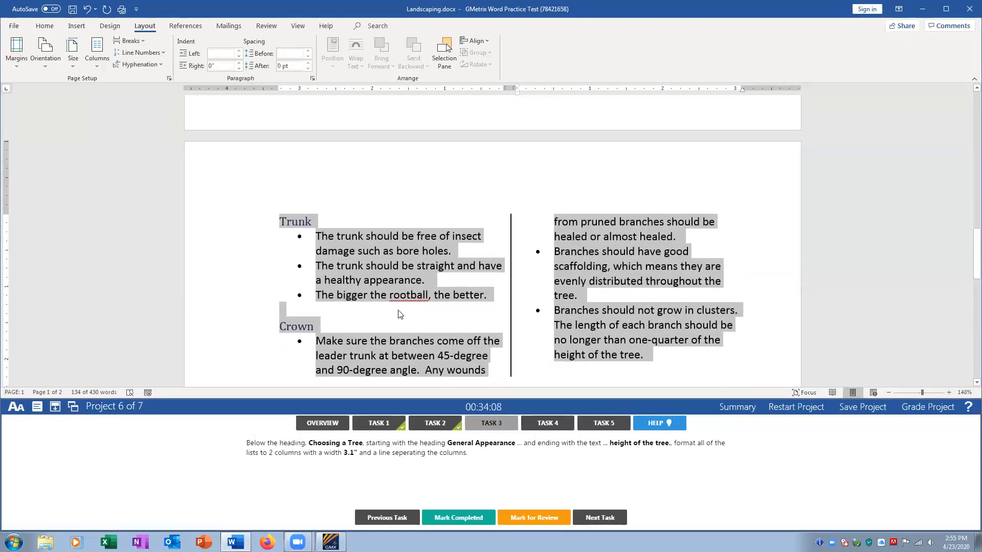
scroll(710, 326, "up", 6)
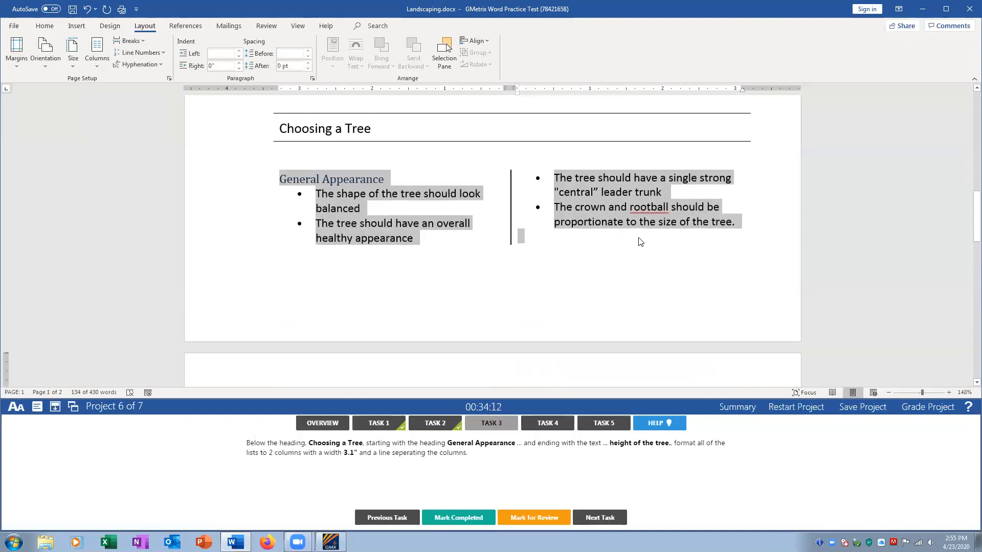
scroll(640, 241, "down", 6)
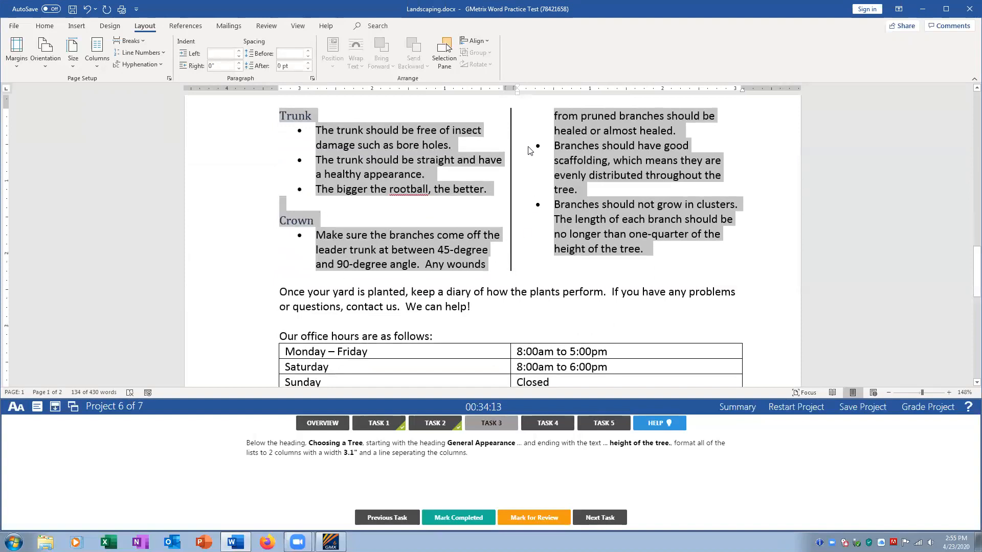
scroll(588, 234, "down", 3)
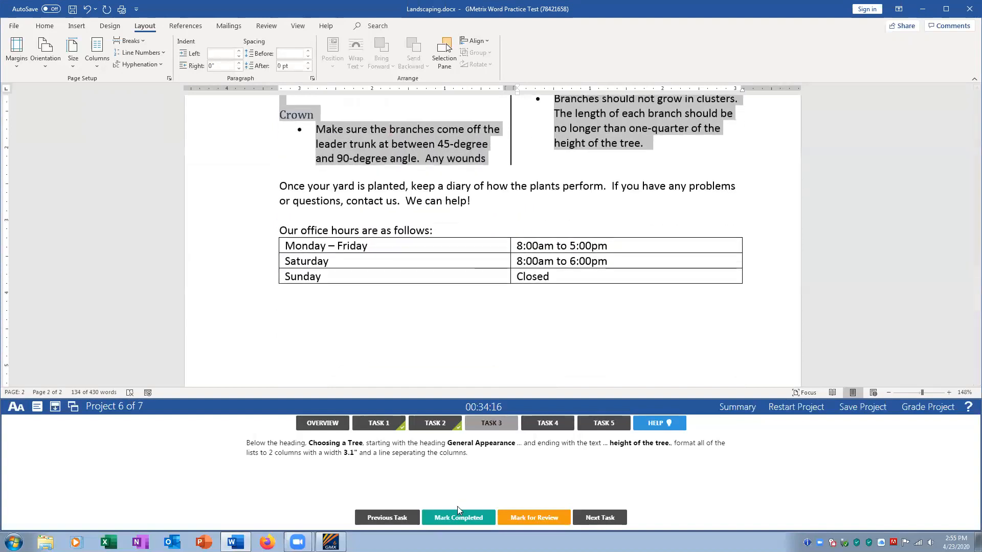
left_click(458, 515)
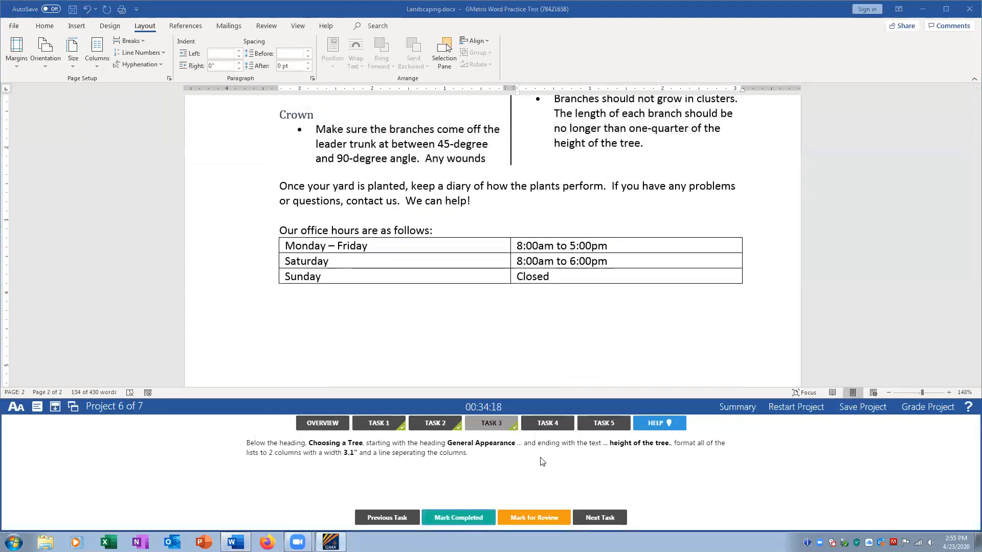
- Open Task 4 and insert a column break just before the last bullet item, "Branches should not grow in clusters."
left_click(547, 423)
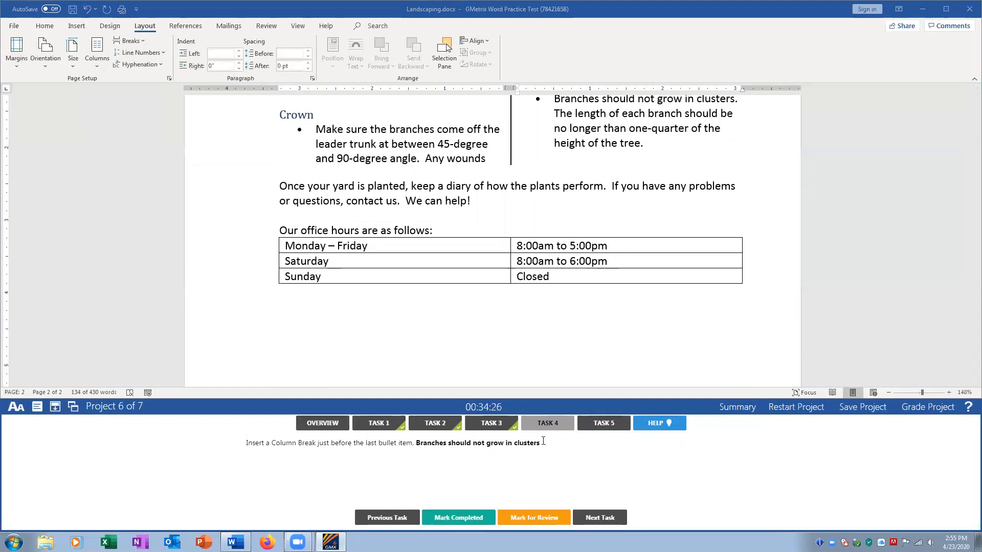
scroll(574, 162, "up", 2)
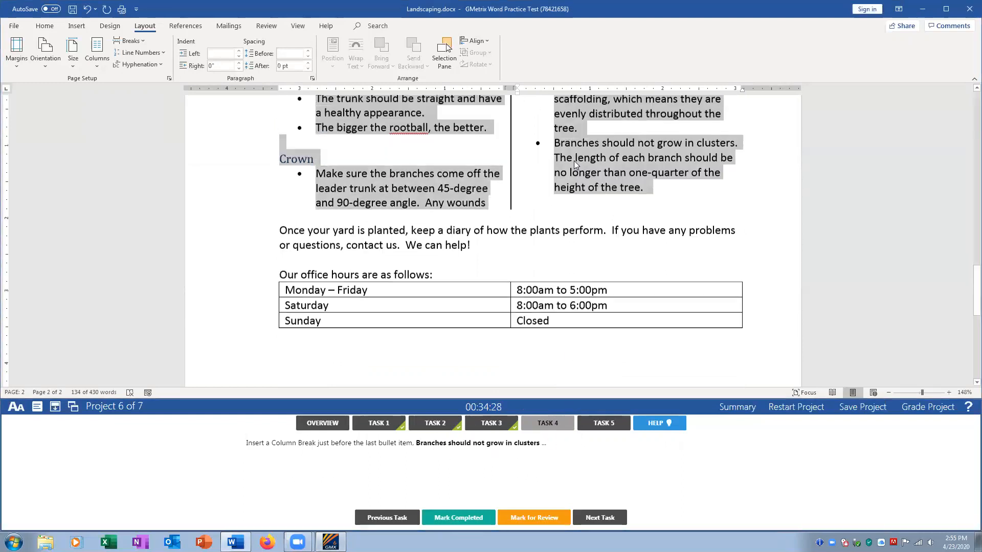
left_click(555, 205)
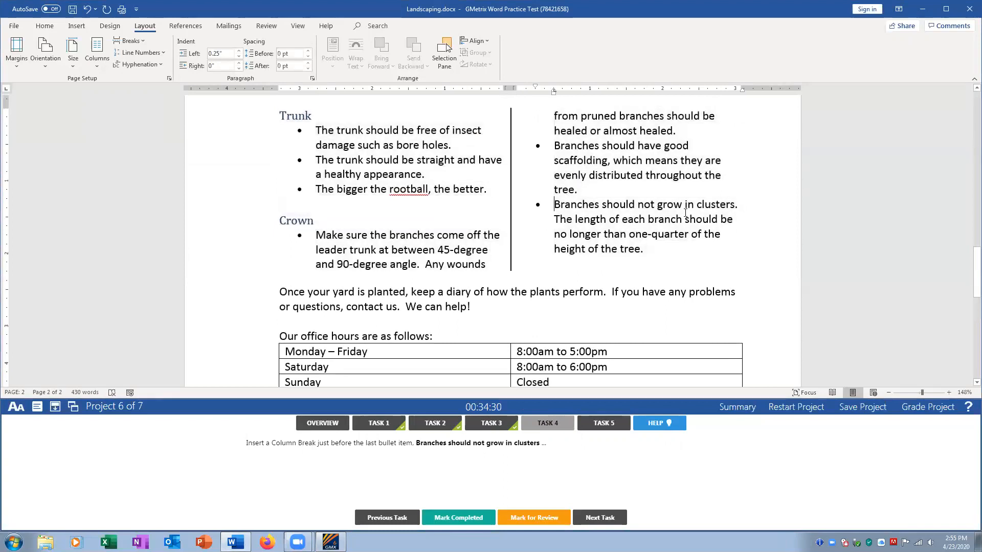
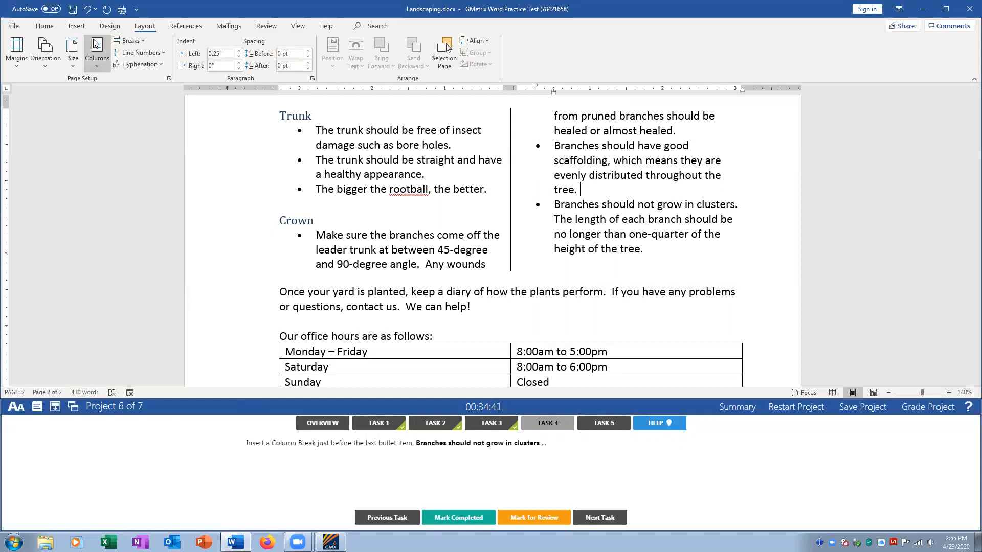
left_click(144, 39)
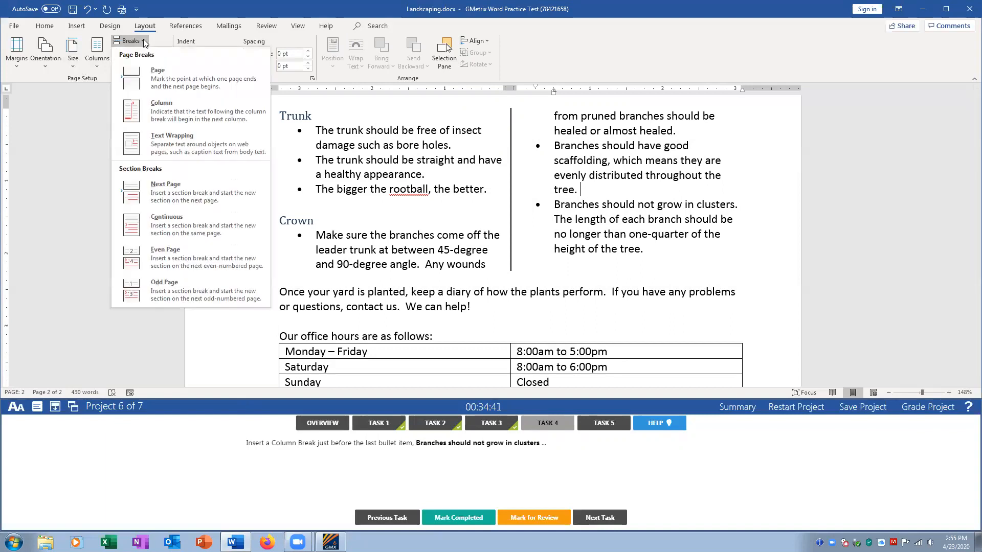
left_click(158, 110)
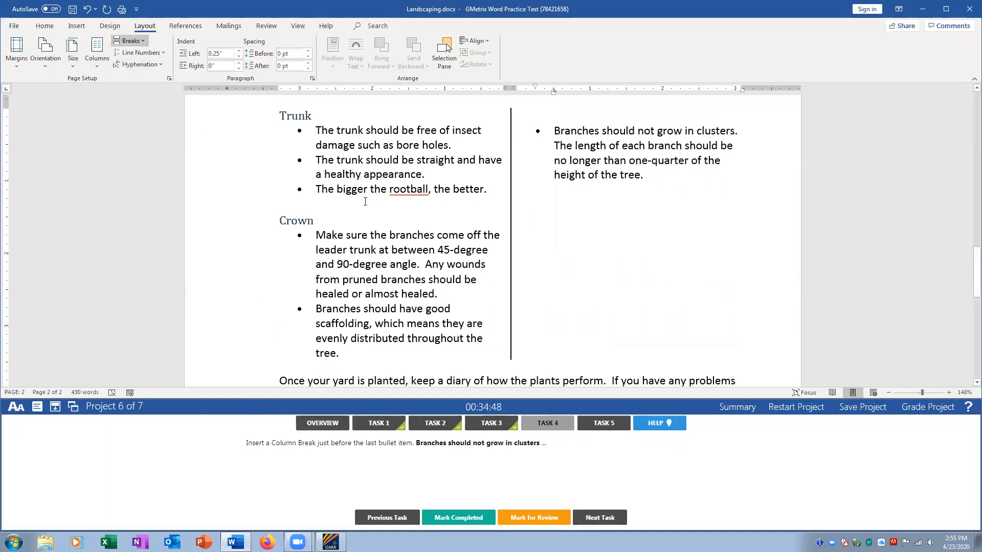
- Show the formatting marks to check the column break below Crown, and mark Task 4 as completed
scroll(456, 277, "down", 1)
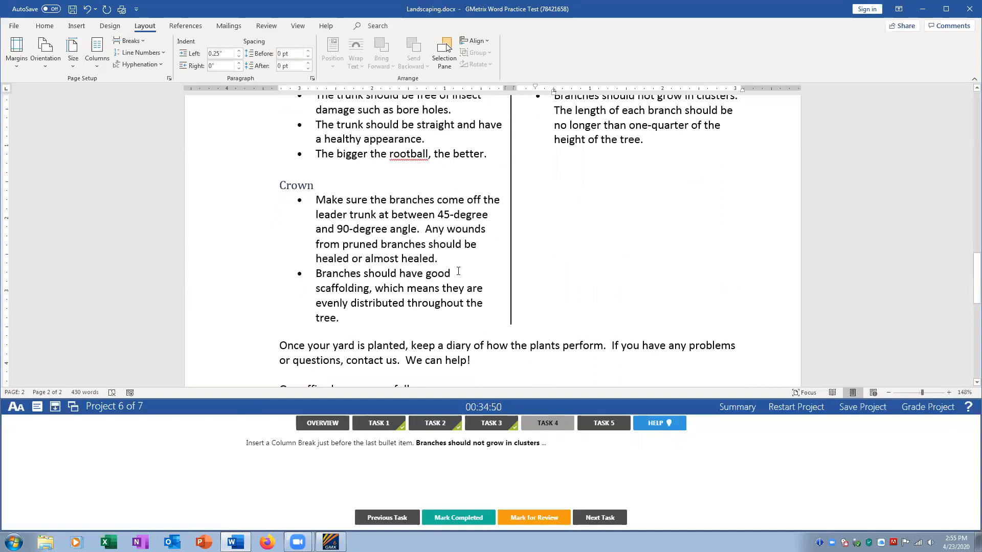
scroll(554, 262, "up", 1)
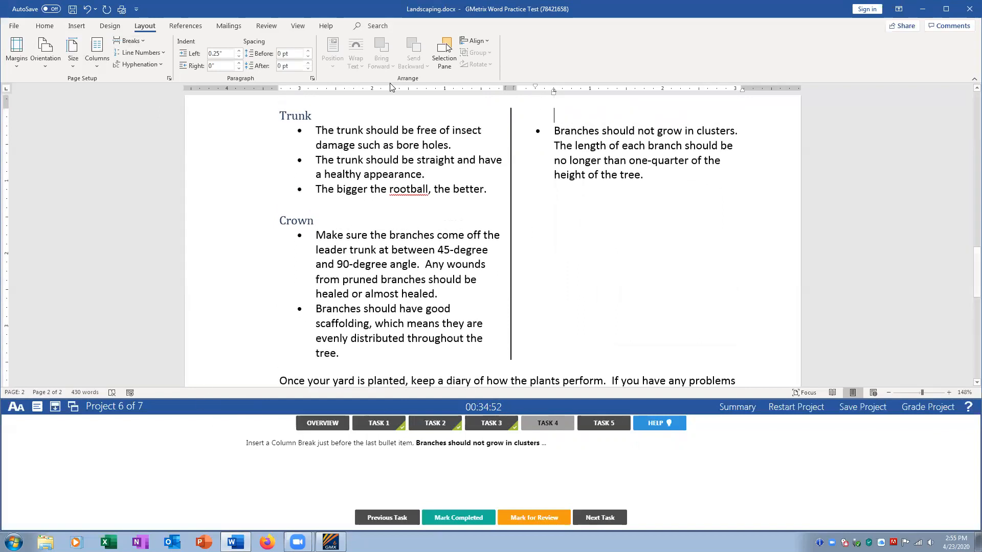
left_click(46, 27)
left_click(342, 45)
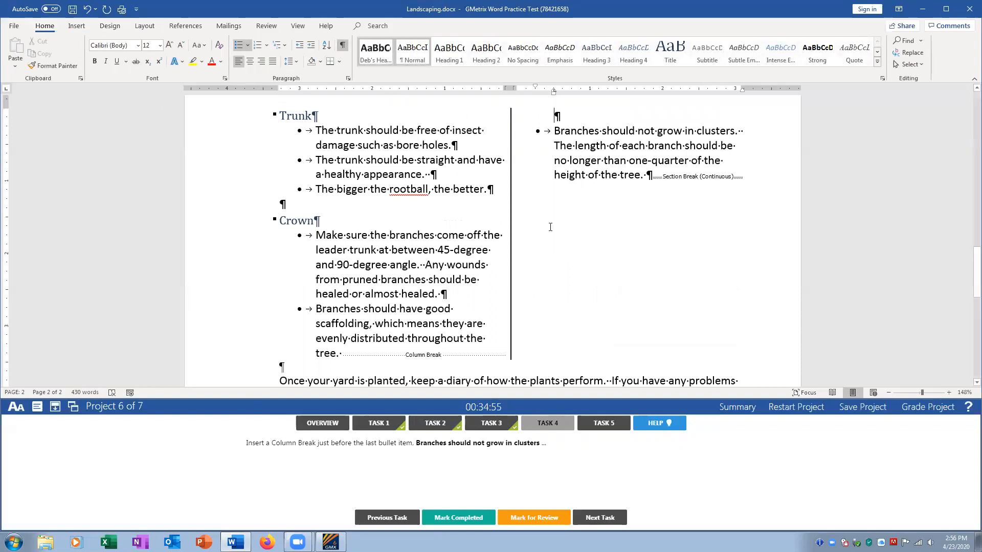
scroll(550, 227, "down", 2)
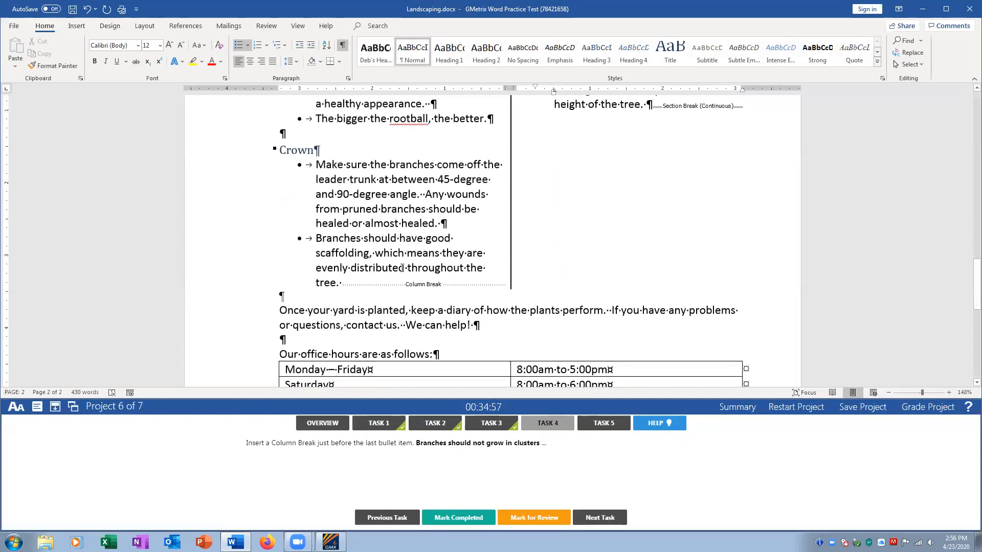
scroll(609, 268, "up", 4)
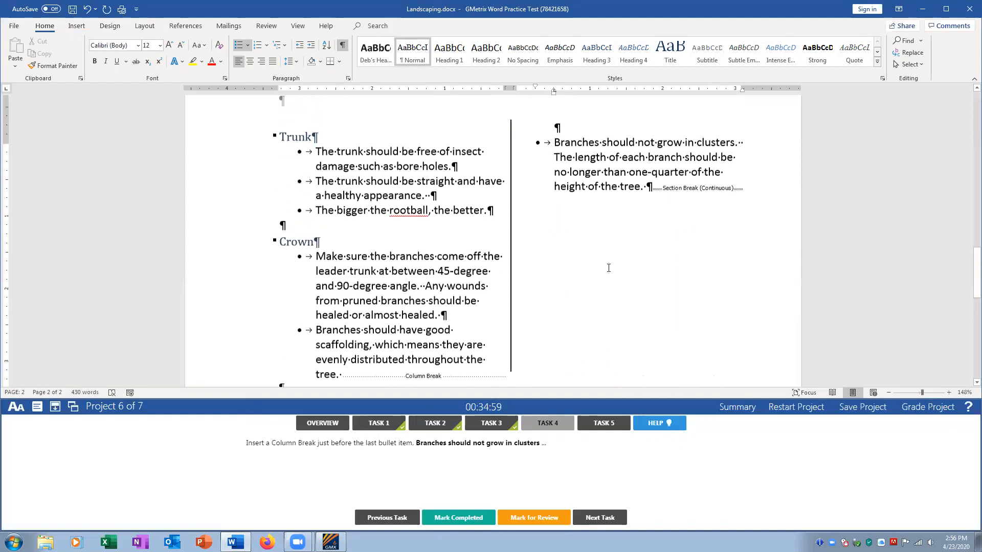
scroll(650, 290, "down", 1)
scroll(651, 291, "down", 1)
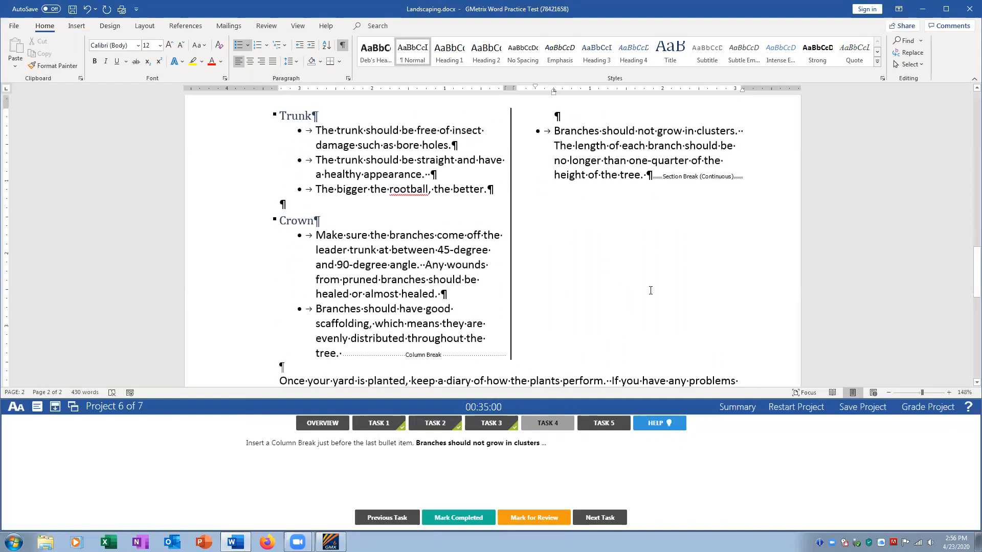
scroll(648, 287, "down", 2)
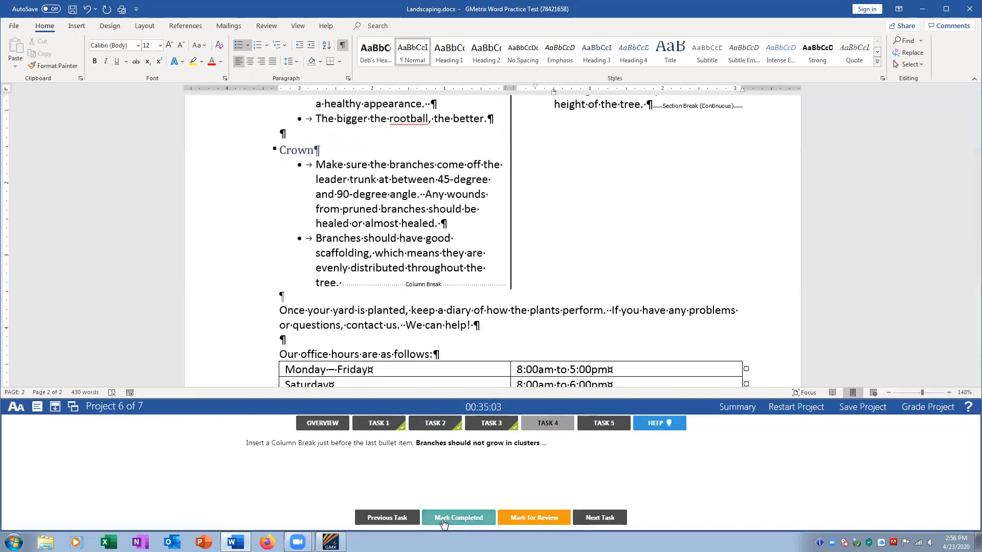
left_click(457, 518)
- Open Task 5 and add the alternative text title "Office Hours" to the office hours table
left_click(603, 424)
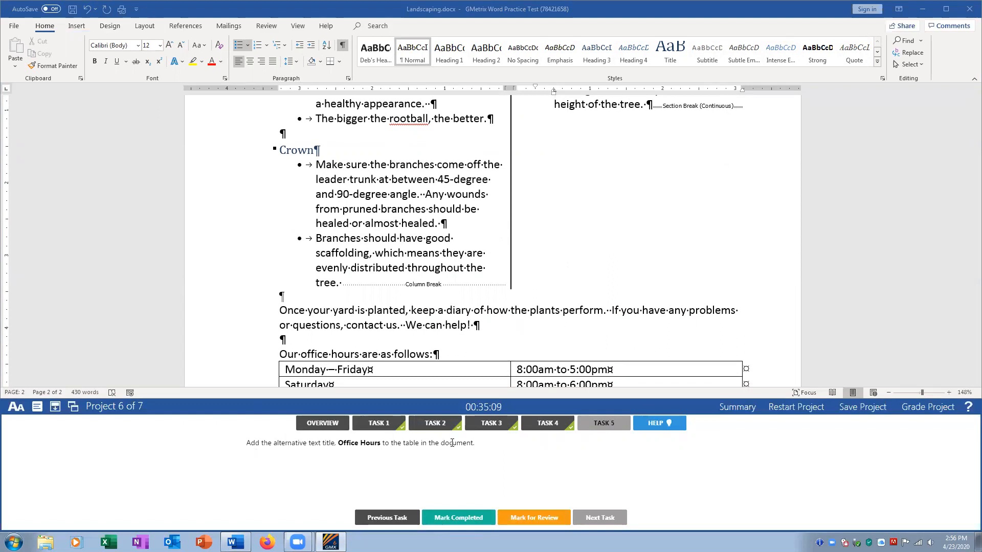
scroll(433, 225, "down", 3)
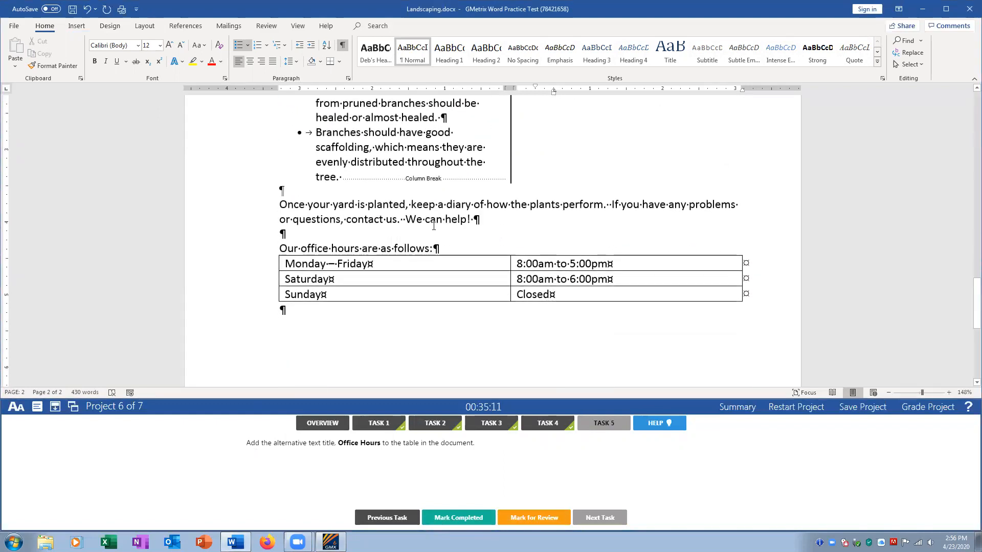
left_click(272, 251)
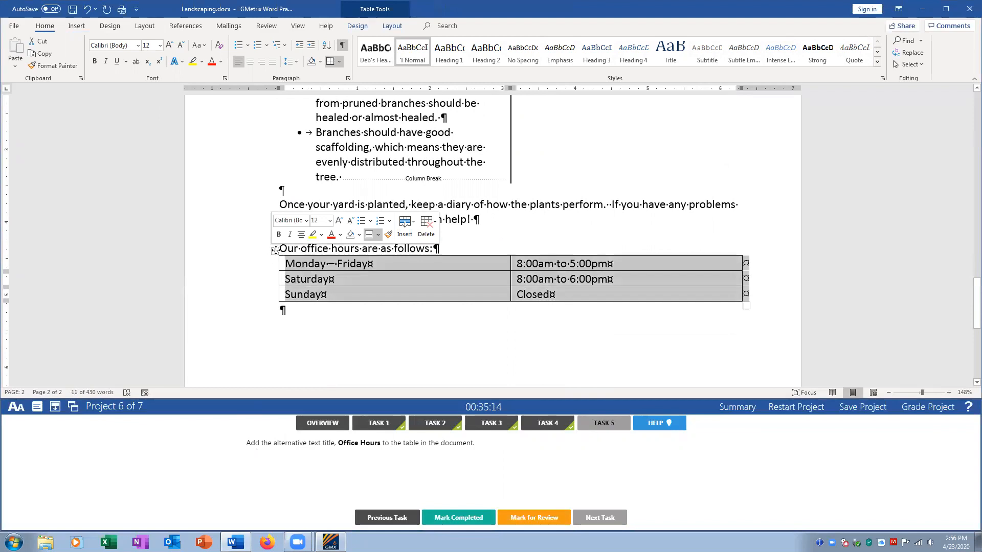
right_click(275, 250)
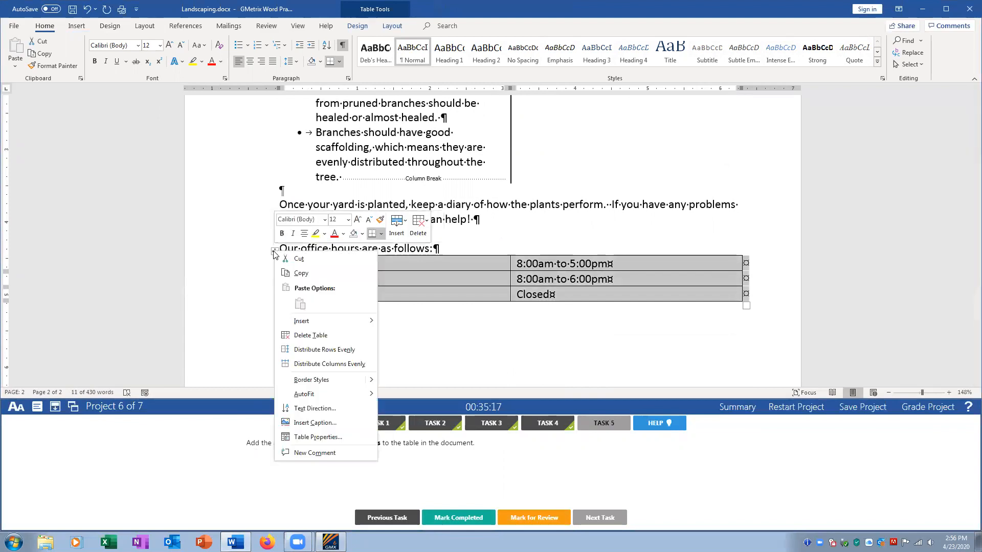
left_click(322, 439)
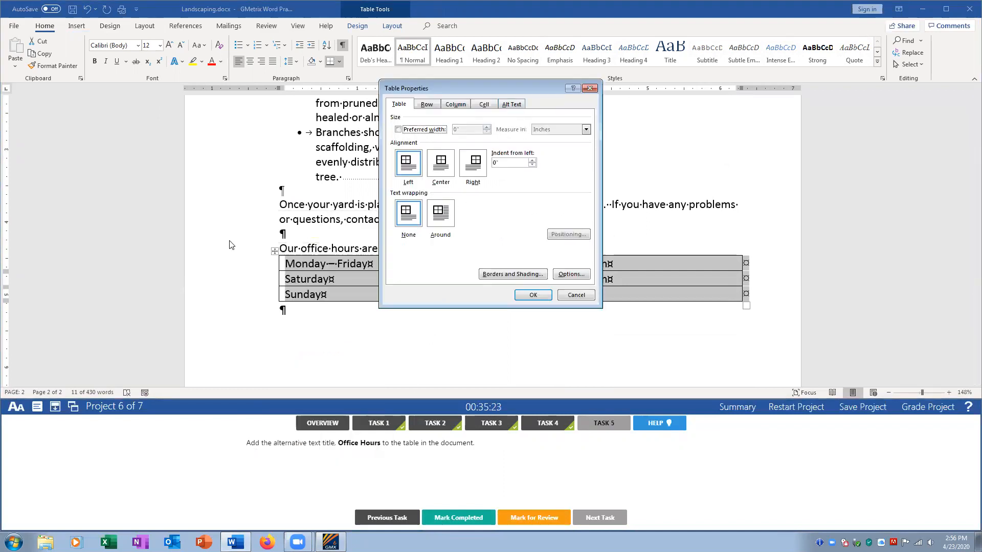
left_click(510, 106)
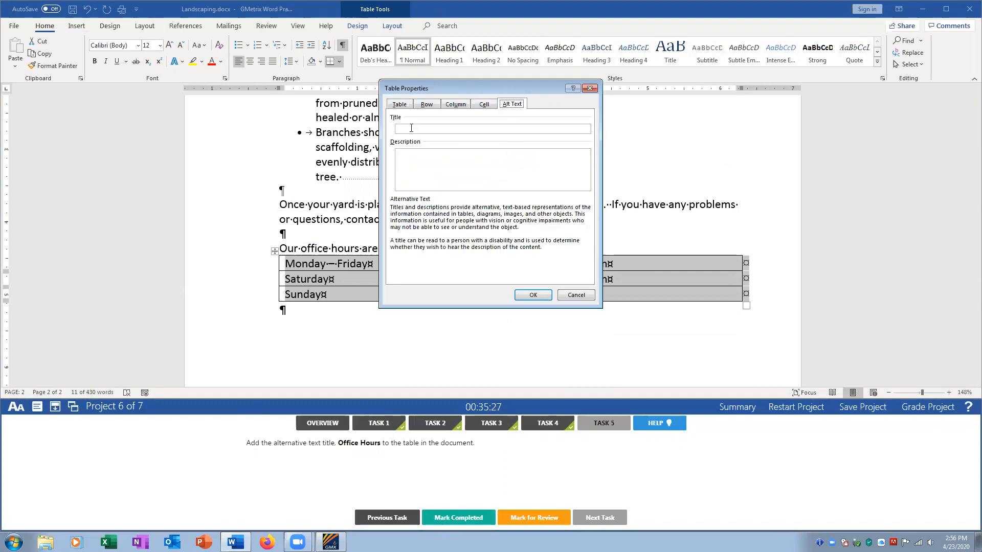
left_click(411, 128)
type("Office Hours")
left_click(535, 296)
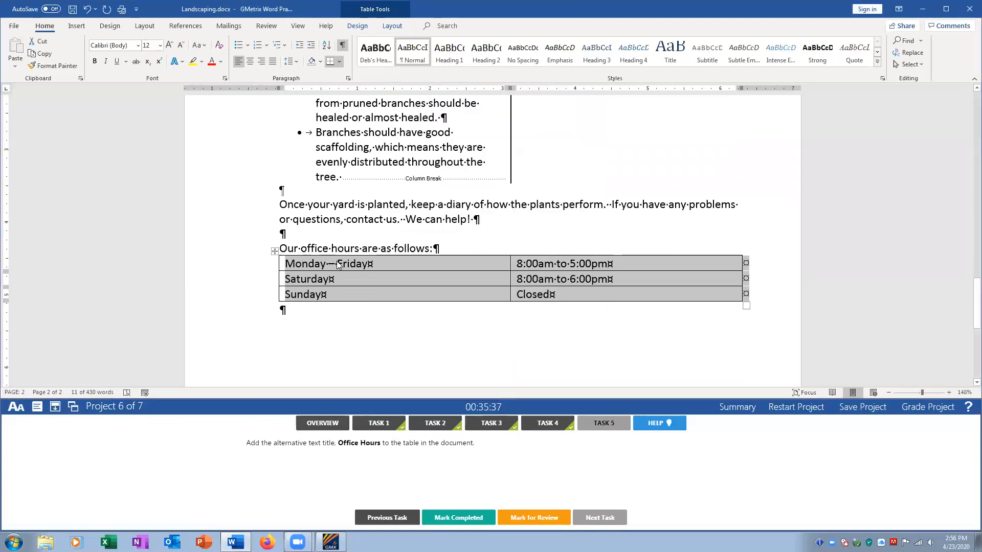
- Mark Task 5 as completed and submit Project 6 for grading
left_click(330, 281)
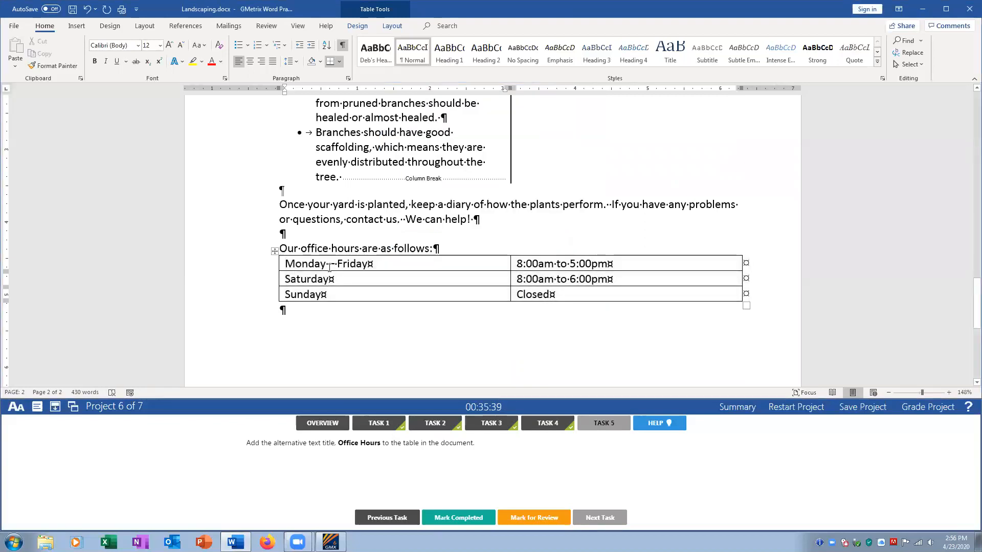
left_click(275, 251)
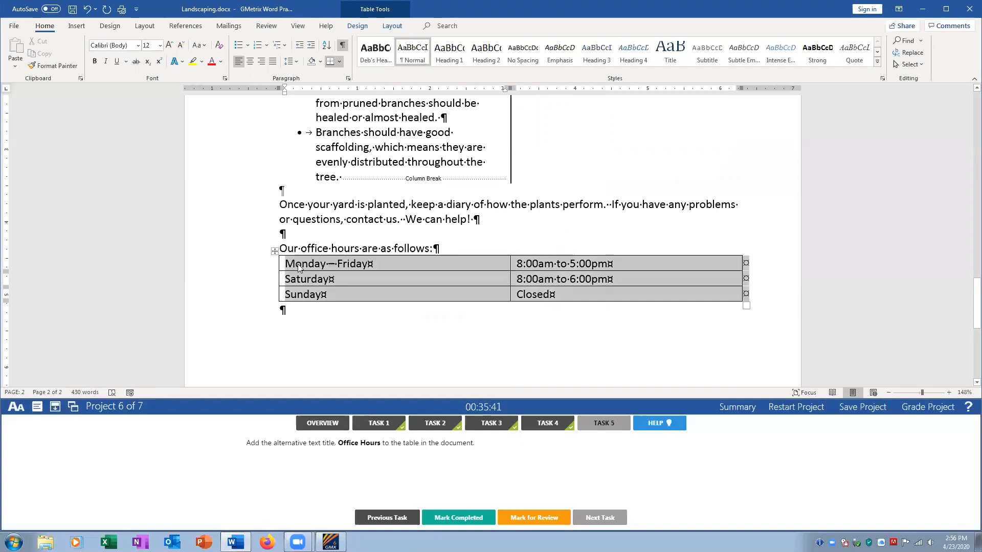
left_click(302, 267)
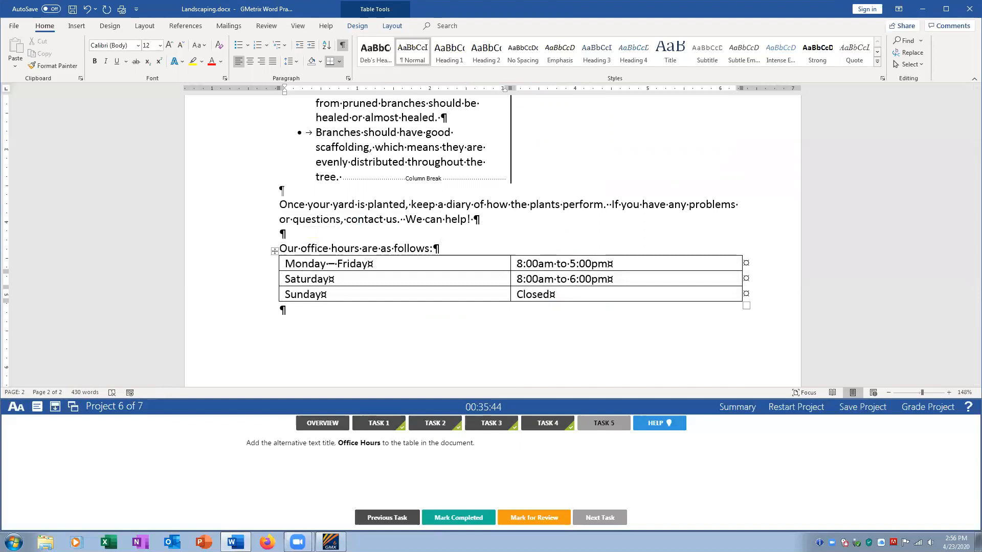
left_click(459, 518)
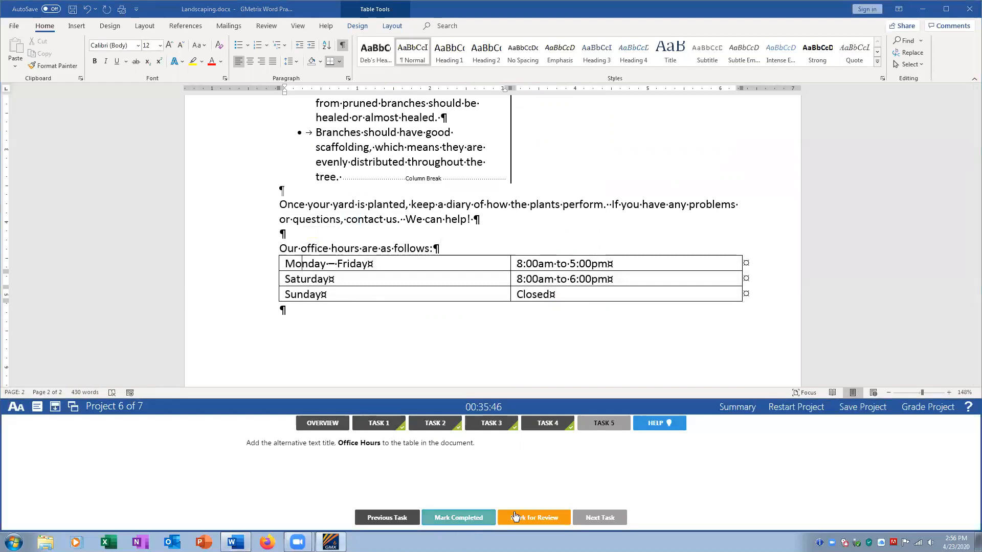
left_click(916, 414)
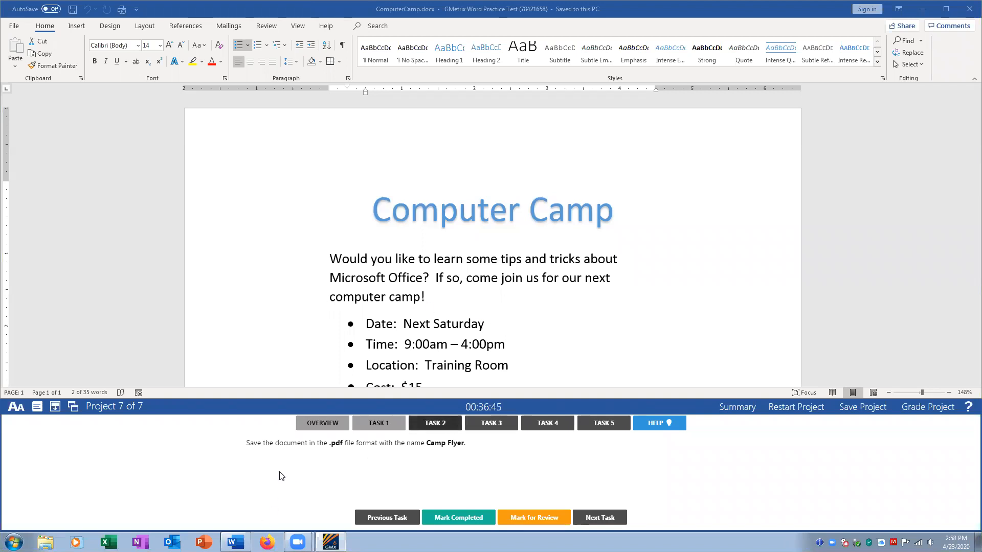
- Read the Project 7 overview and the Task 1 instructions for the ComputerCamp flyer
left_click(318, 425)
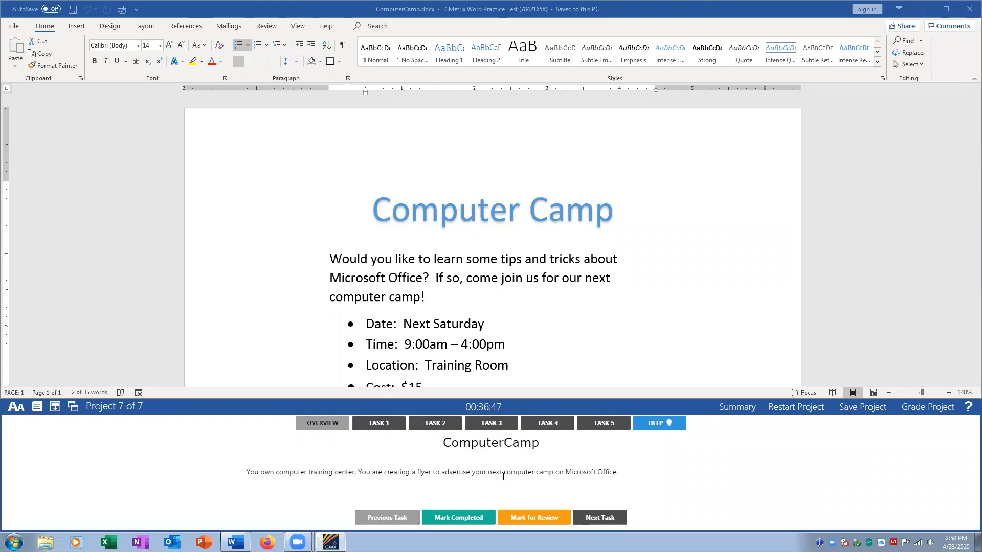
left_click(384, 425)
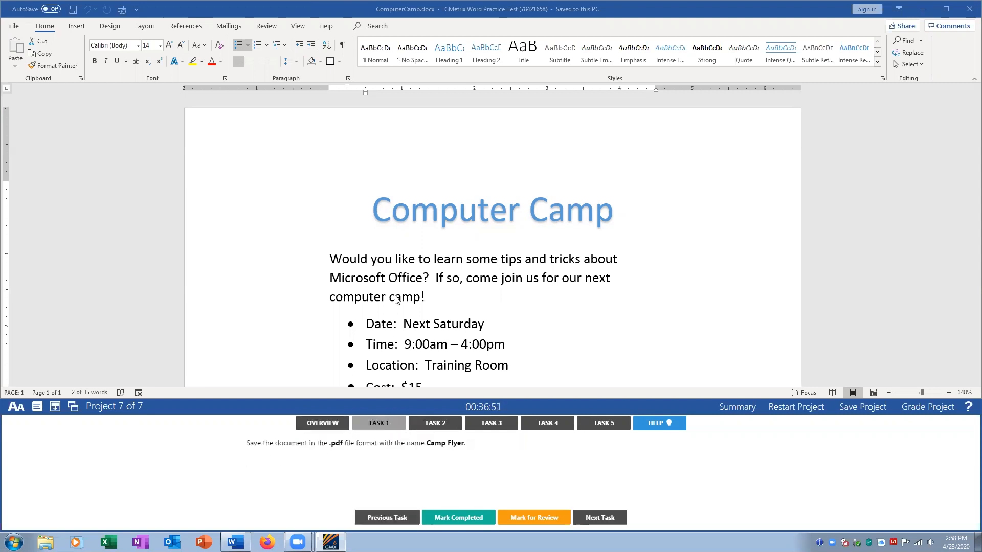
left_click(406, 276)
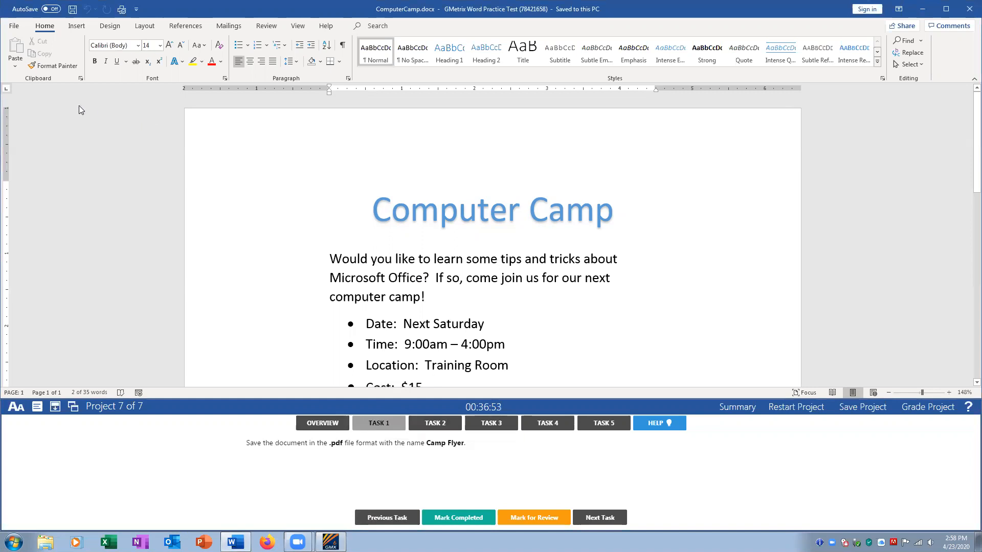
- Save the flyer in PDF format under the name Camp Flyer, shrinking the task pane to expose the file name and type settings
left_click(16, 27)
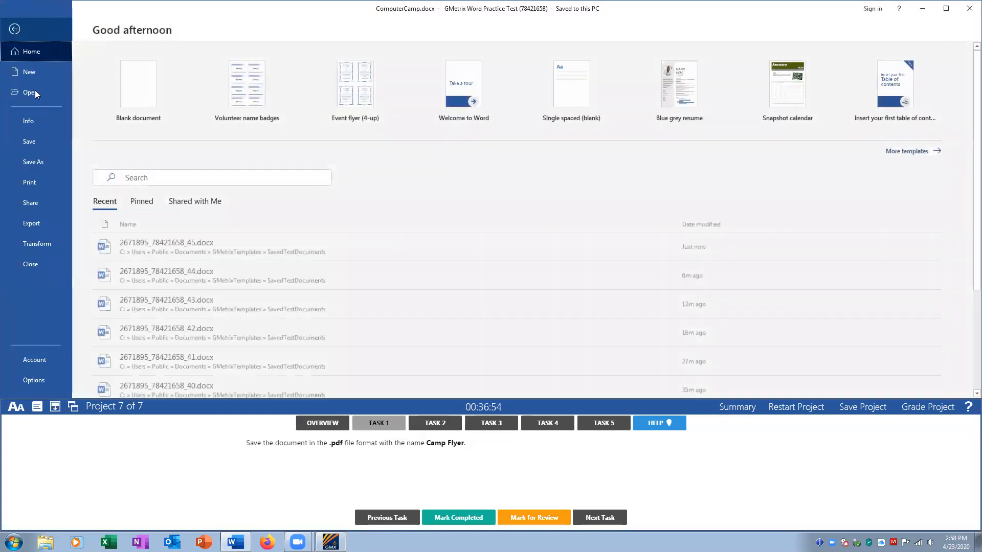
left_click(34, 162)
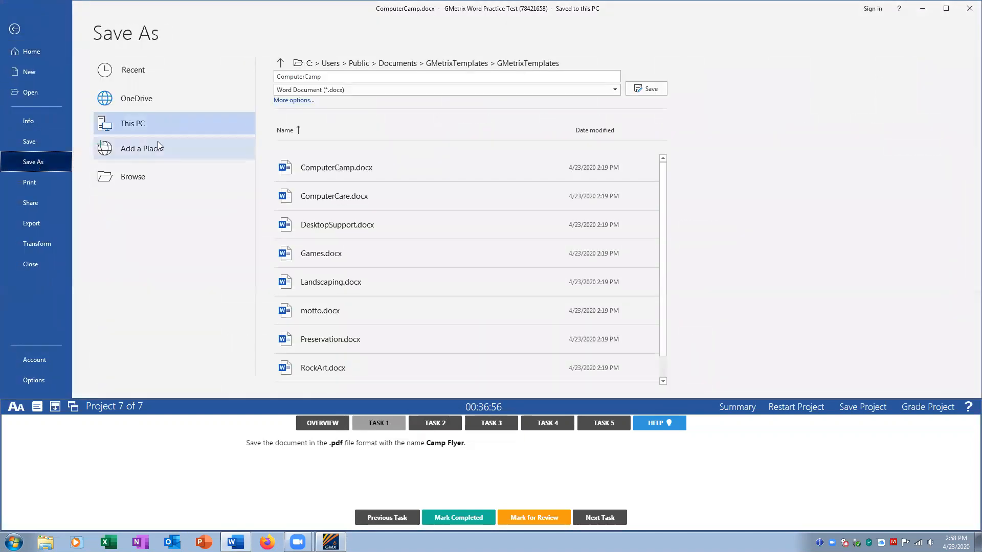
double_click(155, 125)
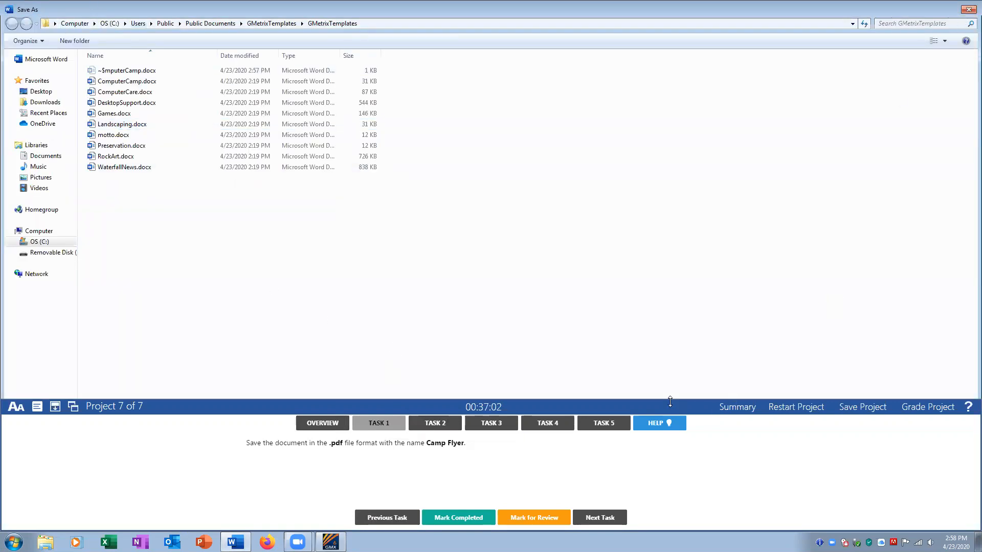
left_click_drag(671, 402, 673, 485)
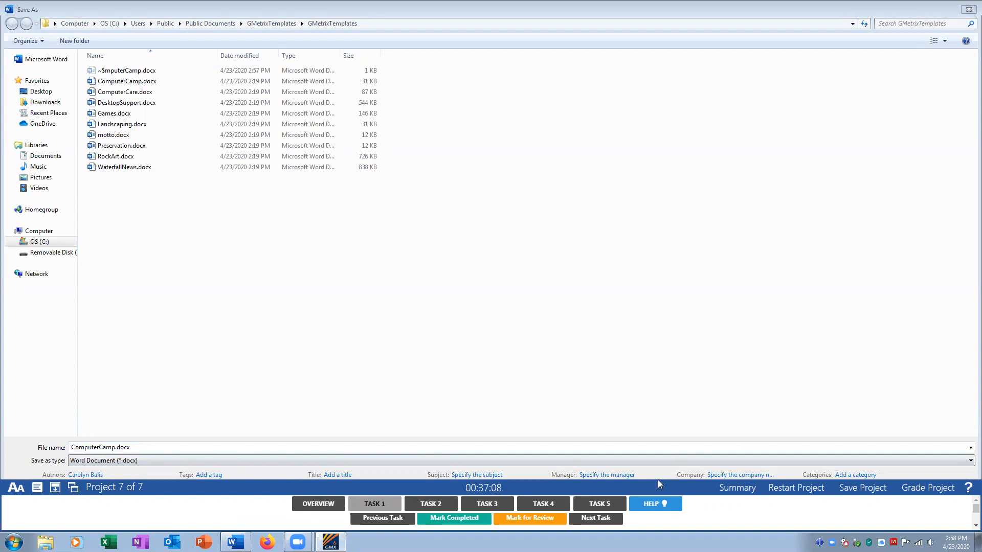
mouse_move(646, 484)
left_mouse_down()
mouse_move(660, 412)
mouse_move(651, 481)
left_mouse_up()
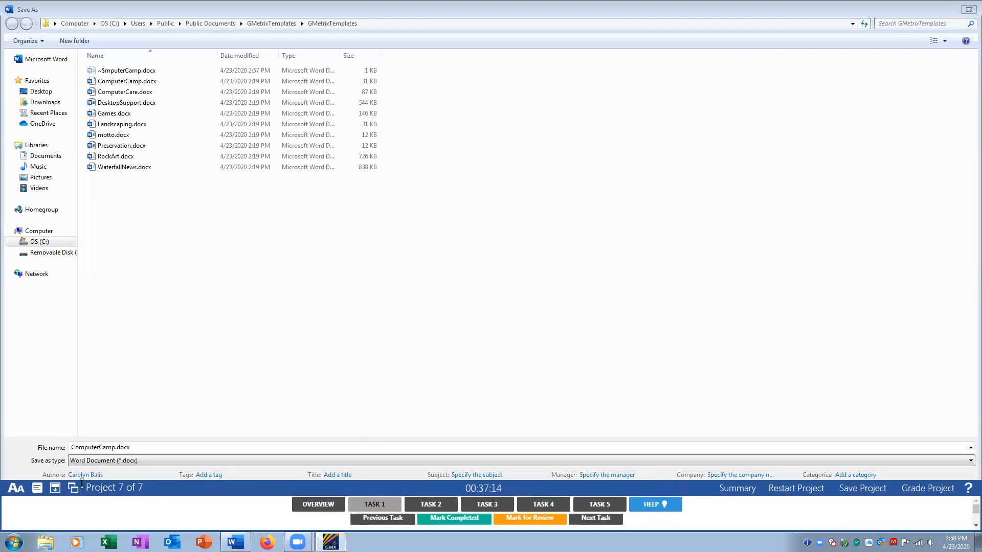
left_click_drag(115, 448, 69, 449)
type("Camp Flyer")
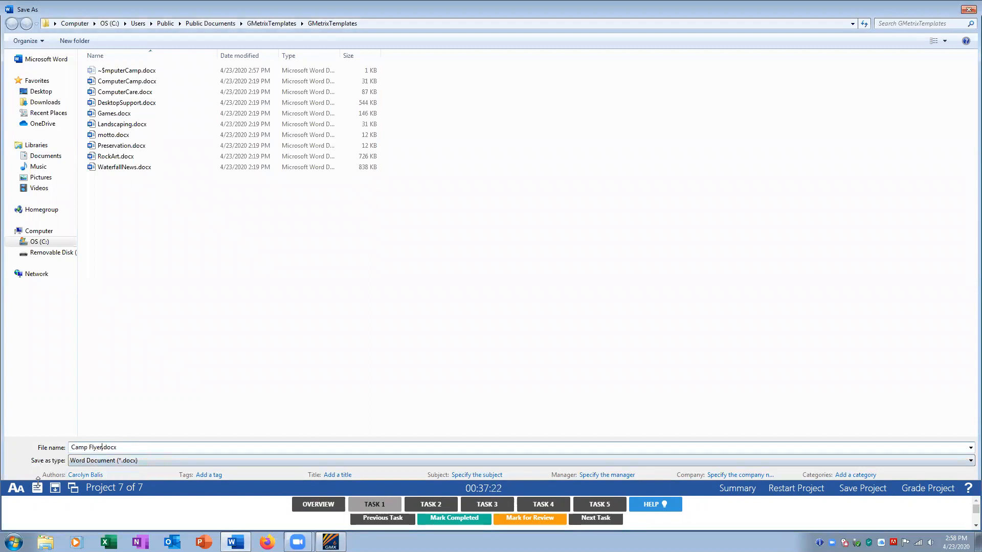
left_click(144, 460)
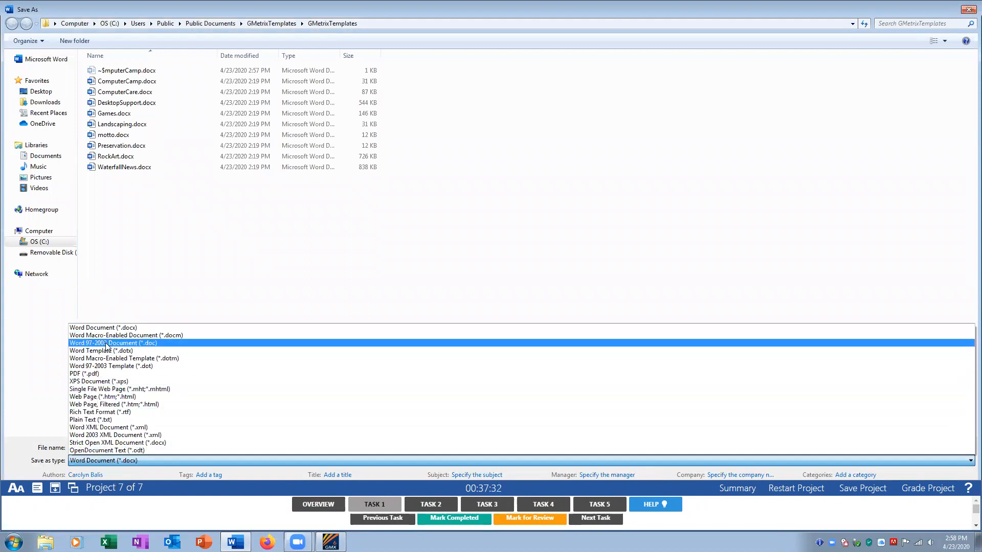
left_click(92, 374)
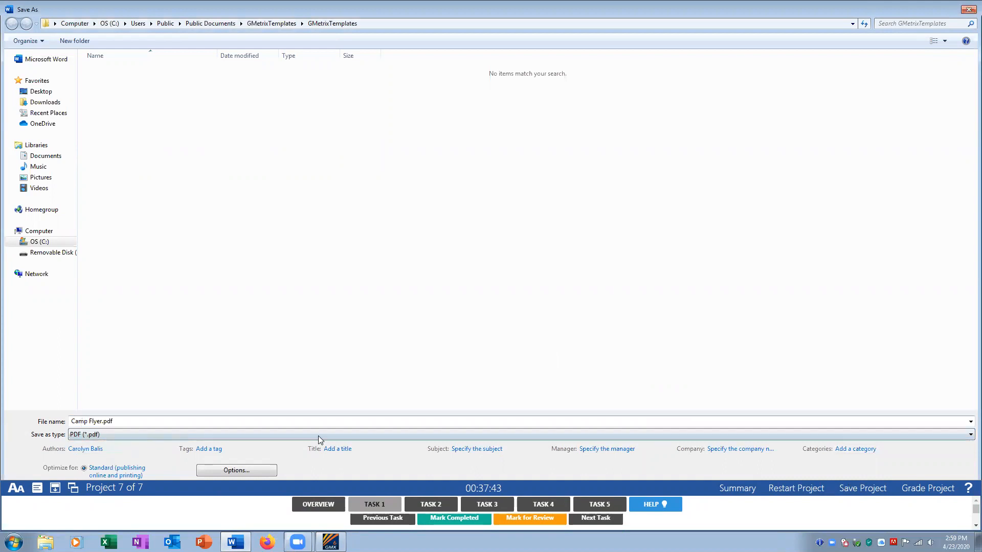
key("Return")
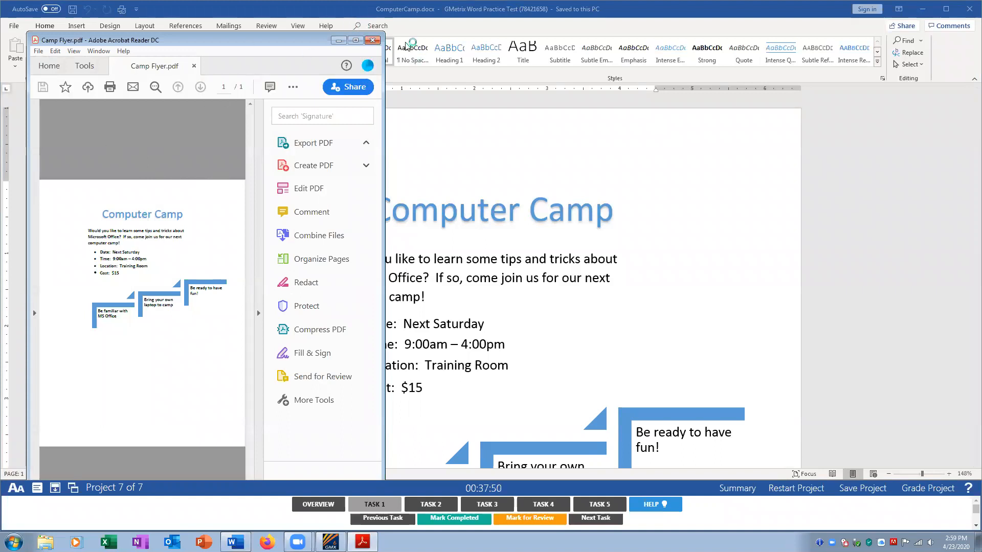
- Close the Camp Flyer PDF and restore the default layout of the document window and task pane
left_click(372, 40)
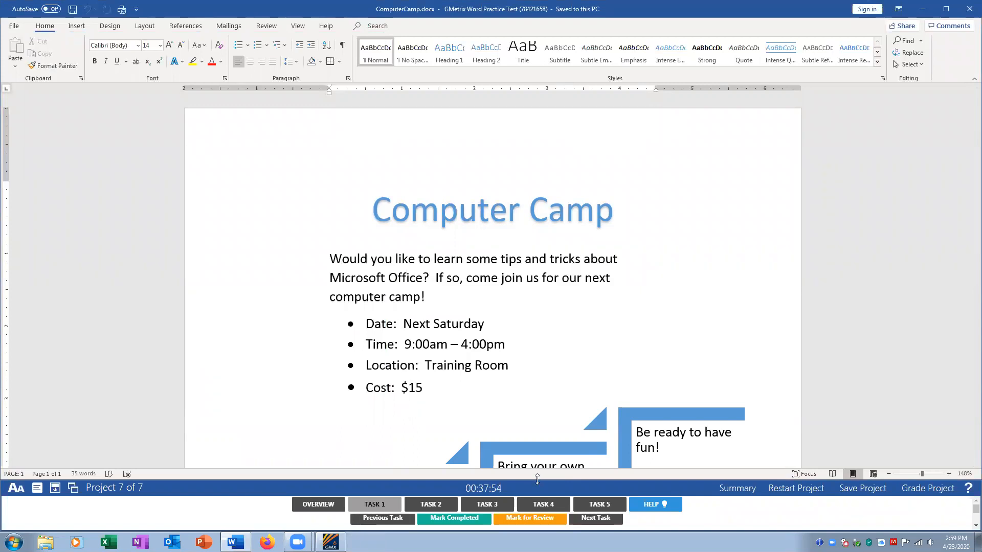
left_click_drag(537, 479, 537, 422)
left_click_drag(535, 480, 544, 436)
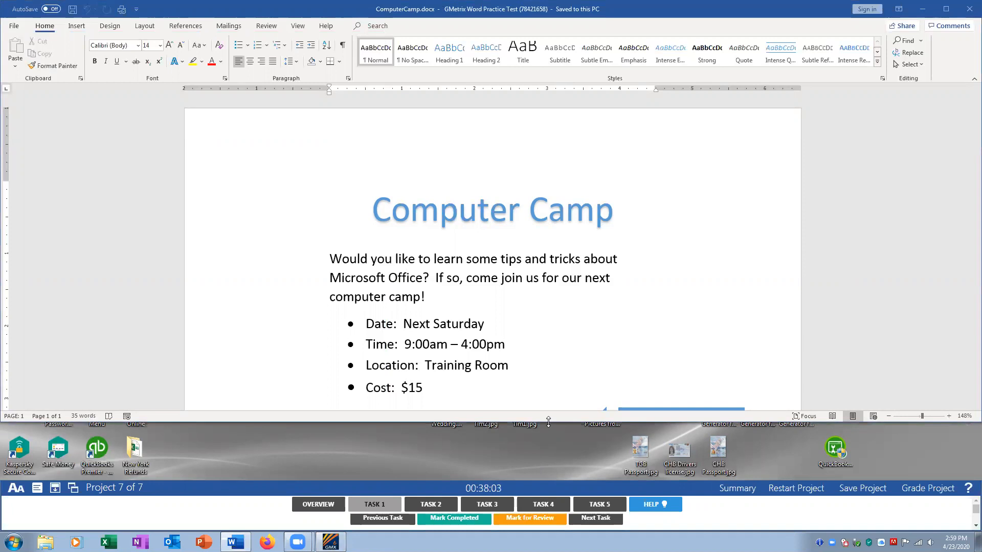
left_click_drag(549, 421, 540, 480)
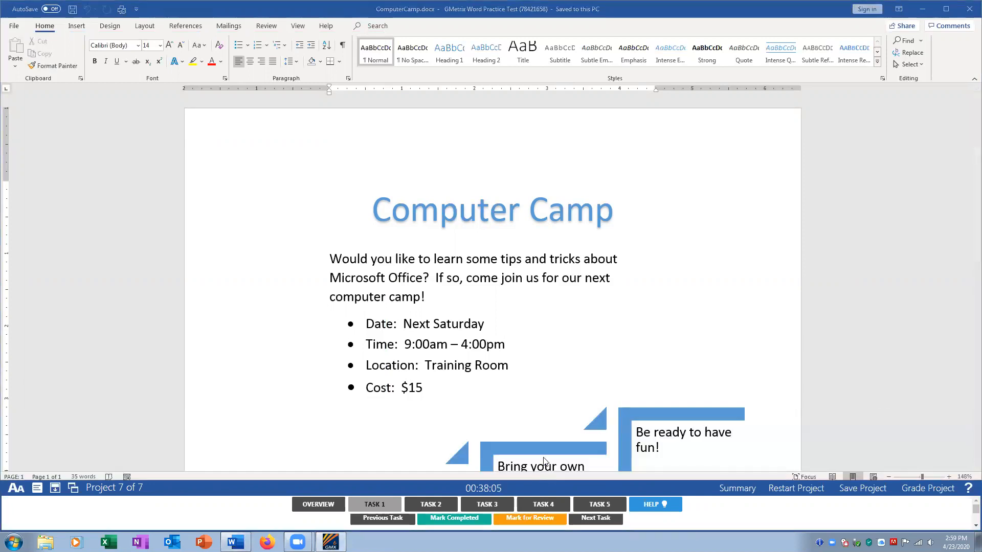
left_click(75, 492)
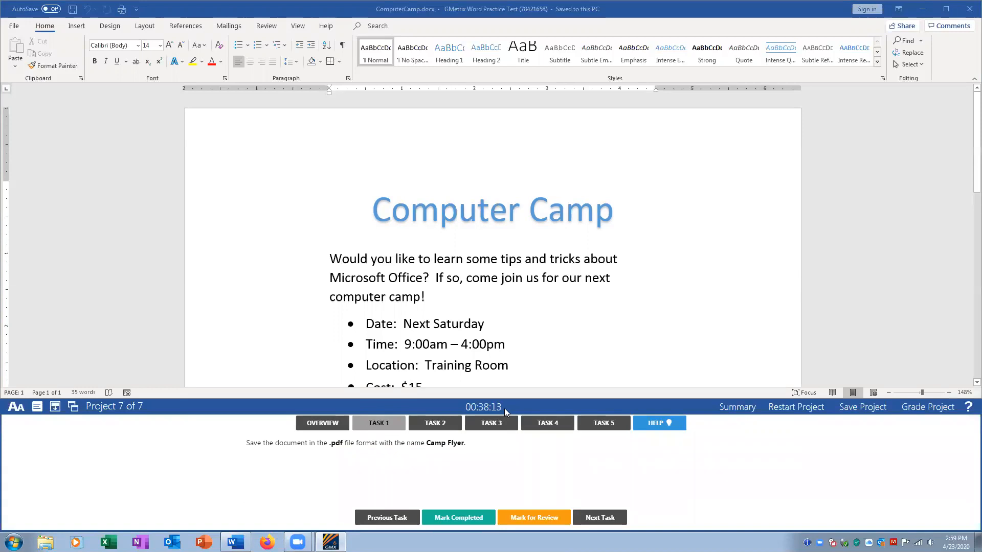
- Mark Task 1 as completed and open Task 2 with its help steps hidden
left_click(462, 518)
left_click(430, 424)
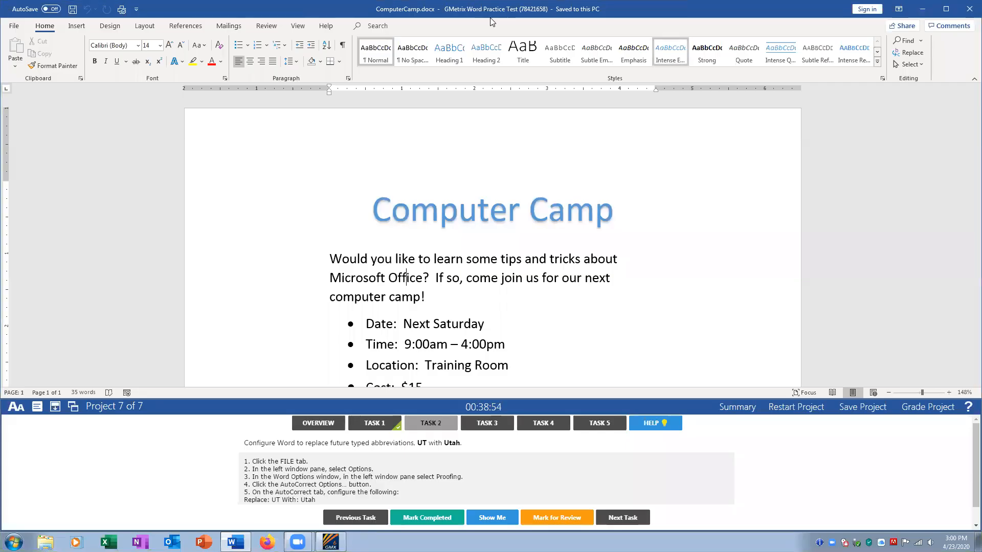
left_click(670, 423)
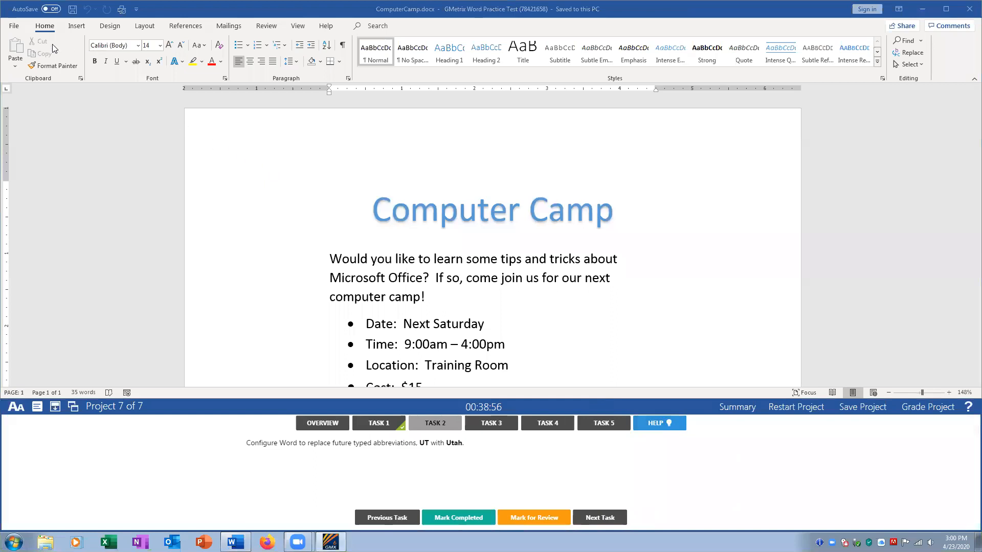
- Add an AutoCorrect entry in Word's proofing options that replaces UT with Utah as text is typed
left_click(15, 27)
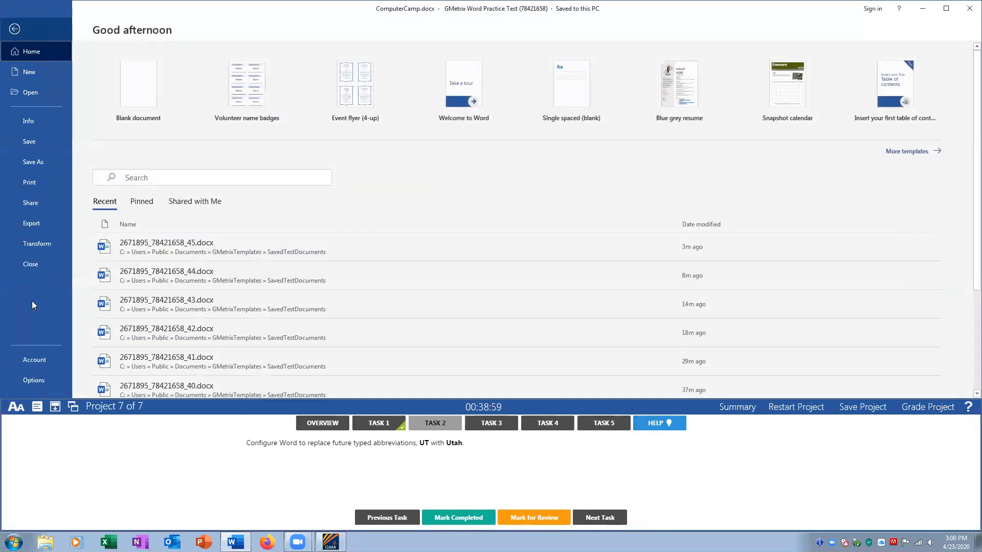
left_click(43, 382)
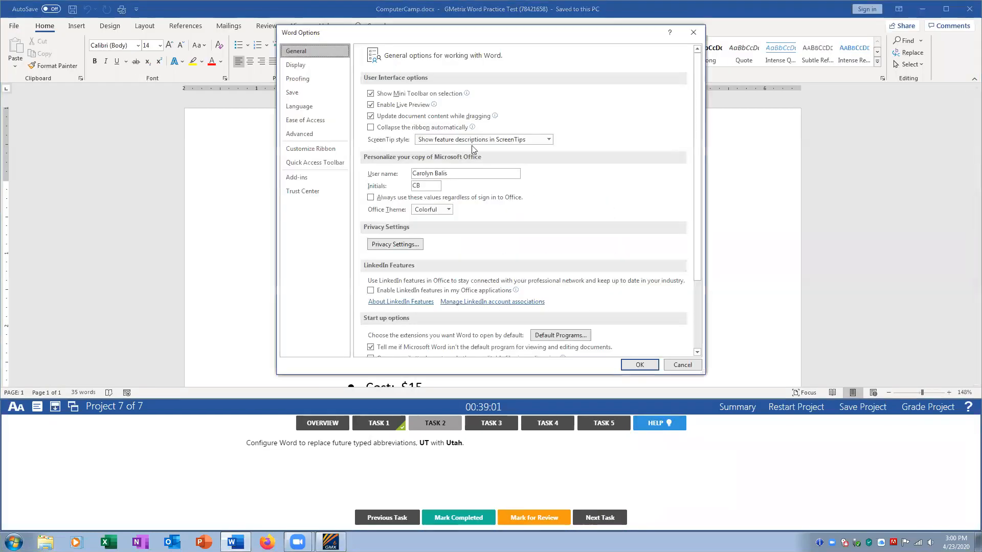
left_click(294, 80)
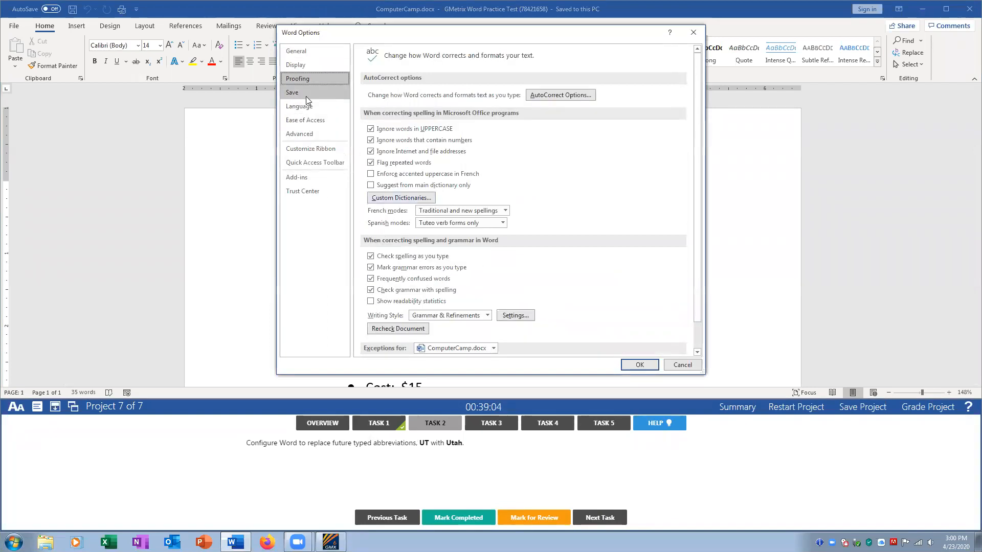
left_click(560, 95)
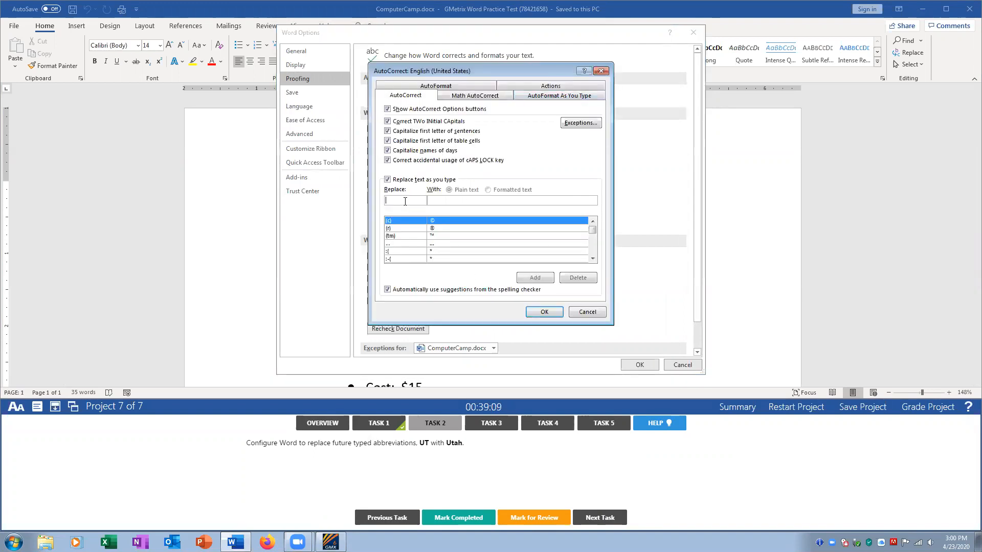
type("UT")
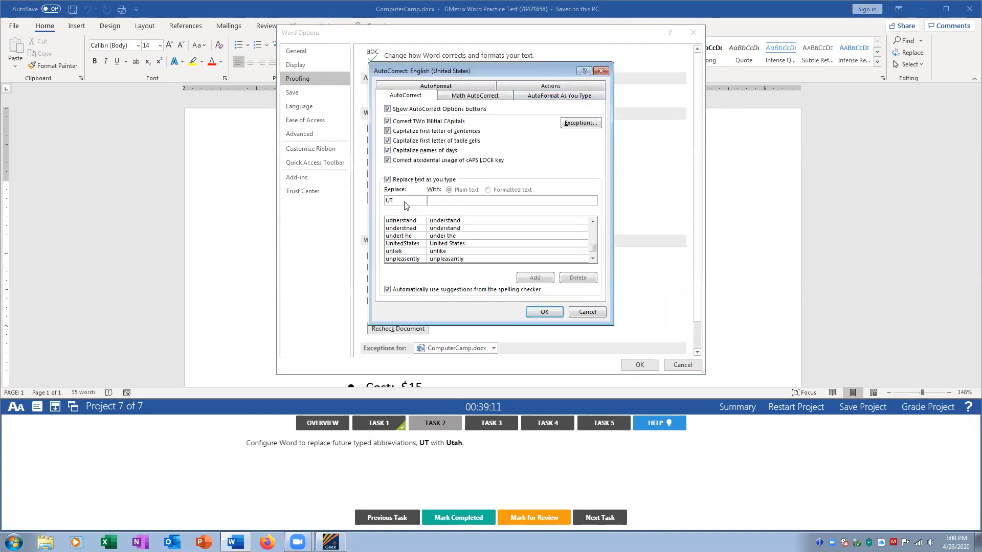
type("U")
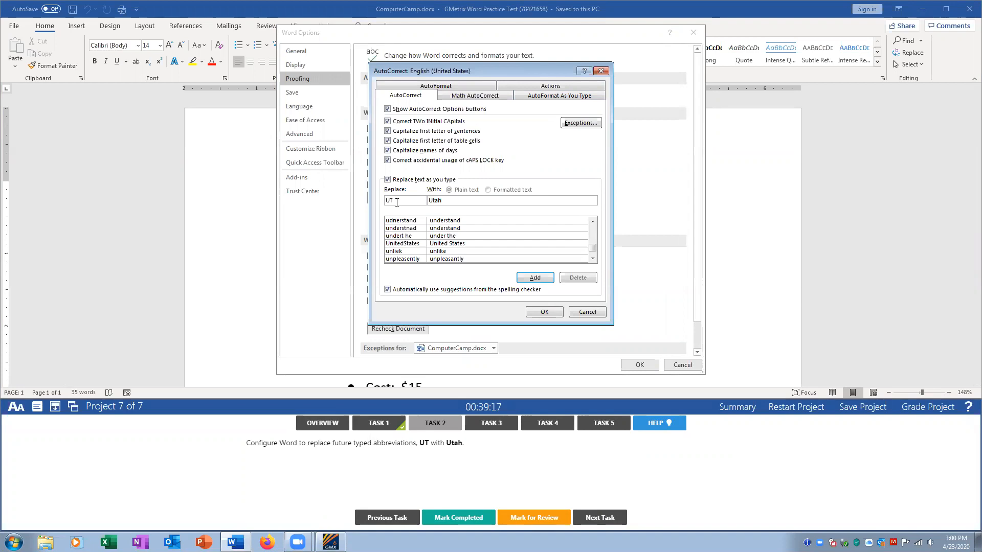
left_click(535, 278)
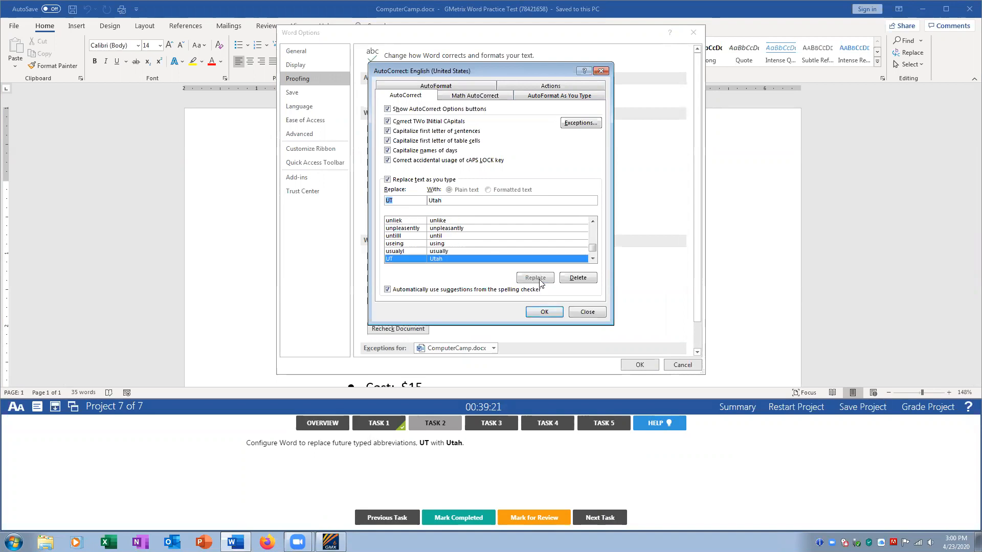
left_click(545, 313)
- Close the Word options, dismissing the drafts location error, and mark Task 2 as completed
left_click(640, 365)
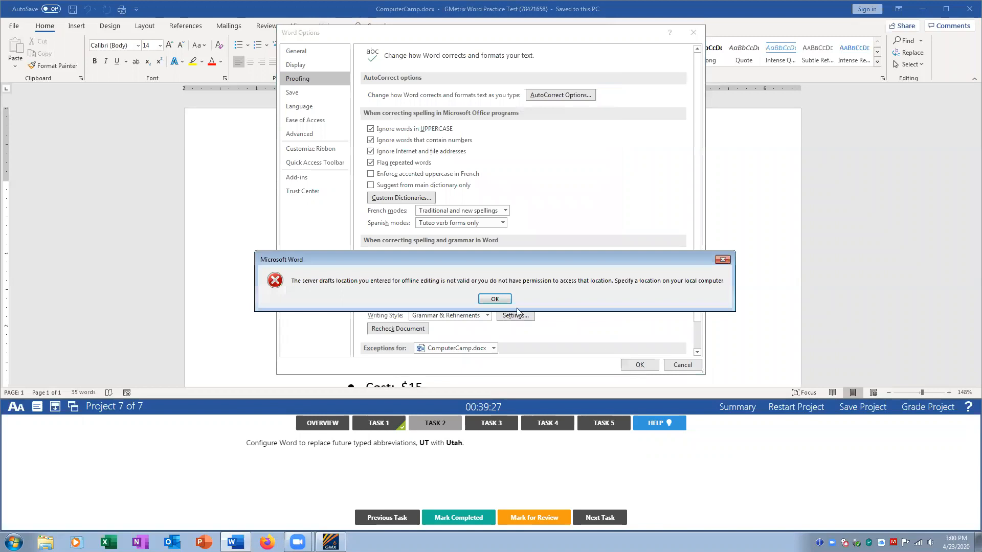
left_click(496, 304)
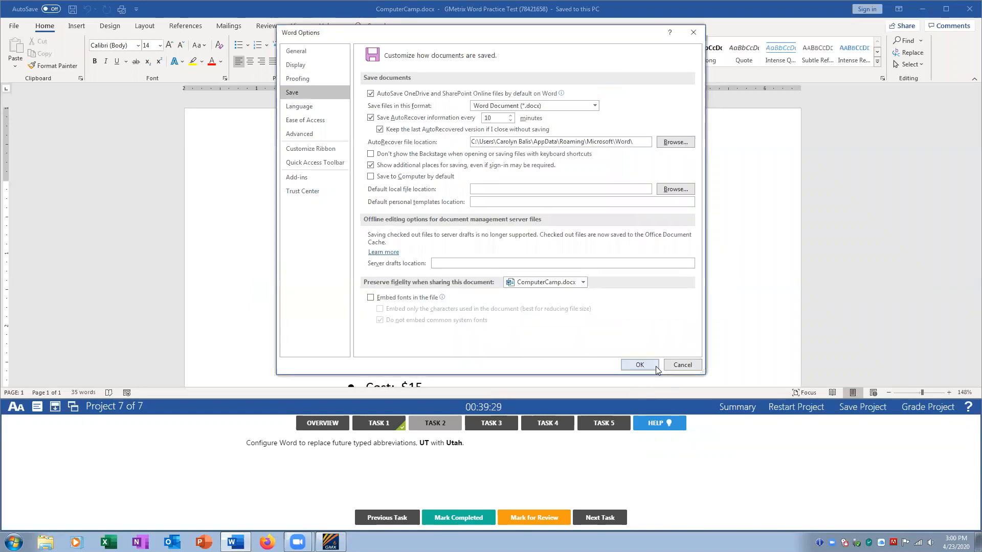
left_click(677, 366)
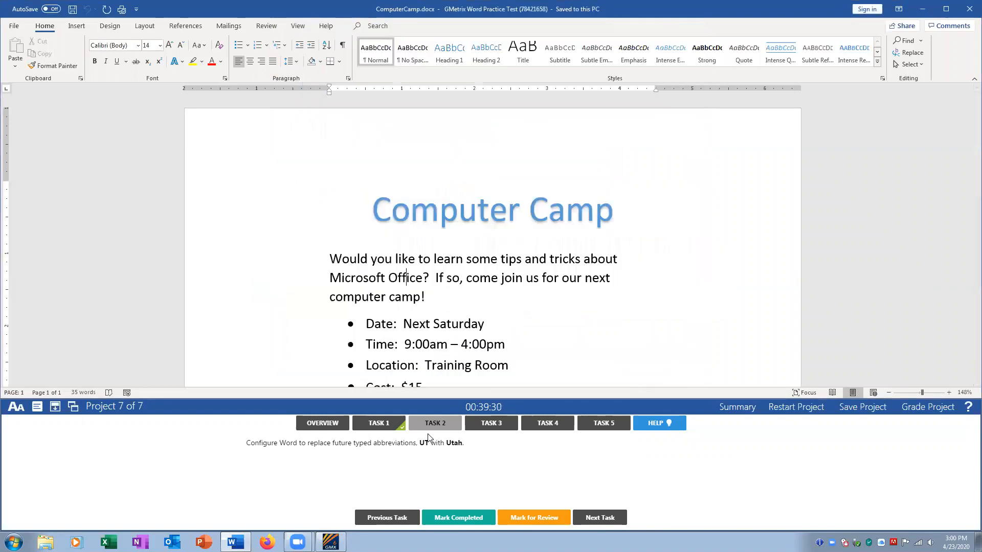
left_click(446, 519)
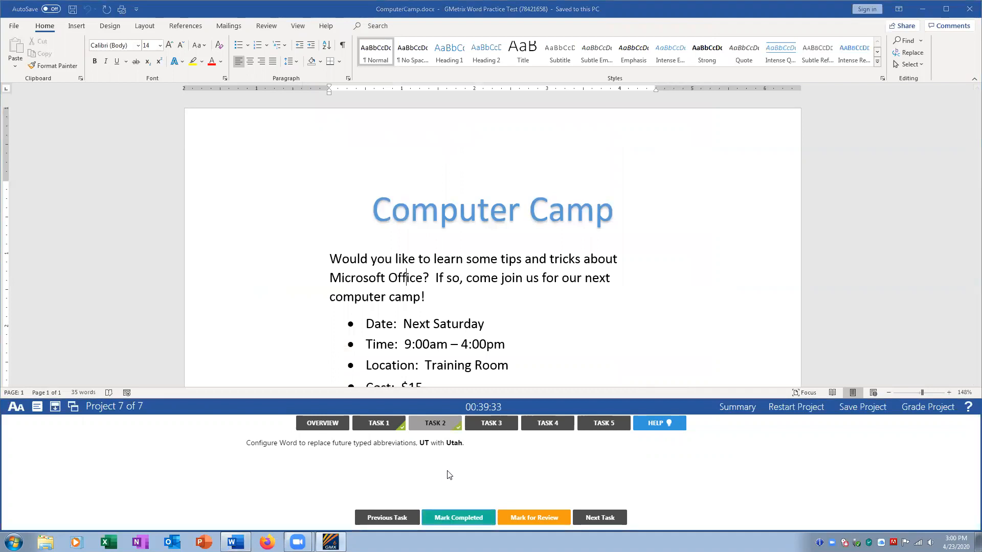